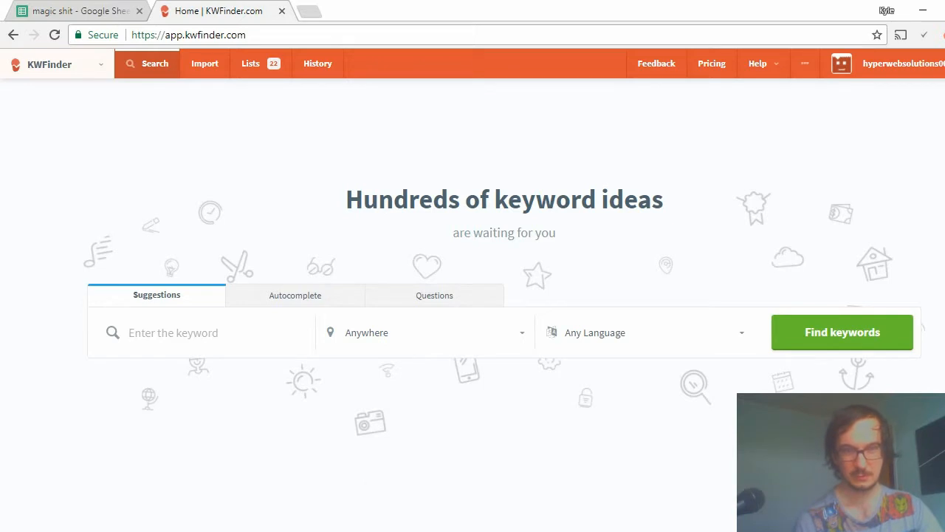
# Switch to Notepad, write the search operator template allintitle:keyword, and minimize the note.
pyautogui.hotkey('alt', 'Tab')
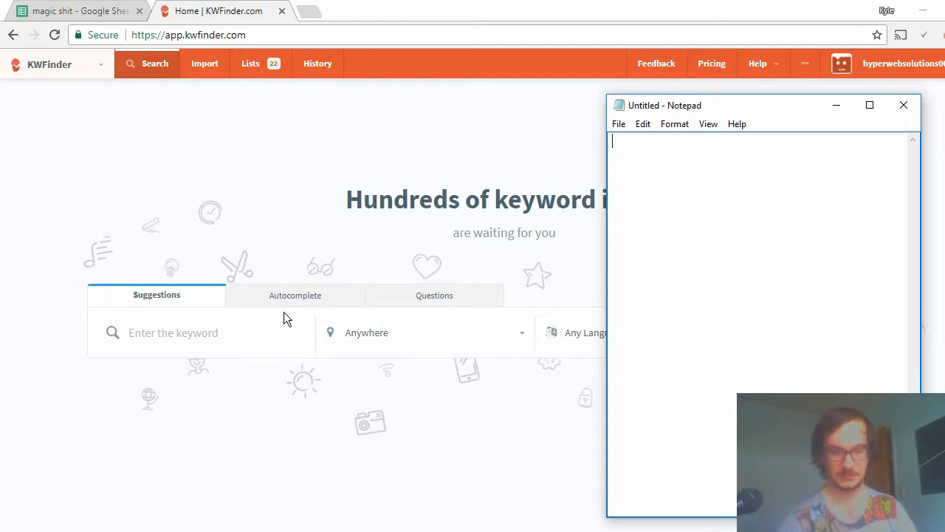
pyautogui.write('allinti')
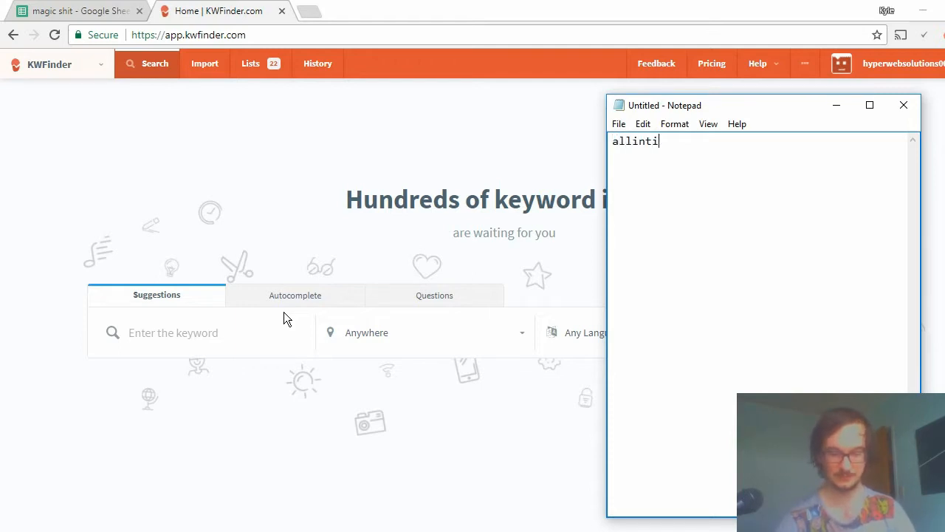
pyautogui.write('tle:')
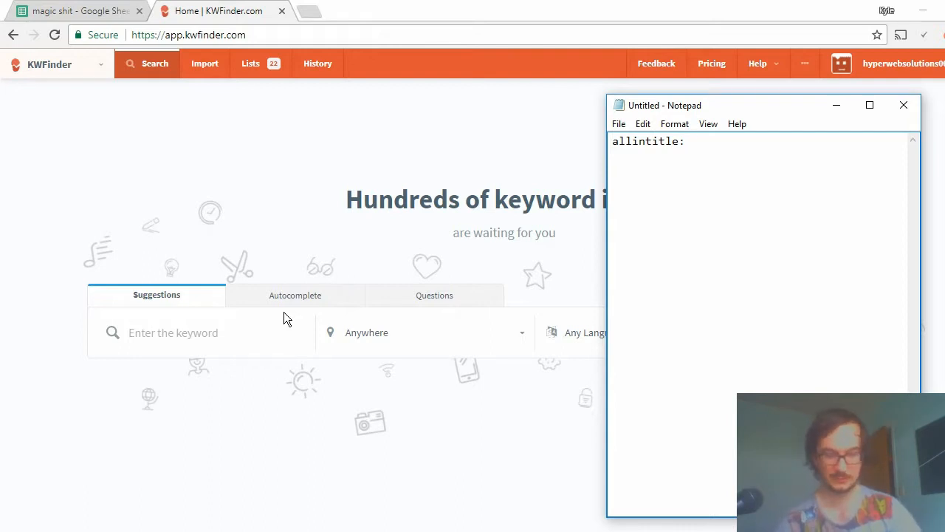
pyautogui.write('keyword')
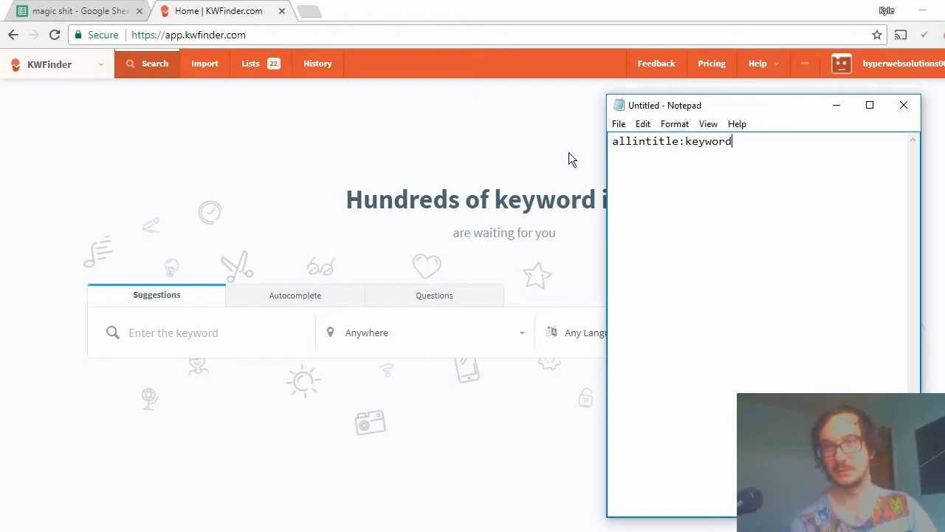
pyautogui.click(832, 109)
# Open a new incognito window, go to google.com, and switch from the New Zealand version to the international Google.com homepage.
pyautogui.click(942, 35)
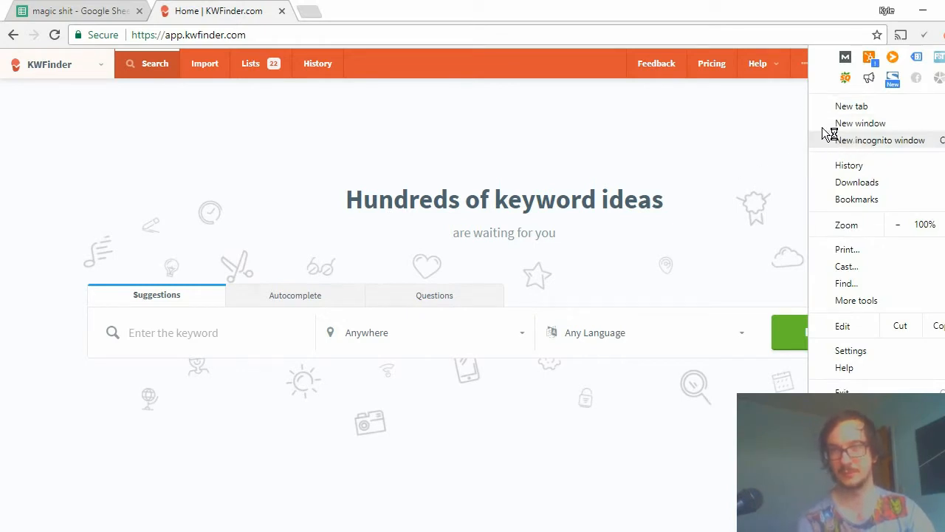
pyautogui.click(391, 145)
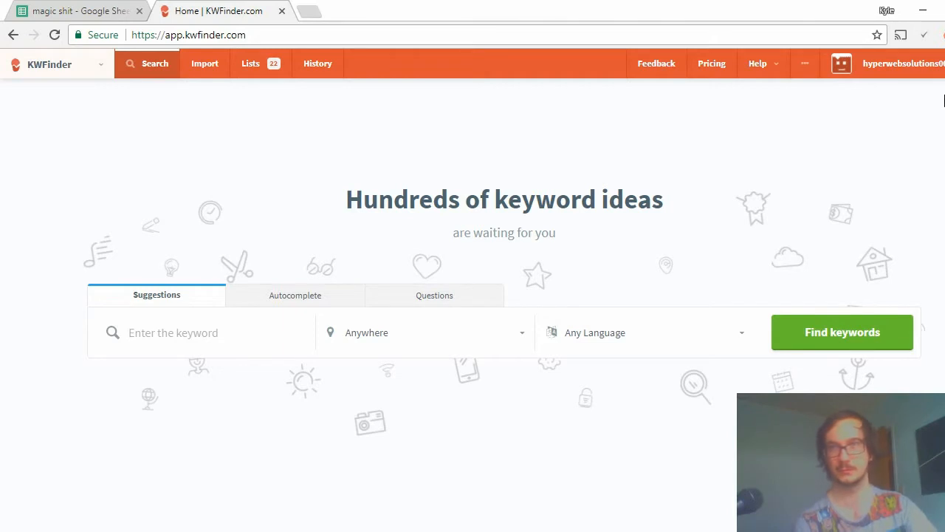
pyautogui.click(942, 35)
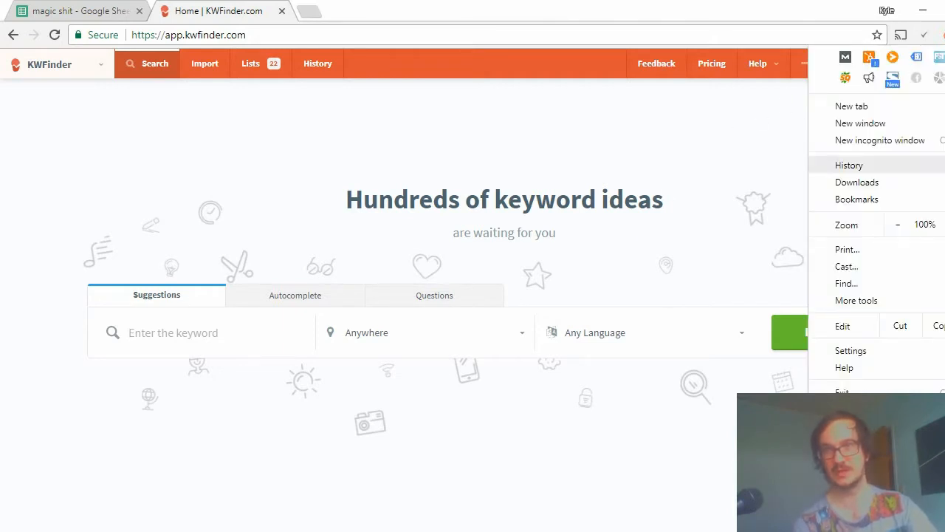
pyautogui.click(879, 141)
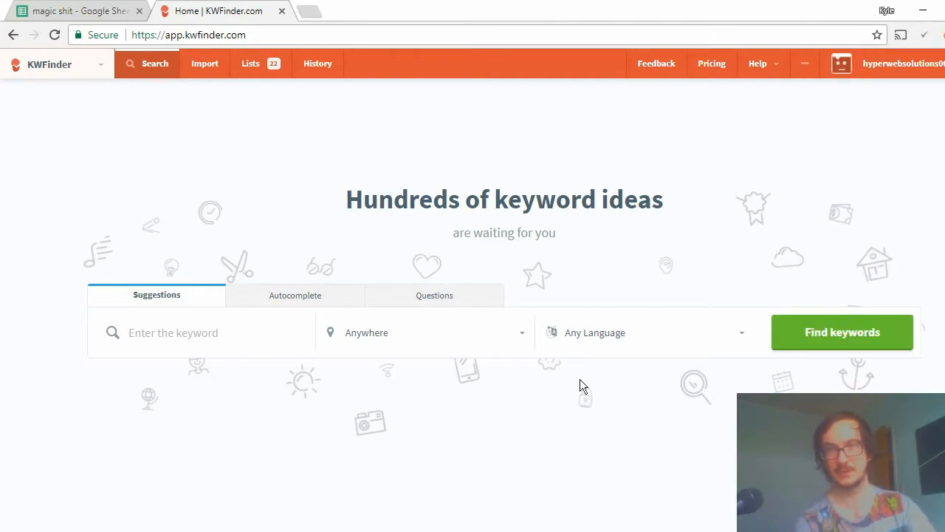
pyautogui.write('google.com')
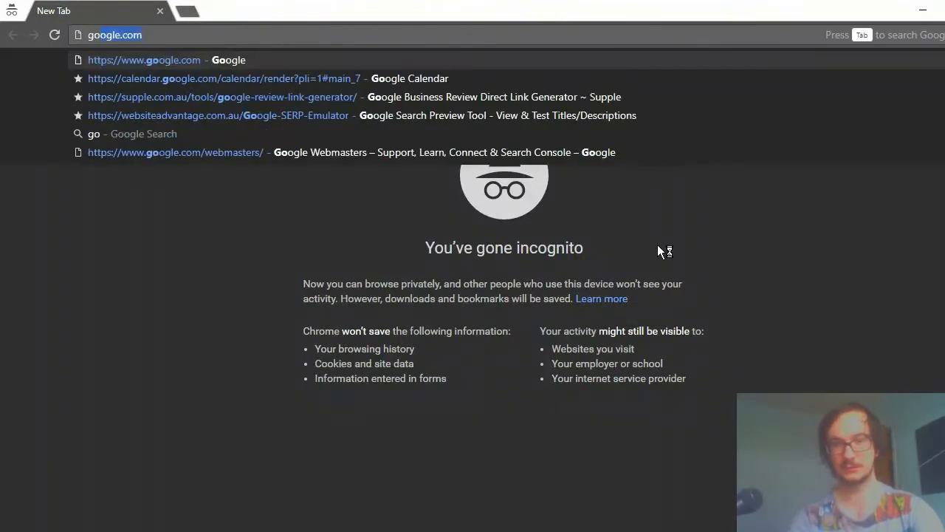
pyautogui.press('Return')
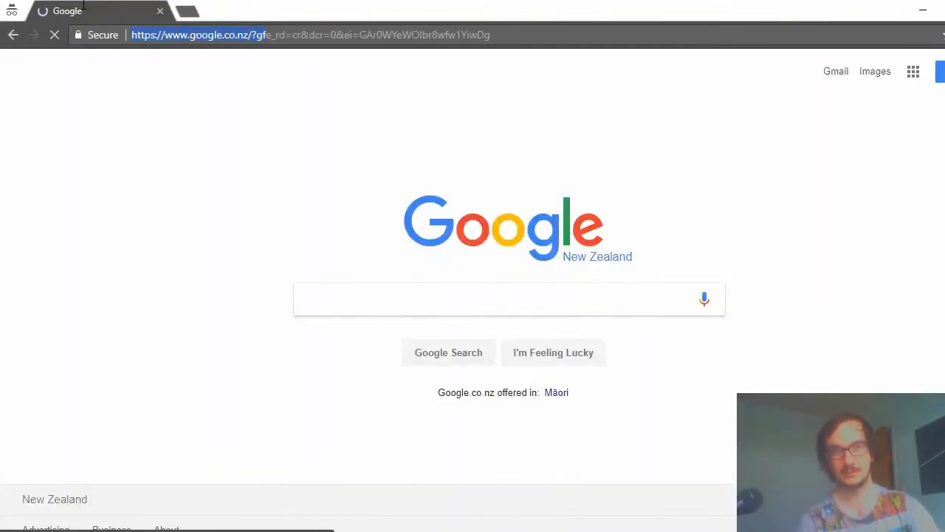
pyautogui.click(209, 223)
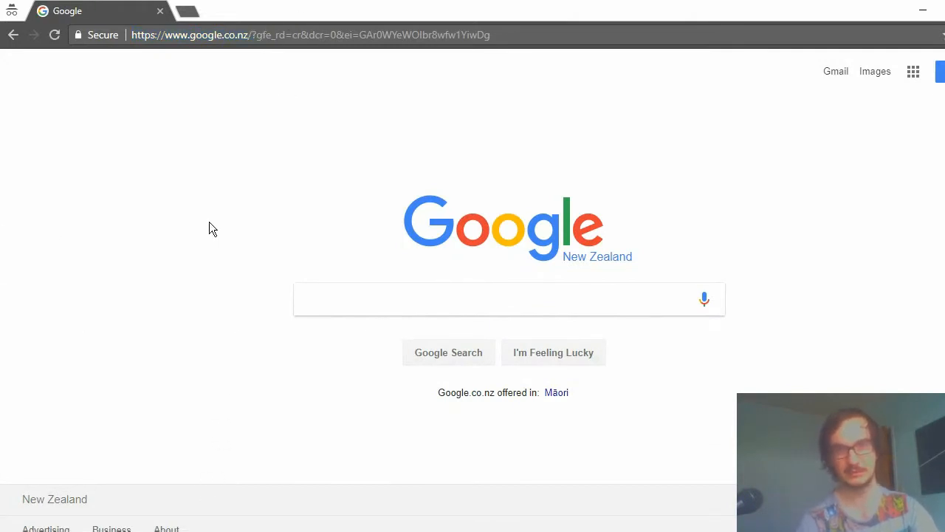
pyautogui.click(933, 529)
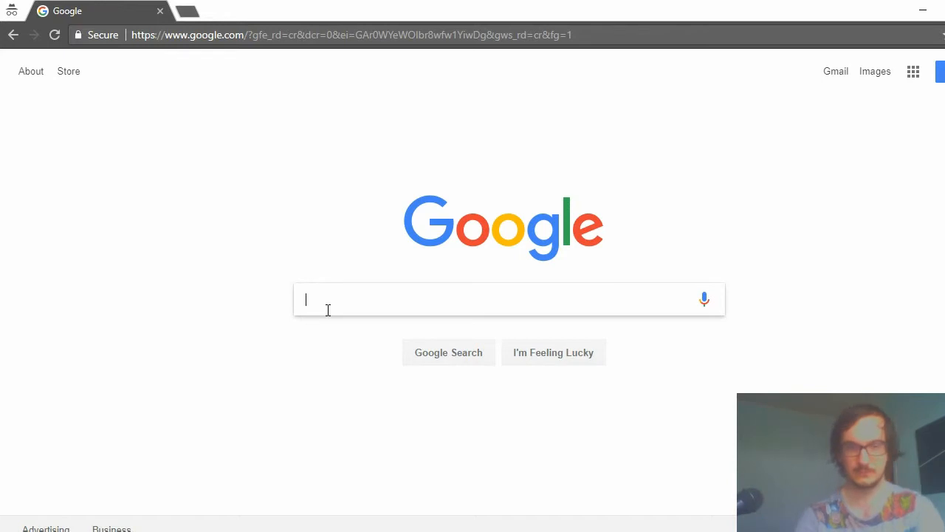
# Search Google for allintitle:money and review the result titles and the total result count.
pyautogui.write('allin')
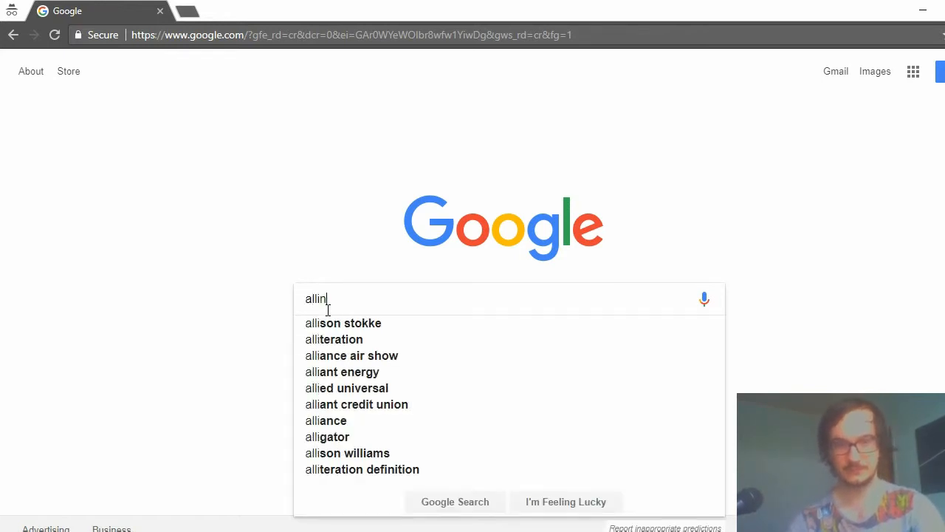
pyautogui.write('title:')
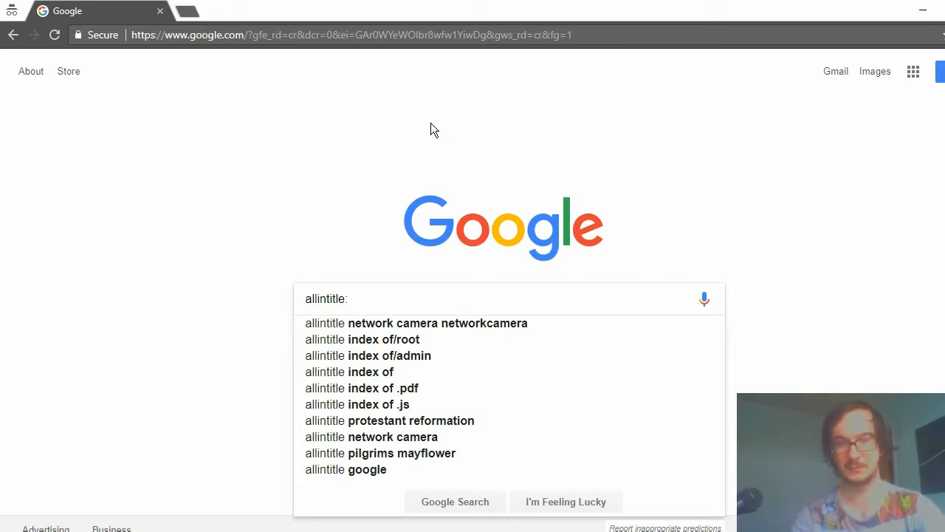
pyautogui.write('money')
pyautogui.press('Return')
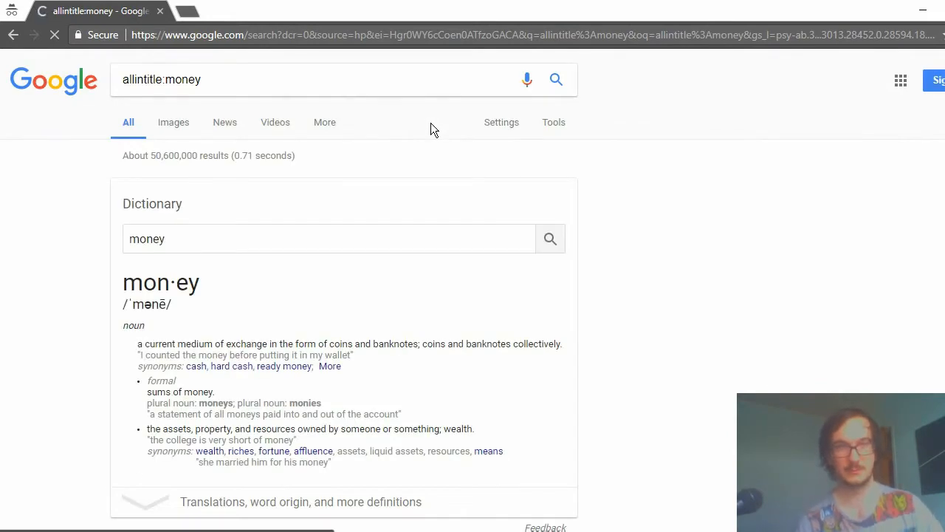
pyautogui.scroll(-6, 303, 162)
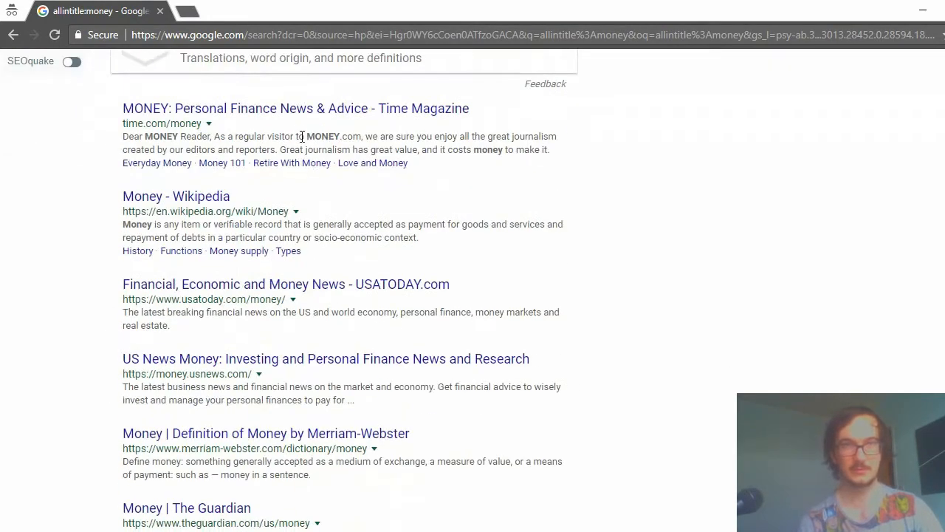
pyautogui.scroll(3, 302, 137)
pyautogui.scroll(-2, 303, 140)
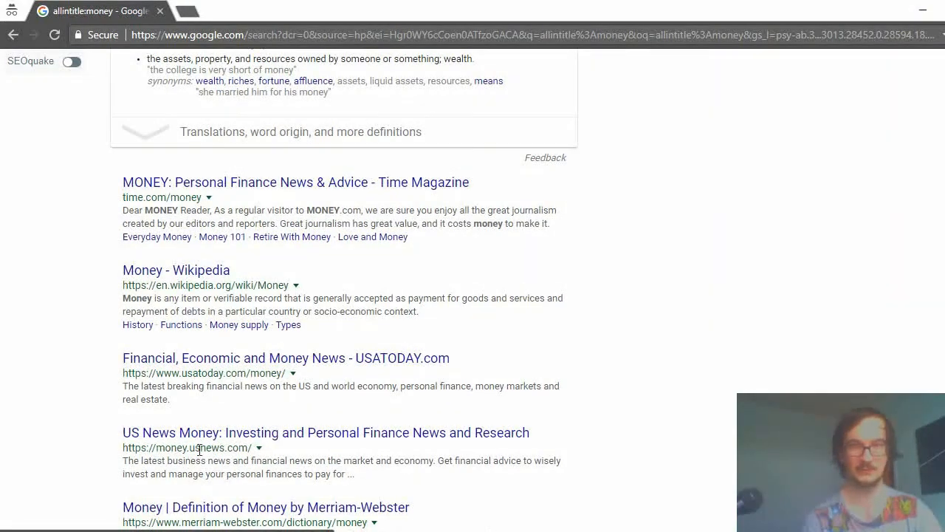
pyautogui.scroll(-7, 215, 416)
pyautogui.scroll(12, 259, 274)
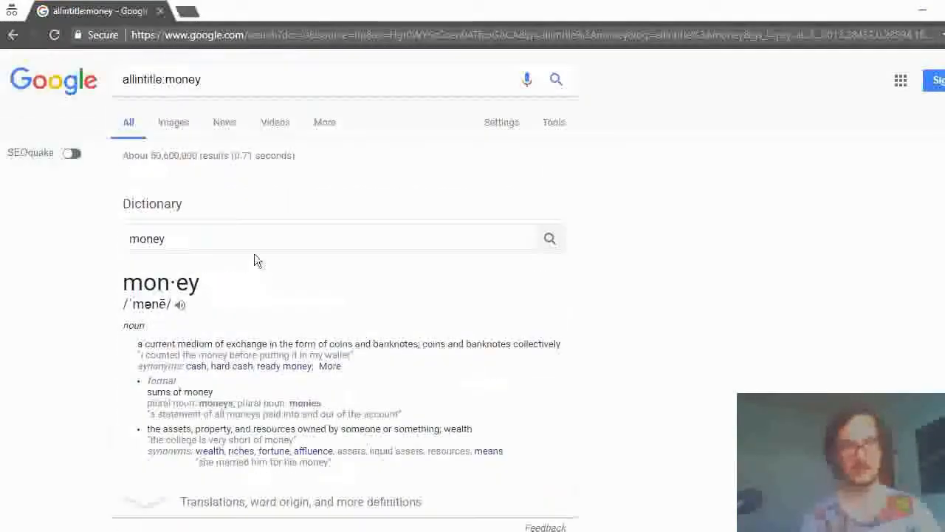
pyautogui.moveTo(151, 155); pyautogui.dragTo(243, 157)
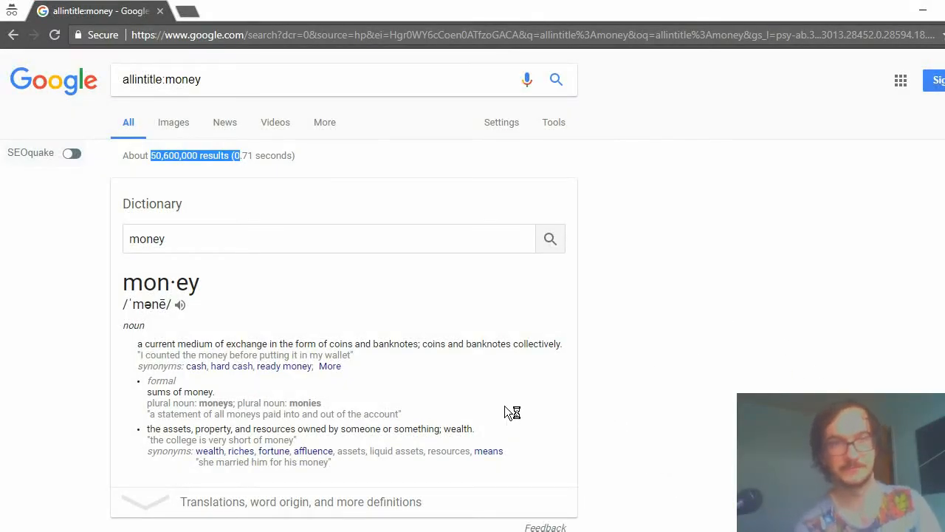
# Replace the keyword in the query and search for allintitle:best laptop for beer drinkers.
pyautogui.click(165, 79)
pyautogui.moveTo(164, 79); pyautogui.dragTo(220, 79)
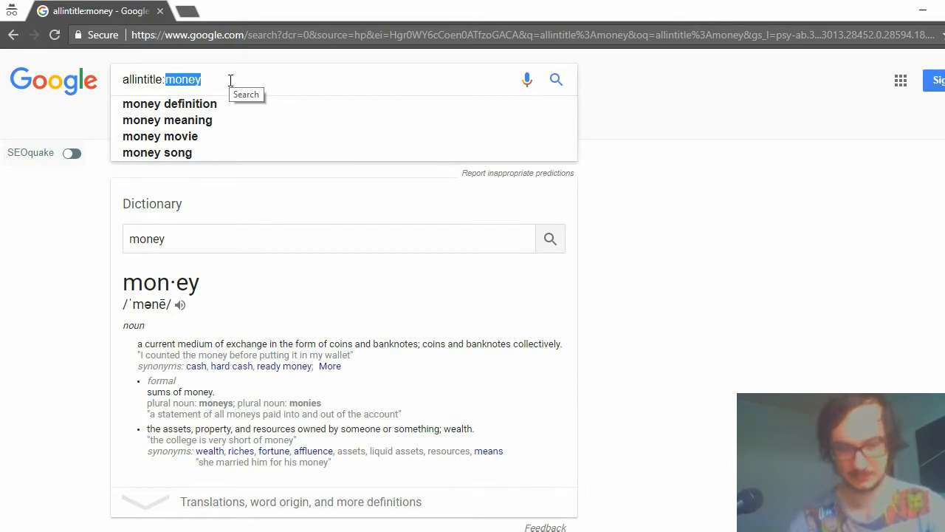
pyautogui.write('best lap')
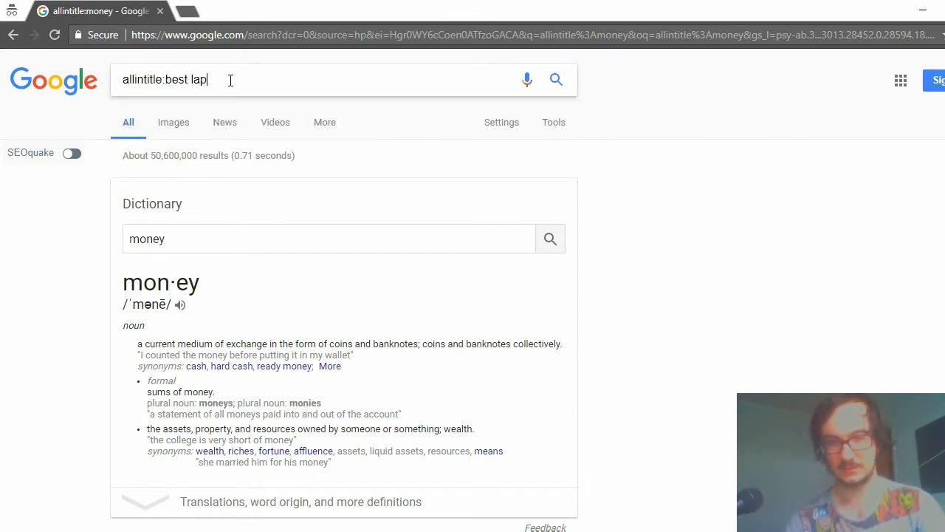
pyautogui.write('top for ')
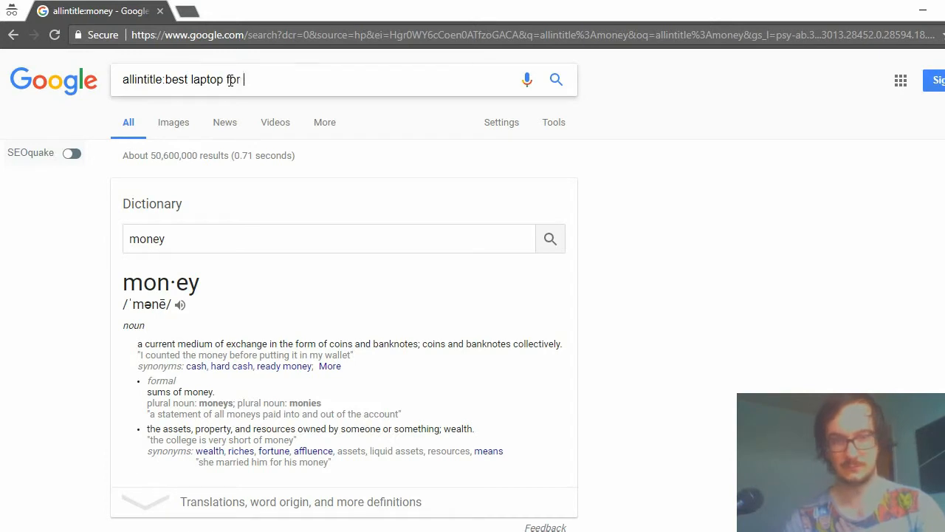
pyautogui.write('beer di')
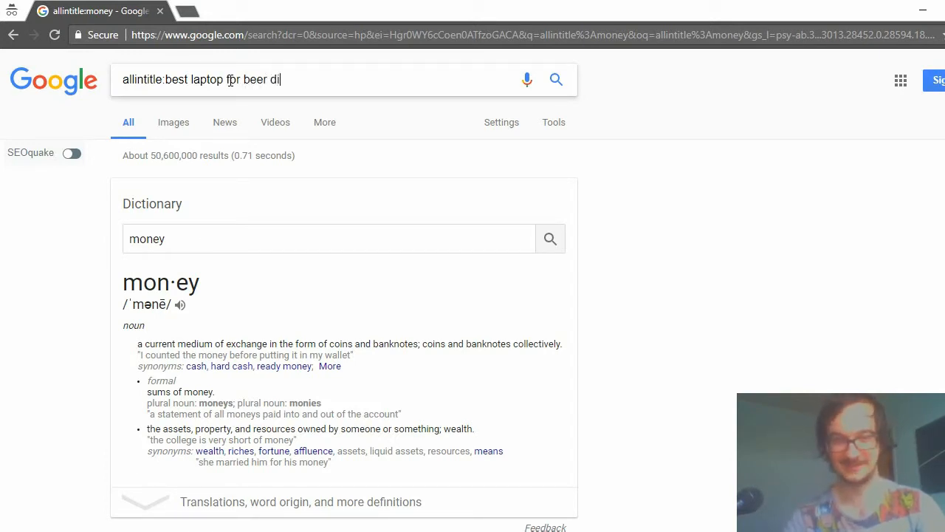
pyautogui.press('BackSpace')
pyautogui.write('r dr')
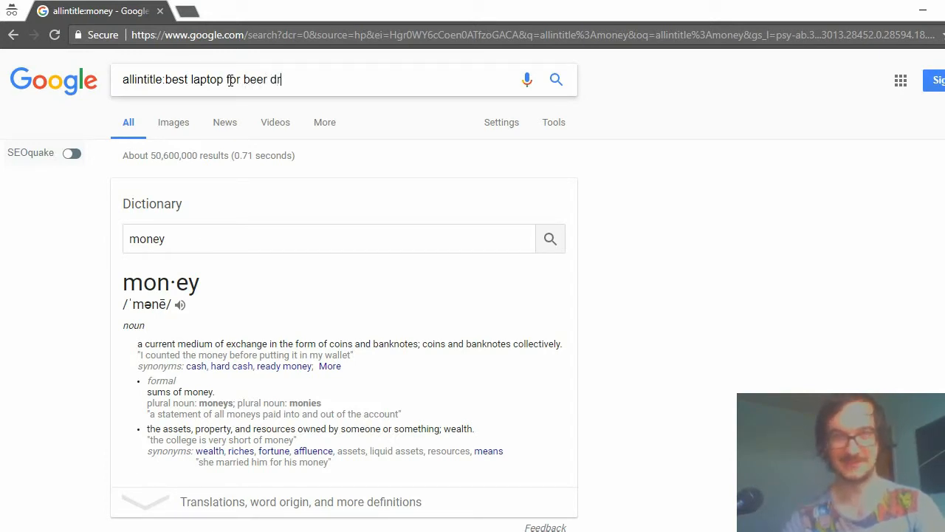
pyautogui.write('ink')
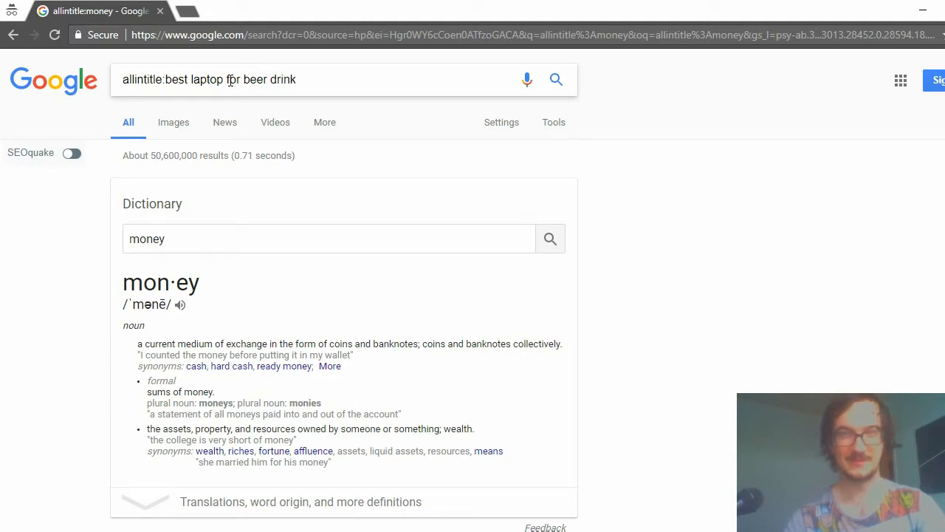
pyautogui.write('ers')
pyautogui.press('Return')
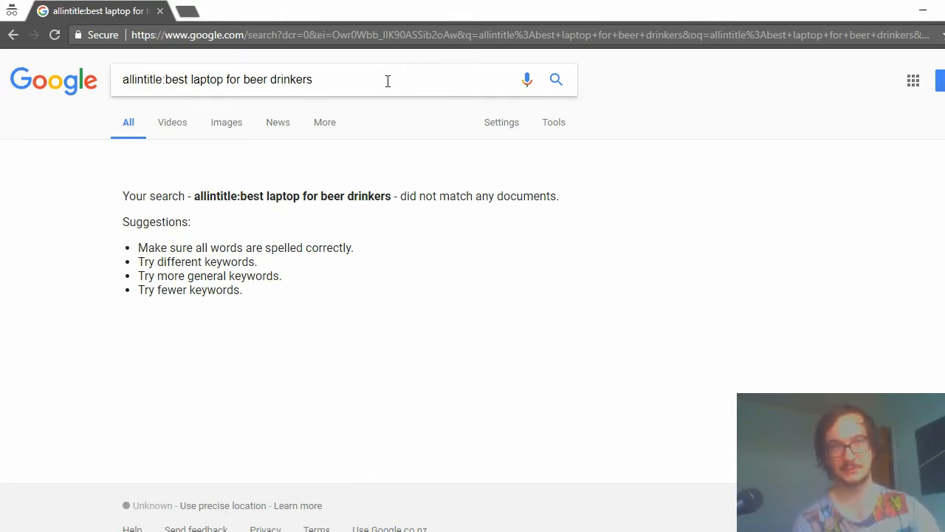
# Switch back to the Notepad note and add 250 on the line below allintitle:keyword.
pyautogui.moveTo(386, 80); pyautogui.dragTo(17, 95)
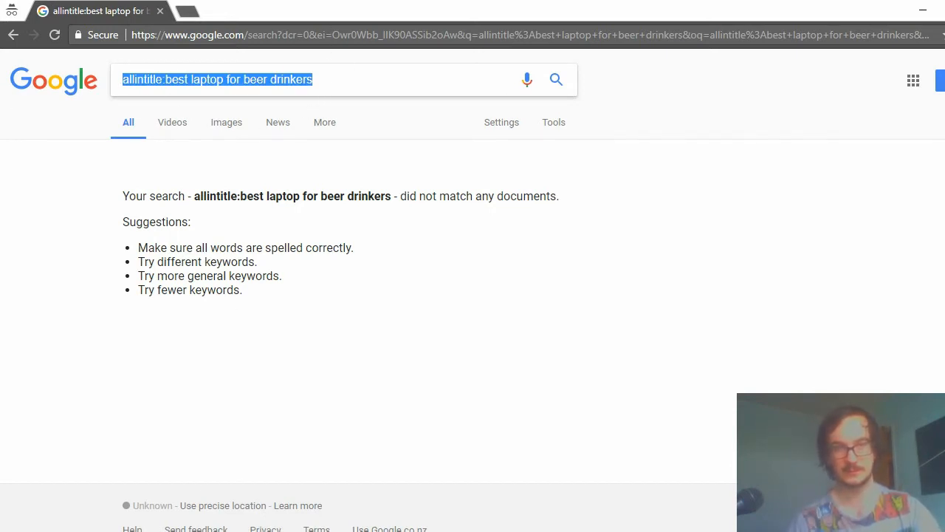
pyautogui.hotkey('alt', 'Tab')
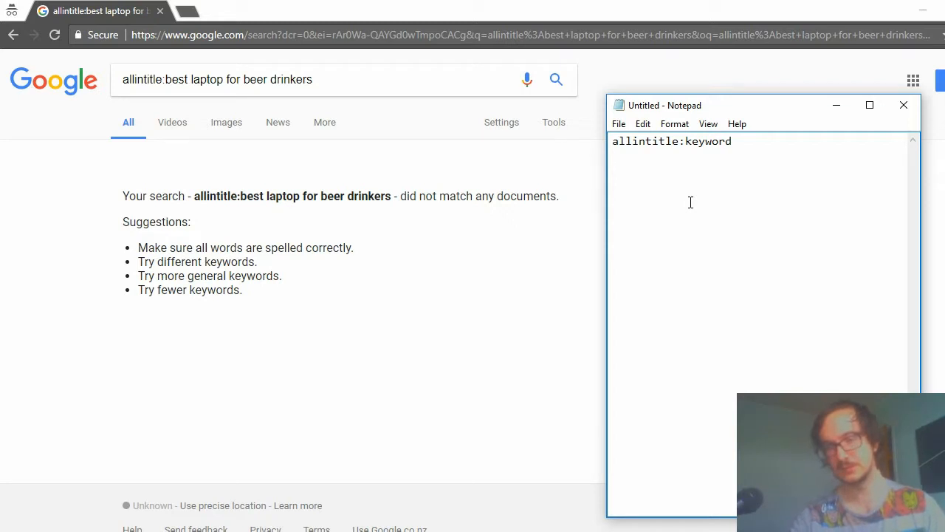
pyautogui.press('Return')
pyautogui.write('252')
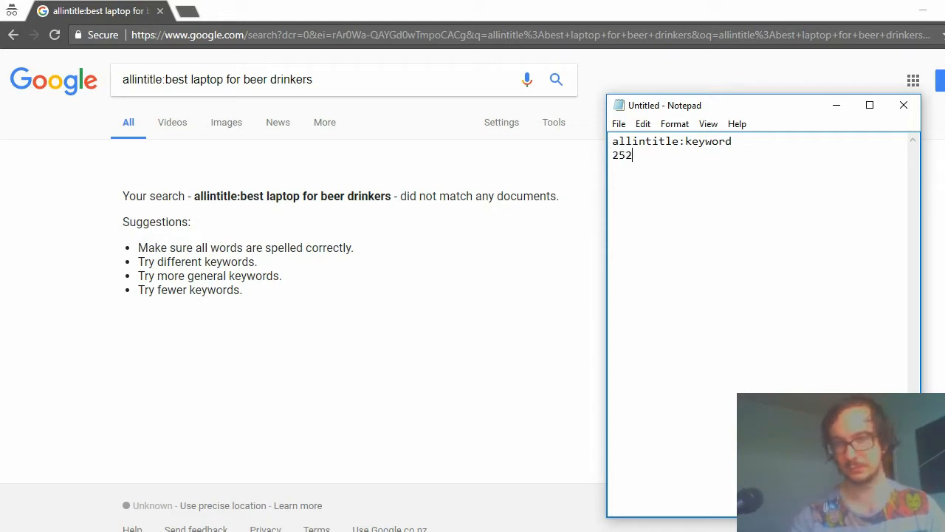
pyautogui.press('BackSpace')
pyautogui.write('0')
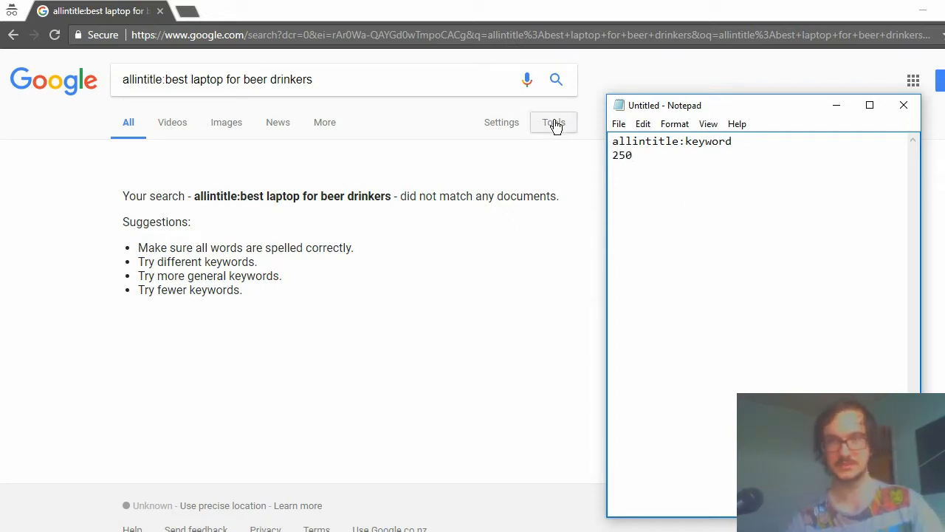
# Insert a blank line above allintitle:keyword and another between it and 250.
pyautogui.click(611, 141)
pyautogui.press('Return')
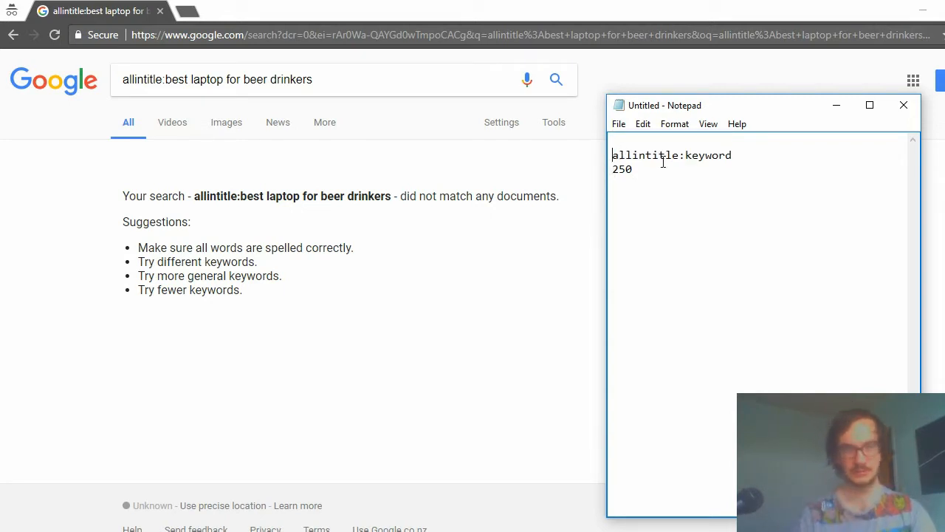
pyautogui.click(614, 171)
pyautogui.press('Return')
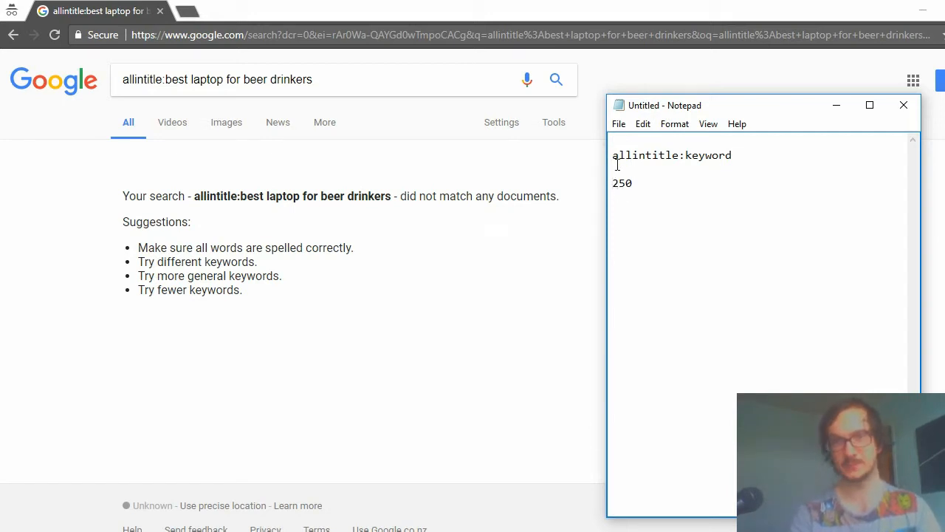
# Highlight the allintitle:keyword line, its keyword part, and the 250 value in the note to point them out.
pyautogui.moveTo(614, 155); pyautogui.dragTo(753, 160)
pyautogui.click(746, 156)
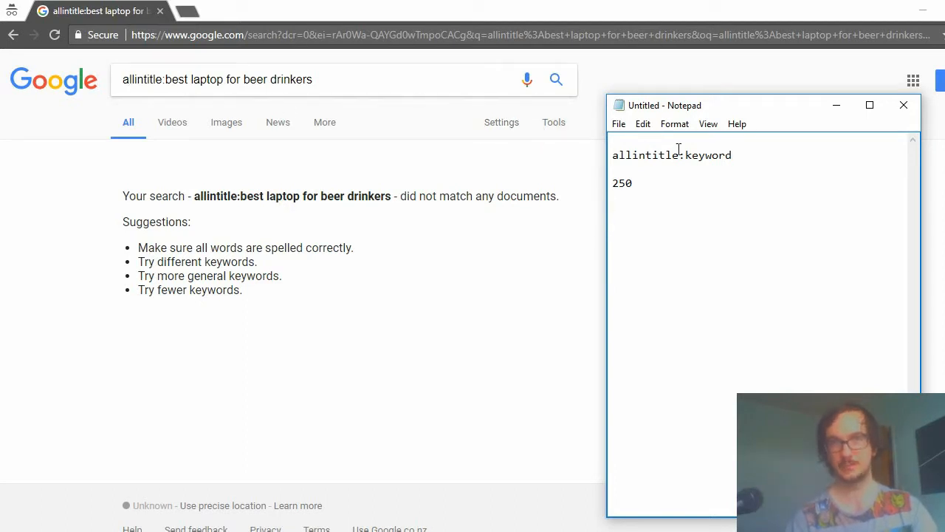
pyautogui.moveTo(686, 155); pyautogui.dragTo(771, 157)
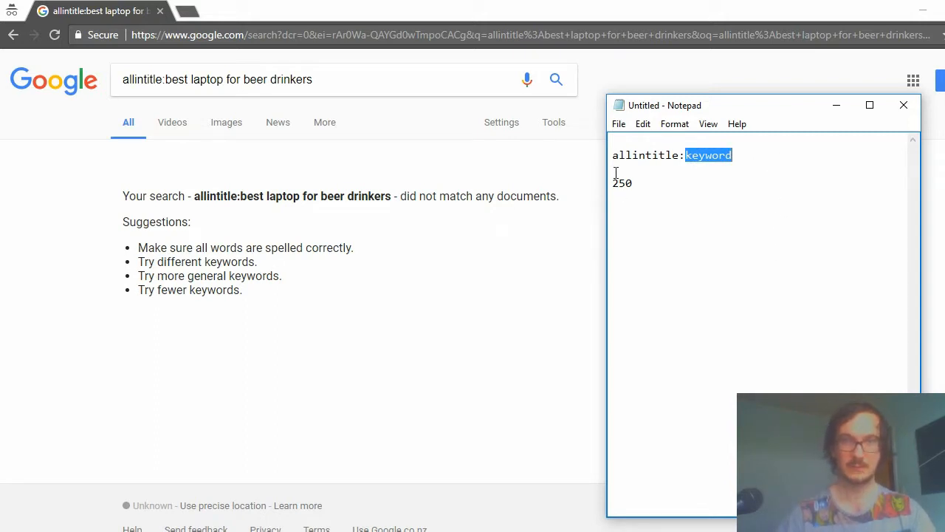
pyautogui.moveTo(613, 182); pyautogui.dragTo(646, 182)
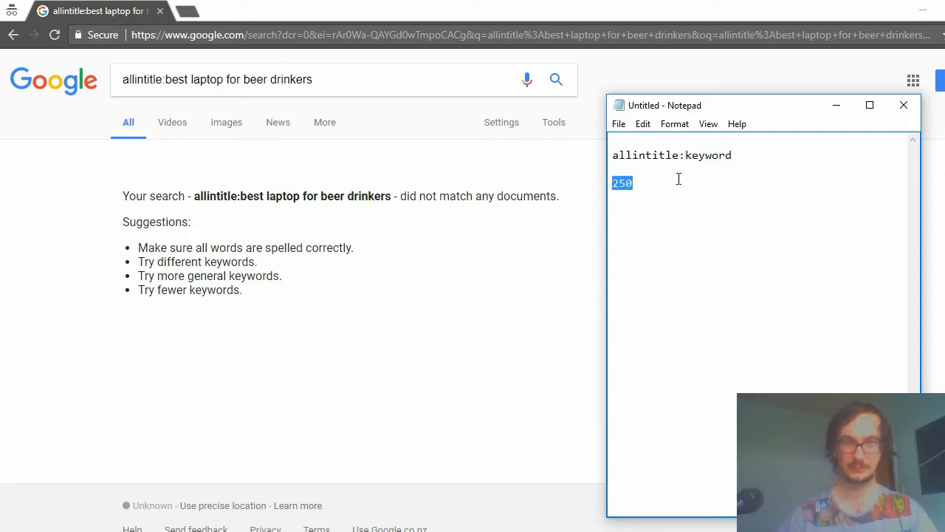
# Return to the Google search, replace beer drinkers in the query with students, and search for allintitle:best laptop for students.
pyautogui.click(684, 172)
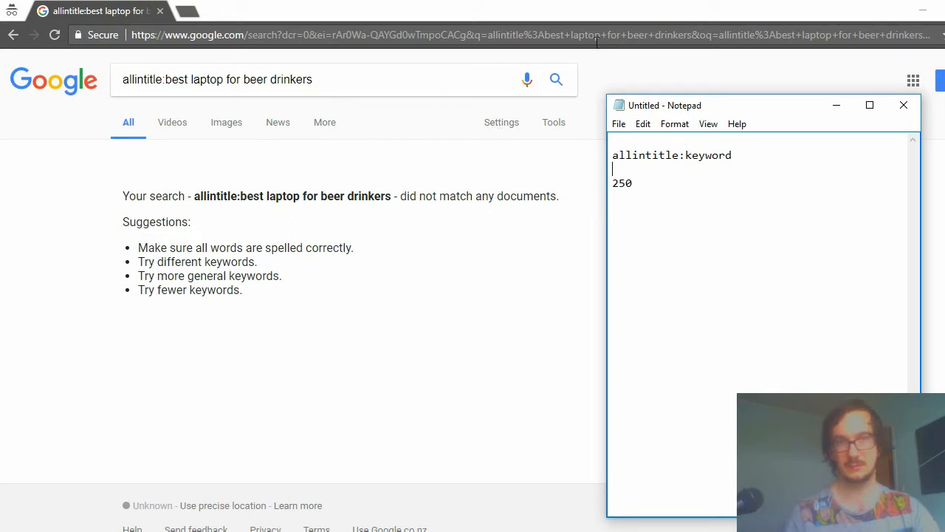
pyautogui.click(244, 77)
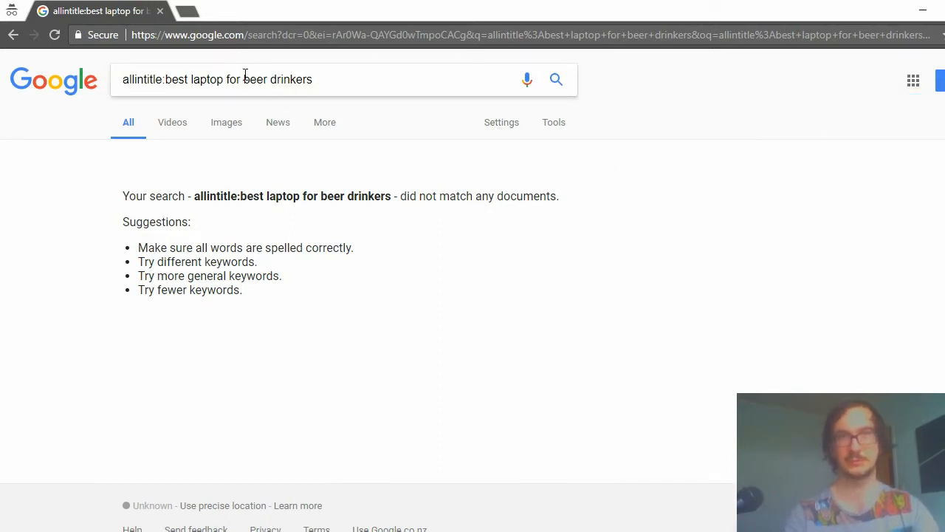
pyautogui.moveTo(244, 77); pyautogui.dragTo(427, 89)
pyautogui.write('students')
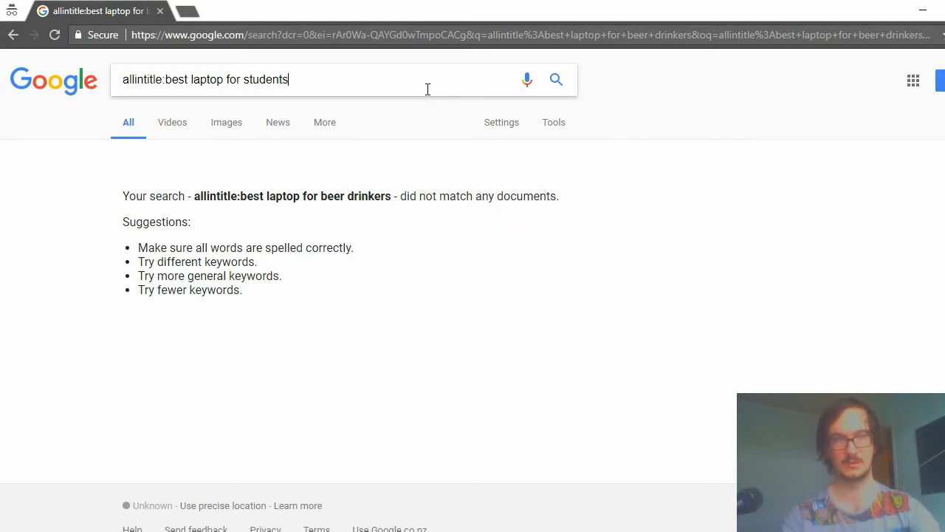
pyautogui.press('Return')
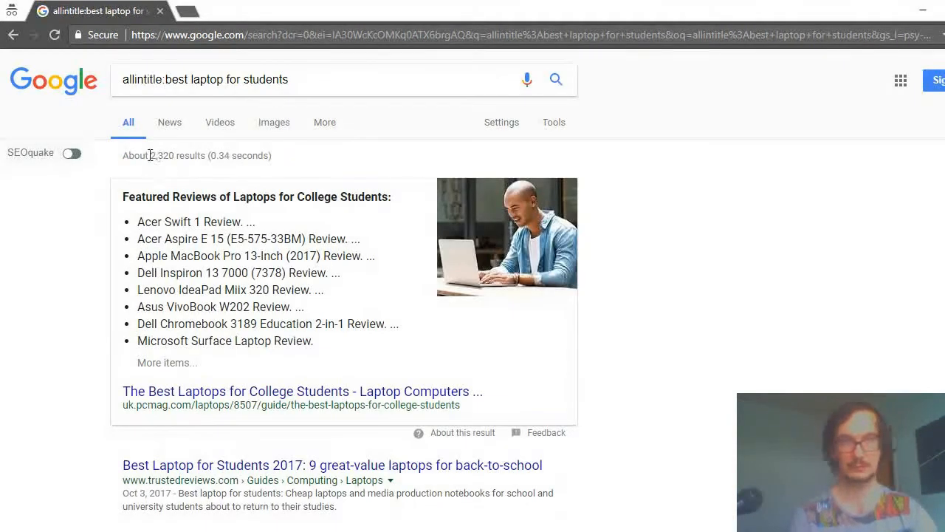
# Copy the result count 2,320 into the Notepad note directly above 250, leaving a blank line below allintitle:keyword.
pyautogui.moveTo(142, 155); pyautogui.dragTo(176, 156)
pyautogui.click(155, 171)
pyautogui.click(224, 190)
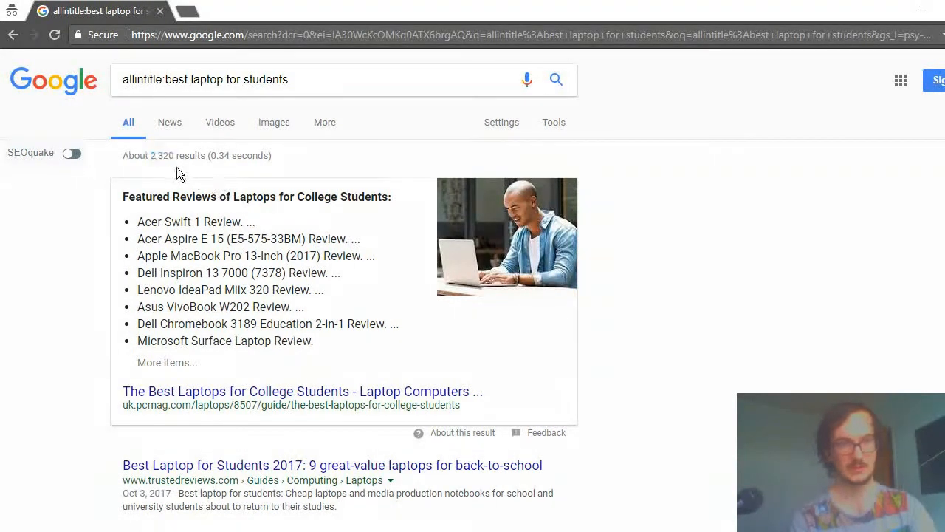
pyautogui.moveTo(150, 155); pyautogui.dragTo(169, 156)
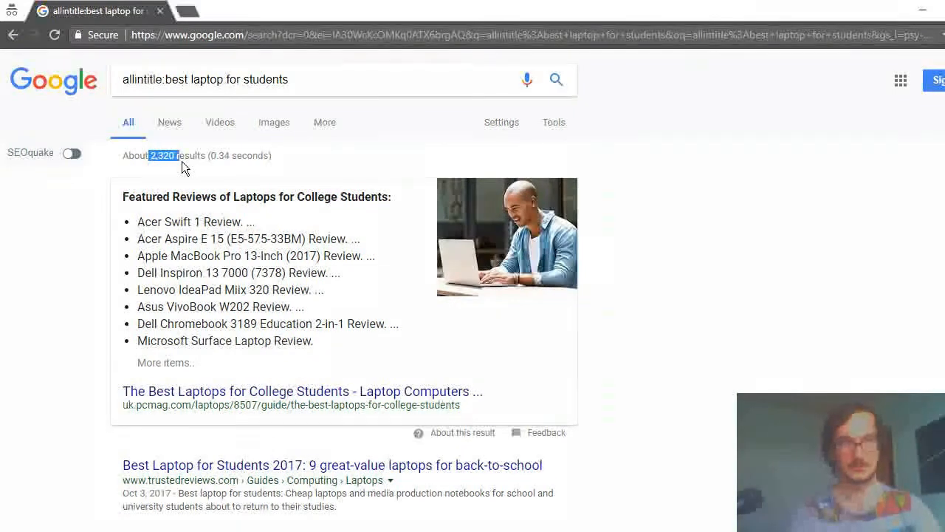
pyautogui.doubleClick(166, 161)
pyautogui.moveTo(150, 157); pyautogui.dragTo(174, 158)
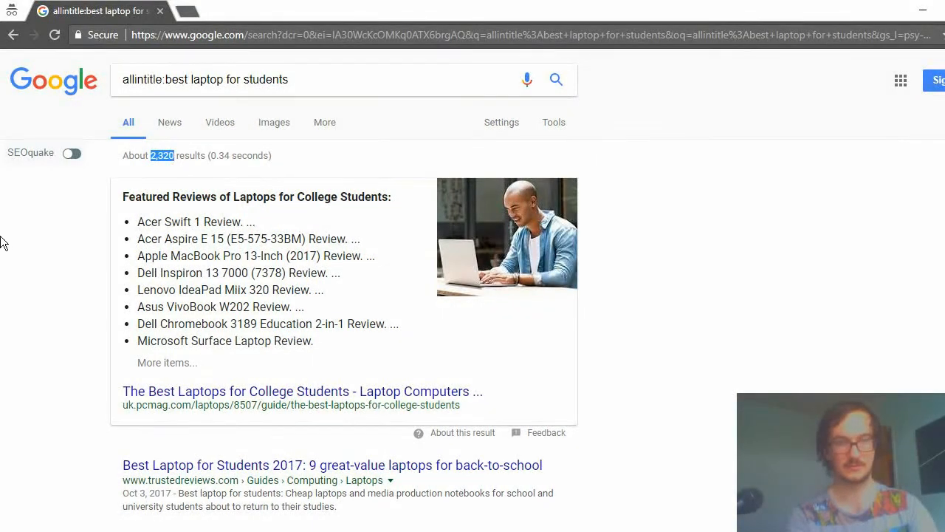
pyautogui.hotkey('ctrl', 'c')
pyautogui.hotkey('alt', 'Tab')
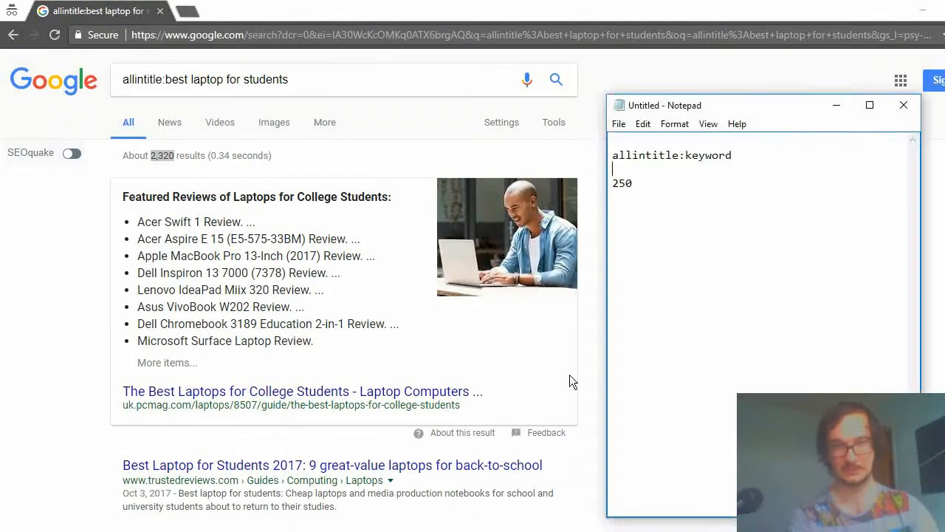
pyautogui.hotkey('ctrl', 'v')
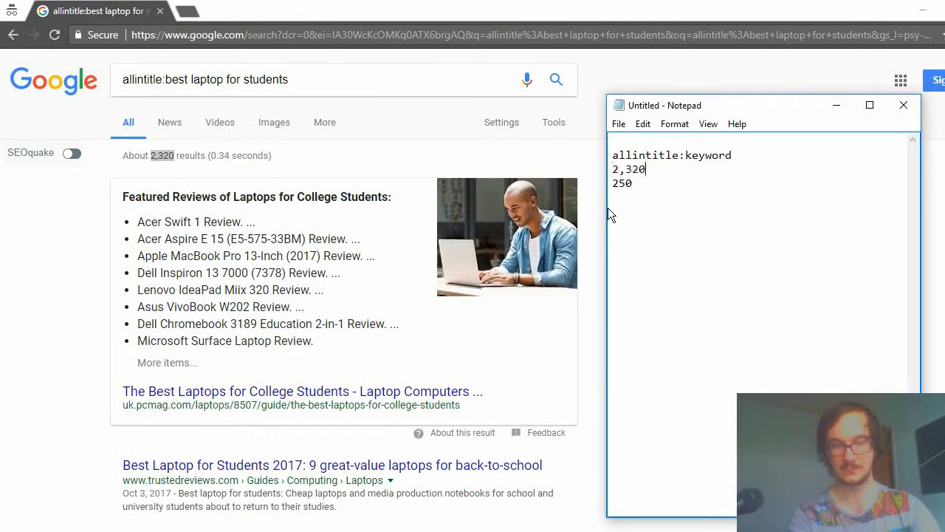
pyautogui.click(612, 169)
pyautogui.press('Return')
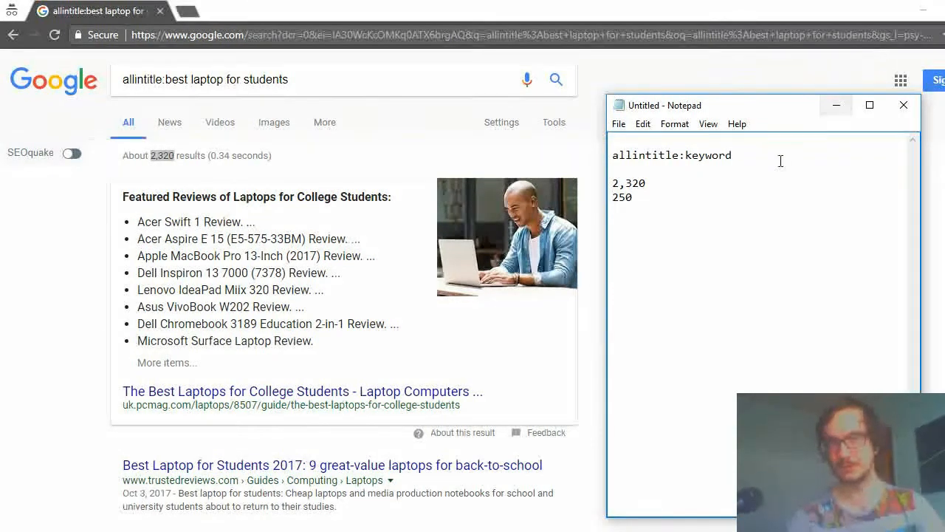
# Highlight the 2,320 value in the note to point it out.
pyautogui.moveTo(643, 184); pyautogui.dragTo(598, 186)
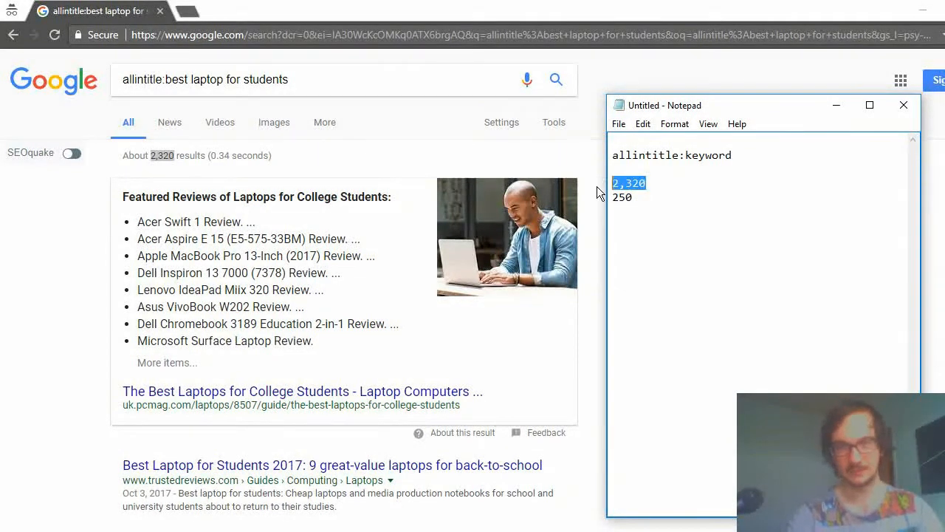
pyautogui.click(615, 196)
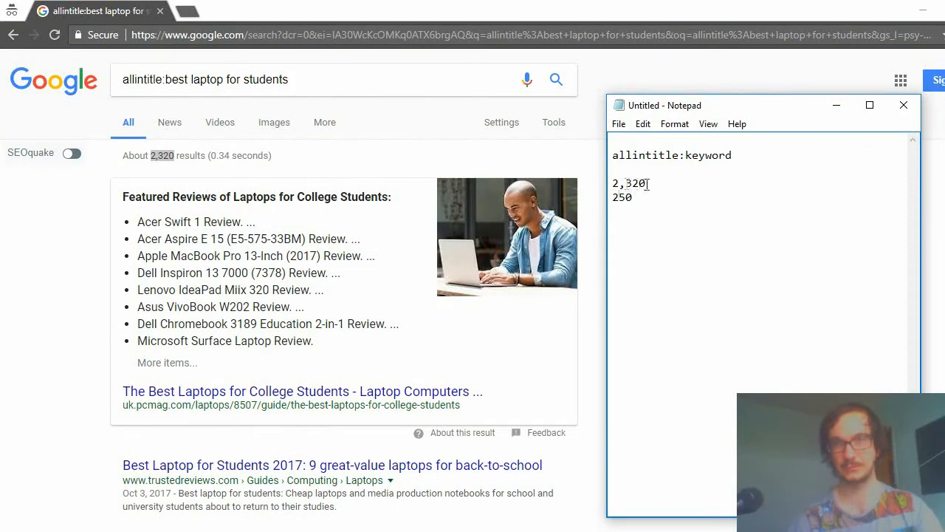
pyautogui.moveTo(645, 183); pyautogui.dragTo(603, 186)
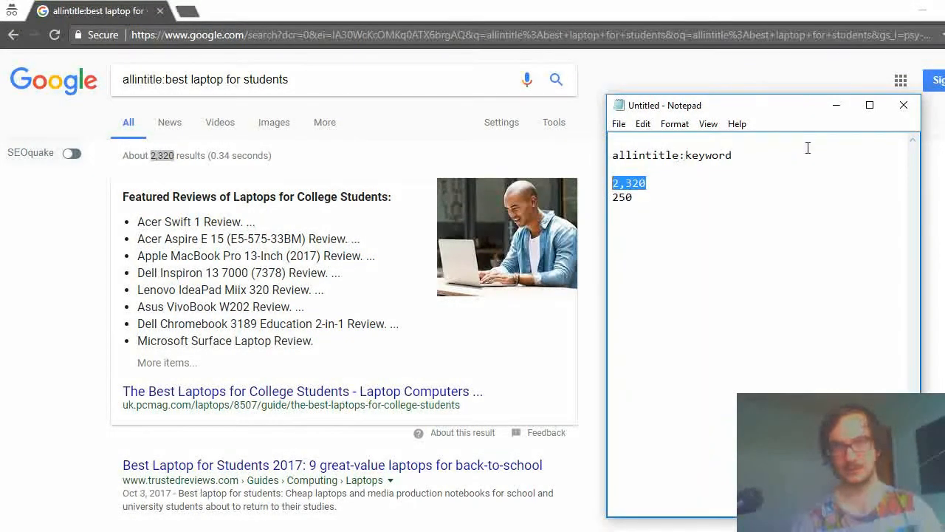
# Copy best laptop for students from the search query and paste it over the word keyword in the Notepad note.
pyautogui.moveTo(289, 80); pyautogui.dragTo(20, 86)
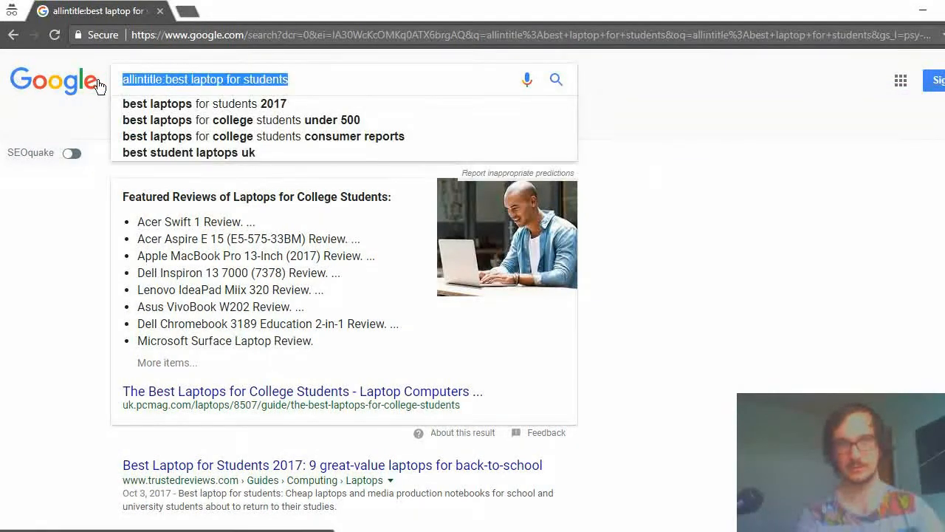
pyautogui.click(166, 80)
pyautogui.moveTo(166, 79); pyautogui.dragTo(477, 72)
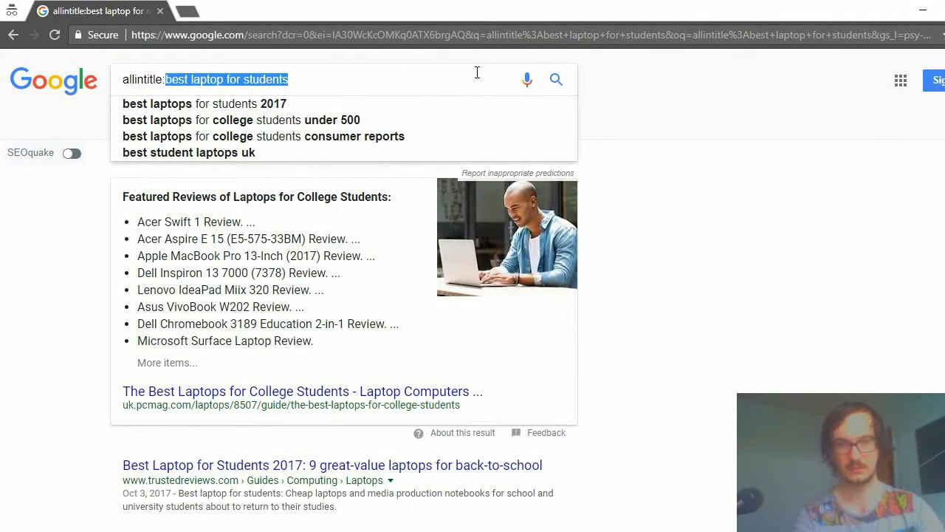
pyautogui.hotkey('alt', 'Tab')
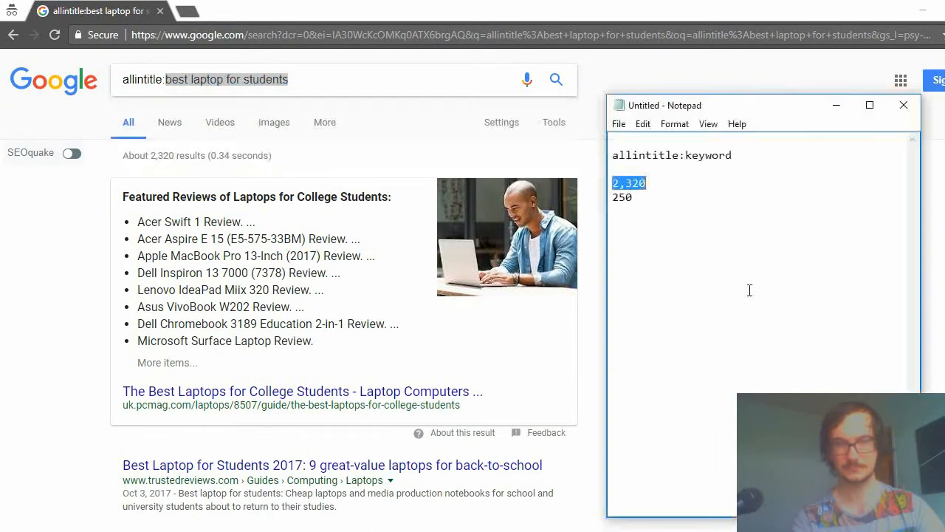
pyautogui.moveTo(684, 156); pyautogui.dragTo(781, 167)
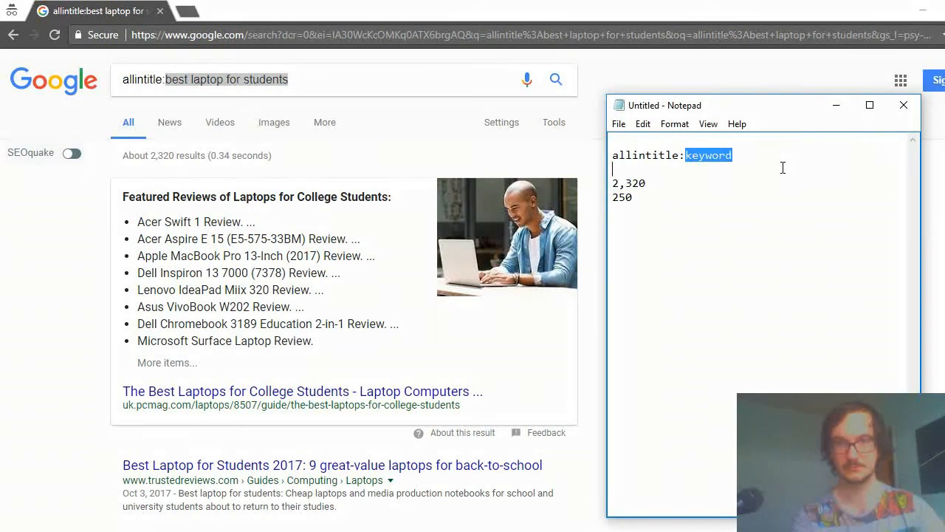
pyautogui.hotkey('ctrl', 'v')
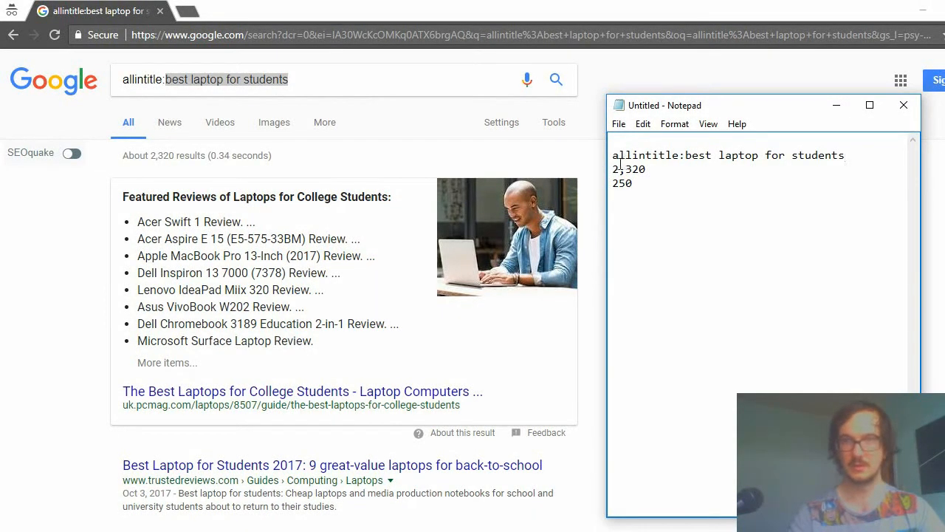
# Add a division sign / on its own line between 2,320 and 250 in the note.
pyautogui.moveTo(611, 169); pyautogui.dragTo(649, 169)
pyautogui.click(679, 190)
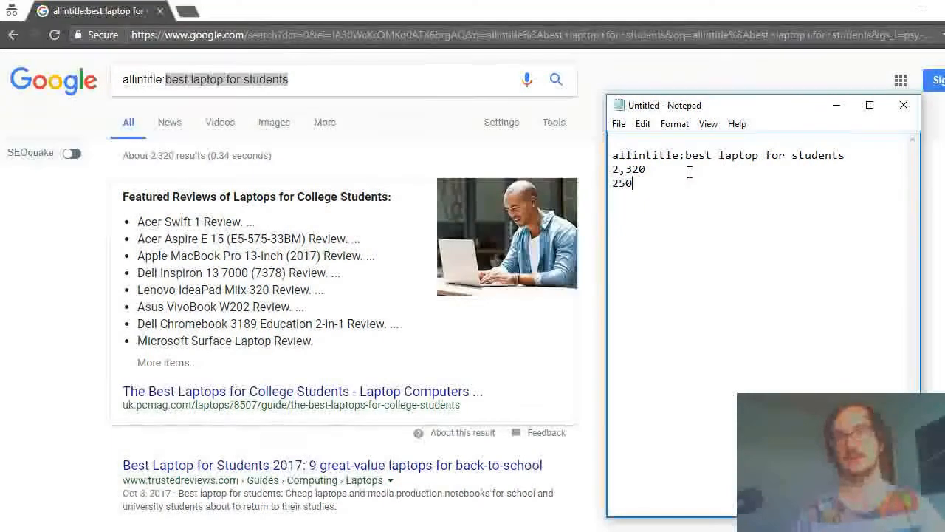
pyautogui.click(648, 171)
pyautogui.press('Return')
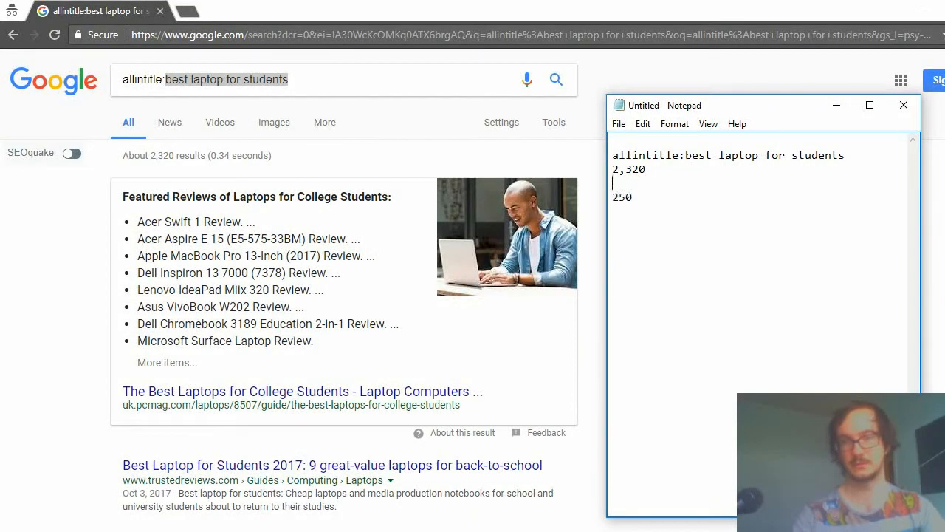
pyautogui.write('/')
pyautogui.click(690, 197)
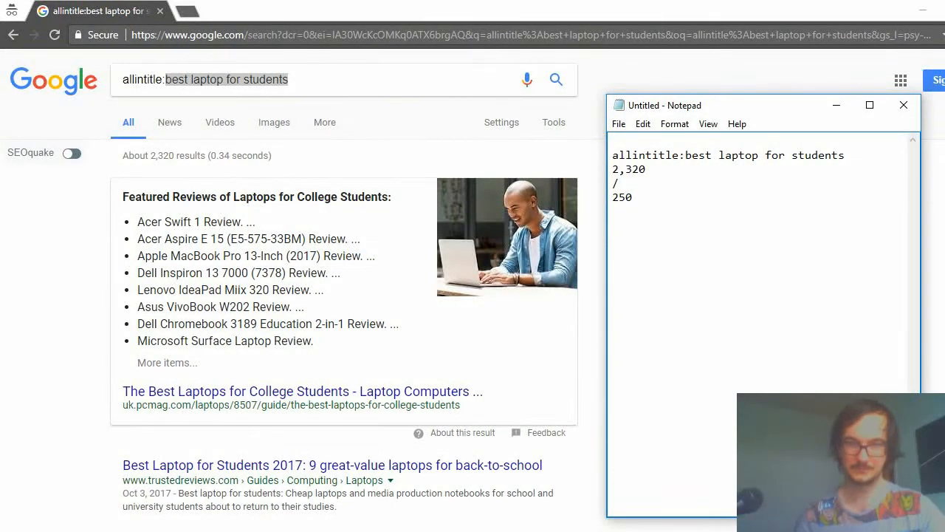
# Switch to Calculator and divide 2,320 by 250.
pyautogui.click(302, 530)
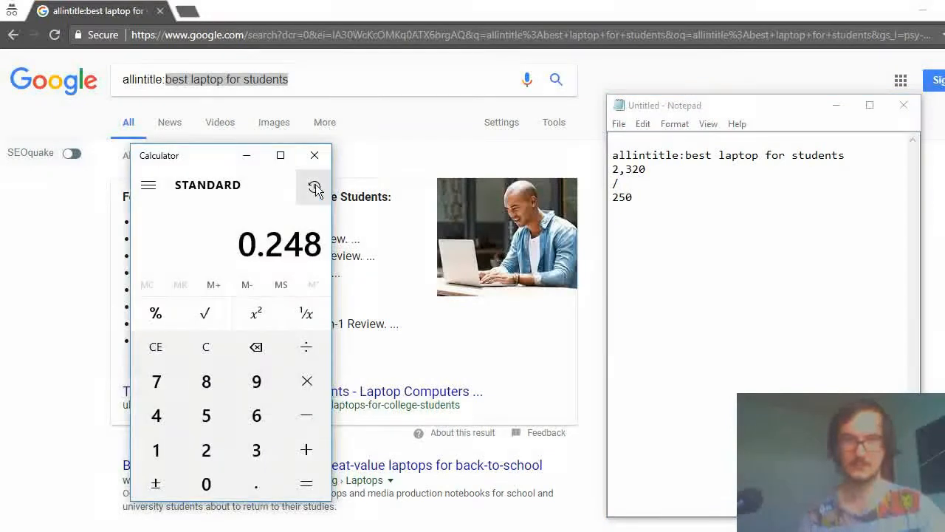
pyautogui.write('2')
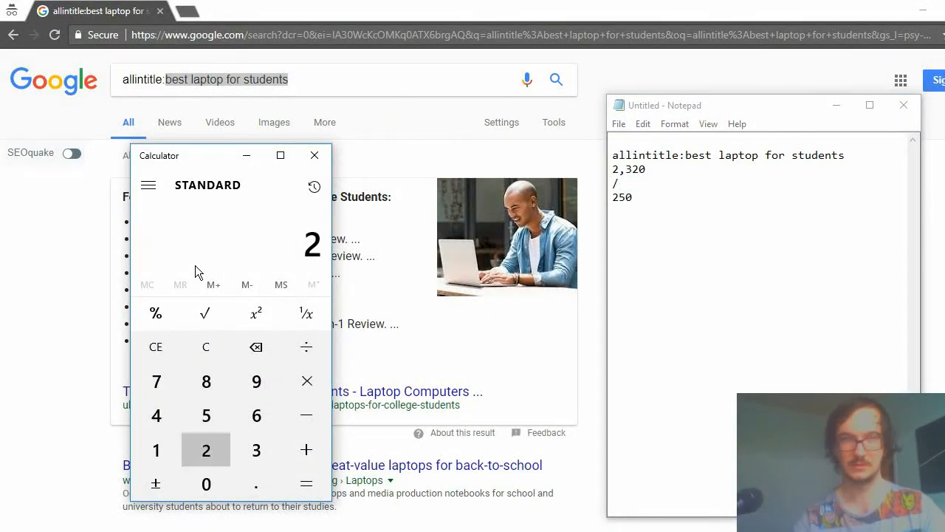
pyautogui.write(',320 ')
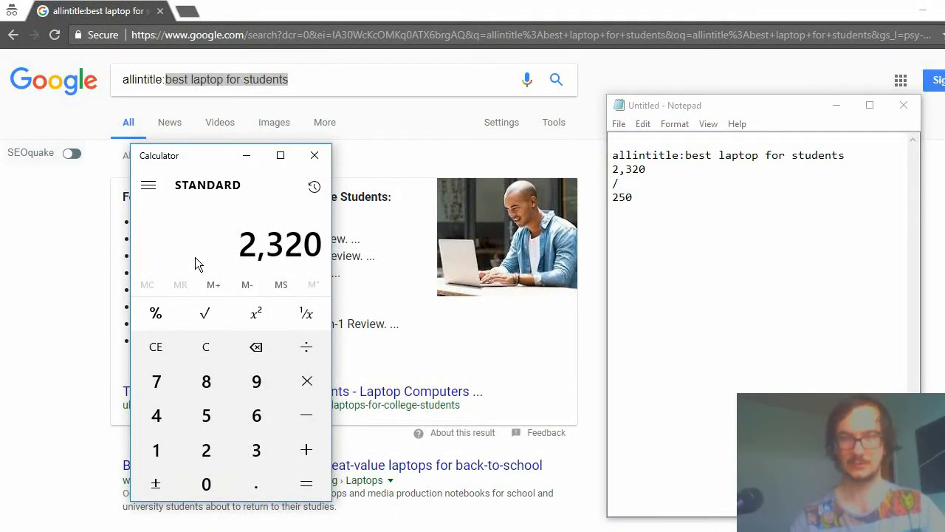
pyautogui.write('/ 250')
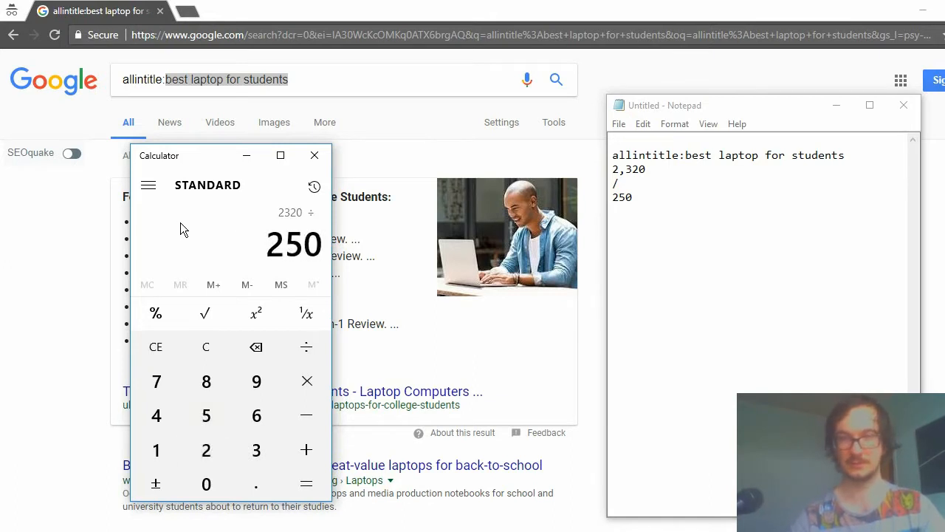
pyautogui.press('Return')
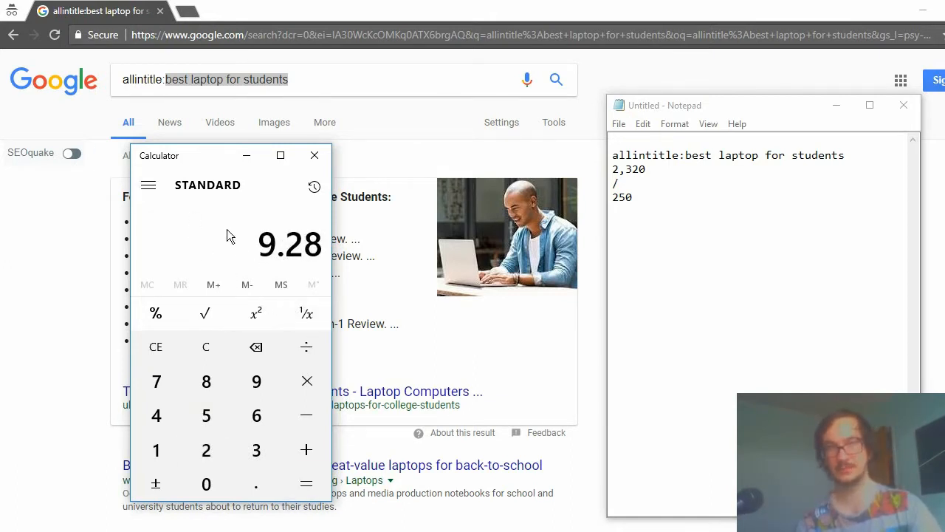
# Back in the Notepad note, enter the quotient 9.28 below 250 and 0.25 beneath it, separated by blank lines.
pyautogui.click(612, 228)
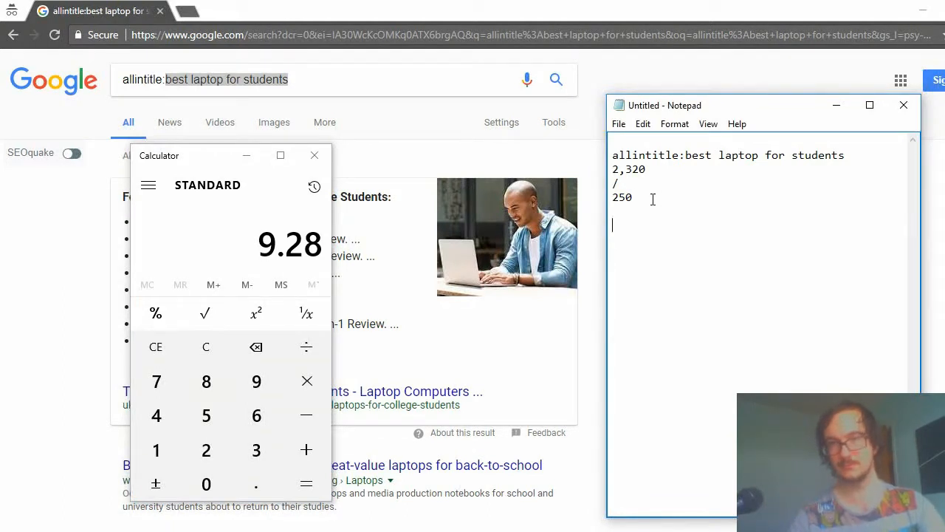
pyautogui.write('9.25')
pyautogui.press('BackSpace')
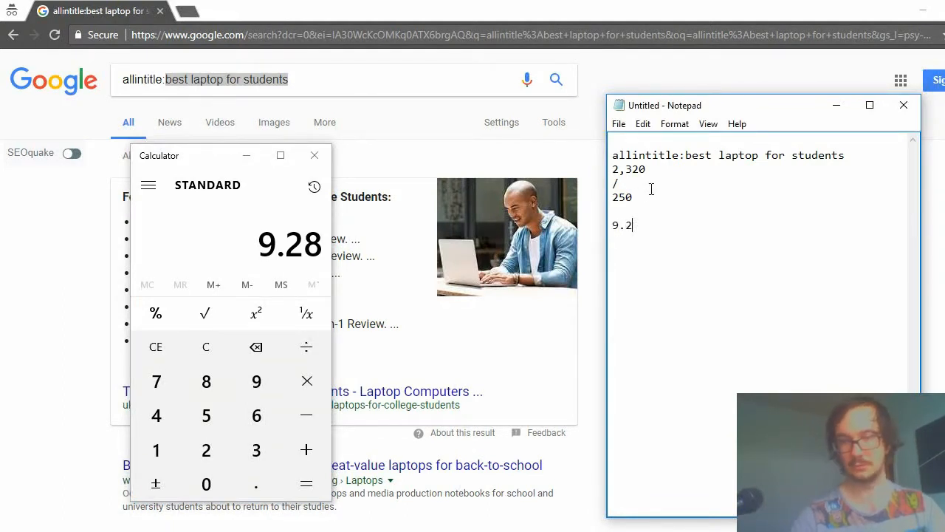
pyautogui.write('8')
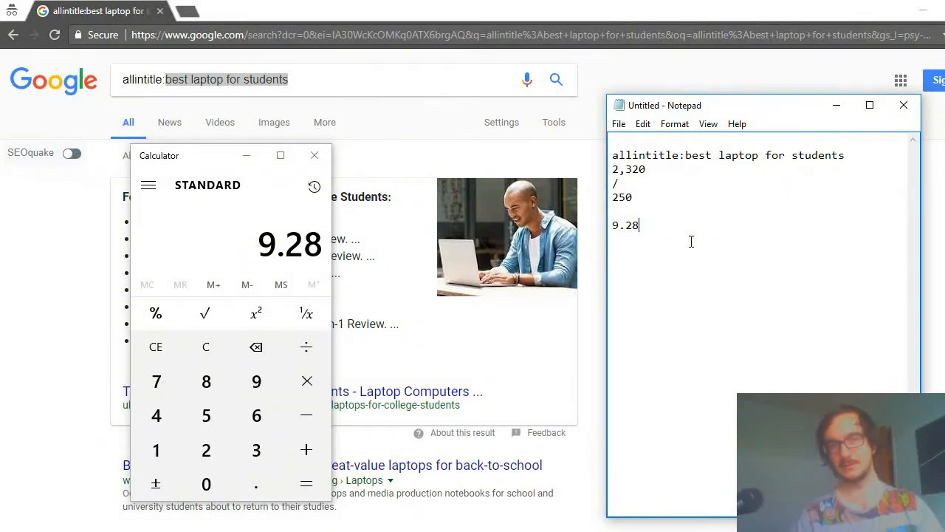
pyautogui.press('Return')
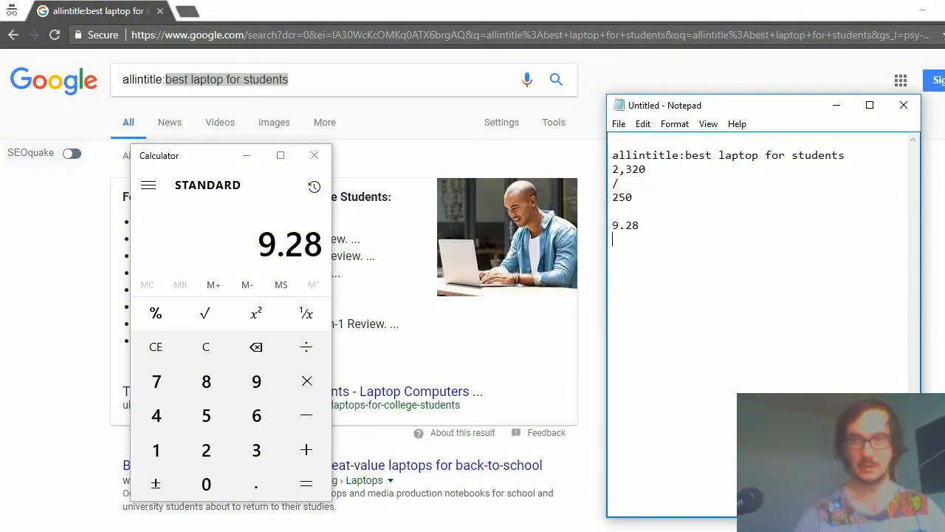
pyautogui.write('0.25')
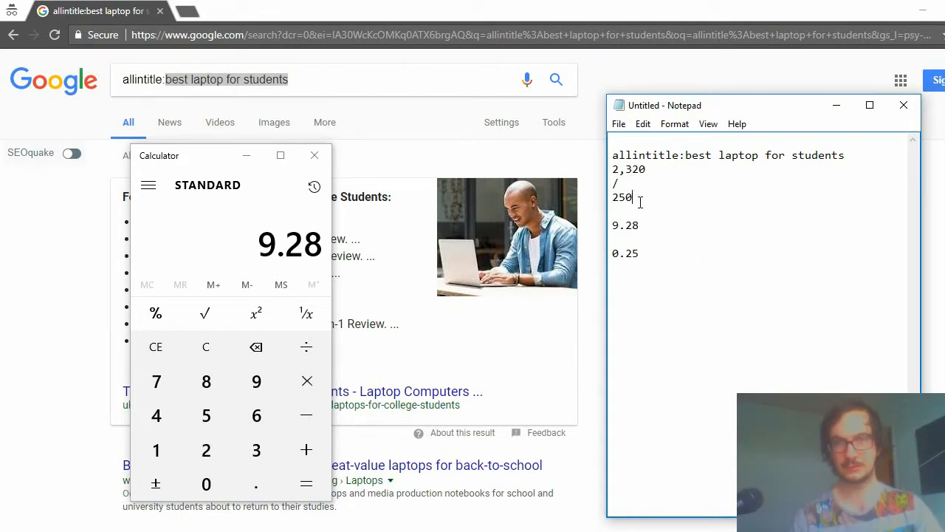
# Highlight the 250 and 0.25 values in the note to point them out.
pyautogui.moveTo(639, 200); pyautogui.dragTo(604, 198)
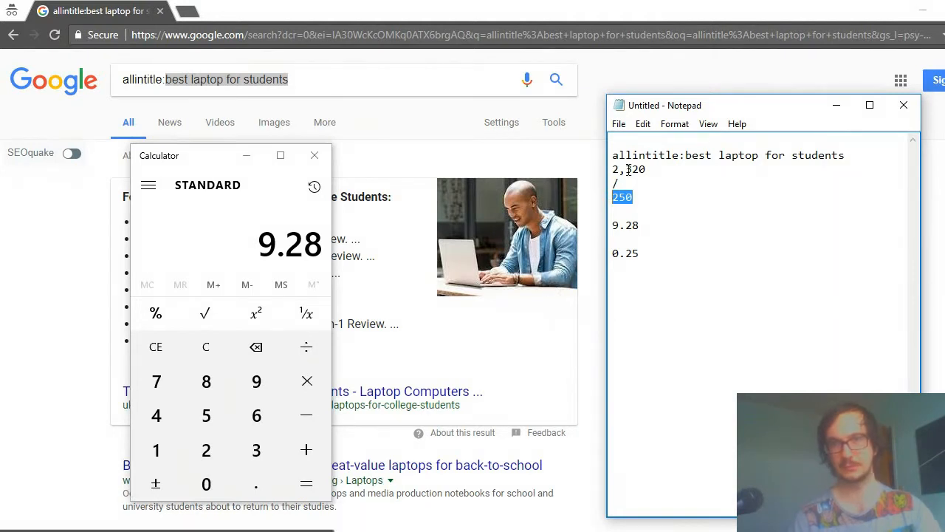
pyautogui.moveTo(647, 169); pyautogui.dragTo(610, 197)
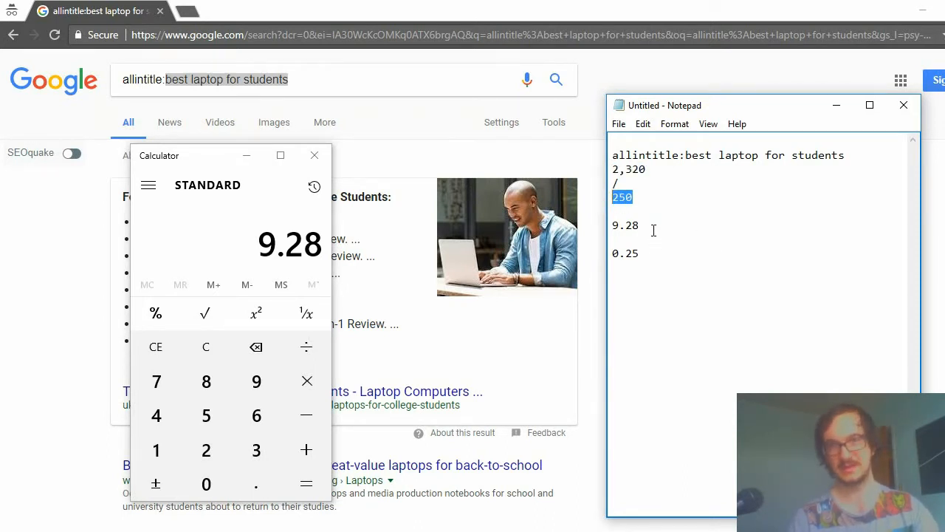
pyautogui.moveTo(640, 253); pyautogui.dragTo(610, 257)
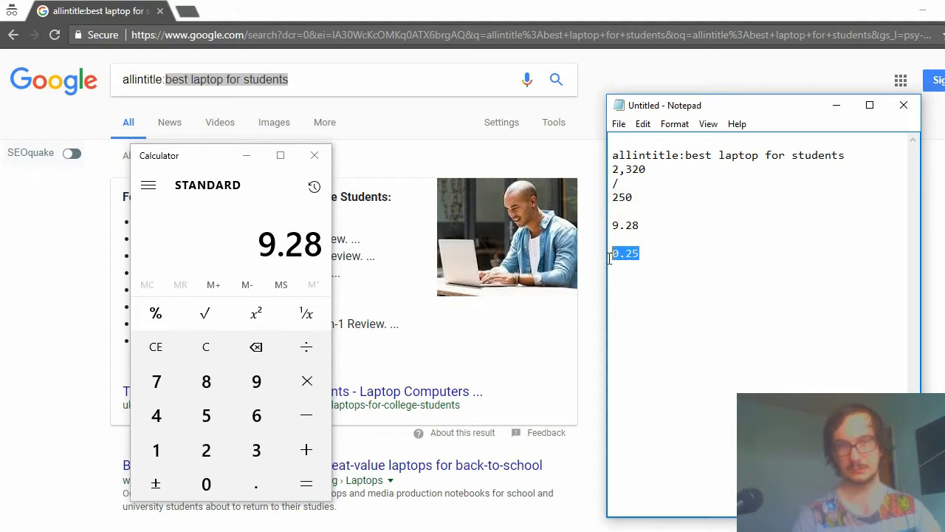
pyautogui.click(656, 306)
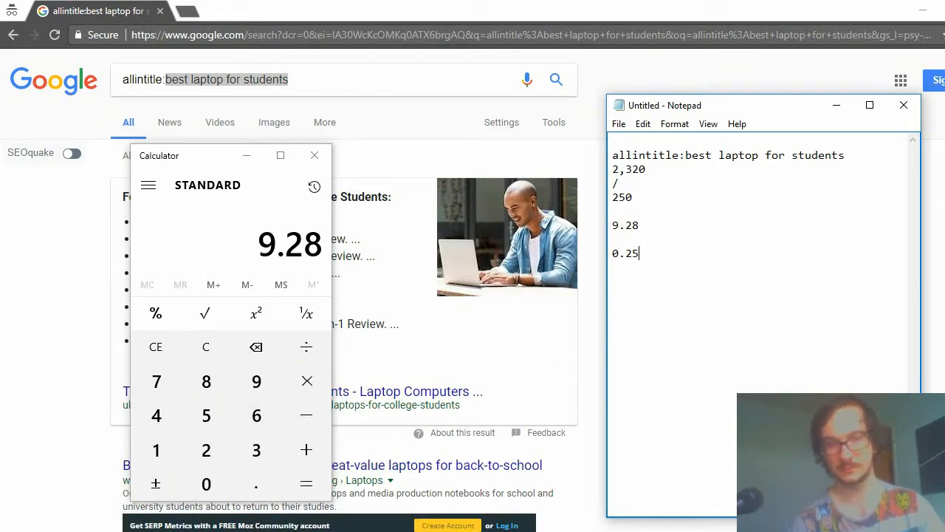
# Switch to the Keywords folder and view the images unnamed (1) and unnamed (2), closing each after examining its ranking figures.
pyautogui.moveTo(147, 530)
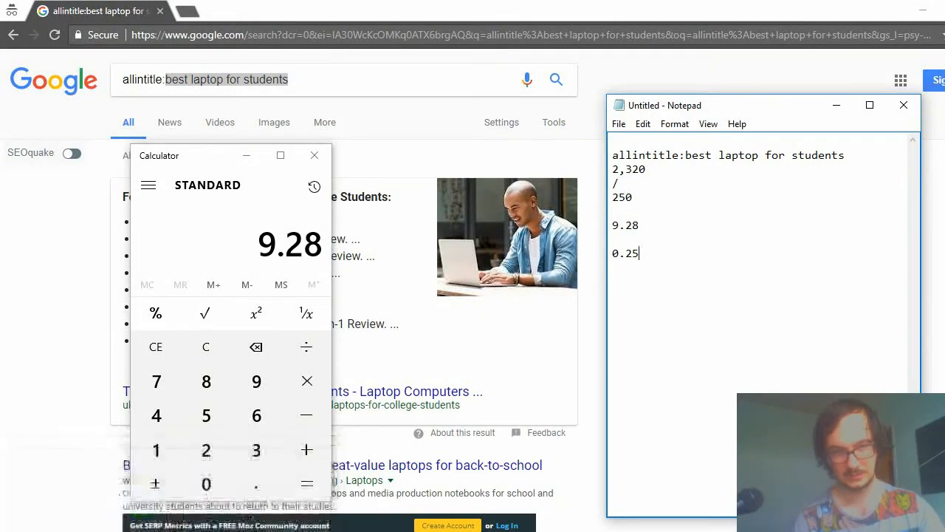
pyautogui.click(123, 515)
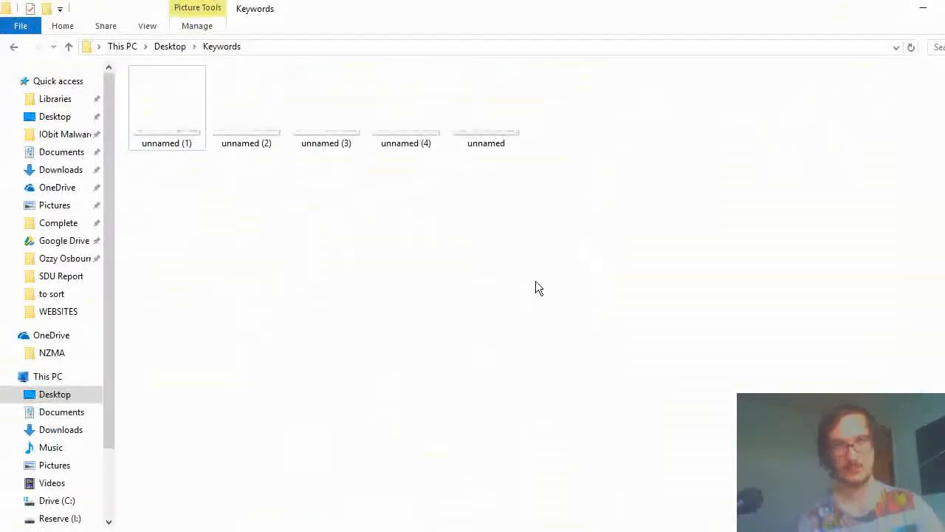
pyautogui.doubleClick(182, 95)
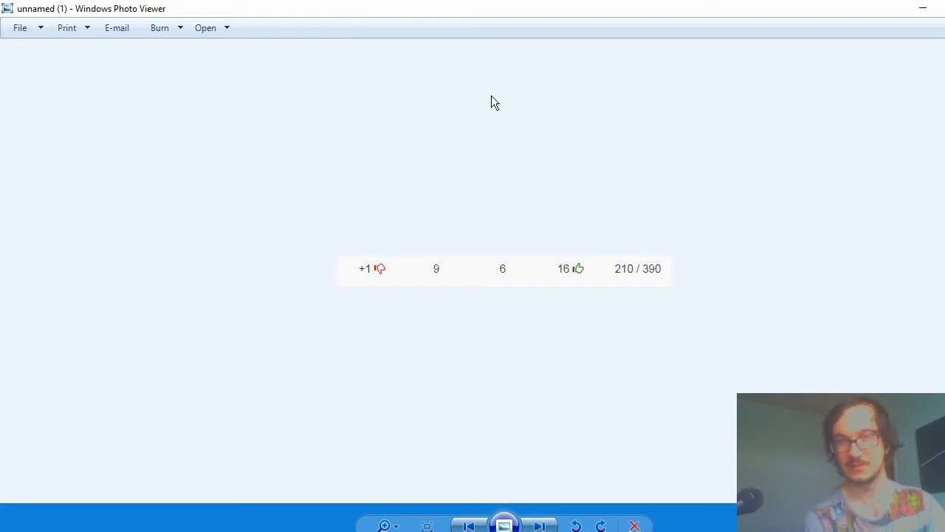
pyautogui.click(944, 8)
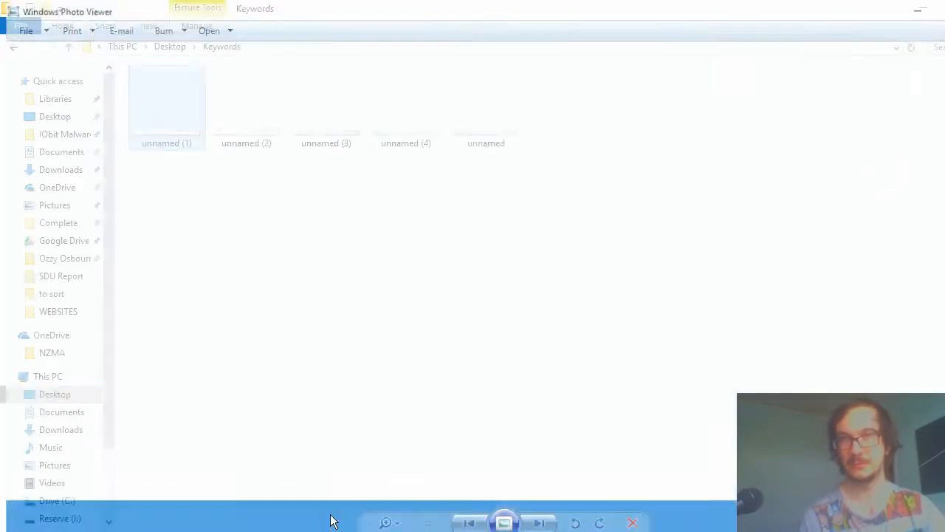
pyautogui.doubleClick(235, 99)
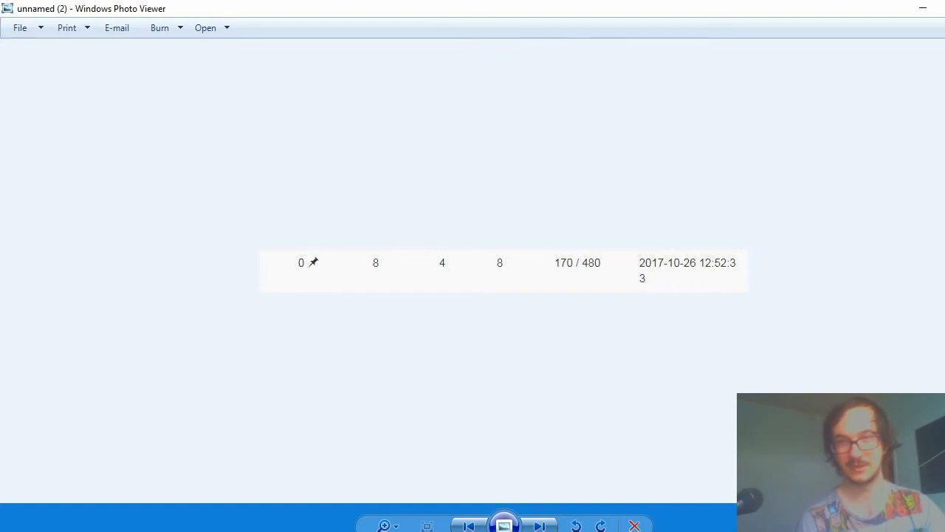
pyautogui.press('Escape')
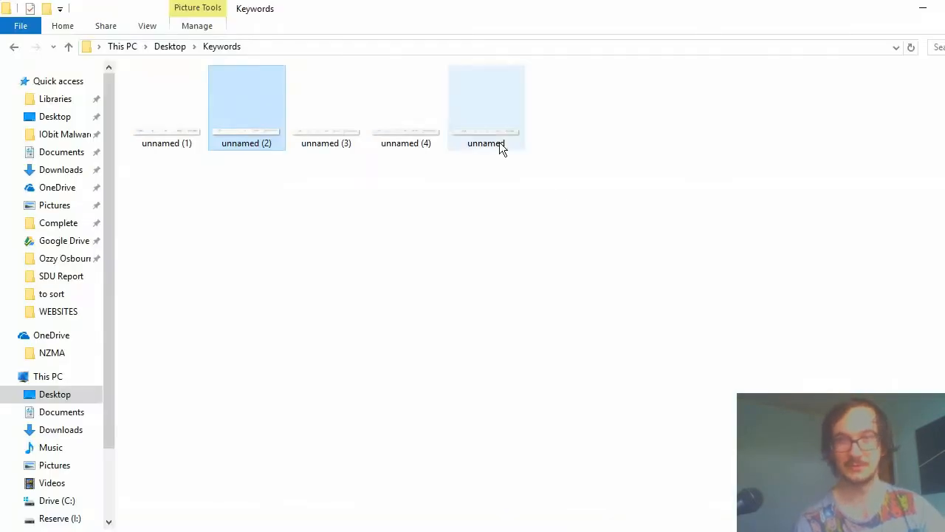
# View the images unnamed (3), unnamed (4) and unnamed one after another to examine their ranking figures, closing each.
pyautogui.doubleClick(350, 114)
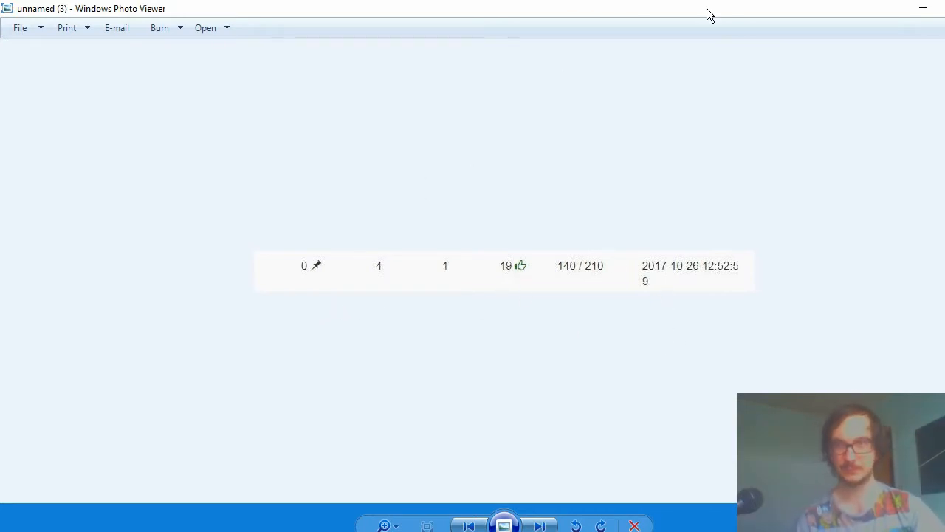
pyautogui.click(940, 6)
pyautogui.doubleClick(432, 125)
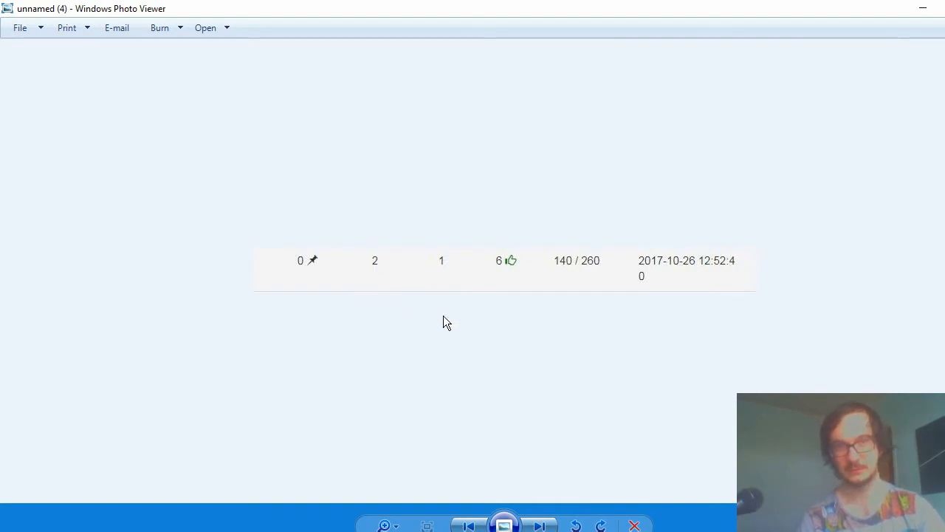
pyautogui.press('Escape')
pyautogui.doubleClick(485, 143)
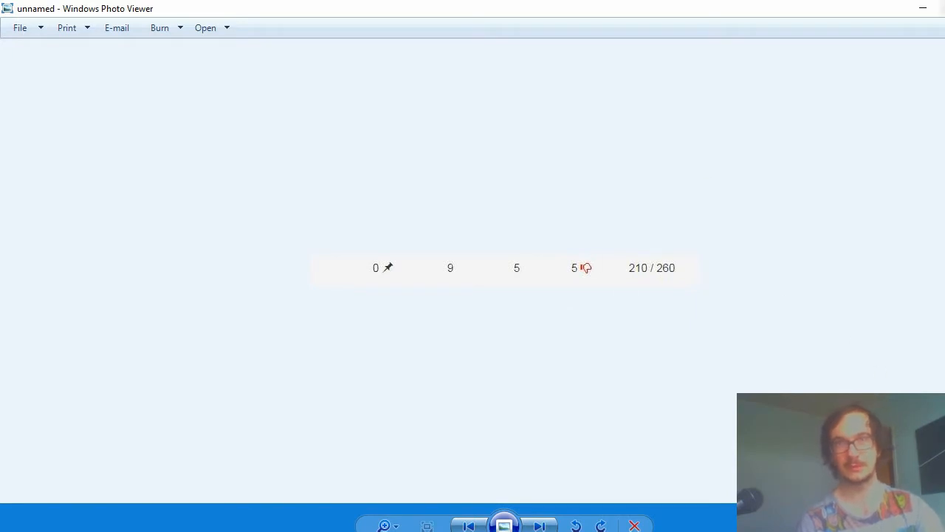
pyautogui.click(943, 6)
pyautogui.click(490, 457)
pyautogui.moveTo(794, 172); pyautogui.dragTo(125, 110)
pyautogui.click(286, 264)
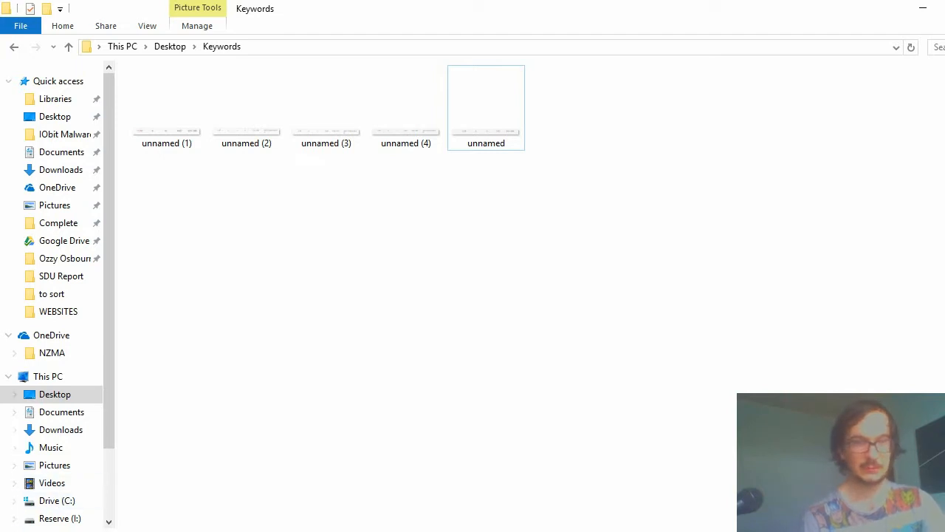
# Switch to the browser window with KWFinder and point out its address and headline.
pyautogui.click(177, 531)
pyautogui.click(147, 489)
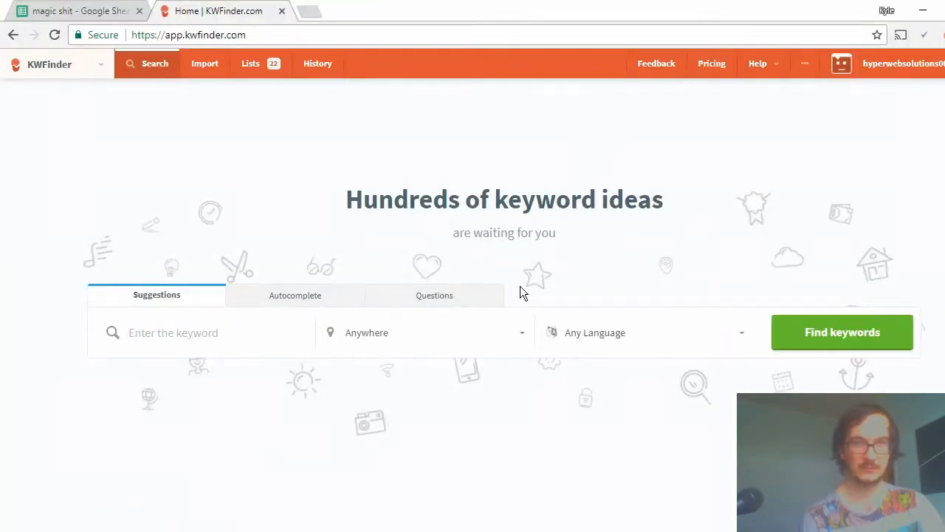
pyautogui.moveTo(190, 35); pyautogui.dragTo(331, 29)
pyautogui.click(416, 233)
pyautogui.moveTo(344, 199); pyautogui.dragTo(798, 204)
pyautogui.click(522, 180)
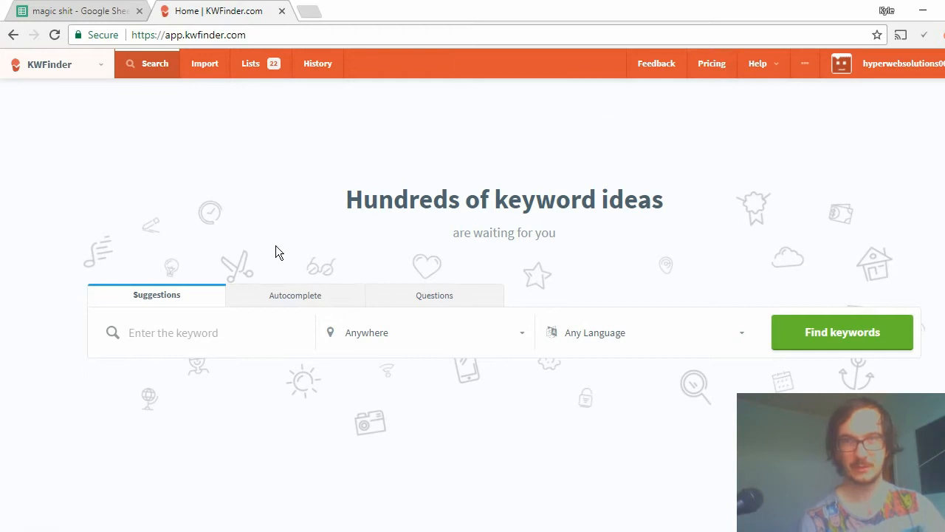
# Search KWFinder for keyword suggestions on "pillows" with location Anywhere and Any Language.
pyautogui.click(161, 333)
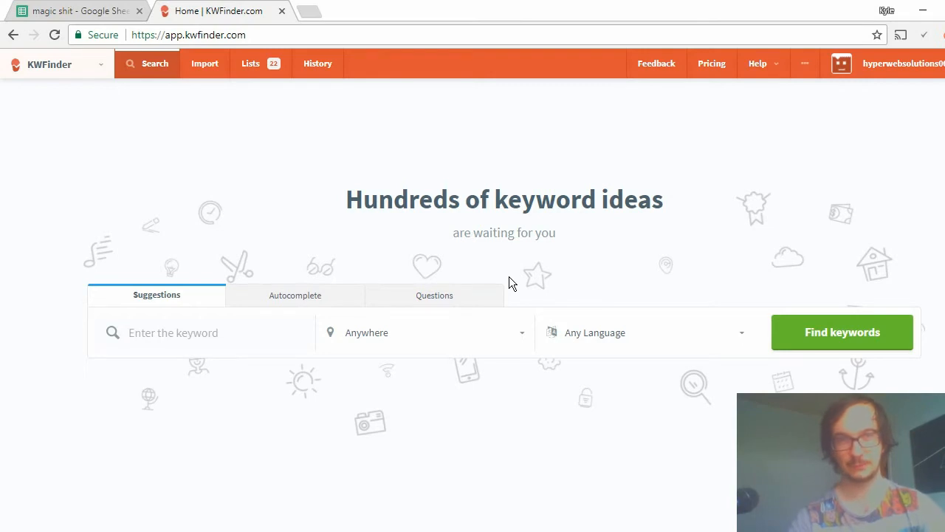
pyautogui.write('pi')
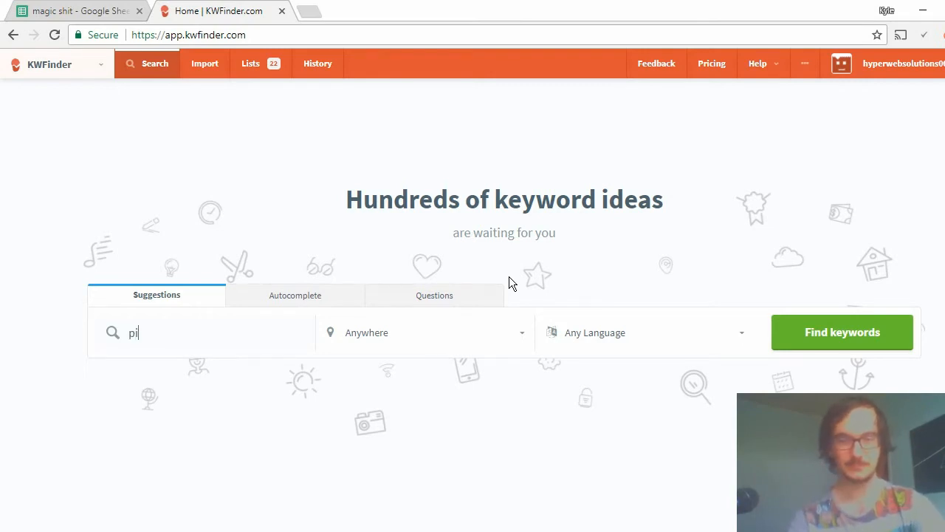
pyautogui.write('llows')
pyautogui.press('Return')
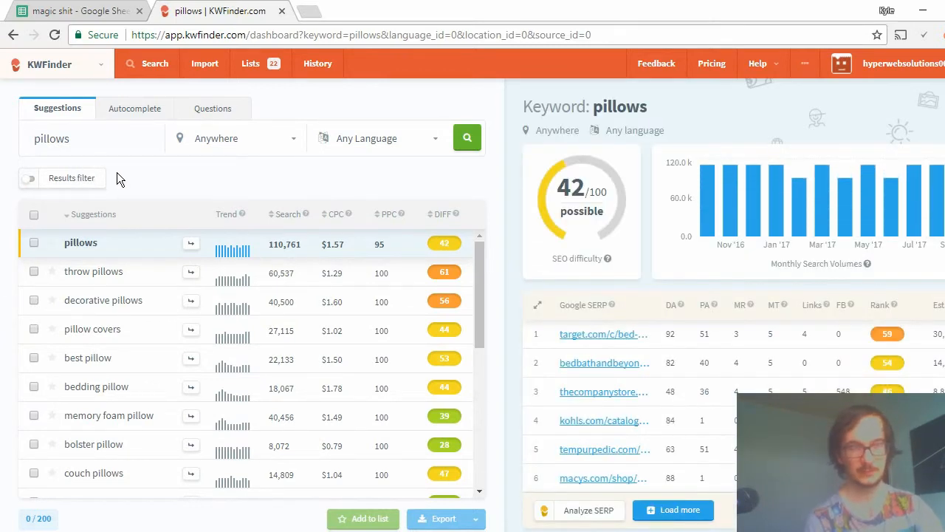
pyautogui.click(88, 184)
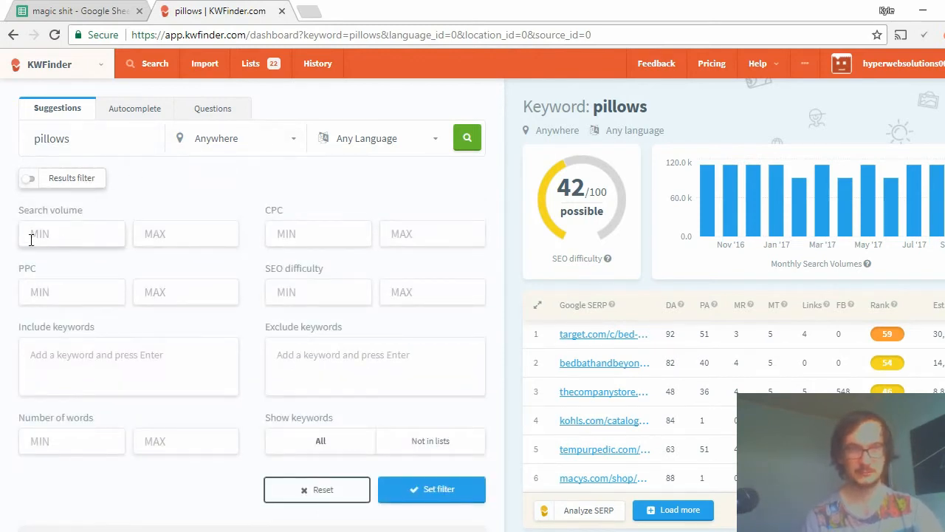
pyautogui.click(169, 234)
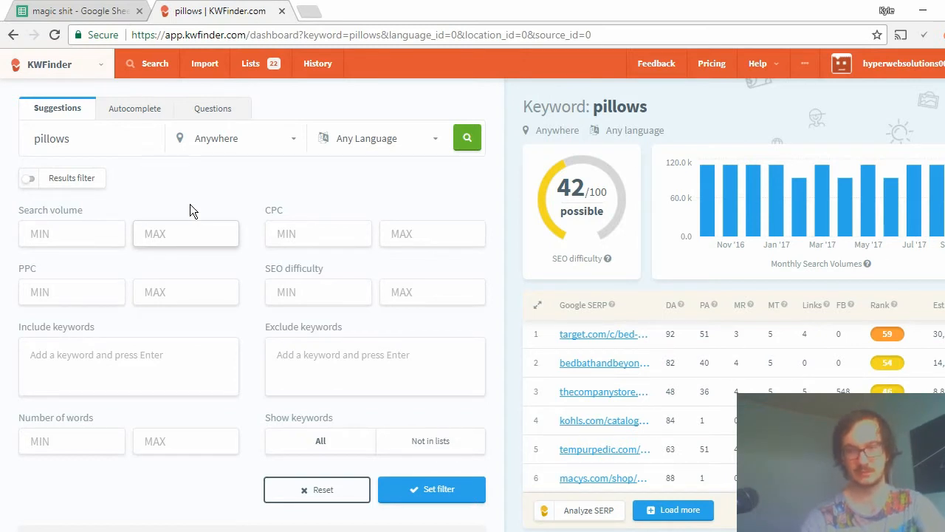
pyautogui.write('250')
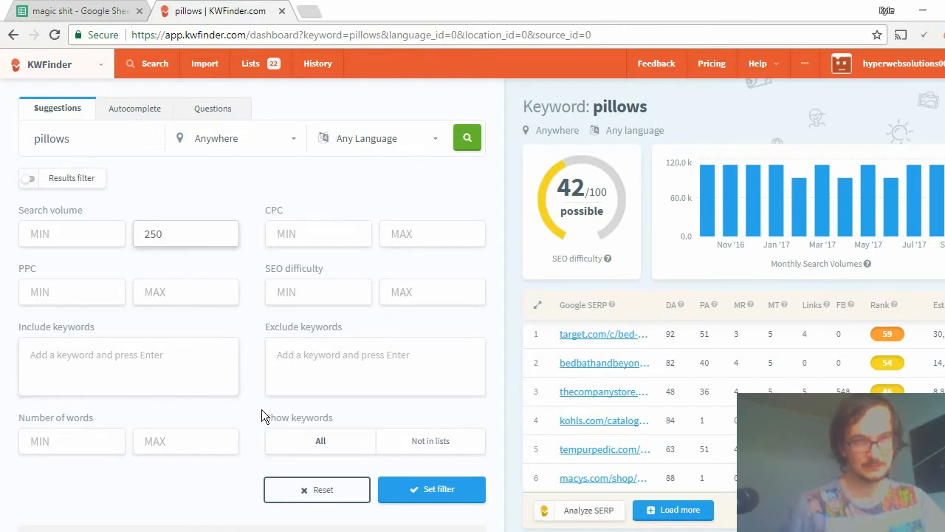
pyautogui.click(73, 373)
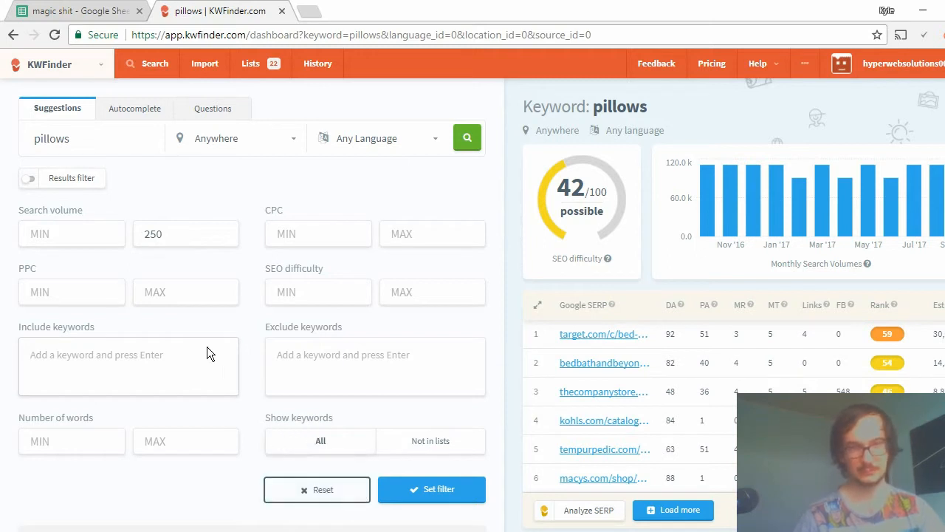
pyautogui.click(33, 441)
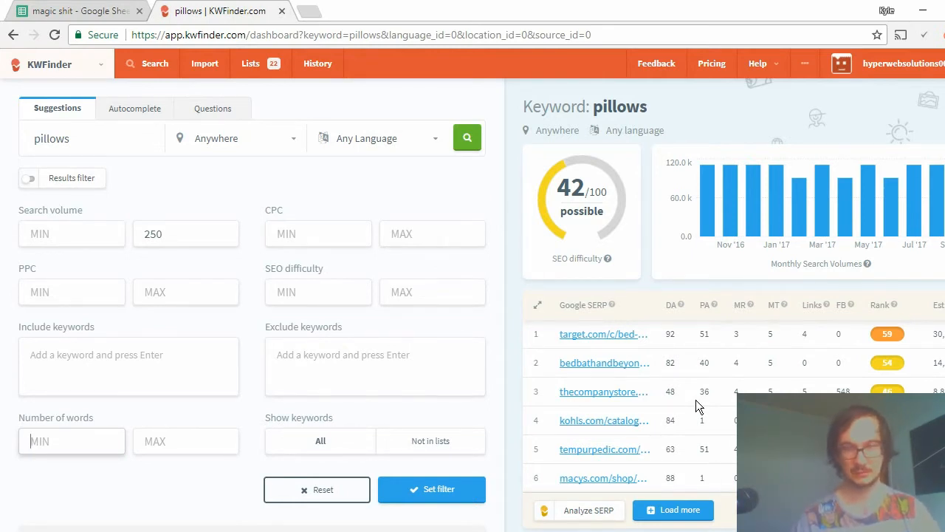
pyautogui.write('4')
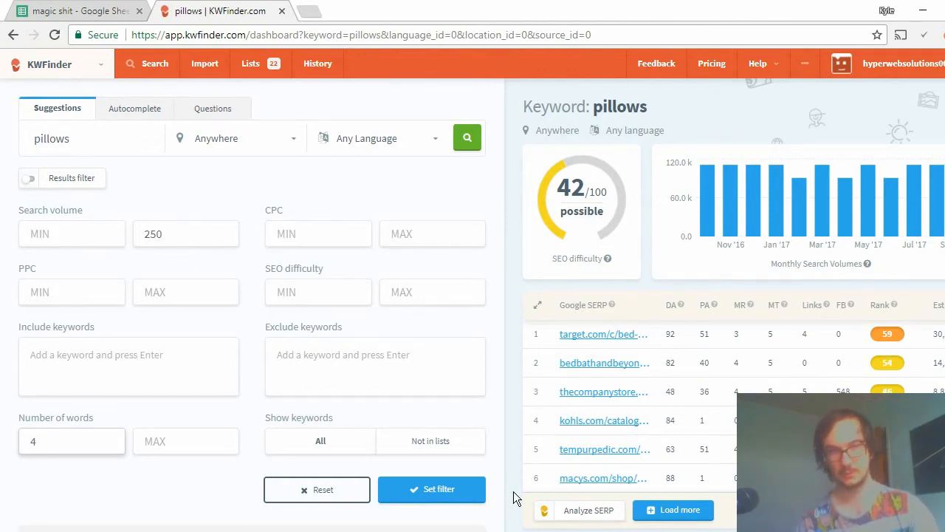
pyautogui.click(344, 499)
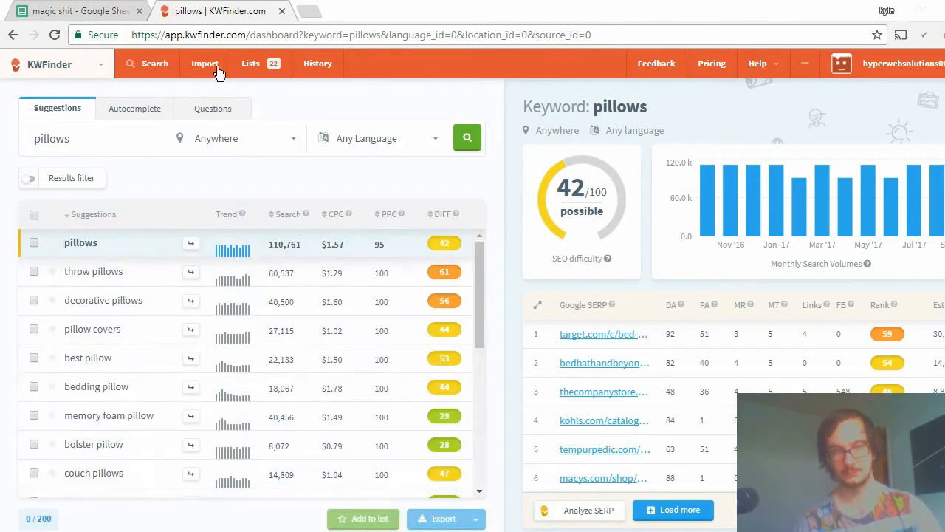
# Filter the pillows suggestions to a maximum search volume of 250 and a minimum of 4 words.
pyautogui.click(83, 174)
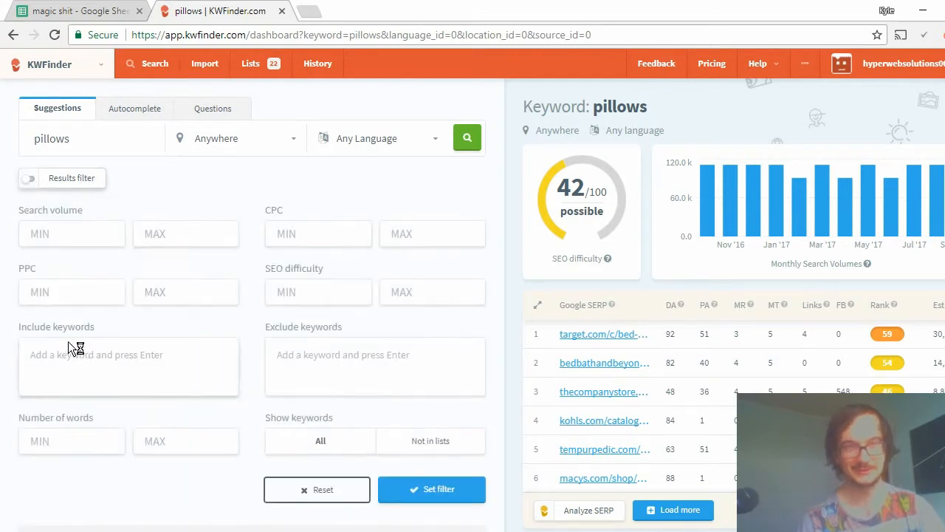
pyautogui.click(182, 230)
pyautogui.write('25')
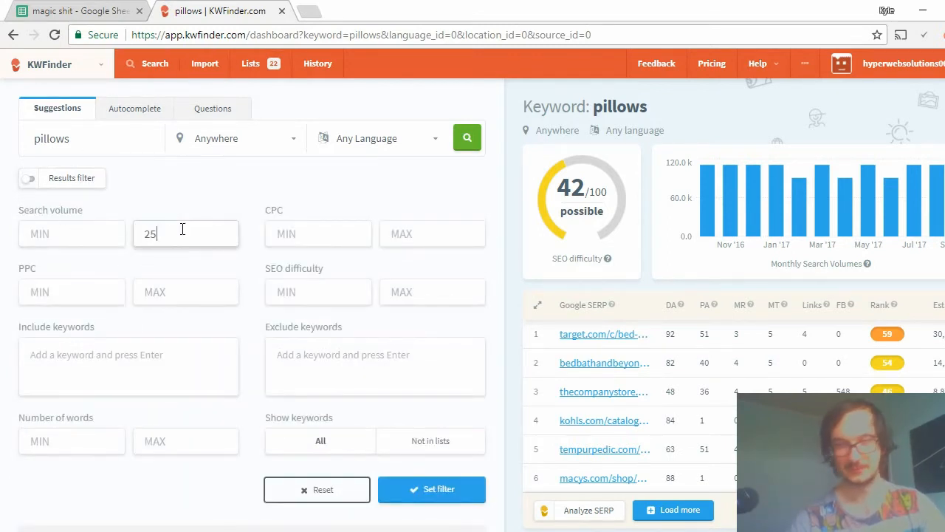
pyautogui.write('0')
pyautogui.click(93, 436)
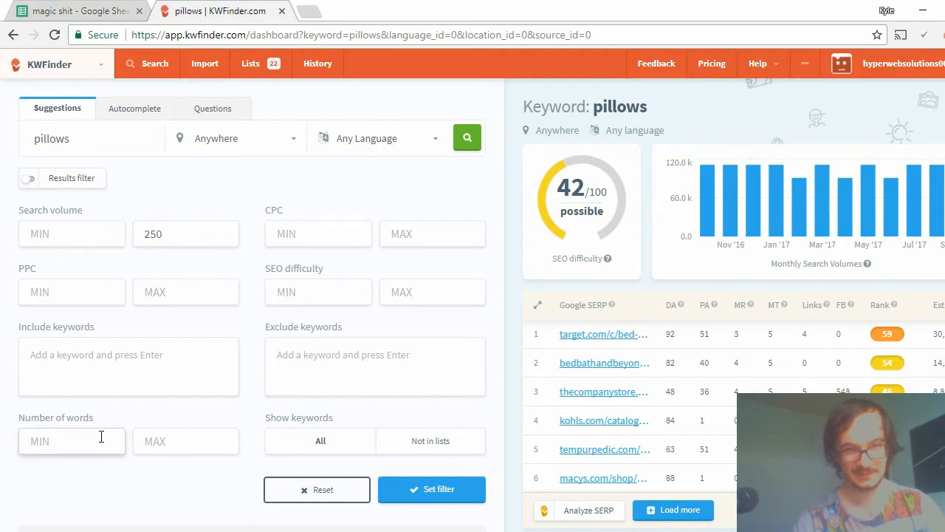
pyautogui.write('4')
pyautogui.click(410, 492)
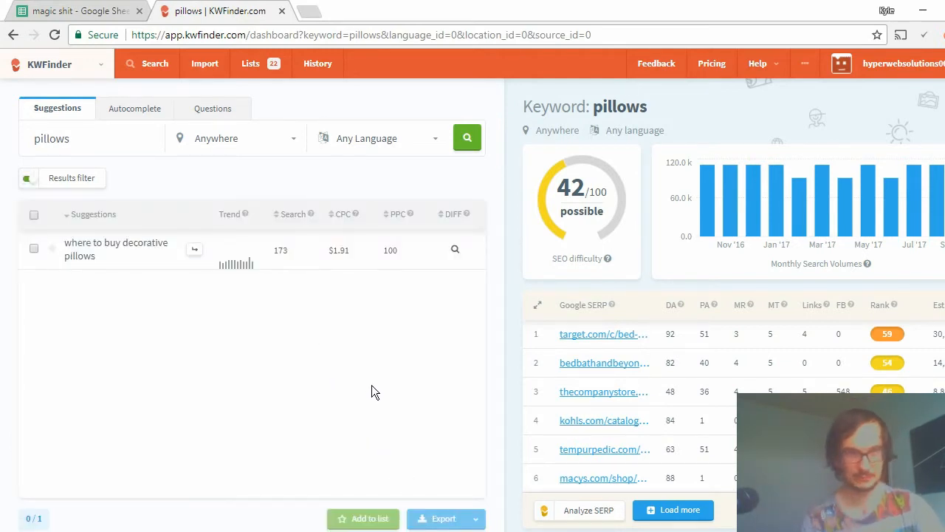
# Load the SEO difficulty and Google SERP details for the suggestion "where to buy decorative pillows".
pyautogui.moveTo(110, 131); pyautogui.dragTo(6, 134)
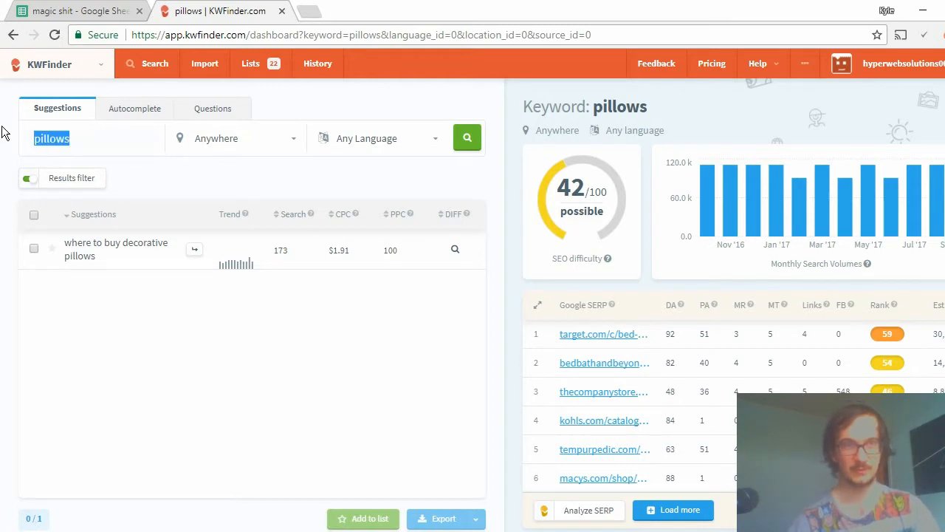
pyautogui.click(136, 145)
pyautogui.moveTo(136, 144); pyautogui.dragTo(4, 152)
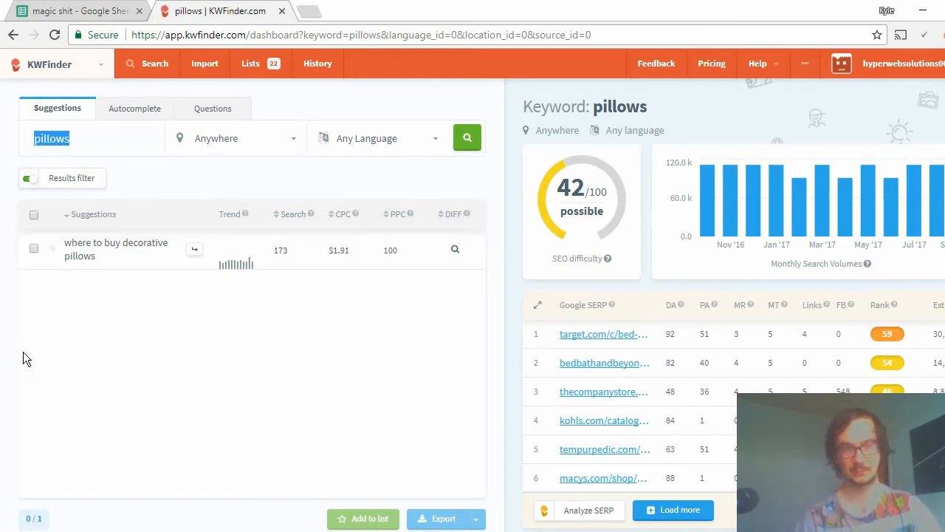
pyautogui.click(249, 438)
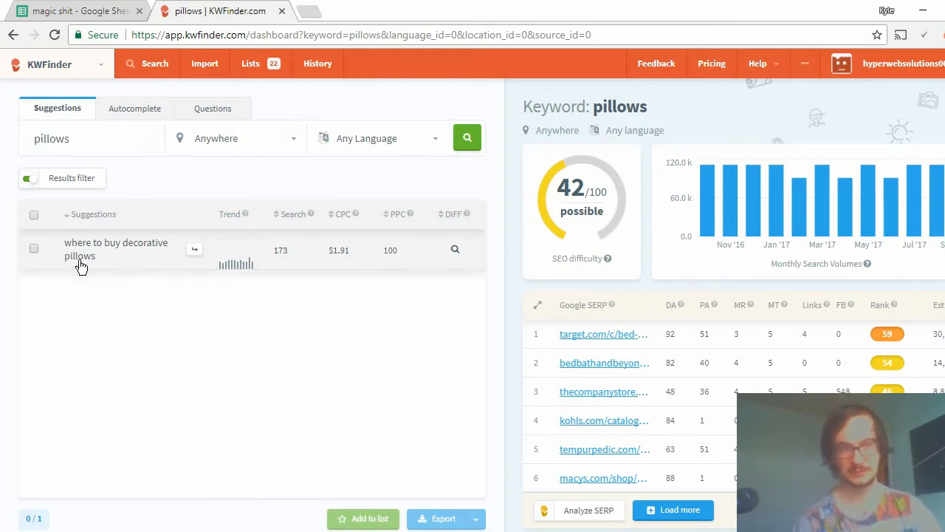
pyautogui.click(430, 257)
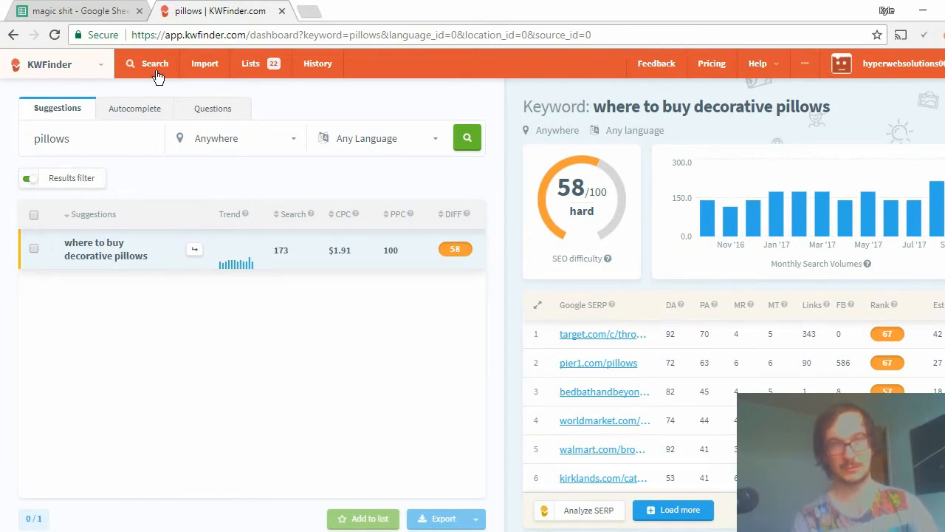
# Search KWFinder for "best cooling pillow for side sleepers" and look through the keyword's Google SERP list.
pyautogui.moveTo(104, 142); pyautogui.dragTo(6, 154)
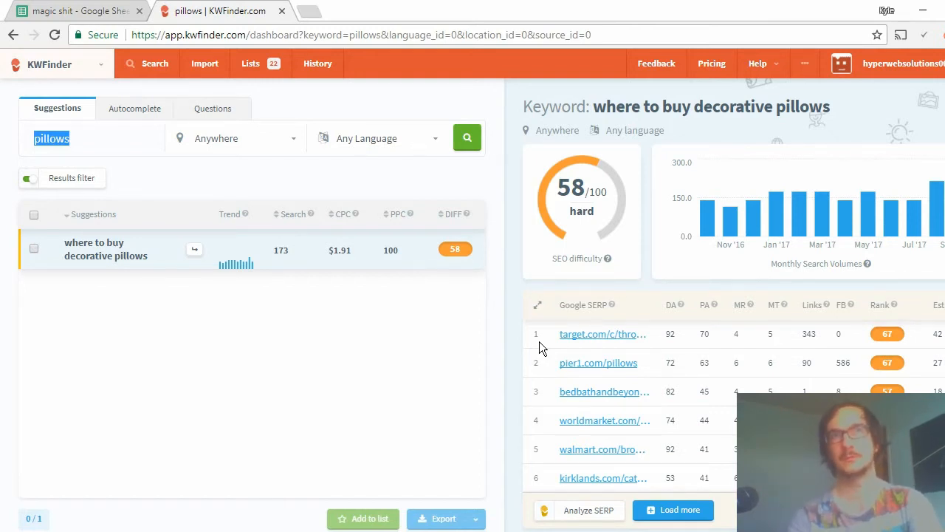
pyautogui.write('b')
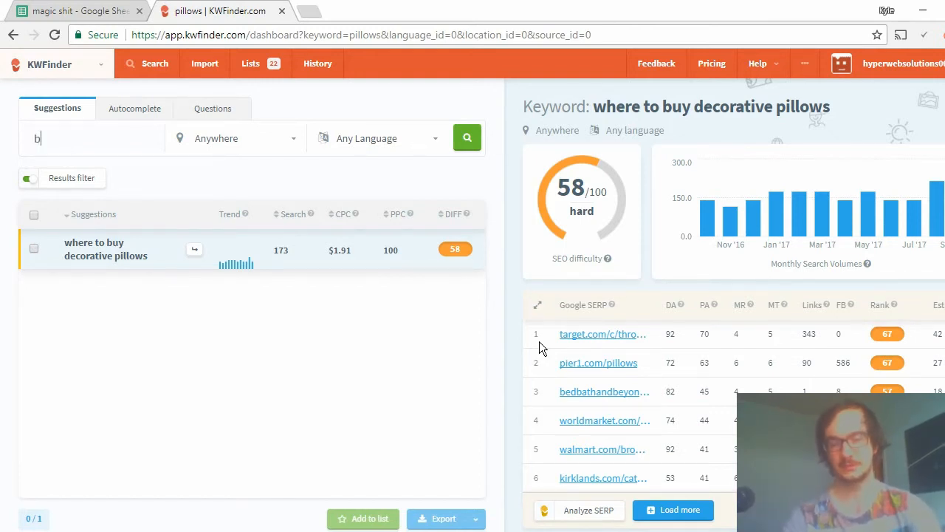
pyautogui.write('est cool')
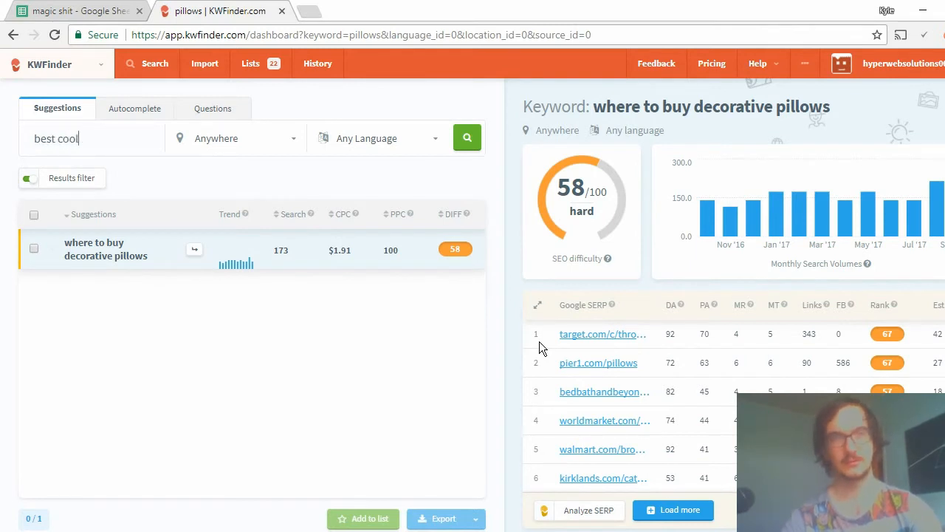
pyautogui.write('ing pillow')
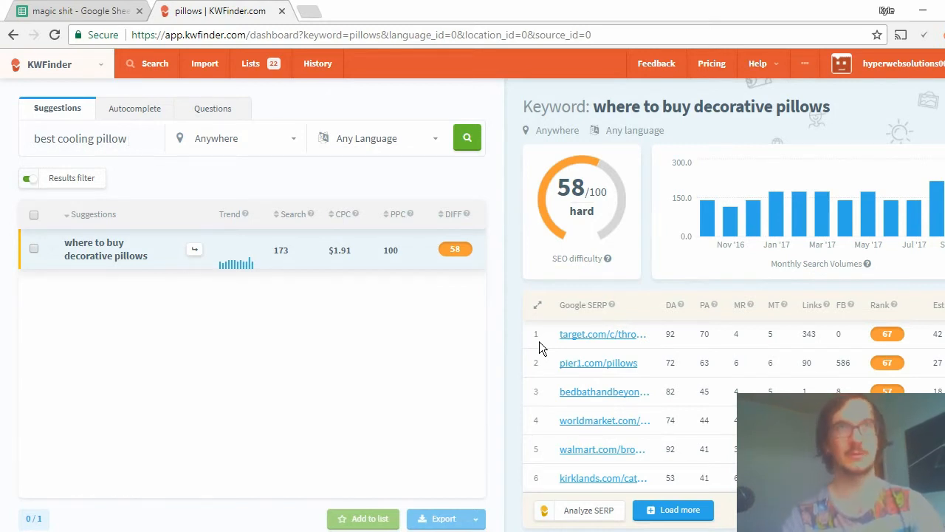
pyautogui.write('for')
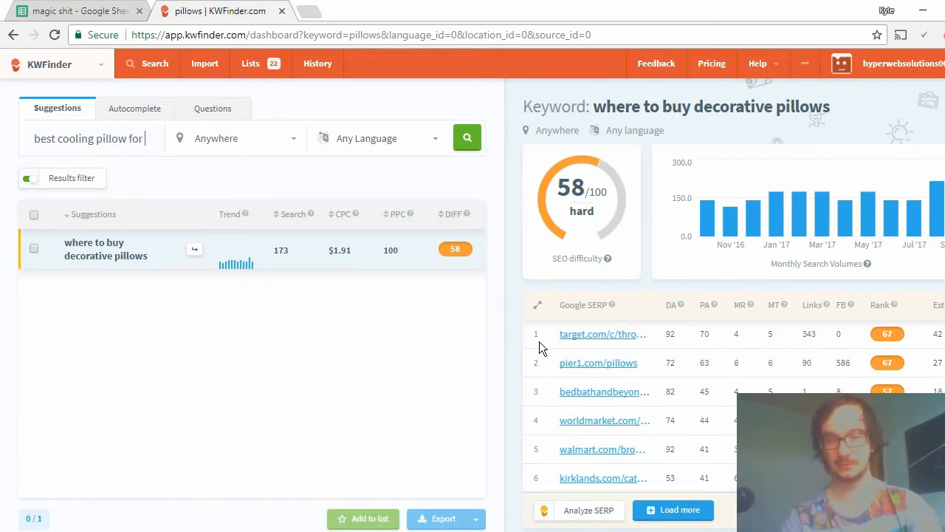
pyautogui.write(' side s')
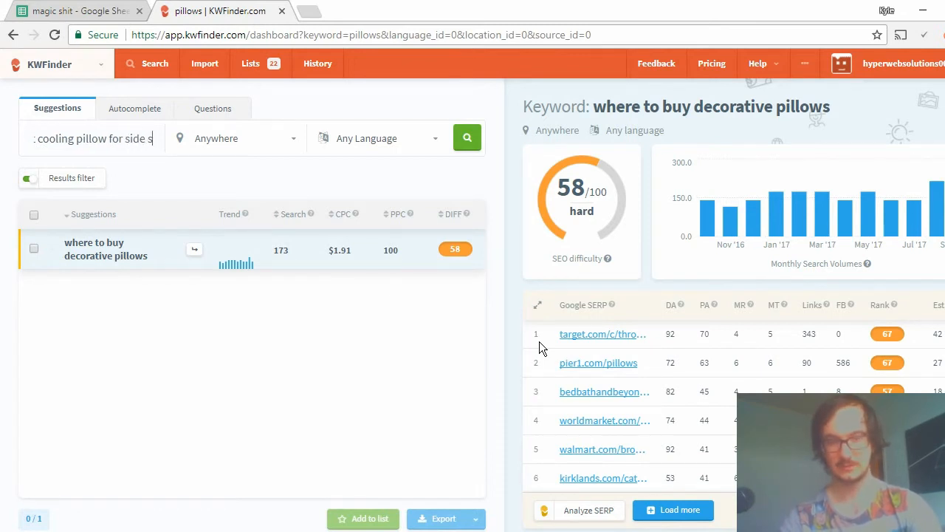
pyautogui.write('leepers')
pyautogui.press('Return')
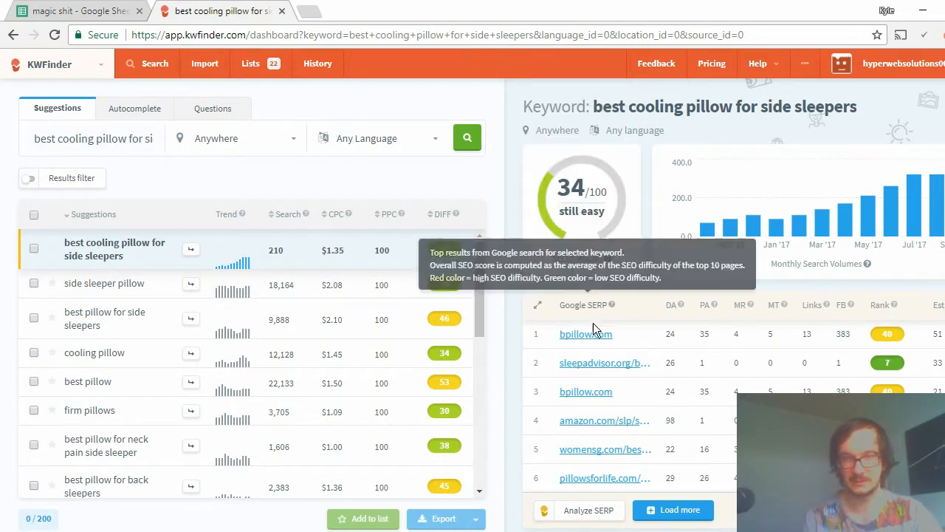
pyautogui.scroll(-3, 551, 334)
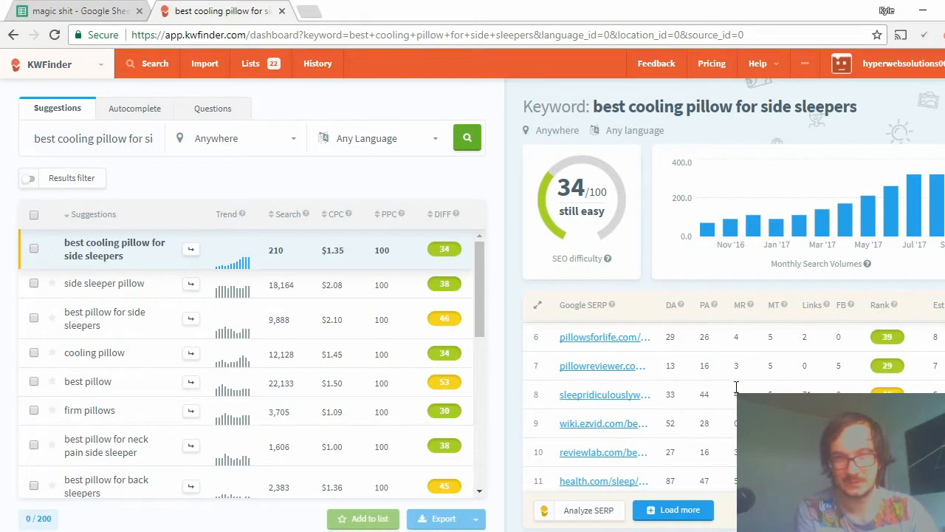
pyautogui.scroll(3, 661, 420)
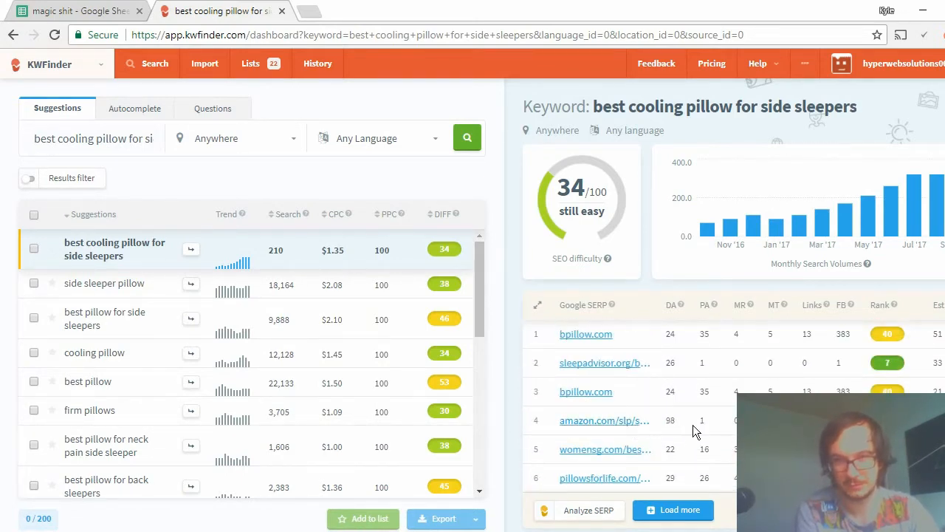
pyautogui.scroll(-3, 600, 454)
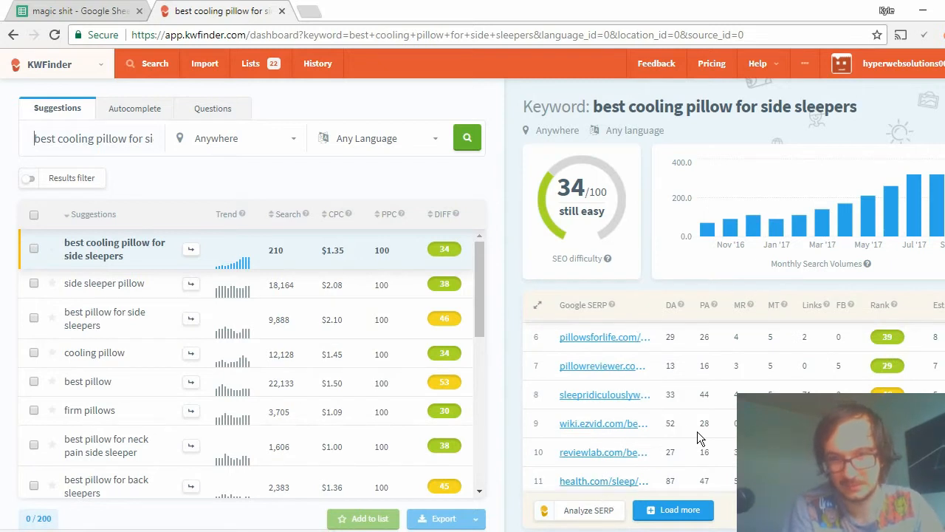
pyautogui.scroll(3, 785, 363)
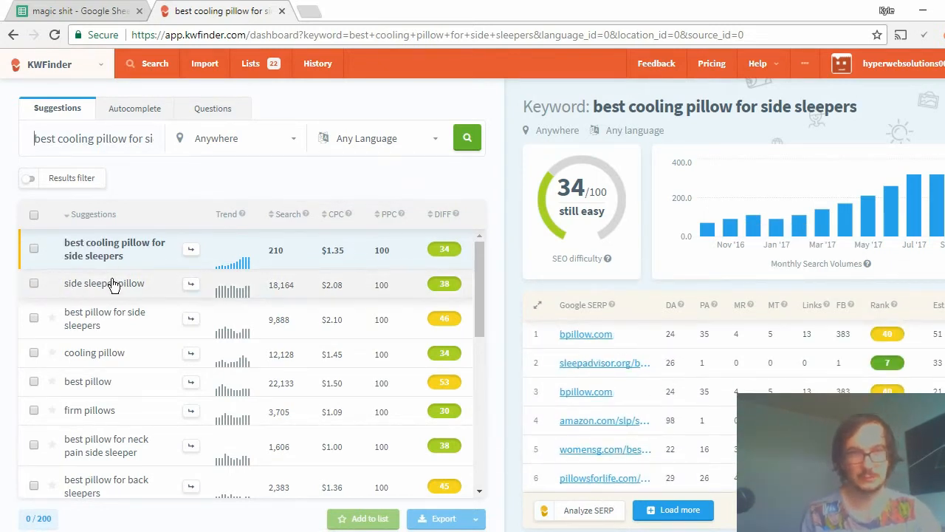
# Copy the suggestion "best cooling pillow for side sleepers" and open google.com in a new incognito window.
pyautogui.moveTo(123, 261); pyautogui.dragTo(43, 246)
pyautogui.hotkey('ctrl', 'c')
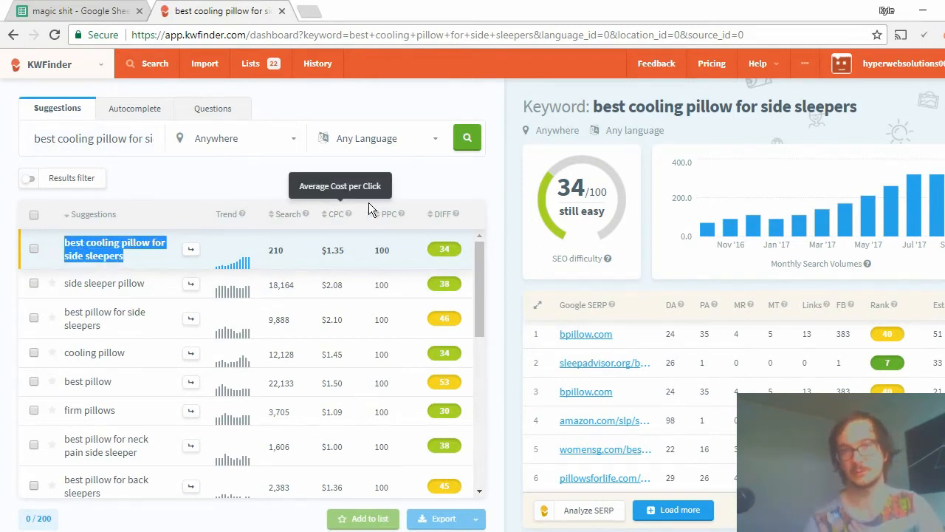
pyautogui.click(942, 35)
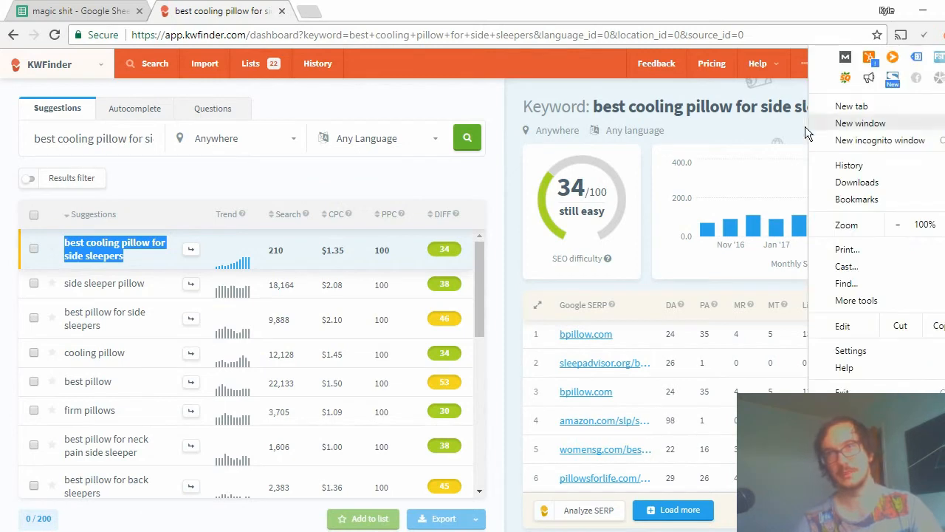
pyautogui.click(857, 139)
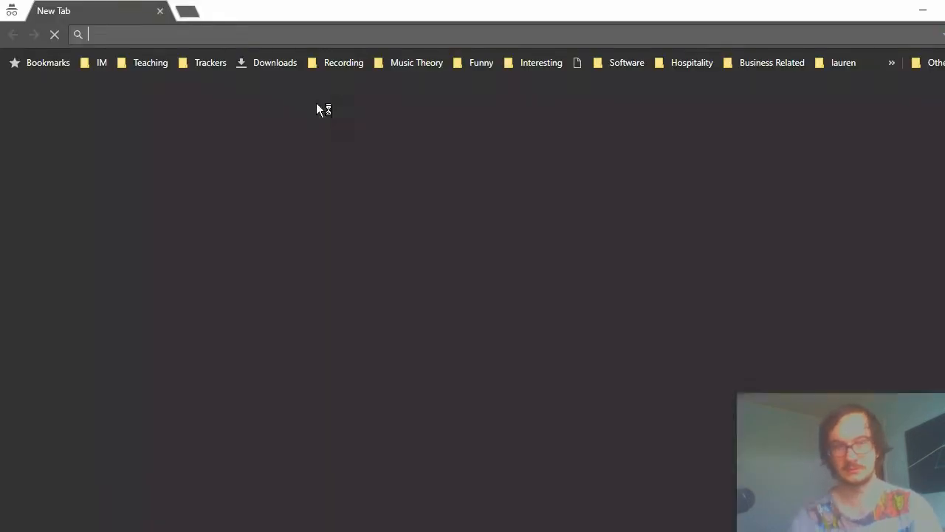
pyautogui.write('google.com')
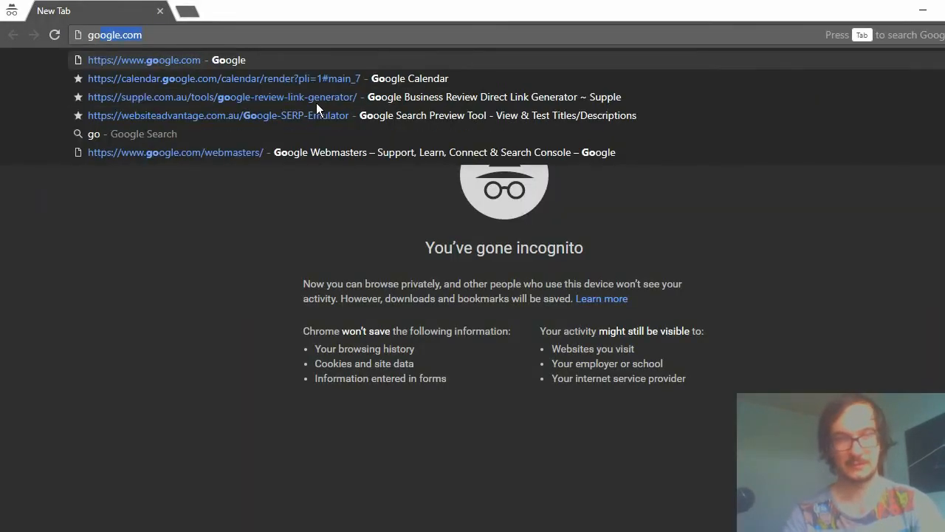
pyautogui.press('Return')
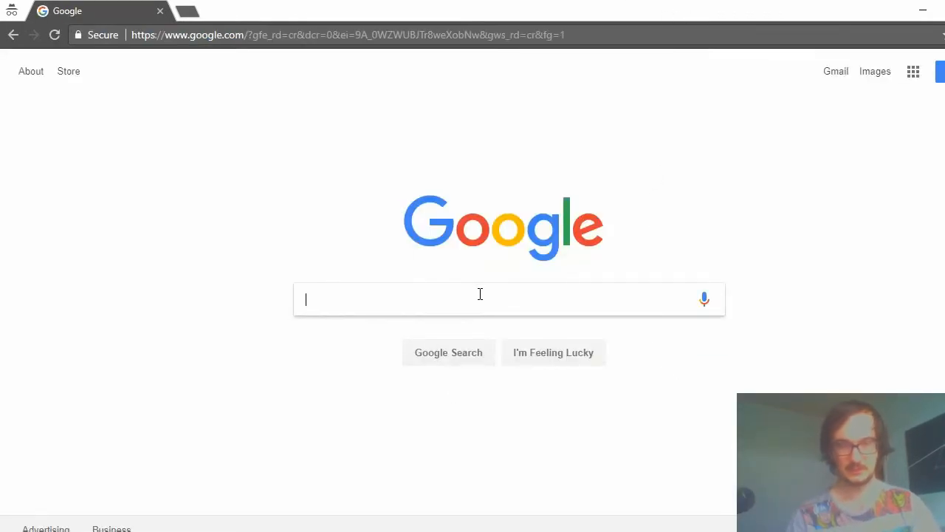
# Run a Google search for "allintitle:best cooling pillow for side sleepers" with no space after the colon.
pyautogui.write('ll')
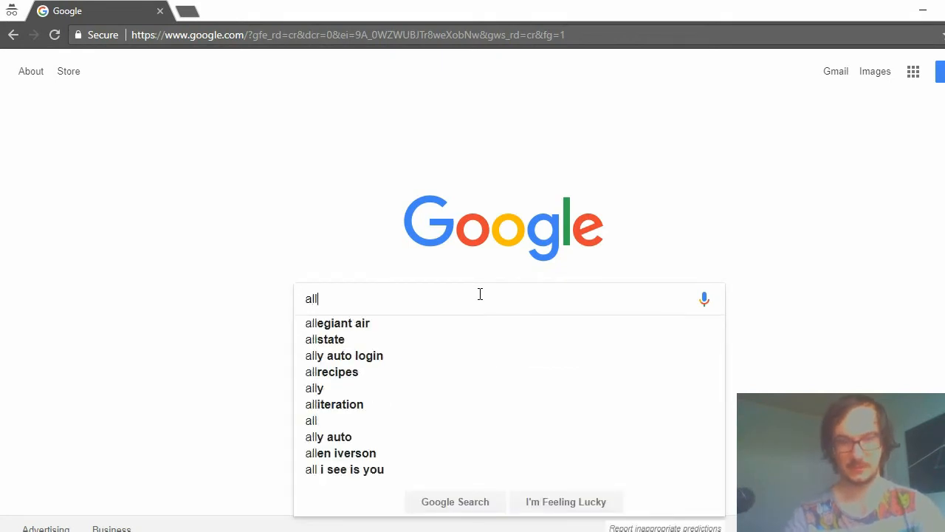
pyautogui.write('intitle')
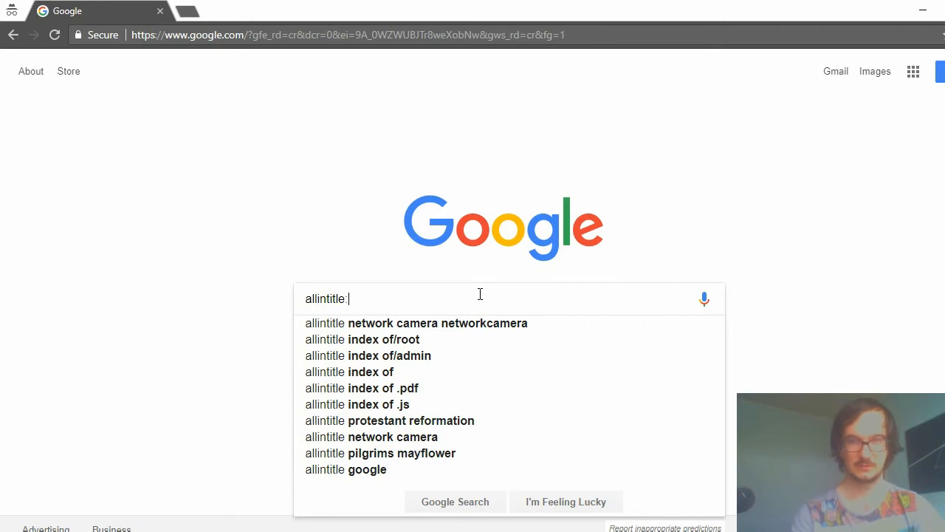
pyautogui.write(':')
pyautogui.hotkey('ctrl', 'v')
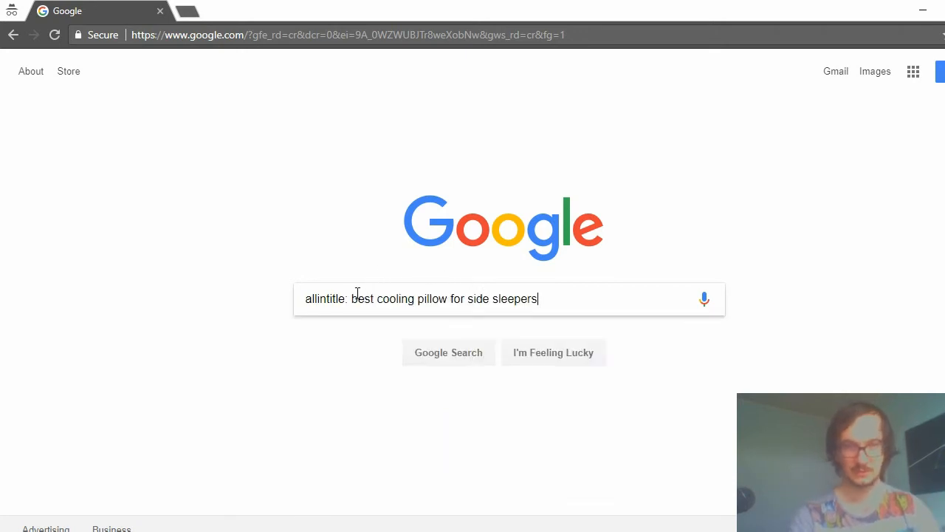
pyautogui.click(351, 299)
pyautogui.press('BackSpace')
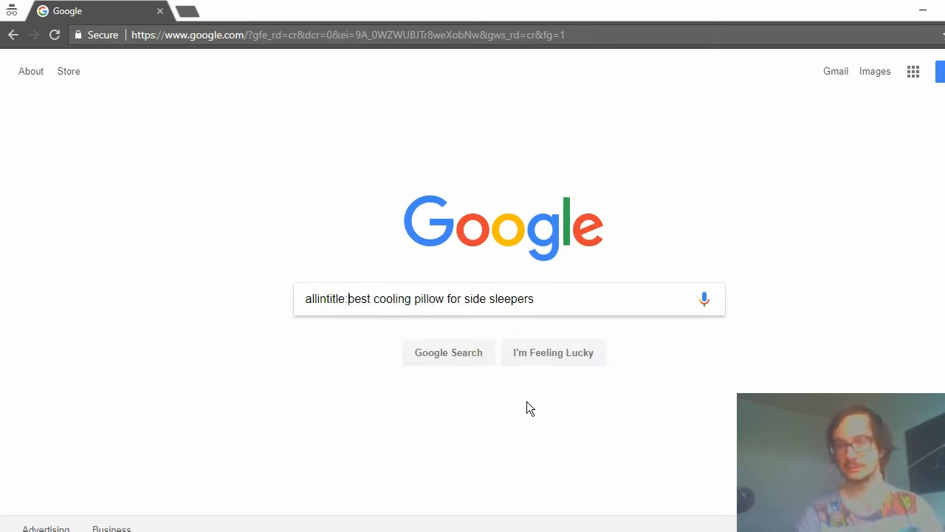
pyautogui.press('Return')
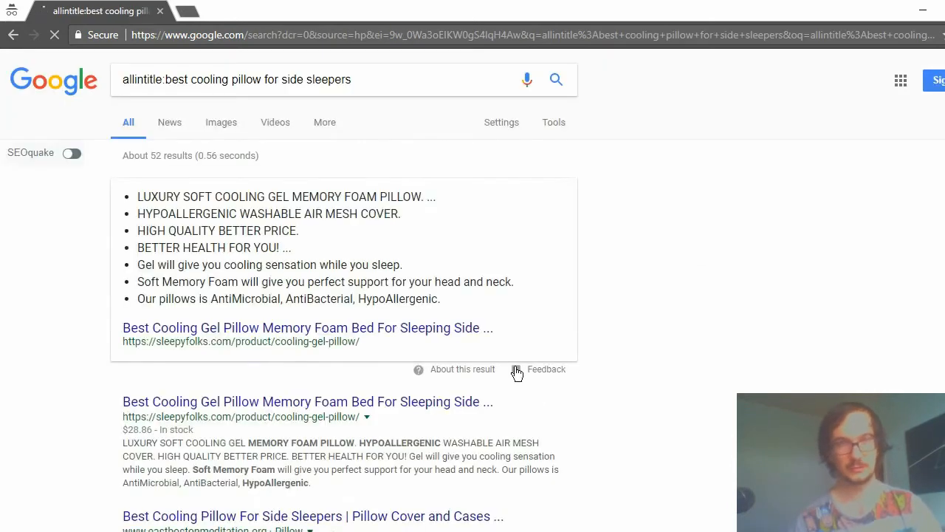
# Copy the allintitle result count from Google and replace the number above the slash in the Notepad note with 52.
pyautogui.doubleClick(153, 154)
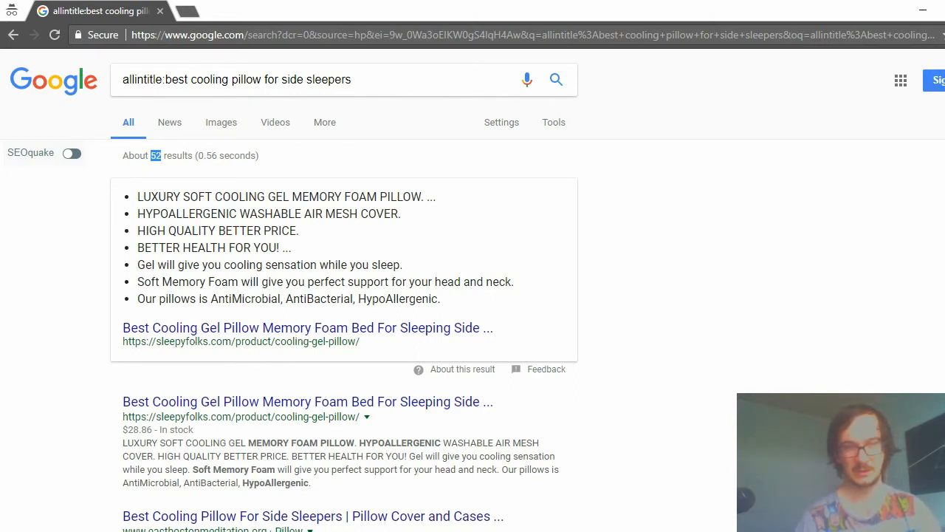
pyautogui.click(304, 531)
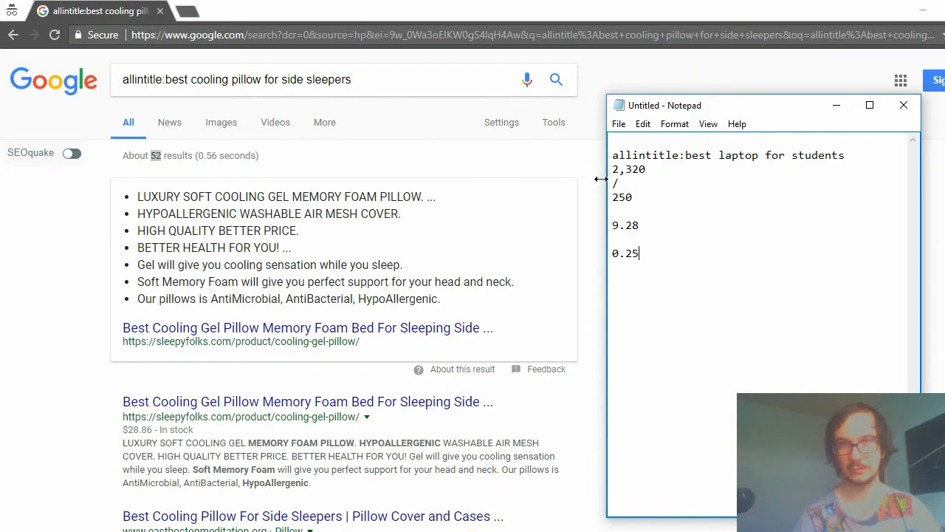
pyautogui.moveTo(656, 171); pyautogui.dragTo(612, 171)
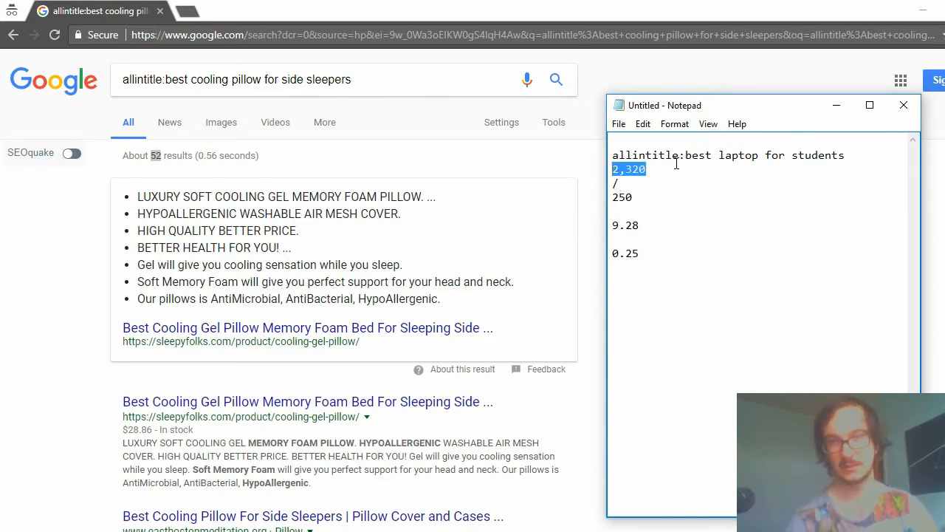
pyautogui.doubleClick(155, 158)
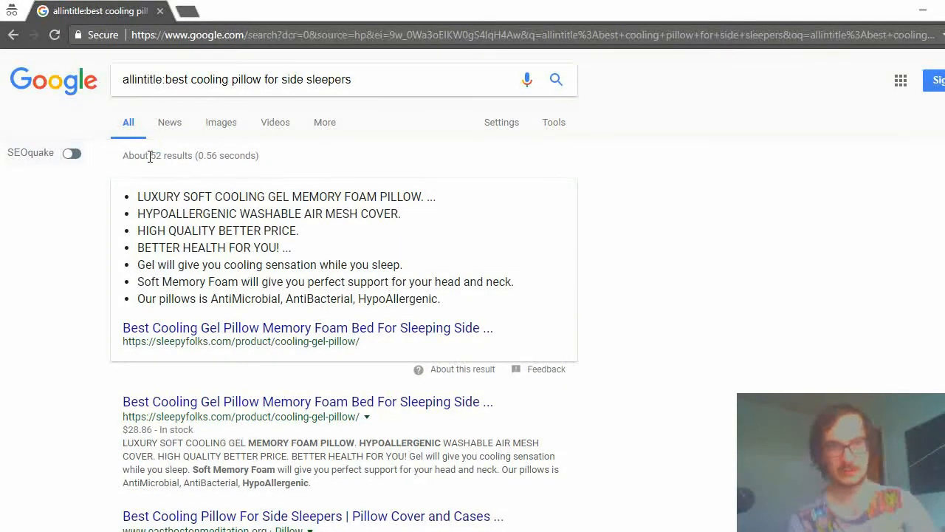
pyautogui.moveTo(164, 156)
pyautogui.mouseDown()
pyautogui.moveTo(192, 156)
pyautogui.moveTo(159, 156)
pyautogui.mouseUp()
pyautogui.hotkey('ctrl', 'c')
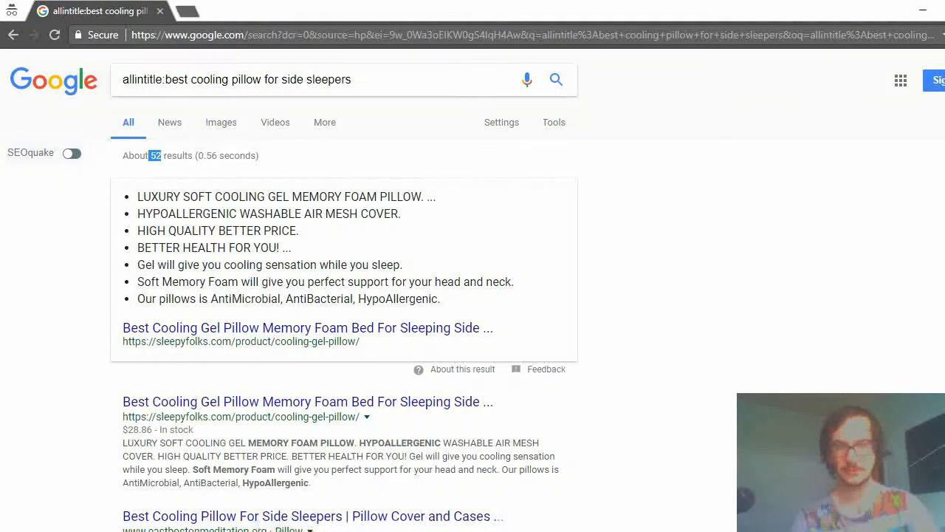
pyautogui.hotkey('alt', 'Tab')
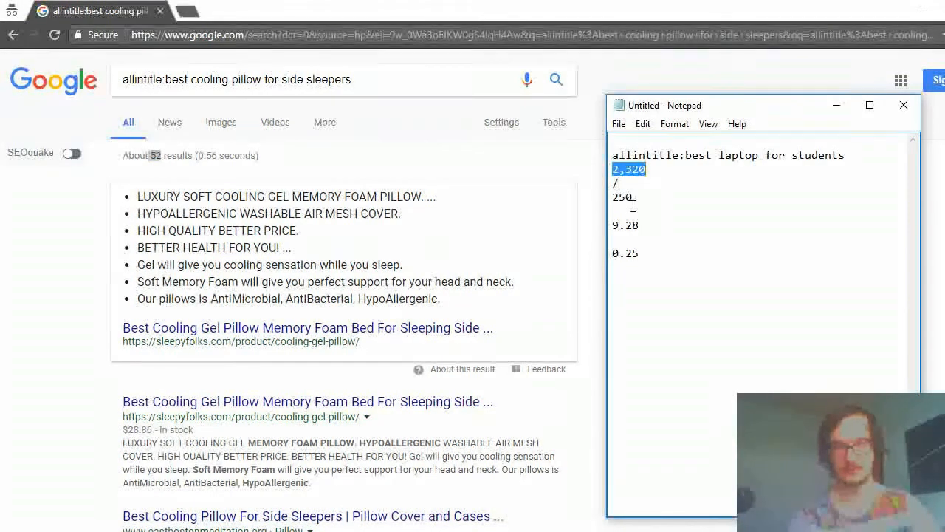
pyautogui.hotkey('ctrl', 'v')
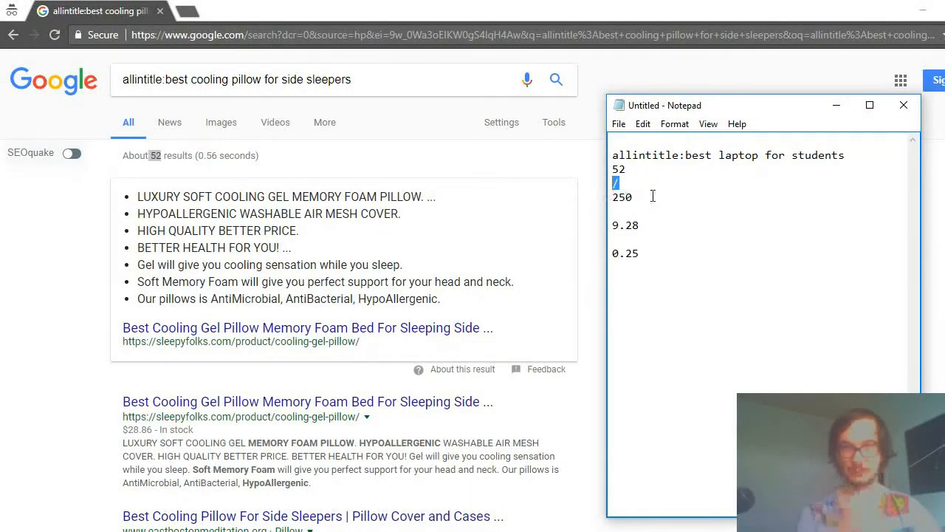
# Set the number below the slash in the Notepad note to KWFinder's search volume, 210, and bring up Calculator.
pyautogui.moveTo(653, 196); pyautogui.dragTo(610, 197)
pyautogui.click(923, 9)
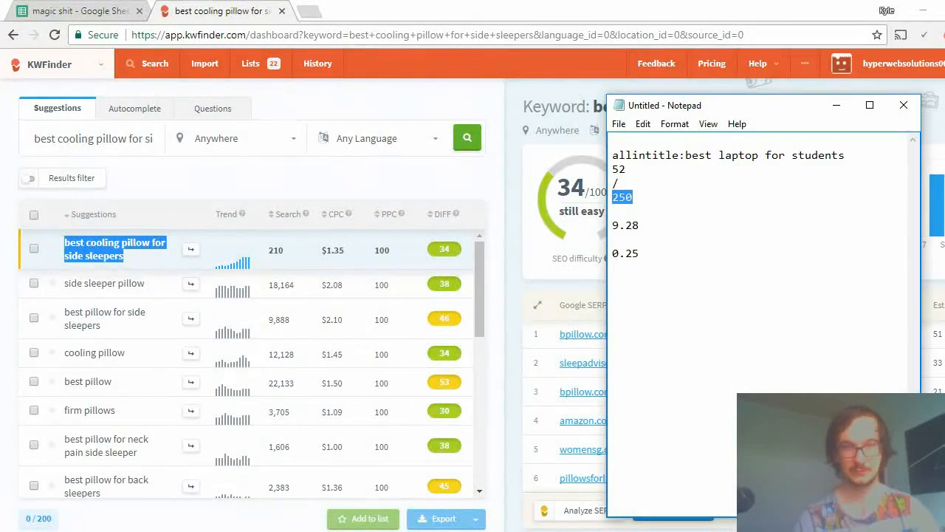
pyautogui.click(369, 530)
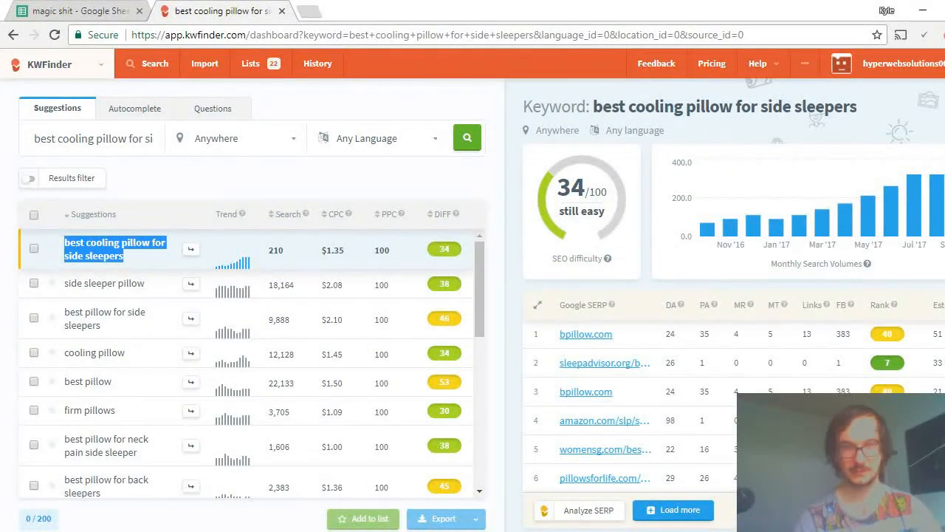
pyautogui.click(366, 530)
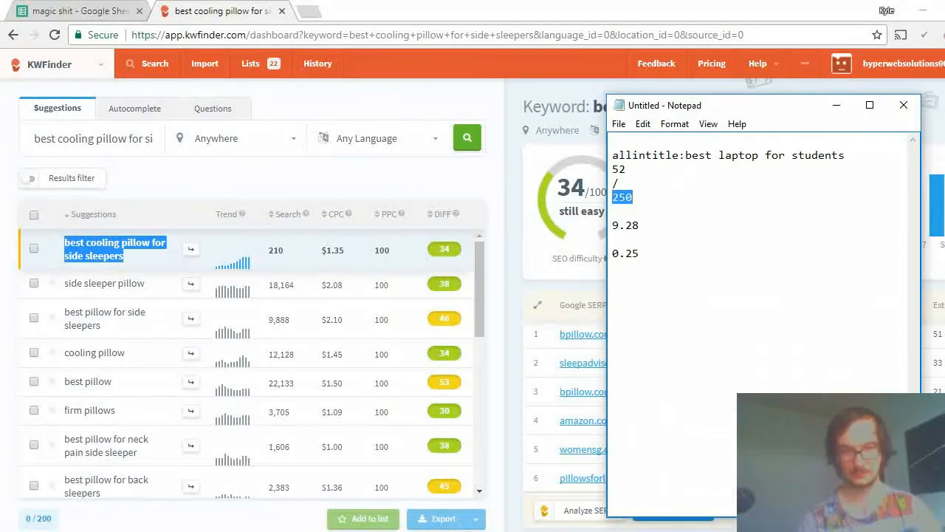
pyautogui.click(314, 530)
pyautogui.click(640, 197)
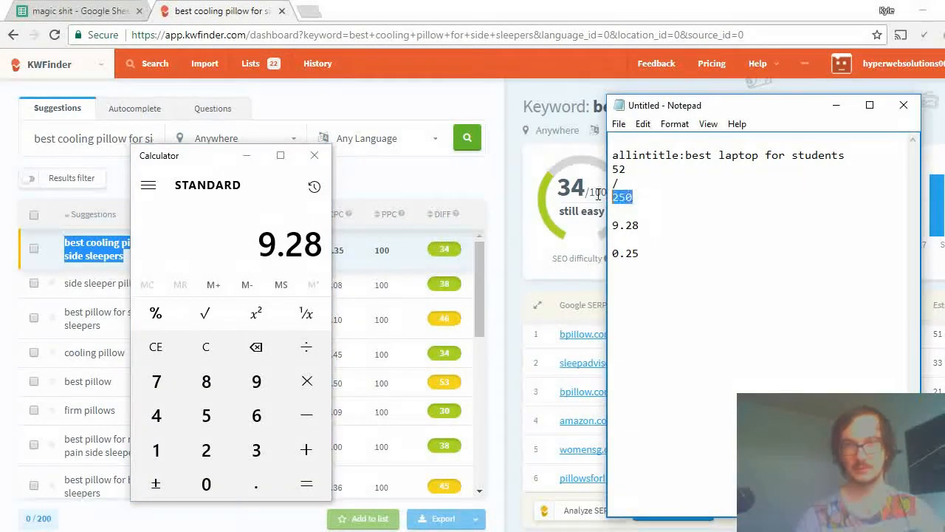
pyautogui.click(620, 197)
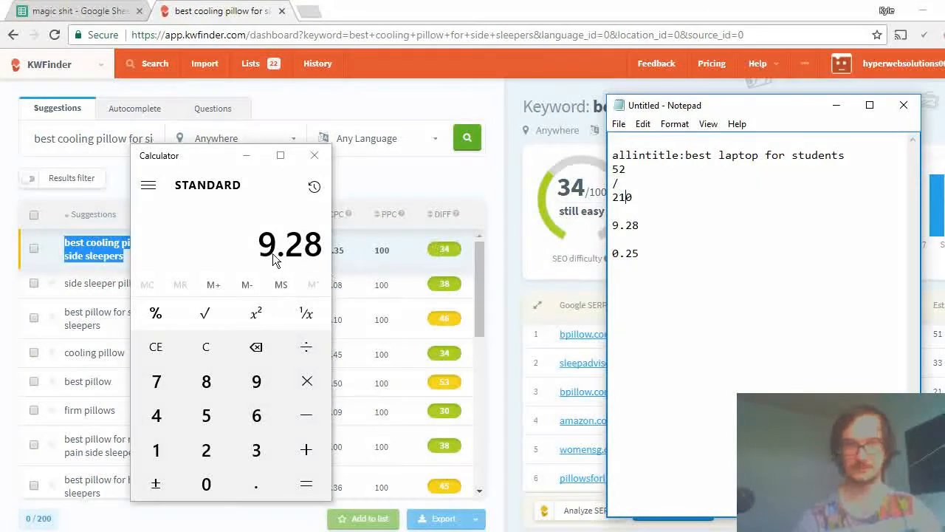
# Clear the Calculator and divide 52 by 210 to get the allintitle-to-volume ratio.
pyautogui.click(206, 347)
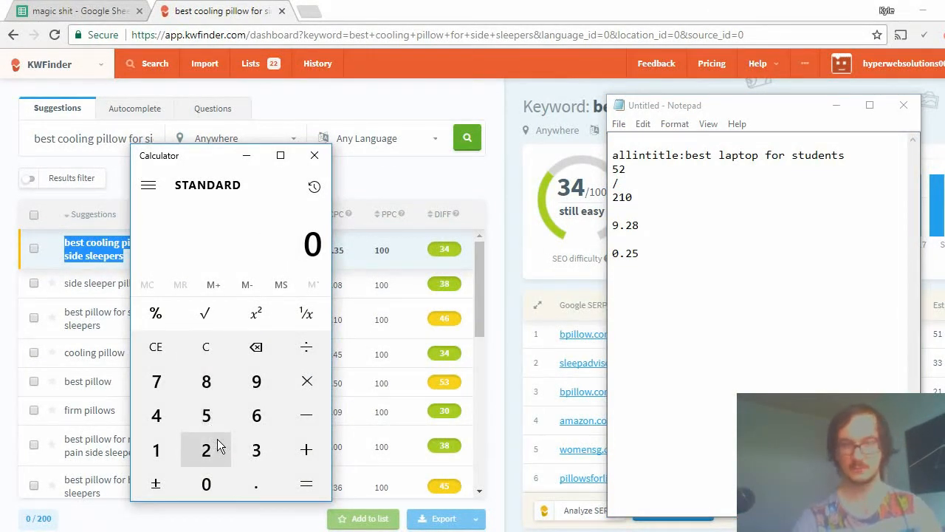
pyautogui.write('52/')
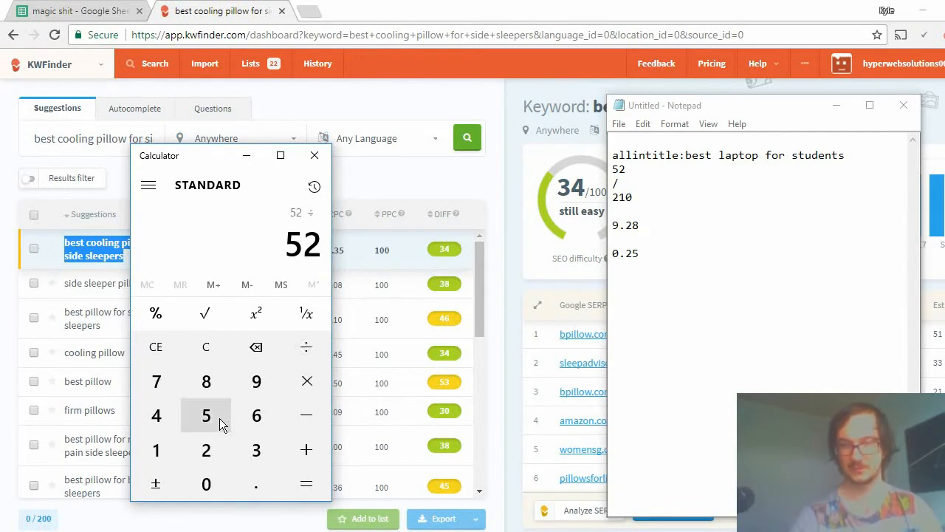
pyautogui.write('25')
pyautogui.press('BackSpace')
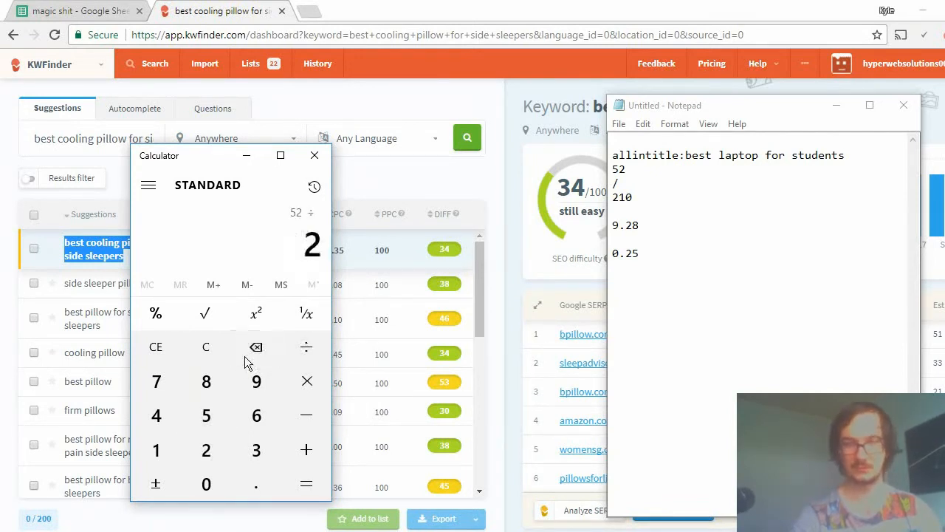
pyautogui.write('10')
pyautogui.press('Return')
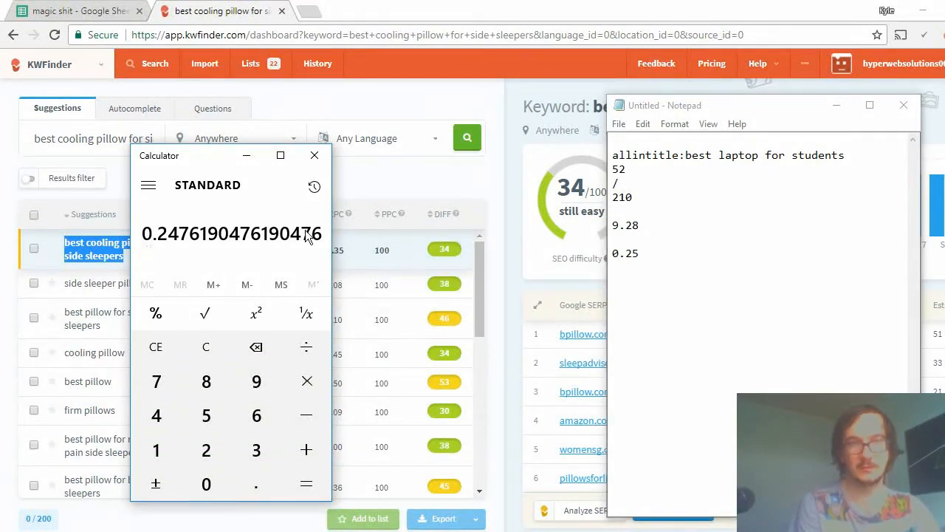
# Add 0.24 on its own line below 0.25 in the Notepad note and highlight it.
pyautogui.doubleClick(632, 253)
pyautogui.click(644, 258)
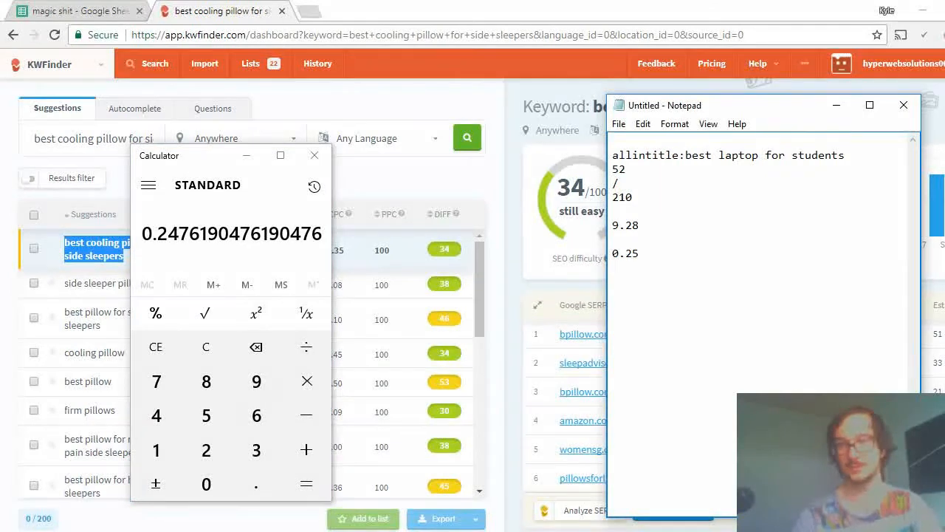
pyautogui.write('0.')
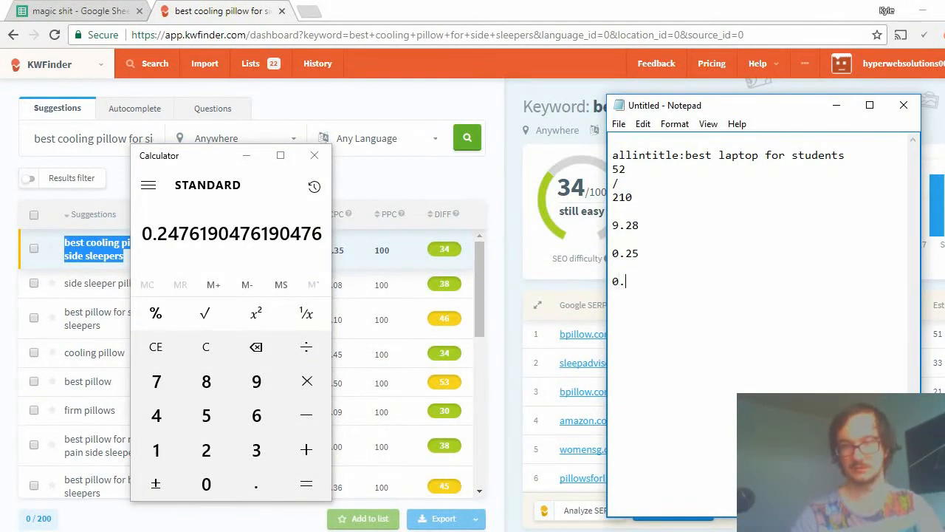
pyautogui.write('24')
pyautogui.moveTo(665, 293); pyautogui.dragTo(561, 283)
pyautogui.click(698, 325)
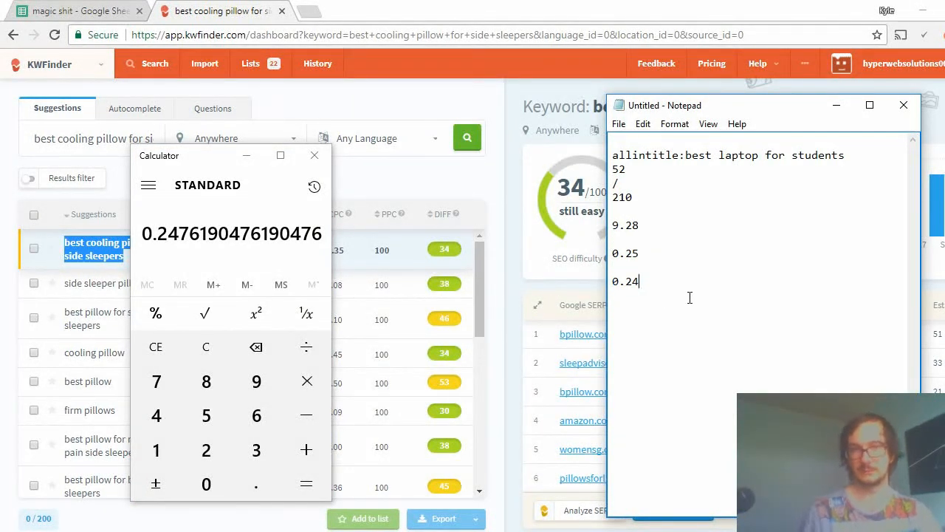
pyautogui.moveTo(674, 286); pyautogui.dragTo(593, 312)
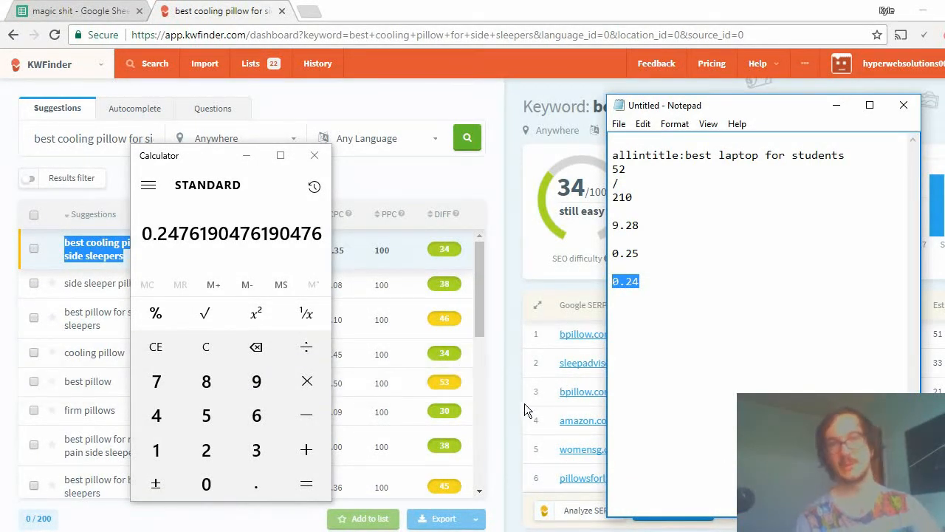
# Close the Google window for "allintitle:best laptop for students" and switch to the one with the cooling pillow allintitle results.
pyautogui.moveTo(155, 157); pyautogui.dragTo(281, 162)
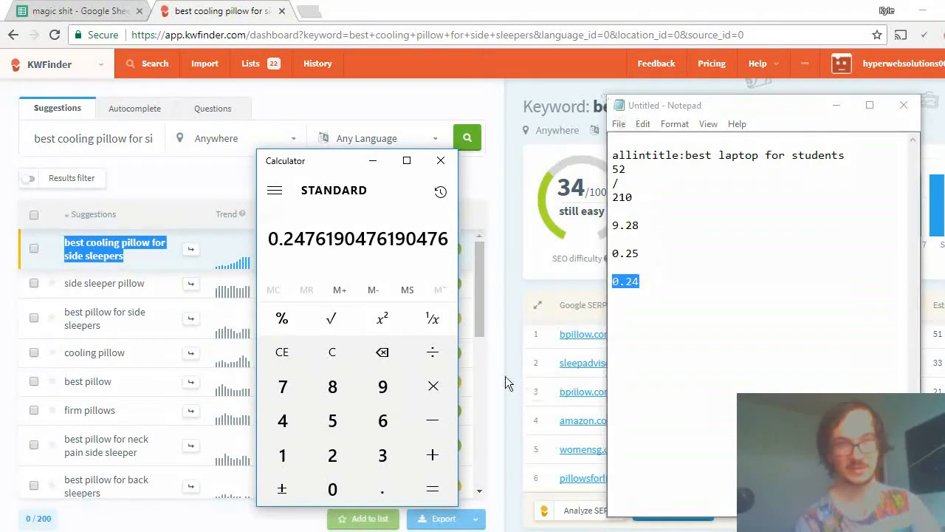
pyautogui.click(73, 531)
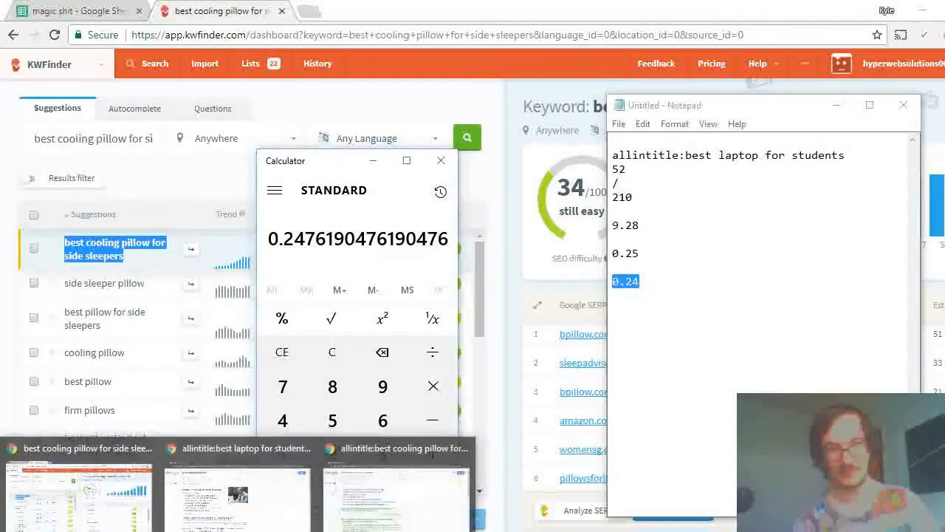
pyautogui.click(226, 482)
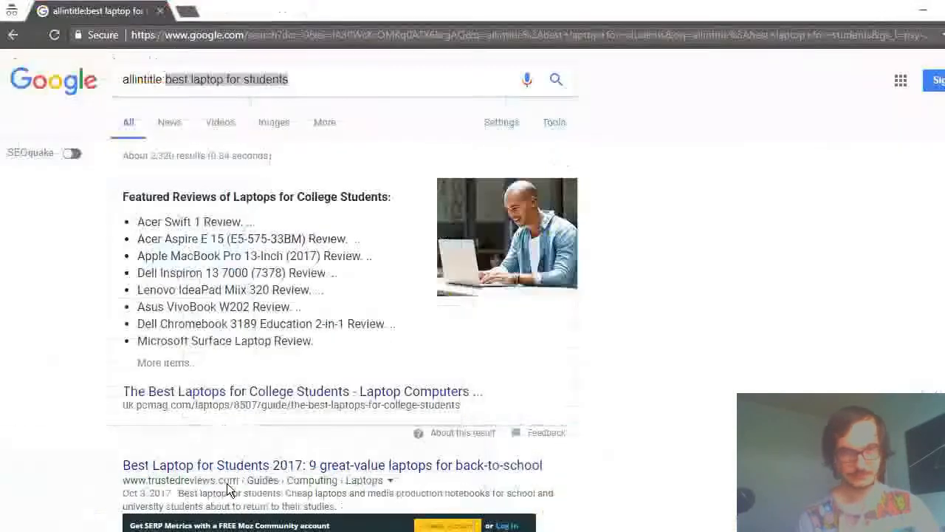
pyautogui.click(159, 12)
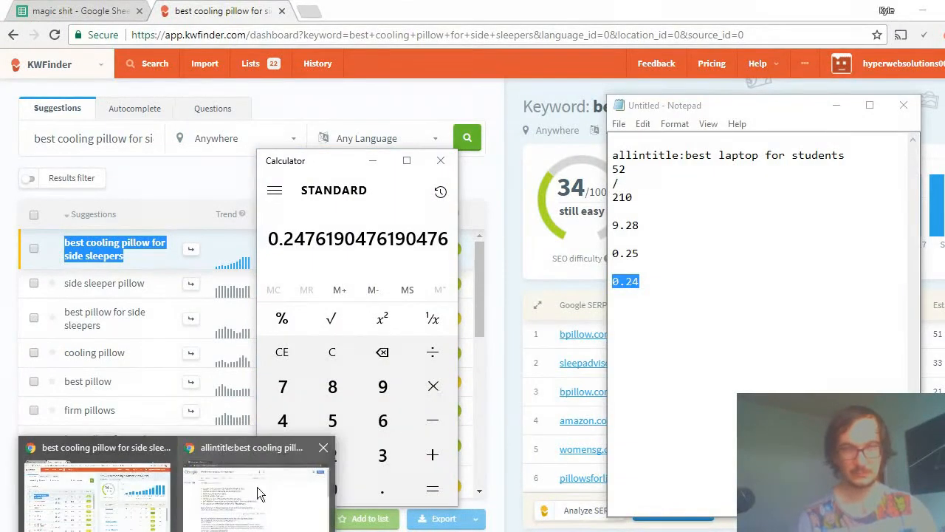
pyautogui.click(250, 482)
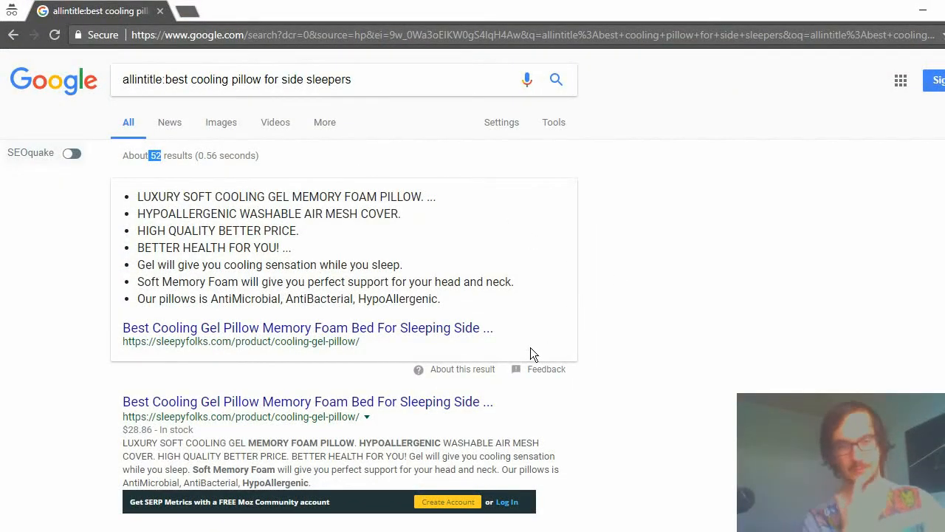
# Open the sleepyfolks.com cooling gel pillow result, examine its product page and title, and return to the search results.
pyautogui.click(357, 336)
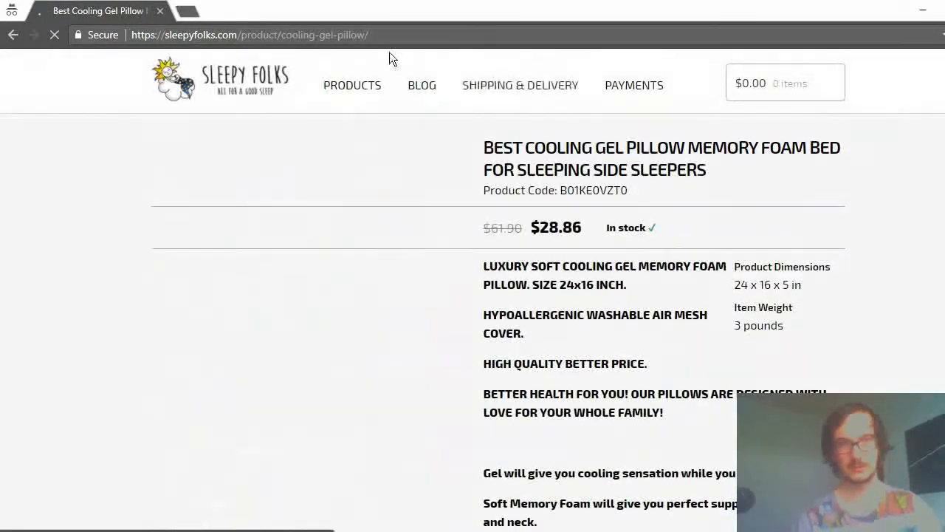
pyautogui.scroll(-7, 760, 169)
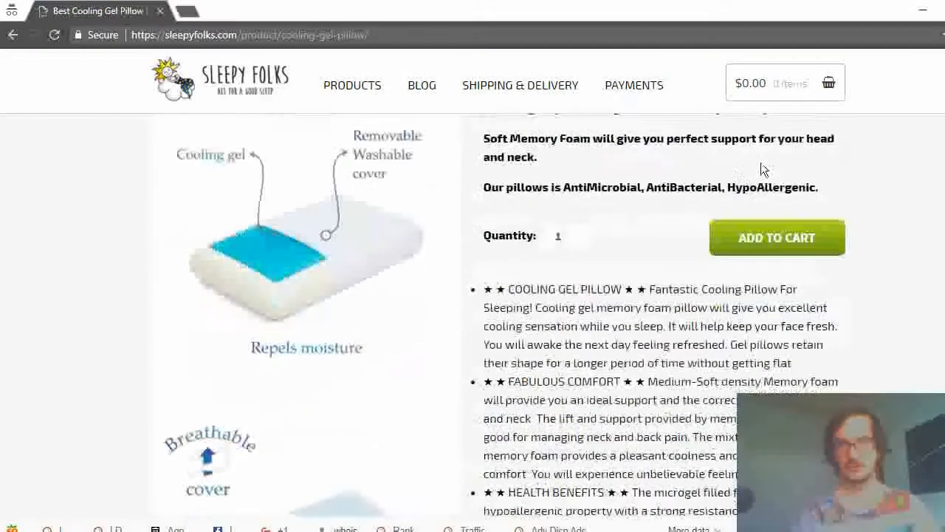
pyautogui.scroll(-15, 691, 181)
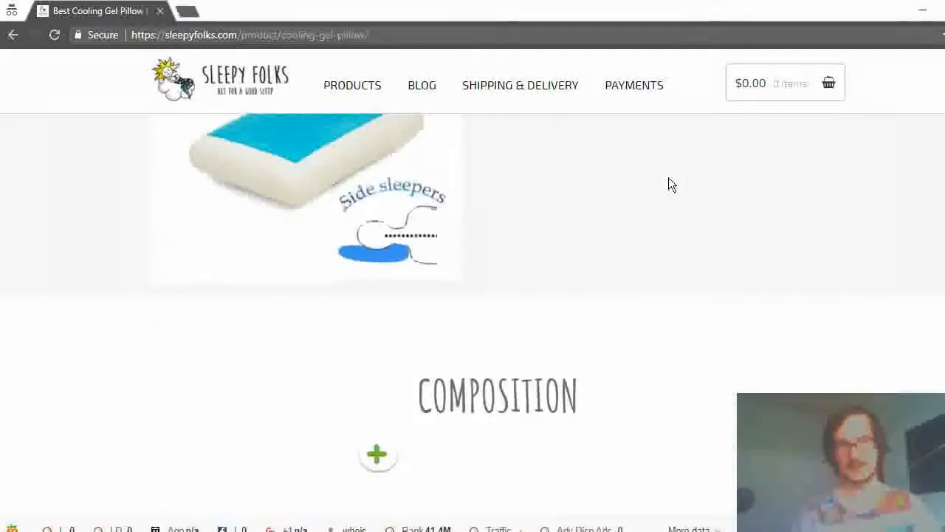
pyautogui.scroll(-12, 665, 175)
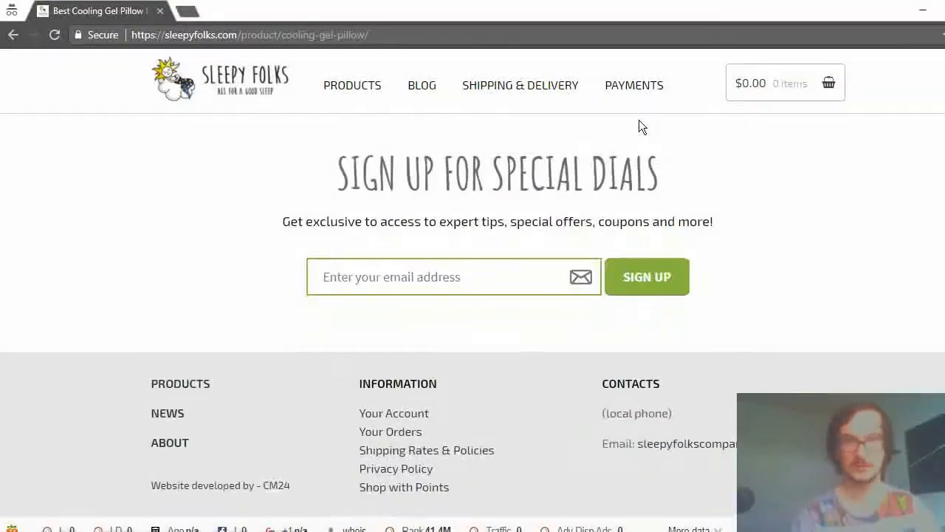
pyautogui.scroll(4, 639, 120)
pyautogui.scroll(15, 633, 116)
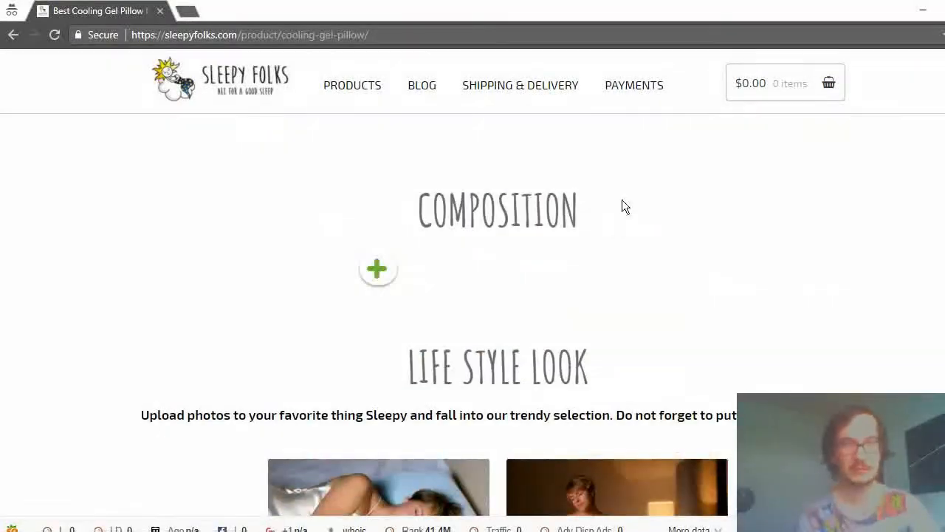
pyautogui.scroll(12, 504, 271)
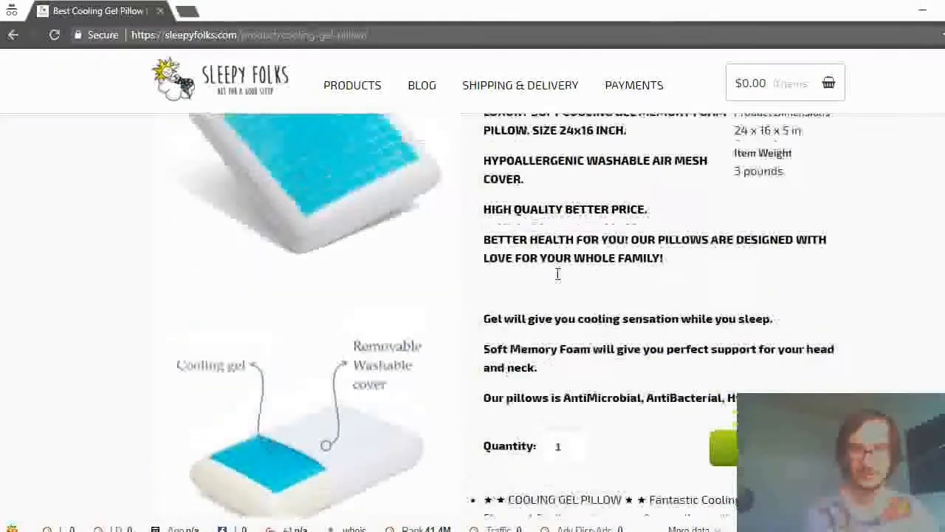
pyautogui.moveTo(485, 149); pyautogui.dragTo(805, 229)
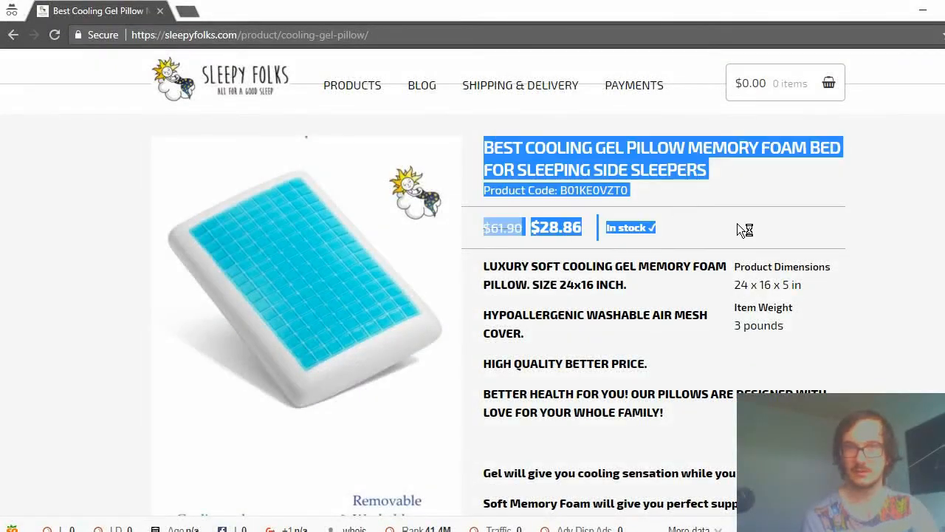
pyautogui.click(738, 399)
pyautogui.click(13, 35)
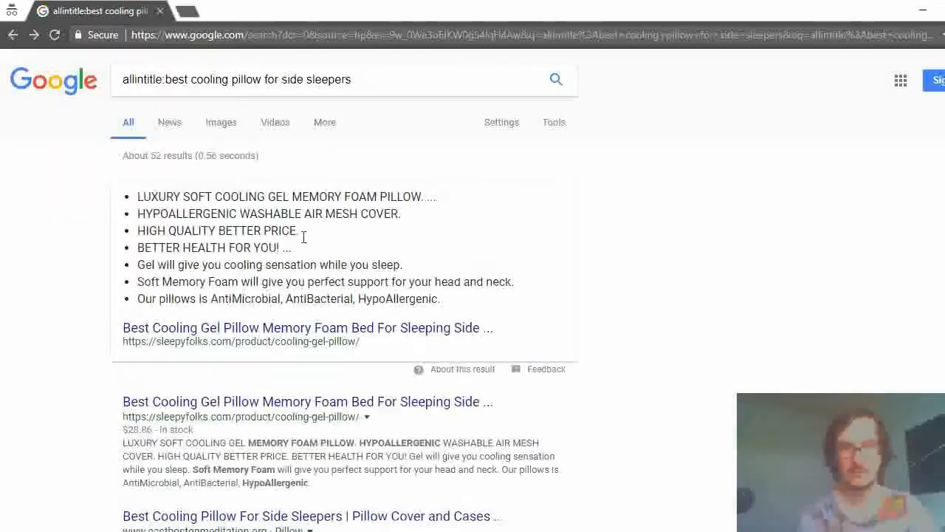
# Open the eastbostonmeditation.org result, review the article's content quality and ads, and return to the search results.
pyautogui.scroll(-3, 279, 180)
pyautogui.click(279, 180)
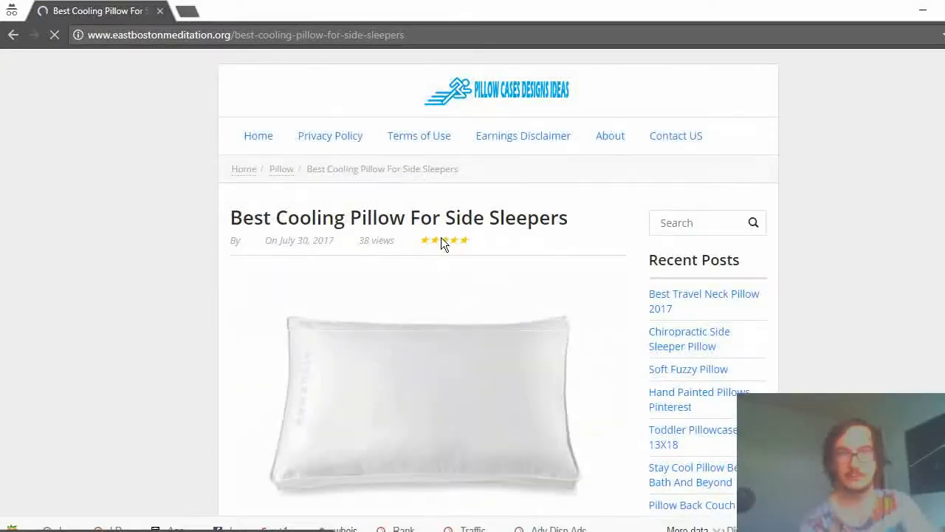
pyautogui.scroll(-4, 442, 207)
pyautogui.scroll(4, 442, 202)
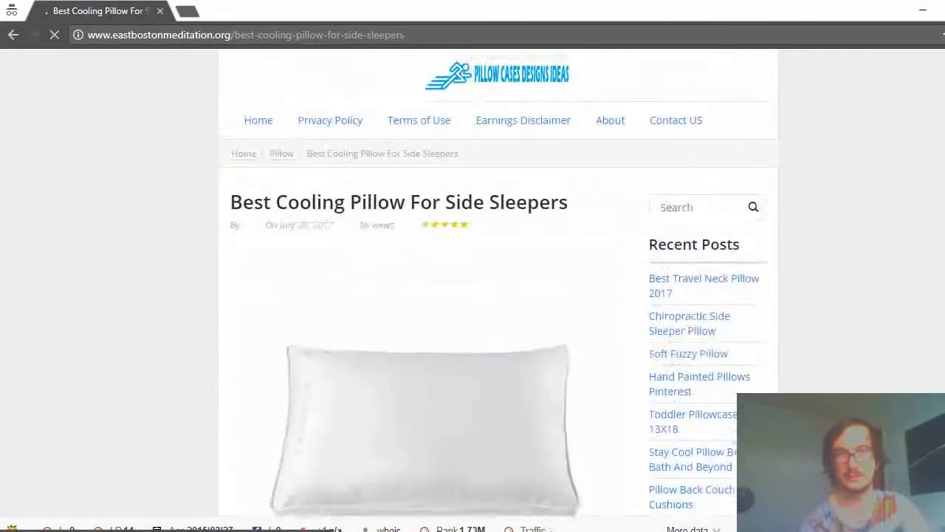
pyautogui.scroll(-15, 425, 288)
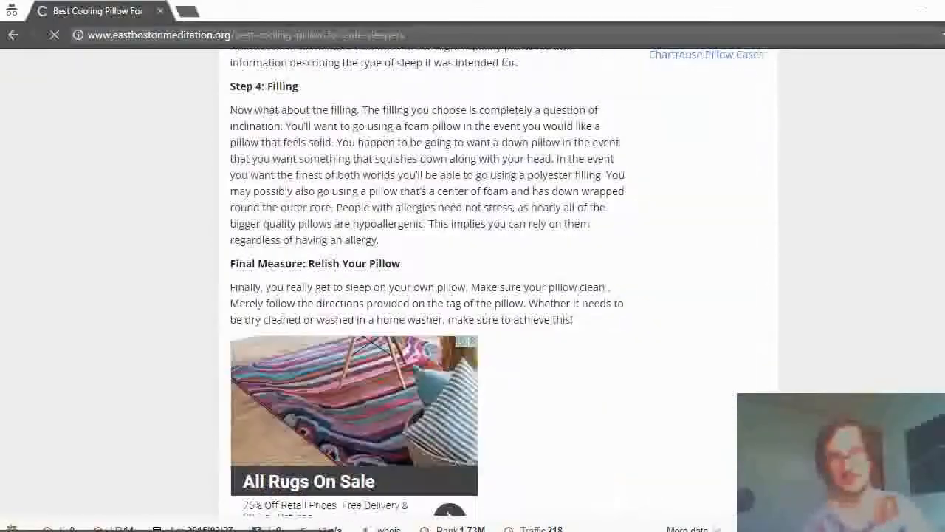
pyautogui.scroll(-6, 426, 288)
pyautogui.scroll(9, 426, 288)
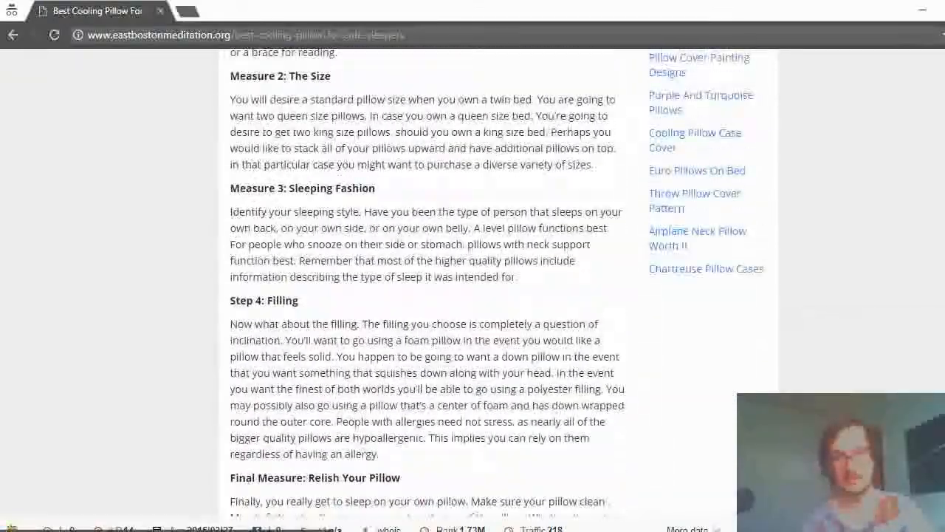
pyautogui.scroll(4, 426, 288)
pyautogui.scroll(-5, 426, 288)
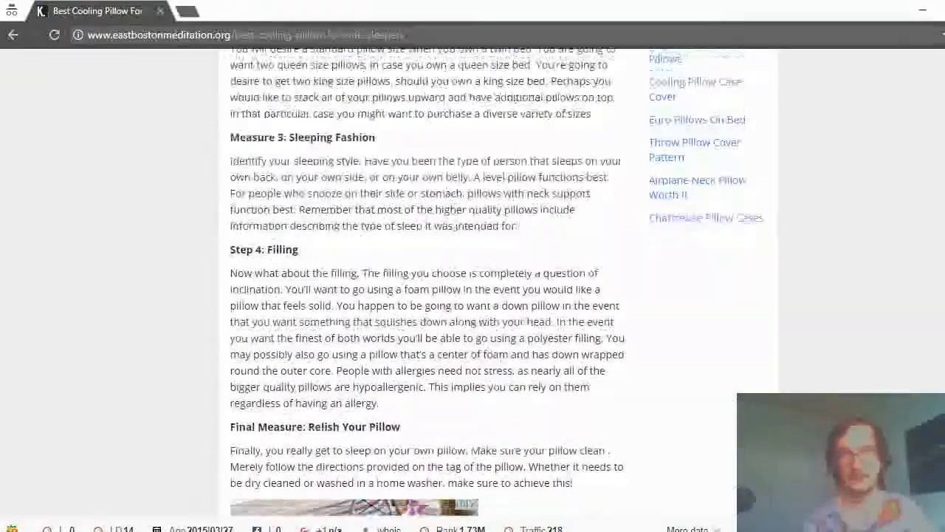
pyautogui.scroll(-3, 425, 288)
pyautogui.scroll(6, 425, 288)
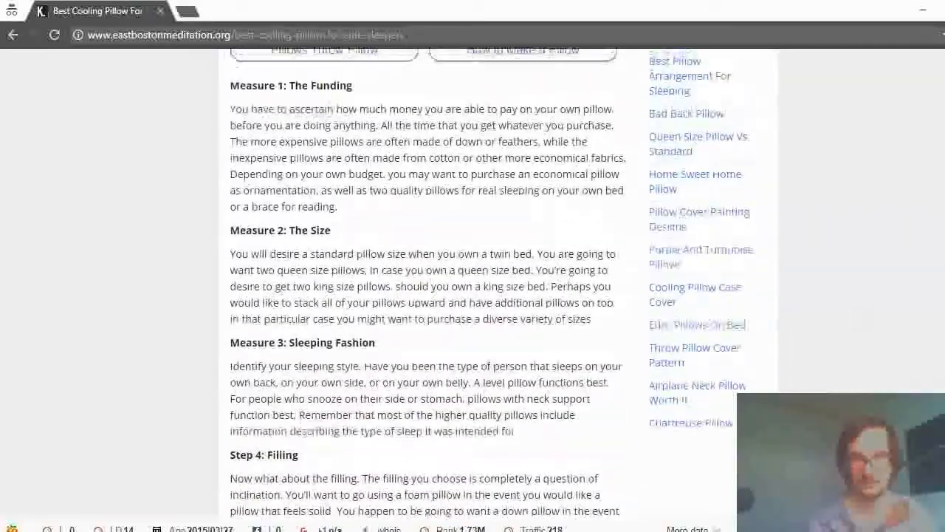
pyautogui.scroll(8, 425, 288)
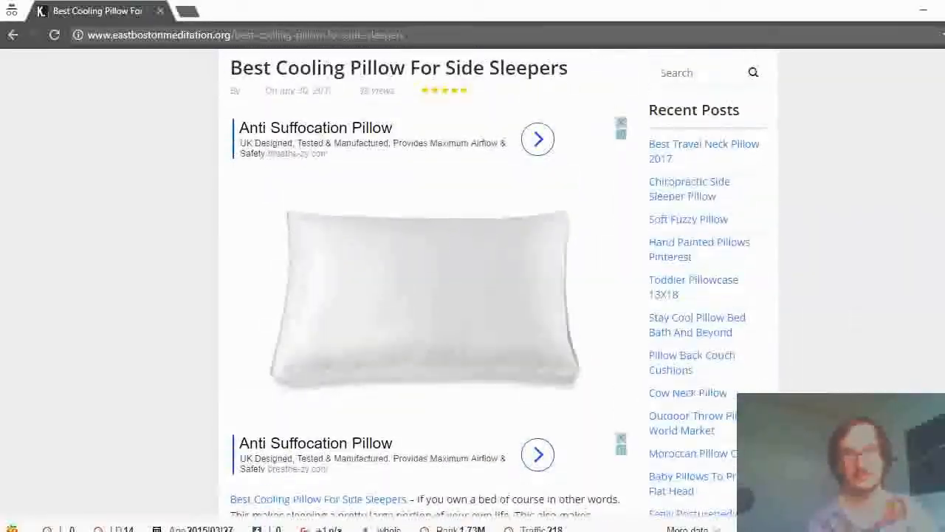
pyautogui.scroll(-12, 902, 310)
pyautogui.scroll(9, 897, 347)
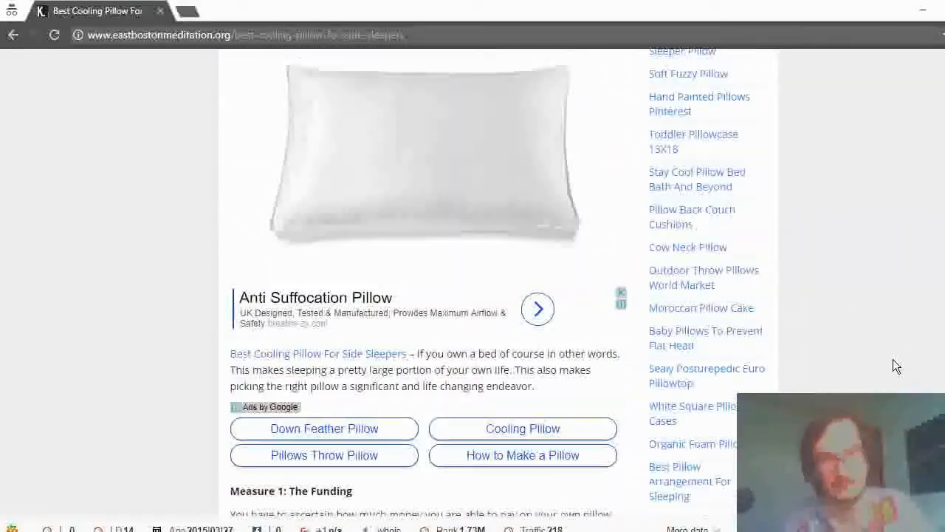
pyautogui.scroll(-8, 923, 303)
pyautogui.scroll(3, 919, 295)
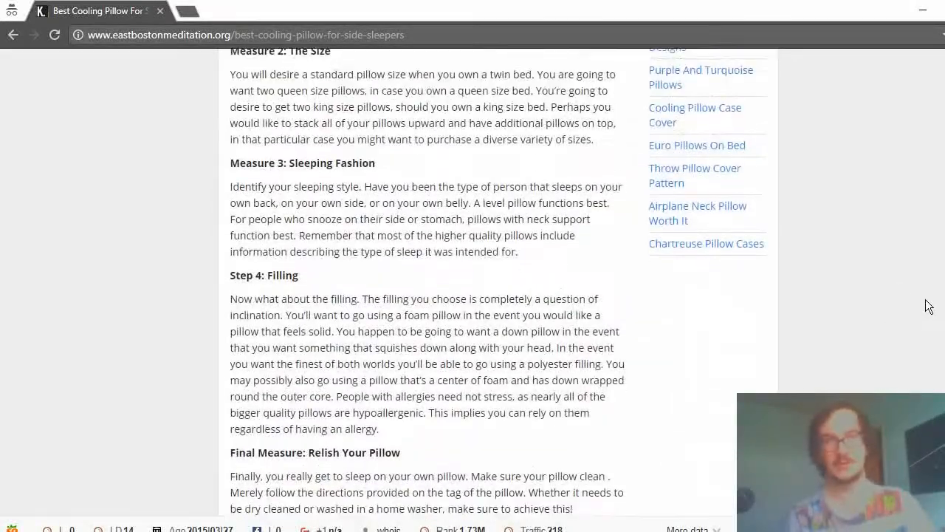
pyautogui.scroll(6, 919, 269)
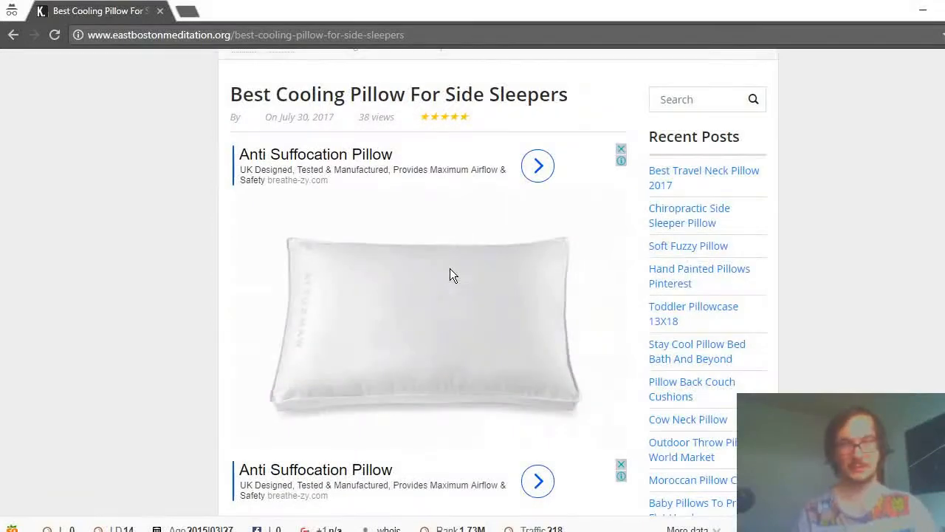
pyautogui.scroll(-2, 447, 255)
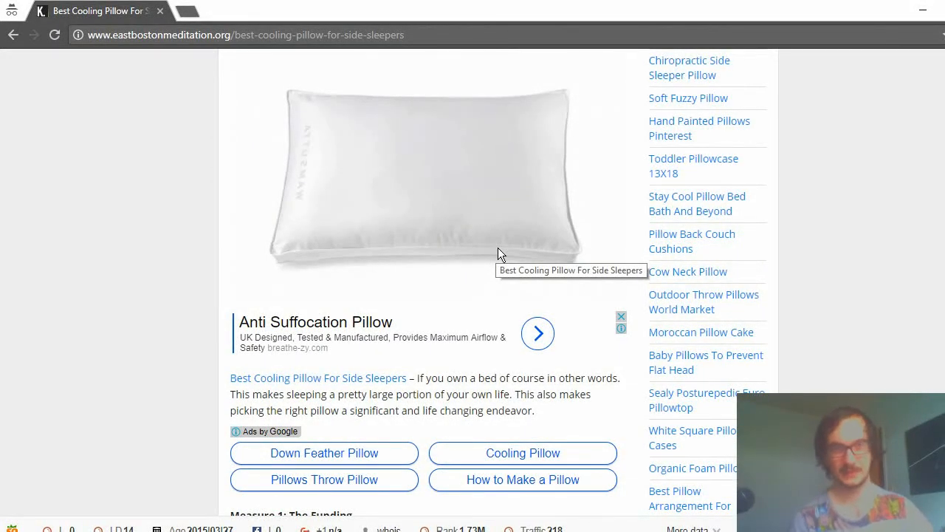
pyautogui.click(13, 34)
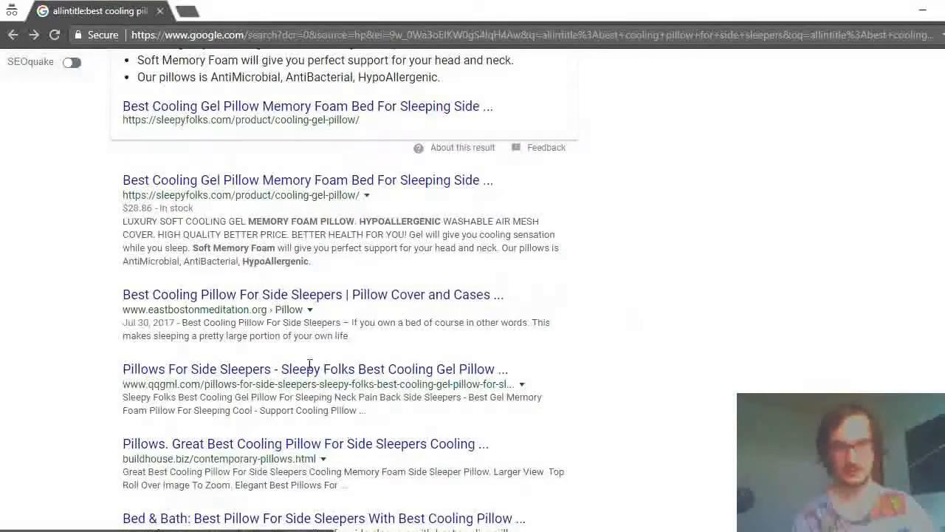
# Open the qqgml.com side sleeper pillow result, review its page content down to the questions and answers, and return to the search results.
pyautogui.scroll(-2, 309, 365)
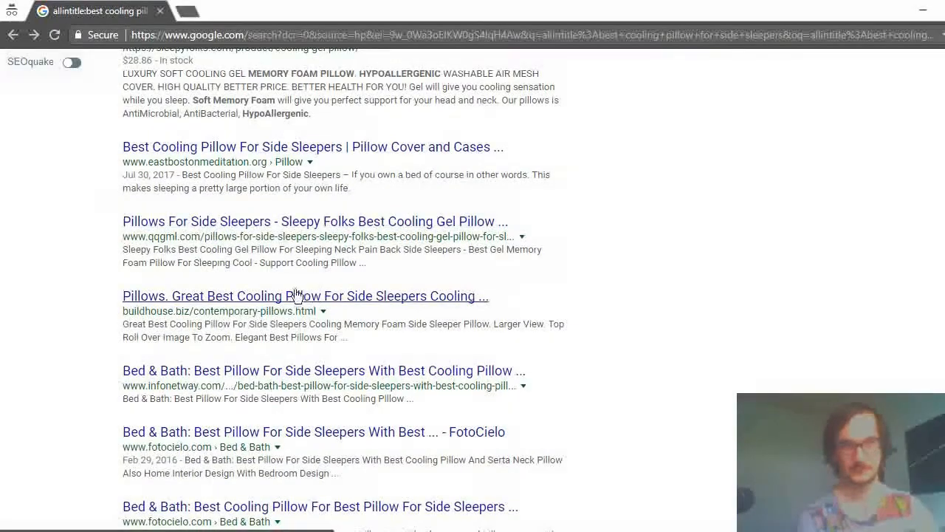
pyautogui.click(221, 223)
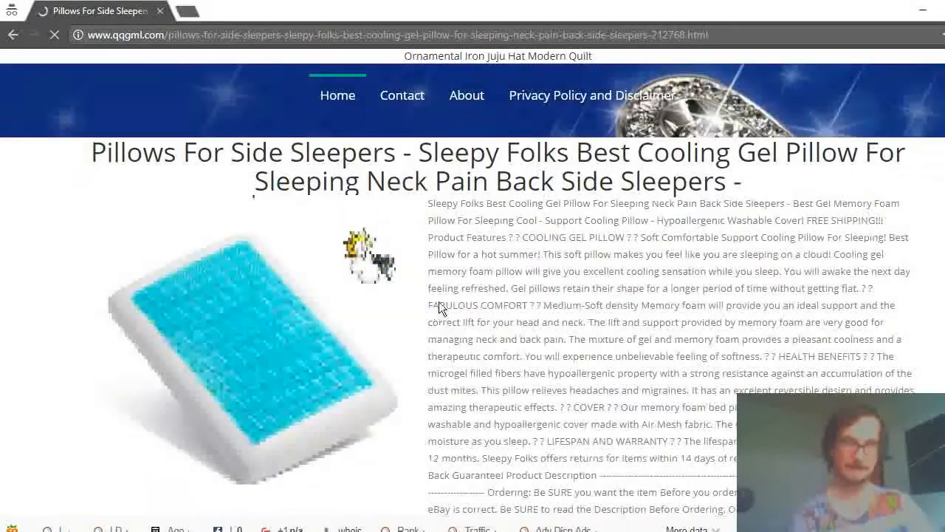
pyautogui.scroll(-4, 487, 242)
pyautogui.scroll(-20, 488, 242)
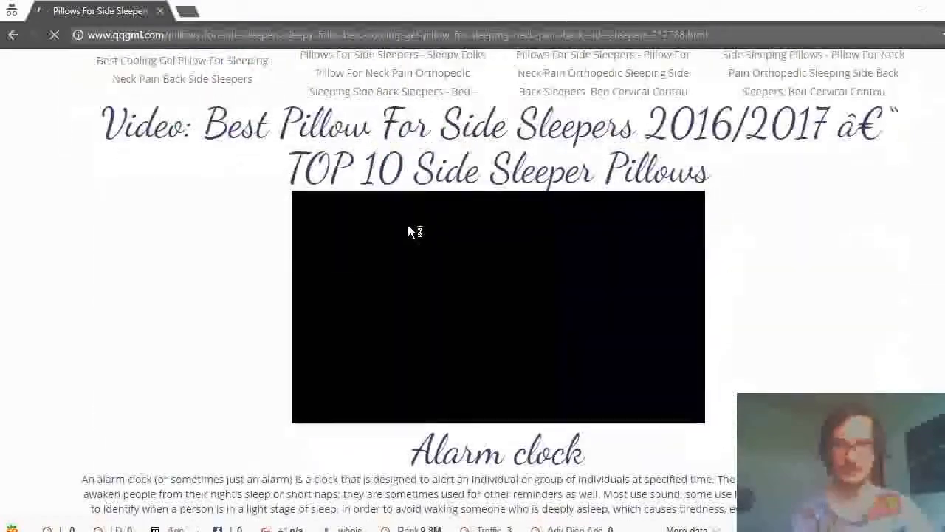
pyautogui.scroll(-1, 370, 216)
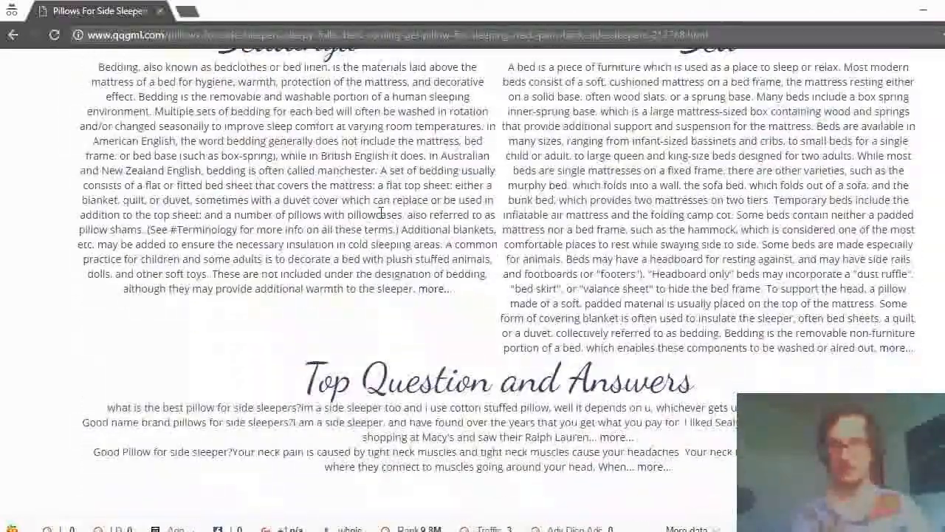
pyautogui.scroll(15, 371, 212)
pyautogui.scroll(10, 373, 209)
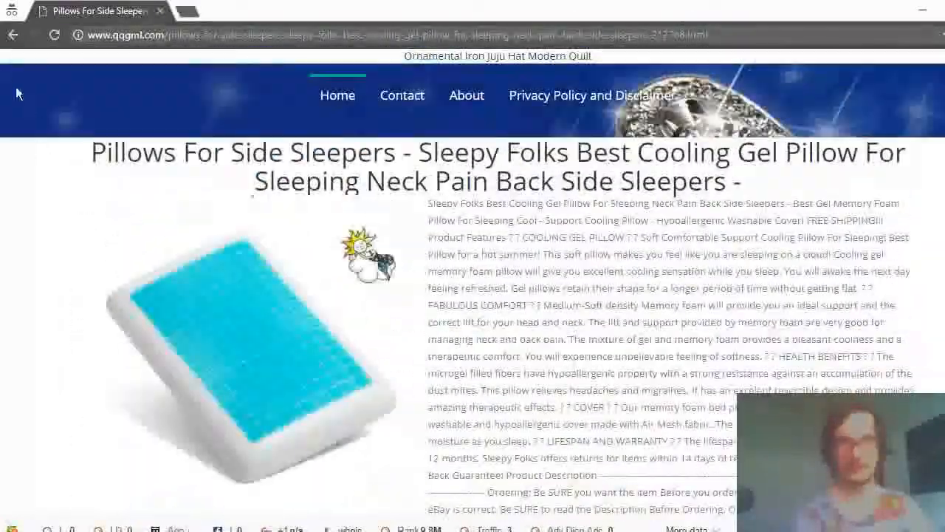
pyautogui.click(7, 37)
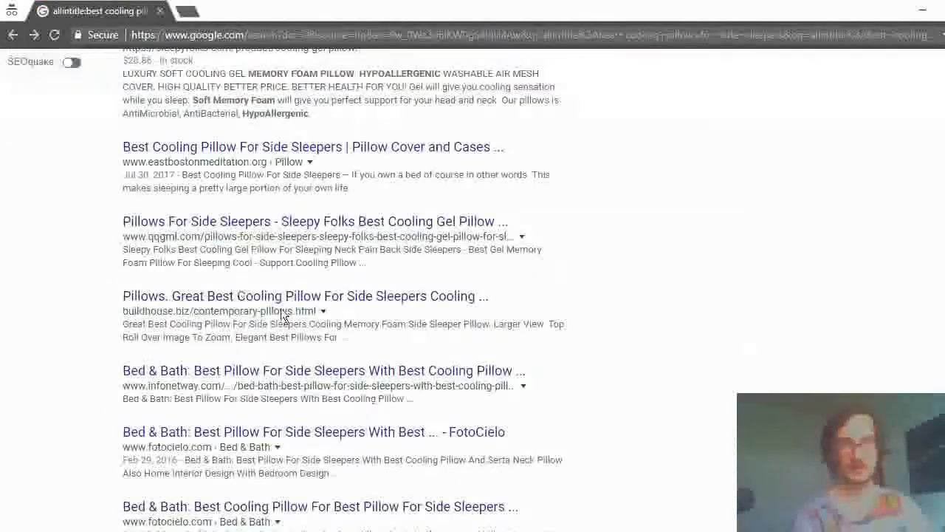
# Remove the allintitle: operator from the query and run a regular Google search for "best cooling pillow for side sleepers".
pyautogui.scroll(5, 609, 220)
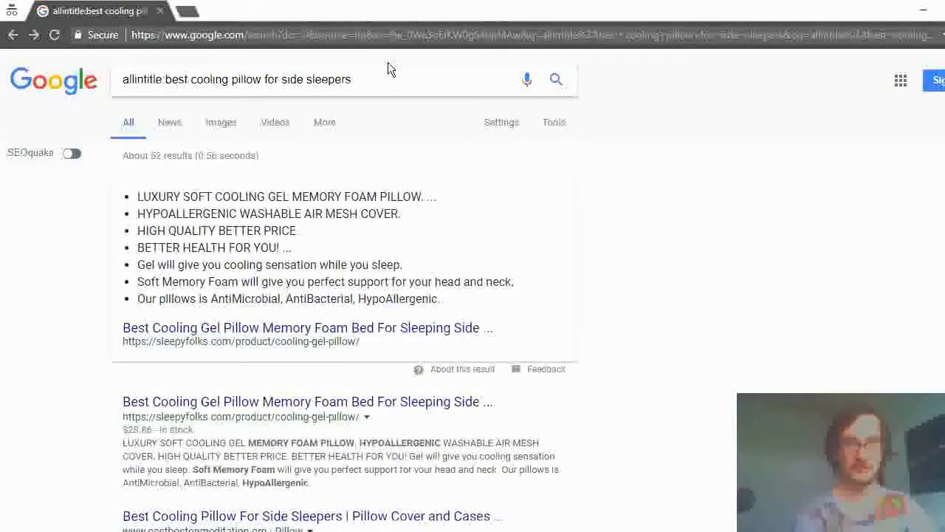
pyautogui.click(388, 81)
pyautogui.scroll(-15, 368, 265)
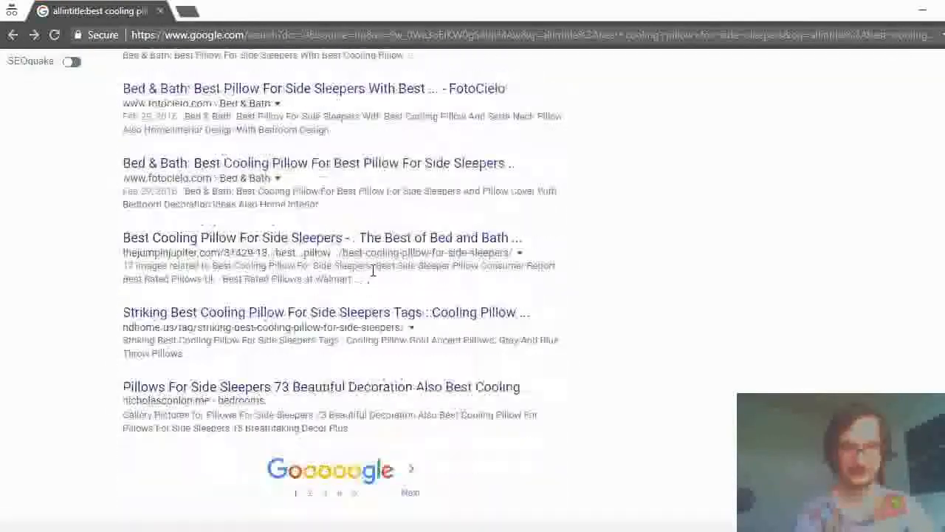
pyautogui.scroll(4, 357, 298)
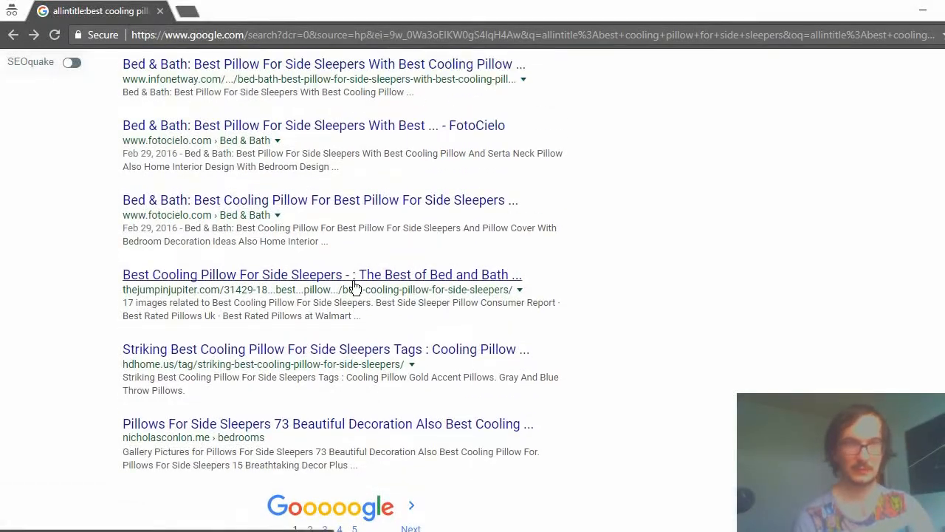
pyautogui.scroll(6, 305, 388)
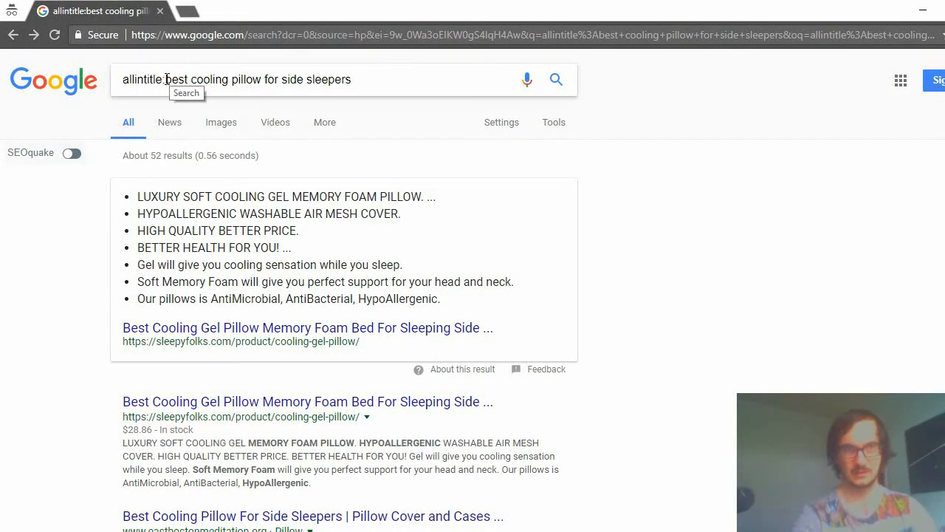
pyautogui.moveTo(124, 79); pyautogui.dragTo(495, 59)
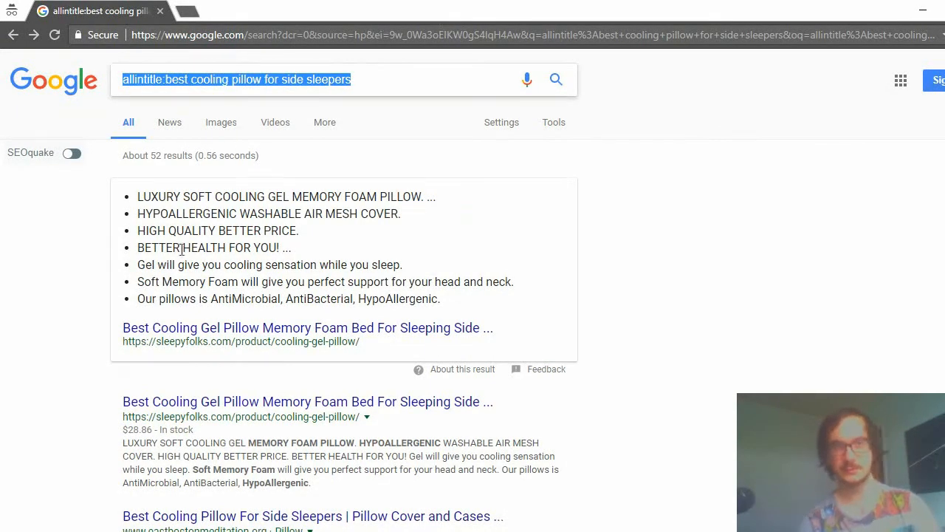
pyautogui.click(164, 79)
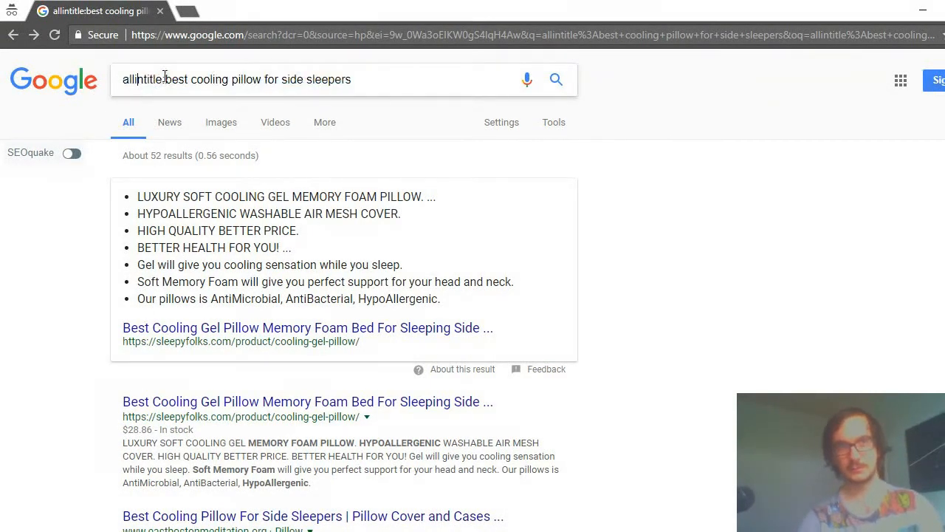
pyautogui.moveTo(164, 79); pyautogui.dragTo(123, 79)
pyautogui.press('BackSpace')
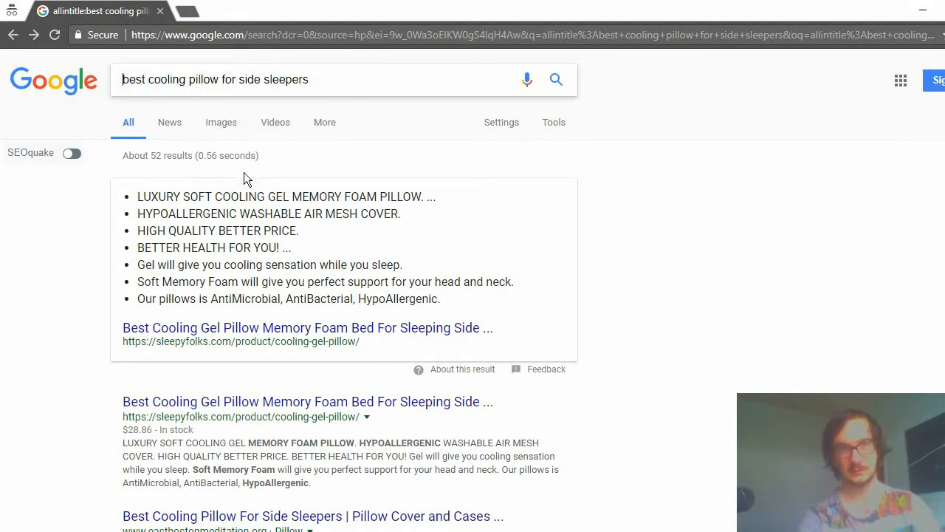
pyautogui.press('Return')
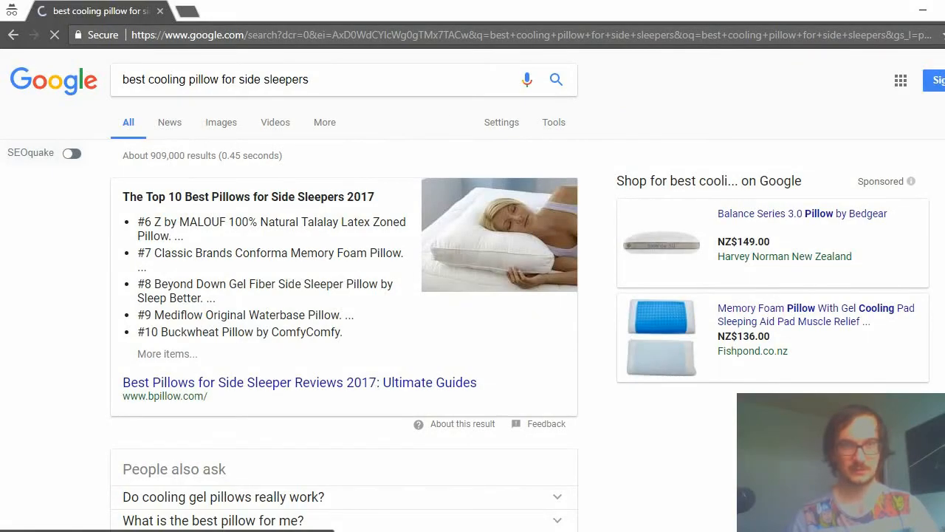
# Examine the first page of regular search results, checking which competing titles target cooling pillows for side sleepers.
pyautogui.scroll(-5, 544, 458)
pyautogui.scroll(-2, 561, 384)
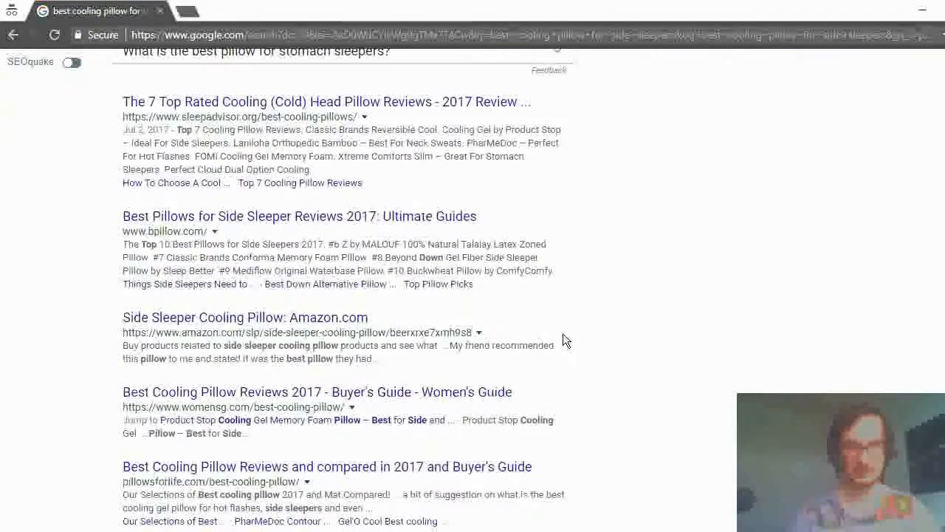
pyautogui.scroll(-3, 561, 369)
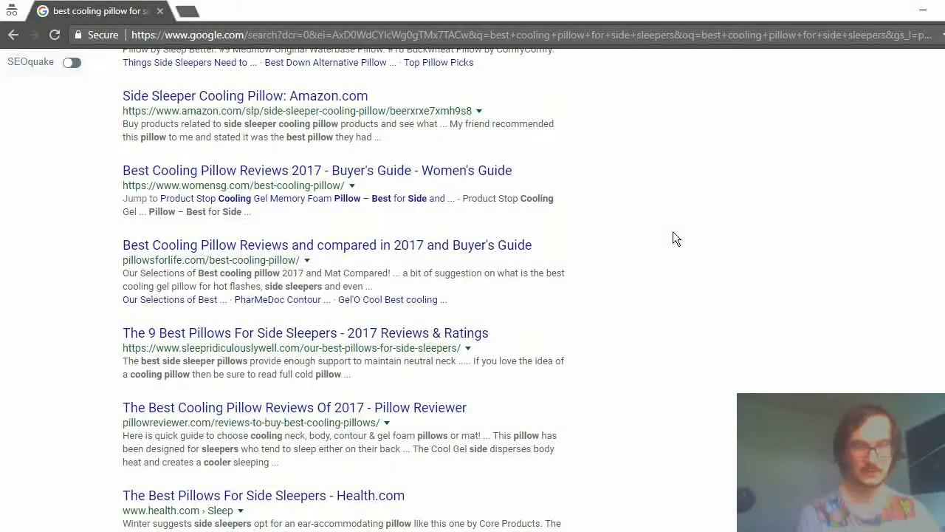
pyautogui.scroll(-1, 653, 225)
pyautogui.scroll(-3, 658, 228)
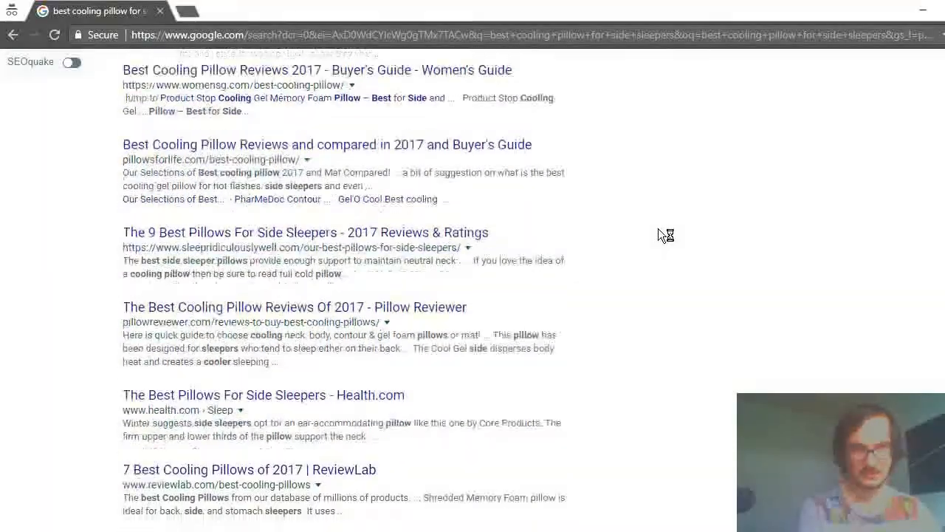
pyautogui.scroll(-2, 661, 235)
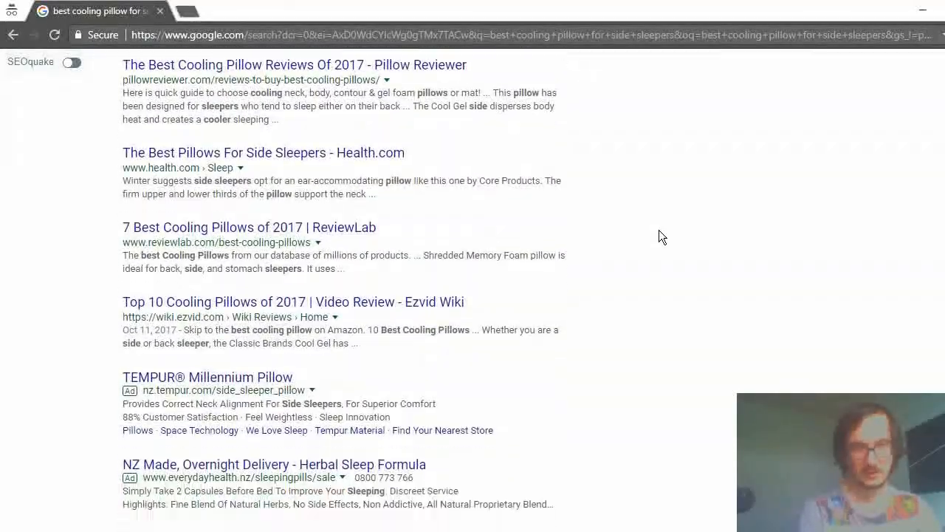
pyautogui.scroll(8, 661, 235)
pyautogui.scroll(7, 664, 259)
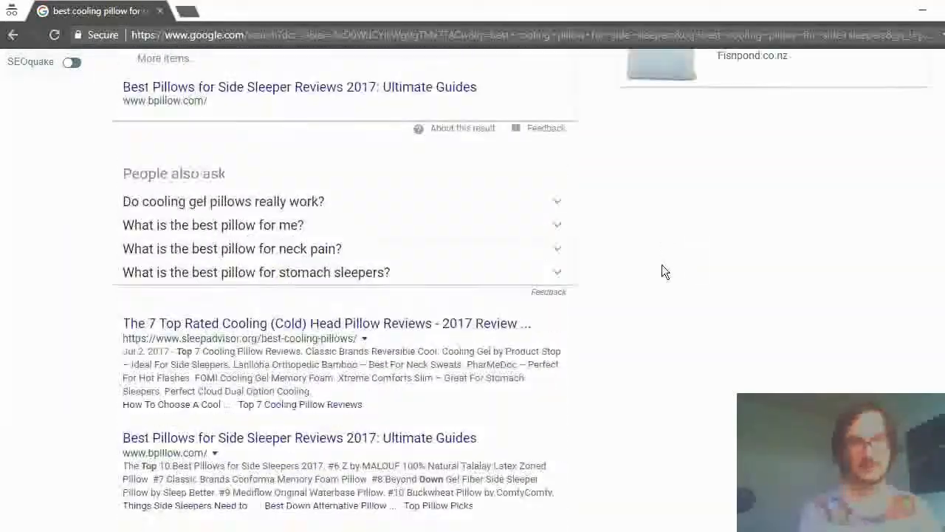
pyautogui.scroll(-1, 249, 317)
pyautogui.scroll(-3, 250, 318)
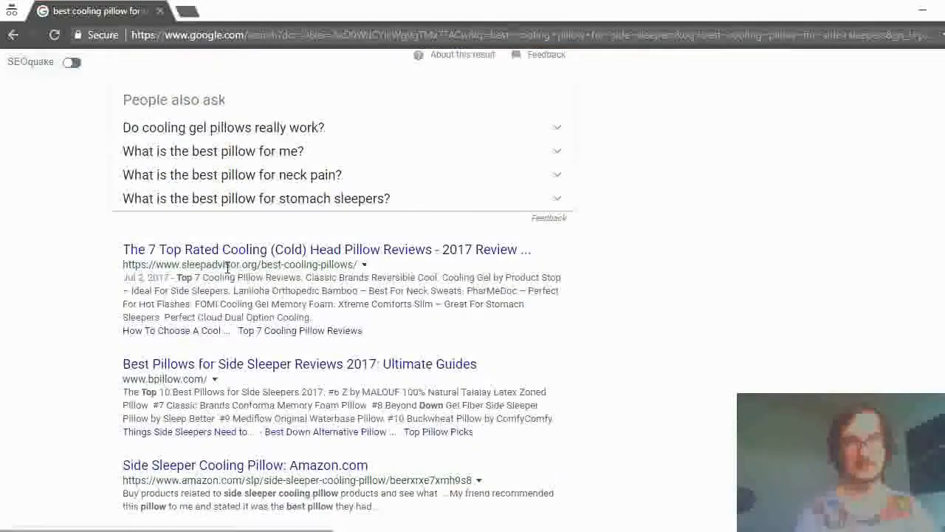
# Open the sleepadvisor.org cooling pillow reviews result and read through the article to its conclusion and references.
pyautogui.click(204, 249)
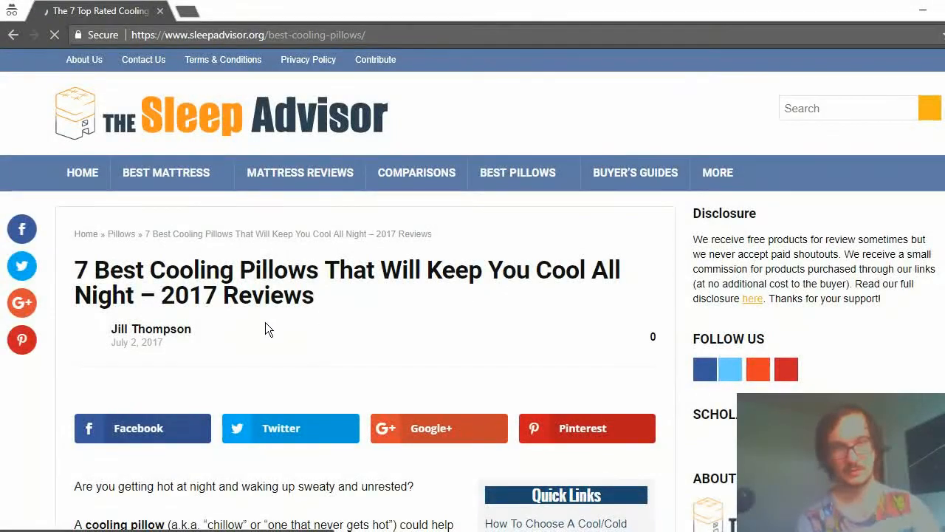
pyautogui.scroll(-1, 258, 318)
pyautogui.scroll(-15, 257, 318)
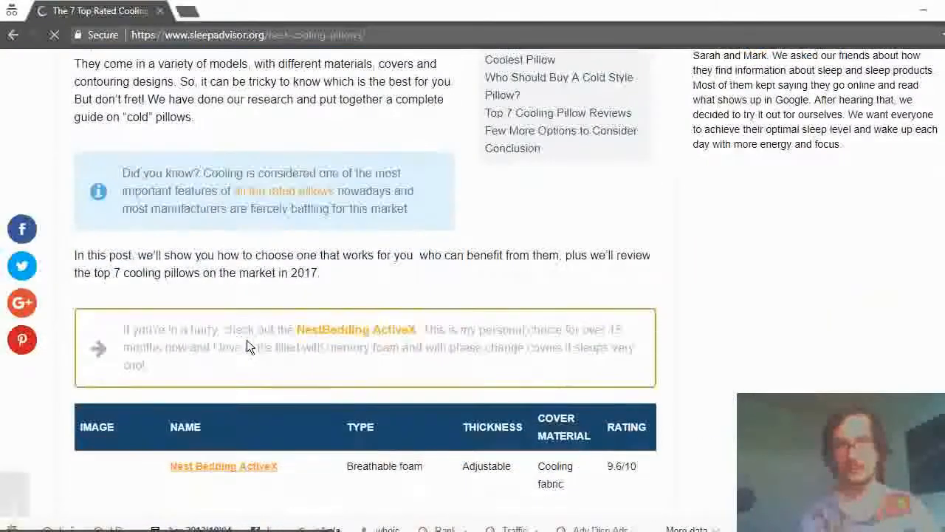
pyautogui.scroll(-20, 329, 279)
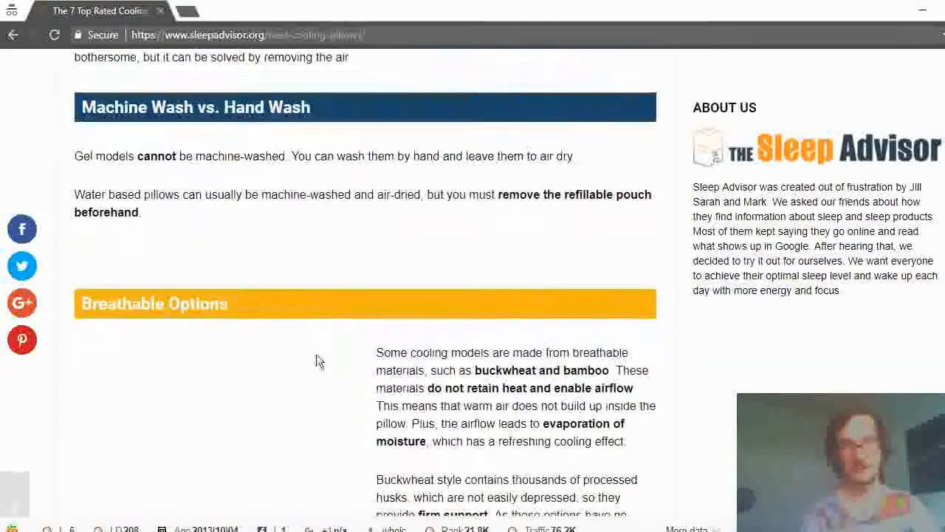
pyautogui.scroll(-5, 337, 344)
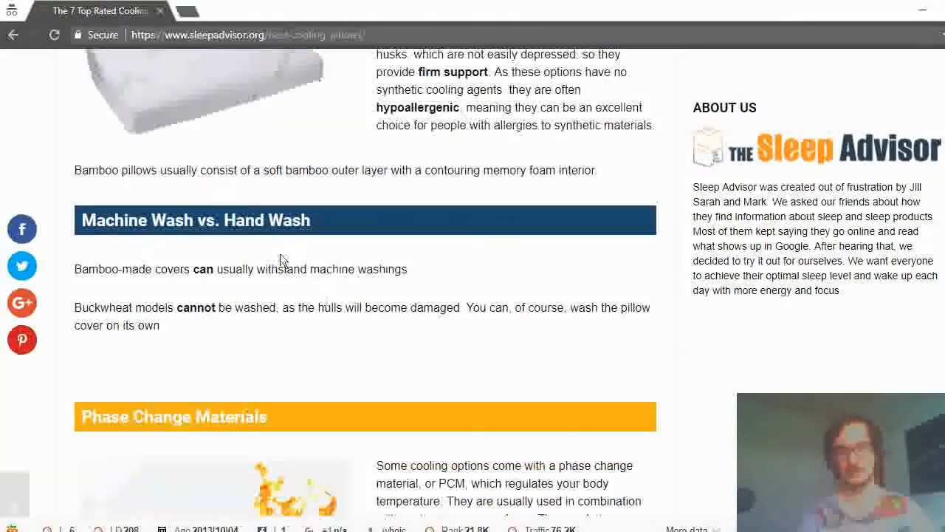
pyautogui.scroll(-2, 224, 251)
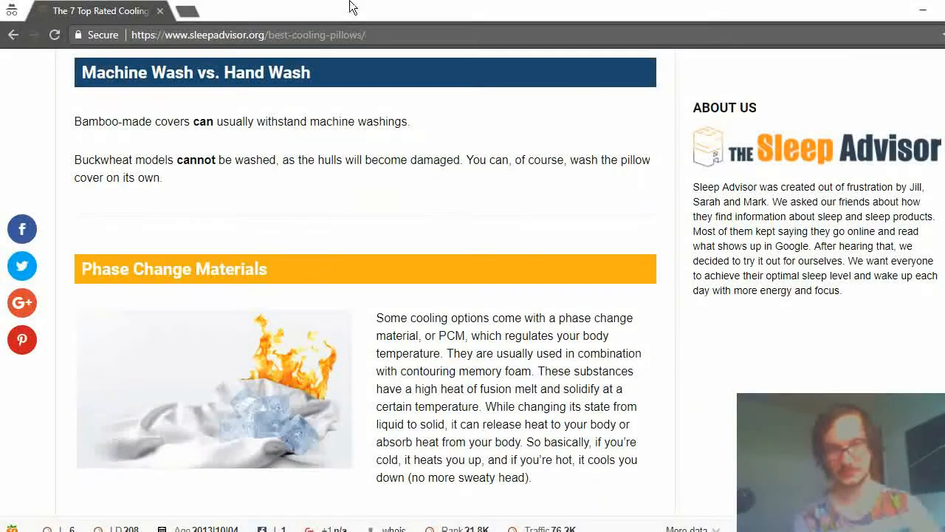
pyautogui.scroll(-20, 479, 336)
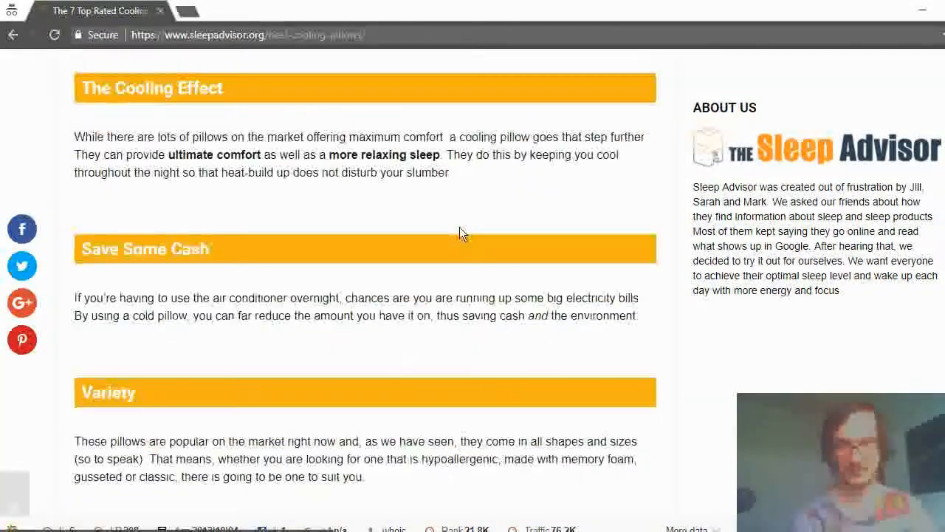
pyautogui.scroll(-20, 490, 252)
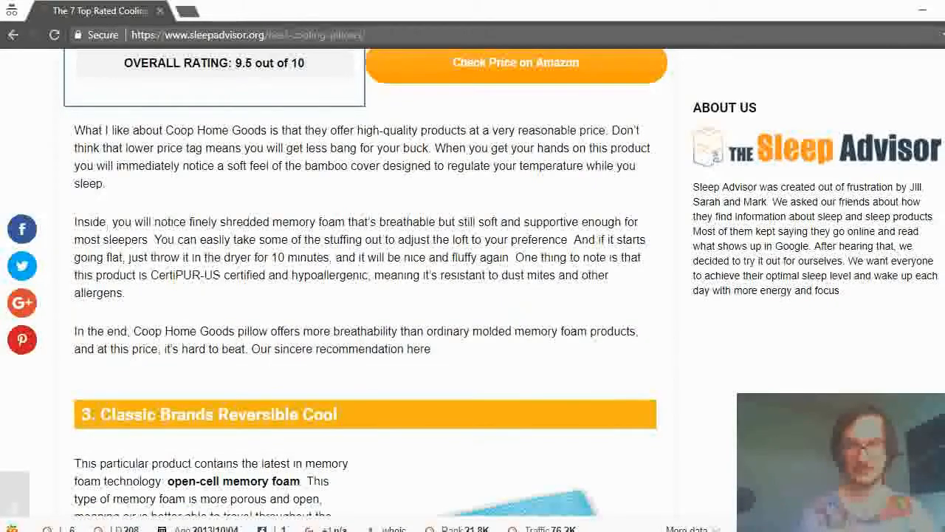
pyautogui.scroll(-20, 366, 283)
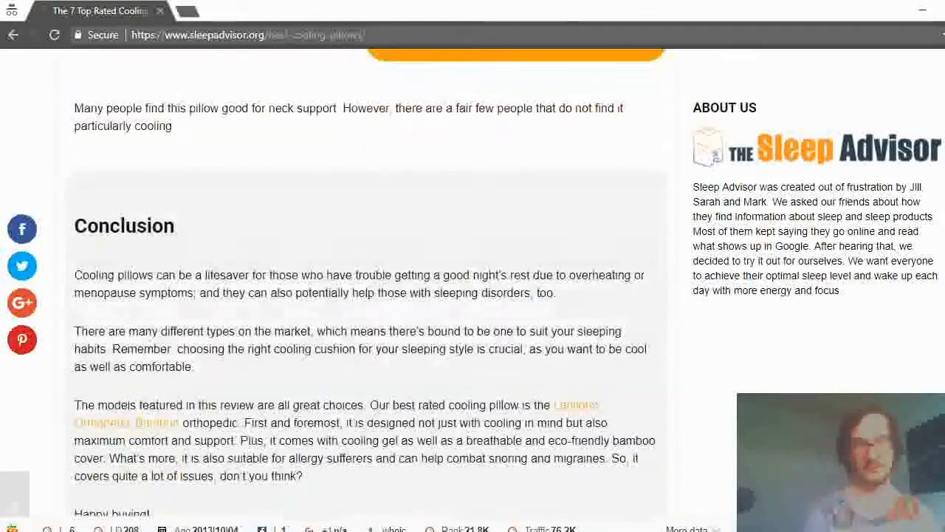
pyautogui.scroll(-5, 366, 283)
pyautogui.scroll(20, 365, 284)
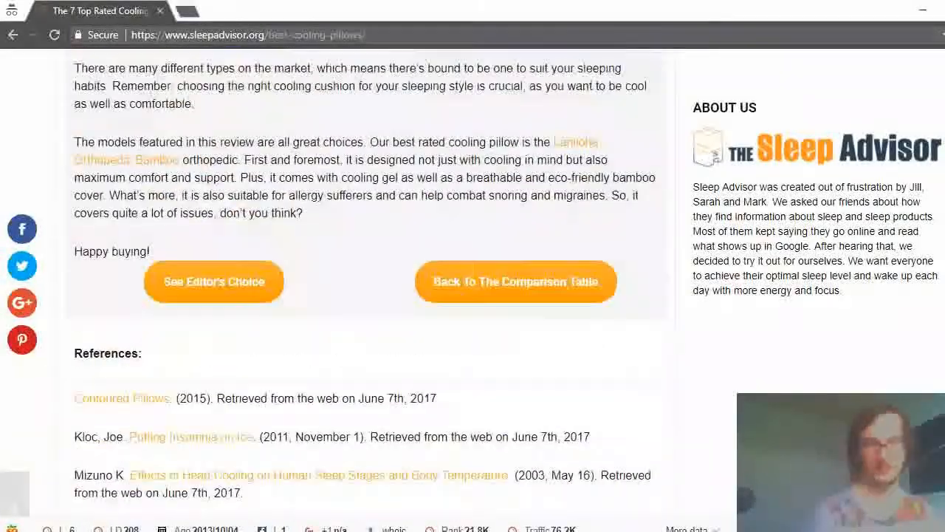
# Go back to the Sleep Advisor article's product comparison table and examine the listed pillows.
pyautogui.scroll(20, 366, 284)
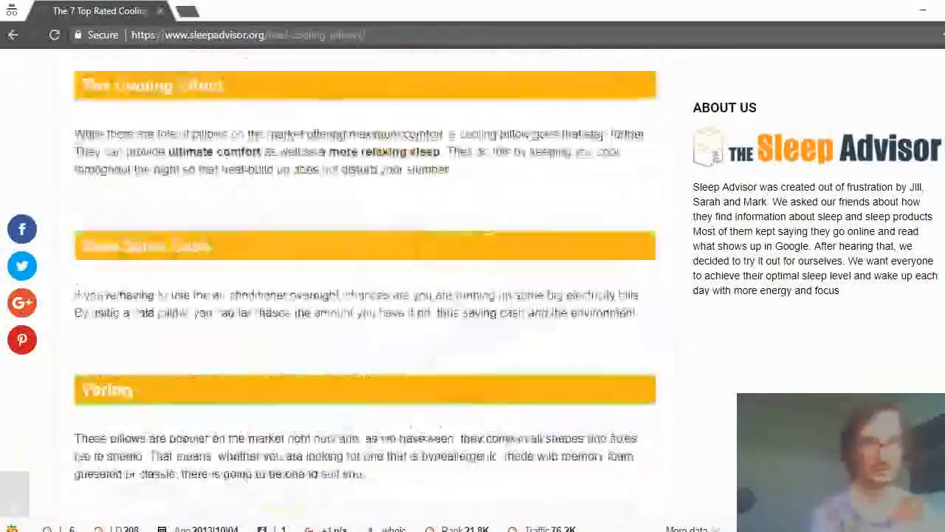
pyautogui.scroll(20, 365, 283)
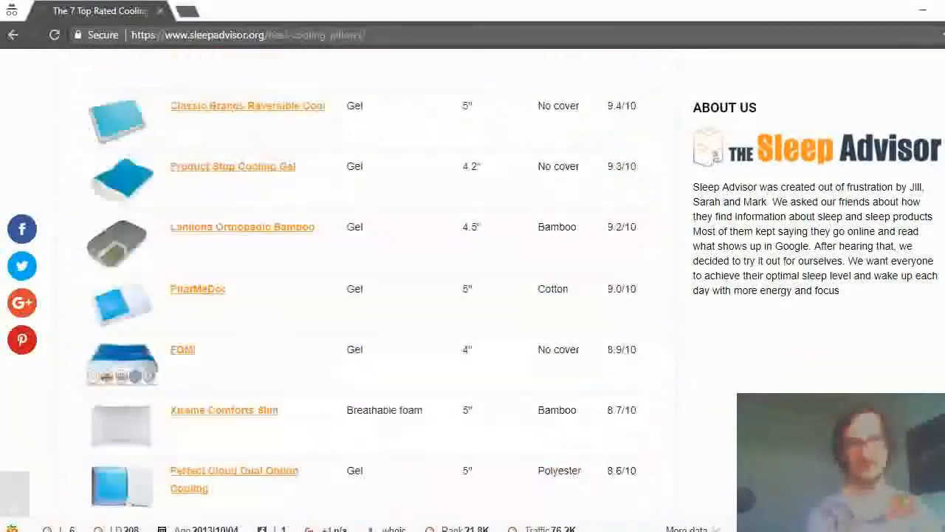
pyautogui.scroll(-2, 365, 284)
pyautogui.scroll(8, 366, 283)
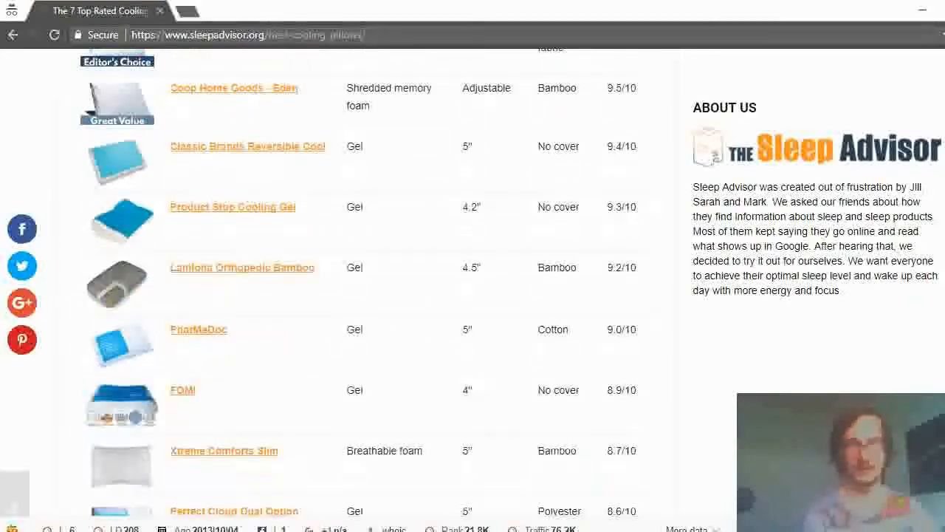
pyautogui.scroll(-7, 365, 284)
pyautogui.scroll(4, 366, 283)
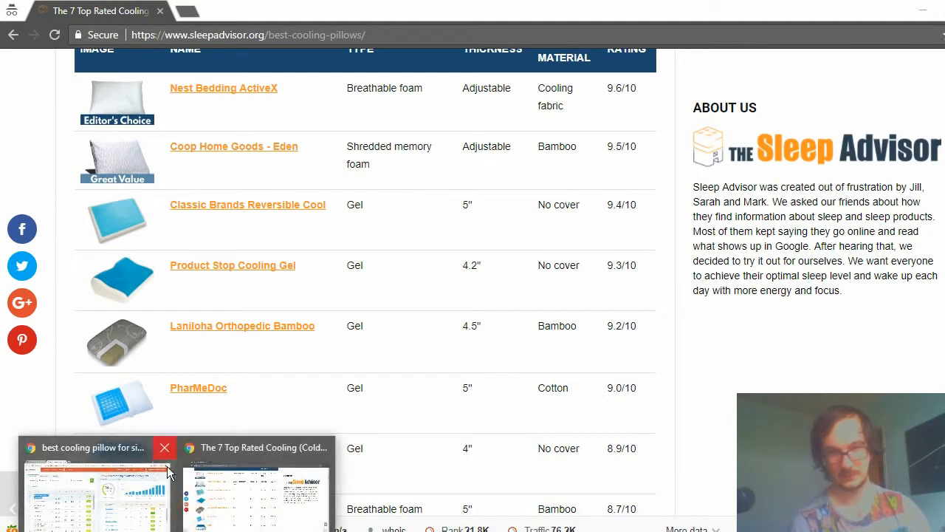
# Switch to the KWFinder window and look through the keyword suggestions for "best cooling pillow for side sleepers".
pyautogui.click(133, 476)
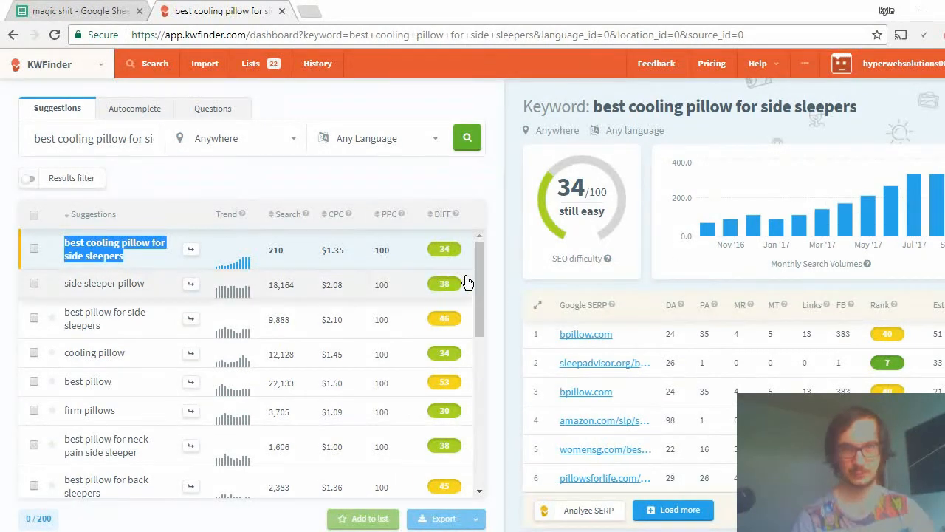
pyautogui.moveTo(477, 298); pyautogui.dragTo(356, 164)
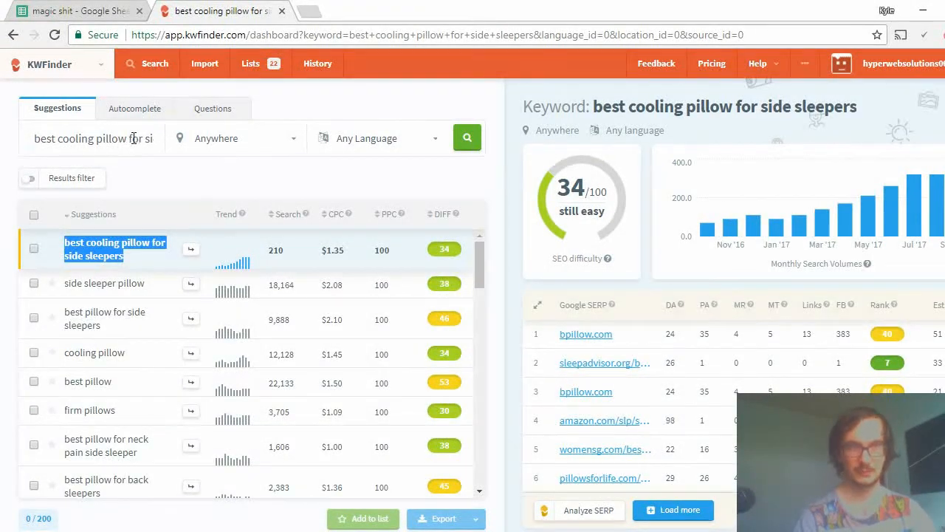
# Run an Autocomplete keyword search for "best pillow" in place of the longer cooling pillow phrase.
pyautogui.moveTo(134, 138); pyautogui.dragTo(268, 162)
pyautogui.press('BackSpace')
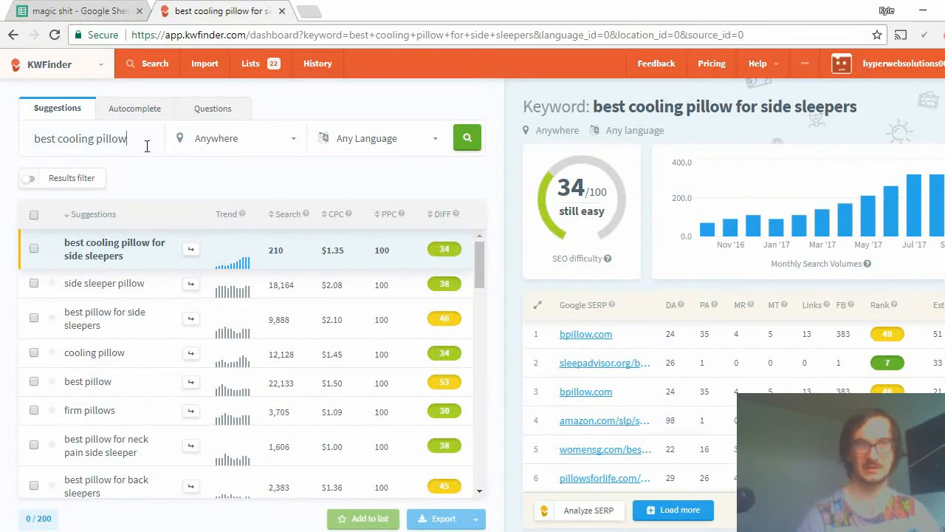
pyautogui.doubleClick(87, 139)
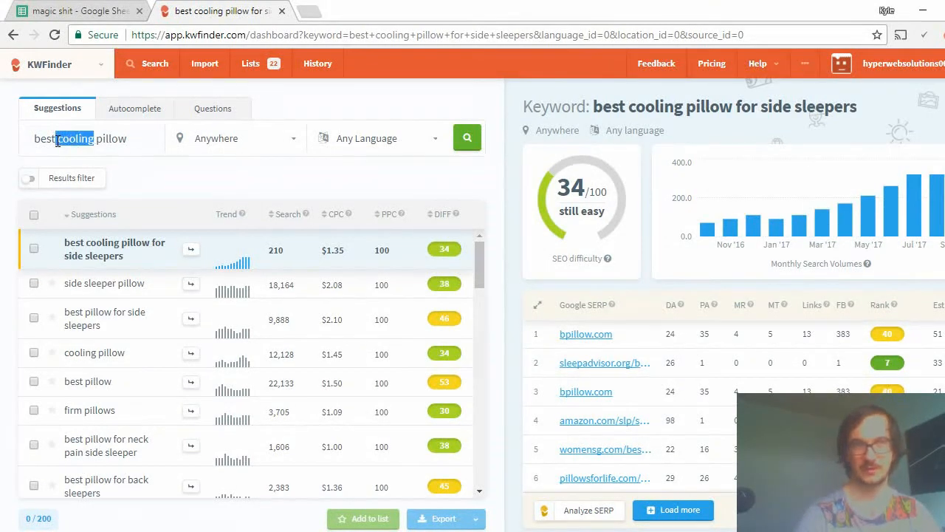
pyautogui.press('BackSpace')
pyautogui.moveTo(109, 144); pyautogui.dragTo(30, 146)
pyautogui.hotkey('ctrl', 'c')
pyautogui.press('BackSpace')
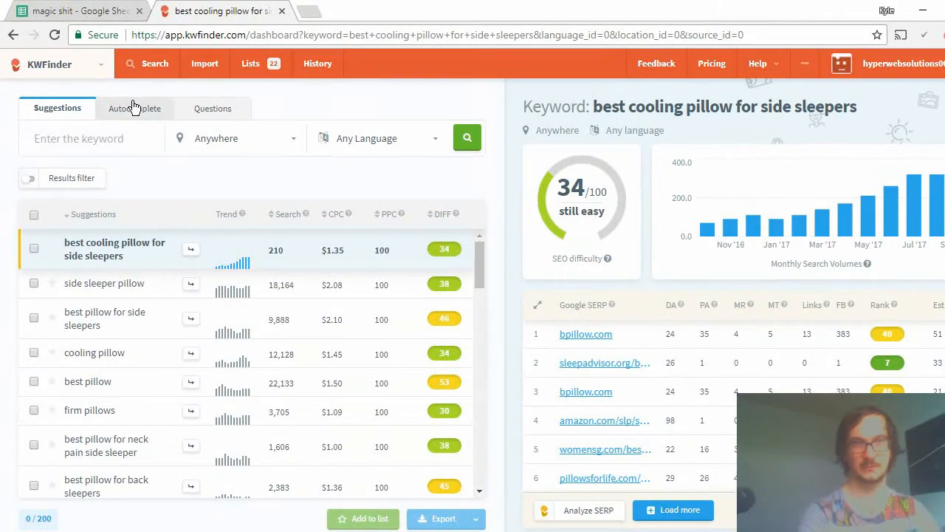
pyautogui.click(135, 108)
pyautogui.hotkey('ctrl', 'v')
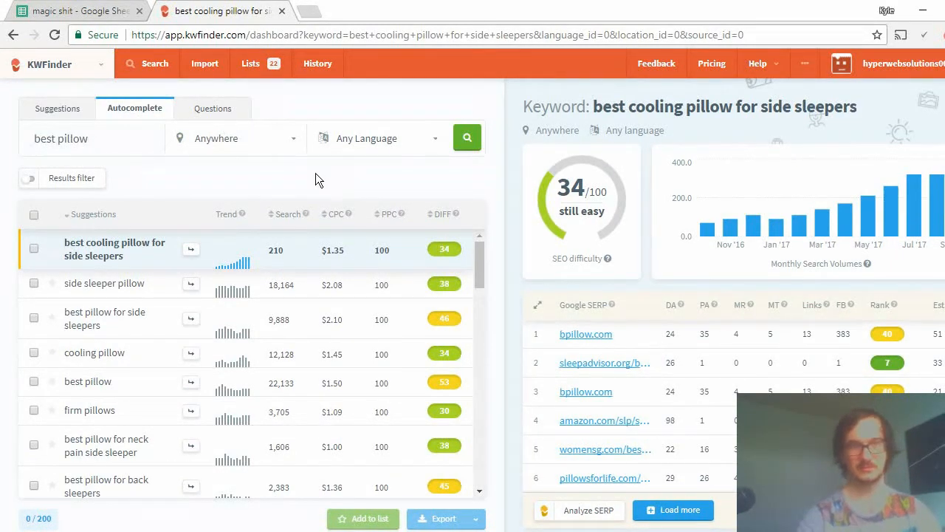
pyautogui.press('Return')
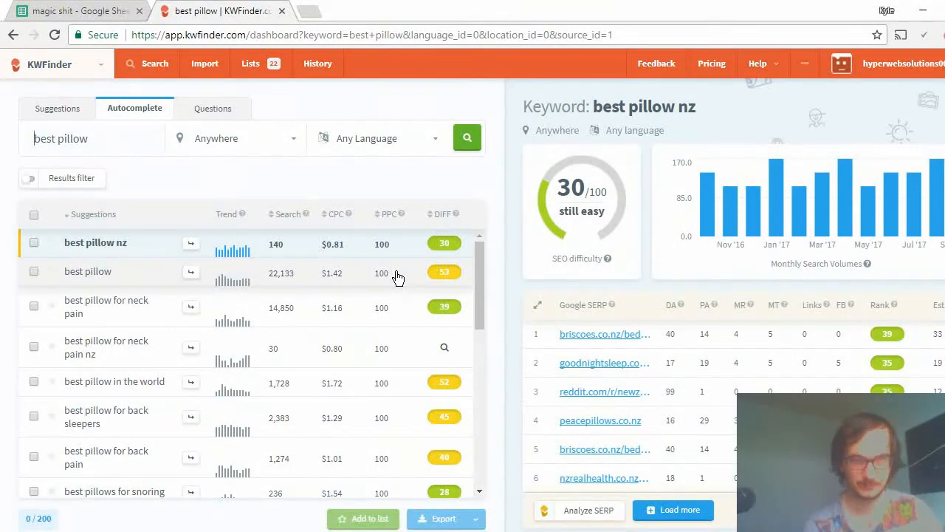
# Set the search location to United States and rerun the "best pillow" keyword search.
pyautogui.click(231, 142)
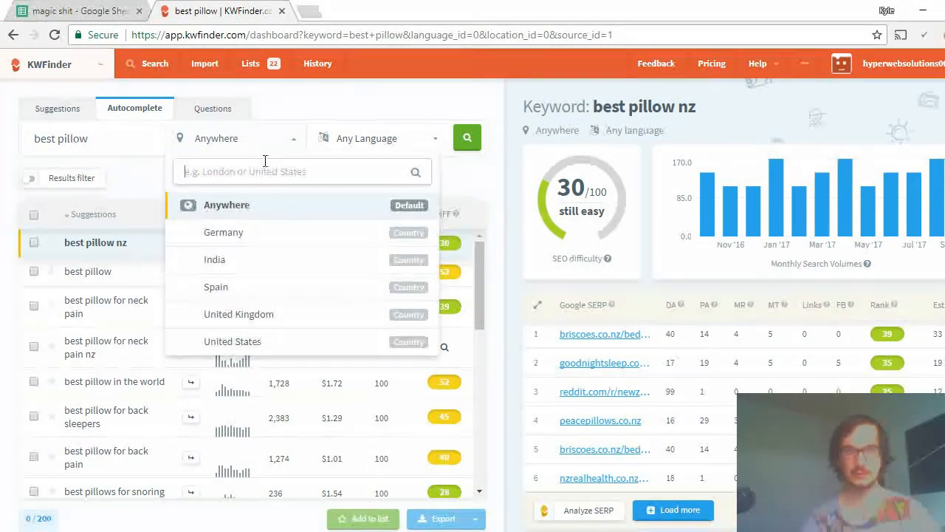
pyautogui.write('un')
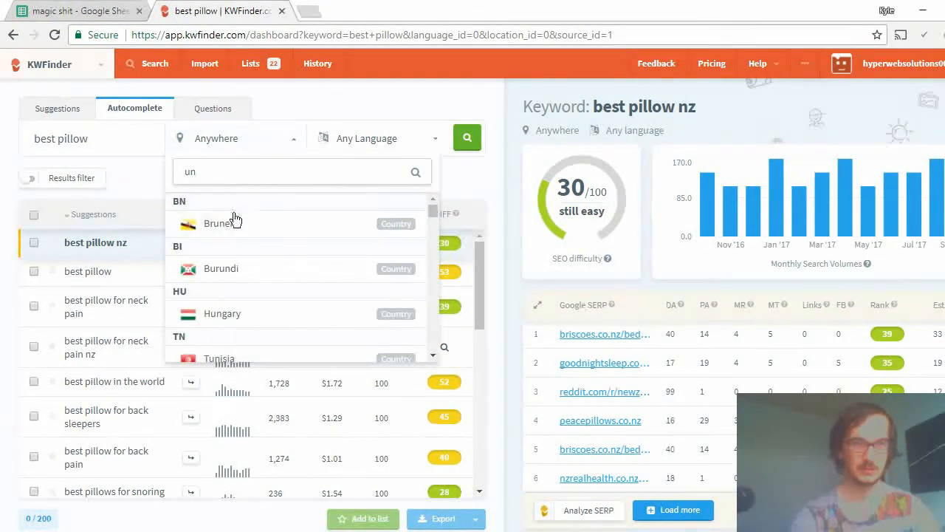
pyautogui.press('BackSpace')
pyautogui.write('s')
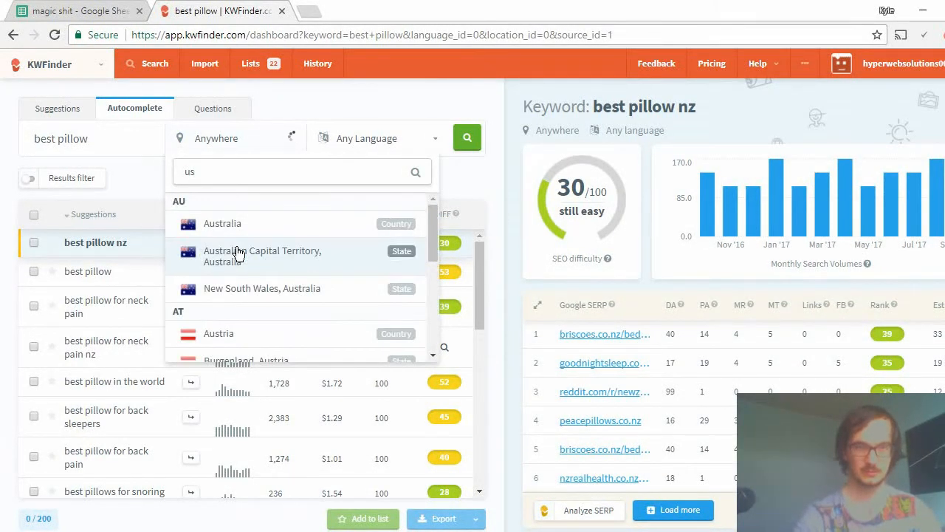
pyautogui.press('BackSpace')
pyautogui.write('n')
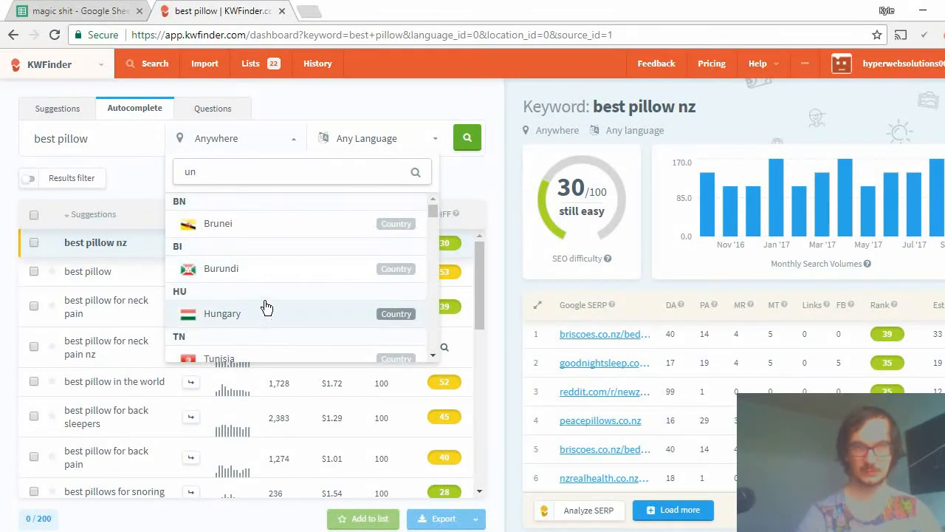
pyautogui.scroll(-1, 266, 307)
pyautogui.write('it')
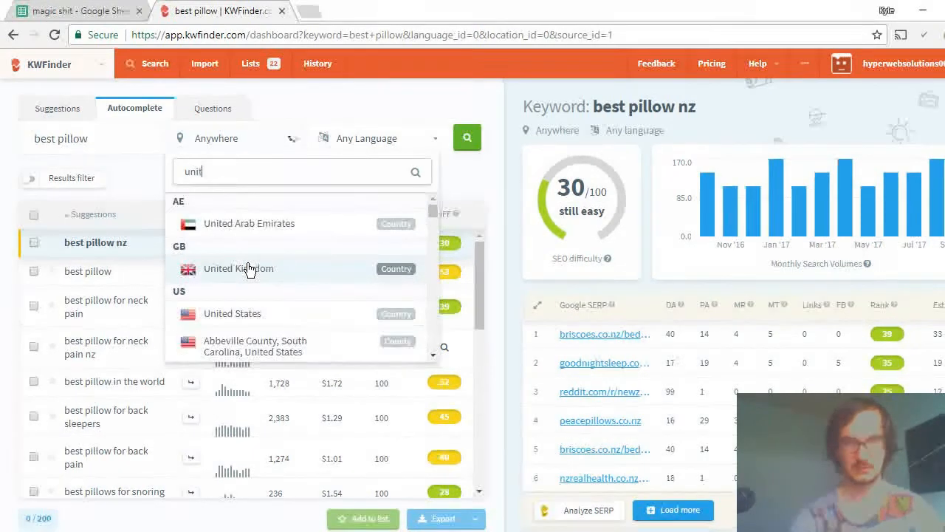
pyautogui.click(249, 313)
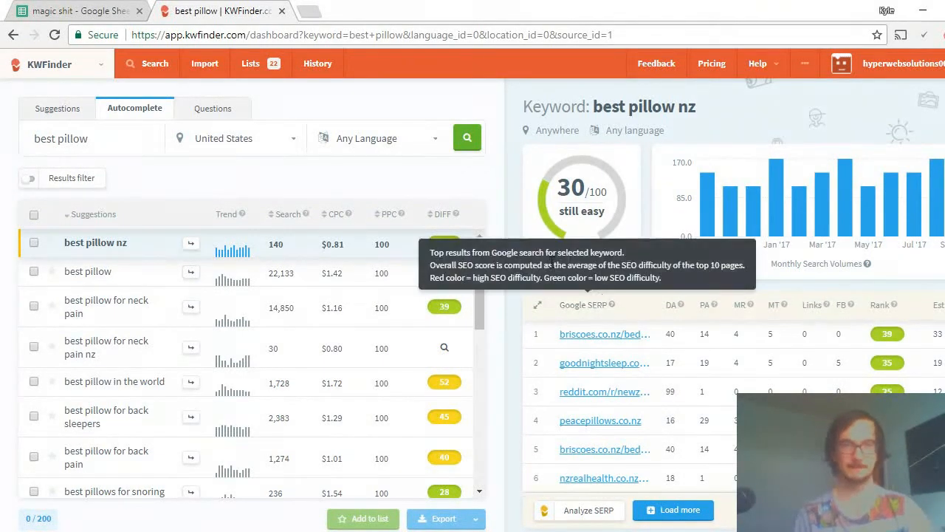
pyautogui.click(476, 133)
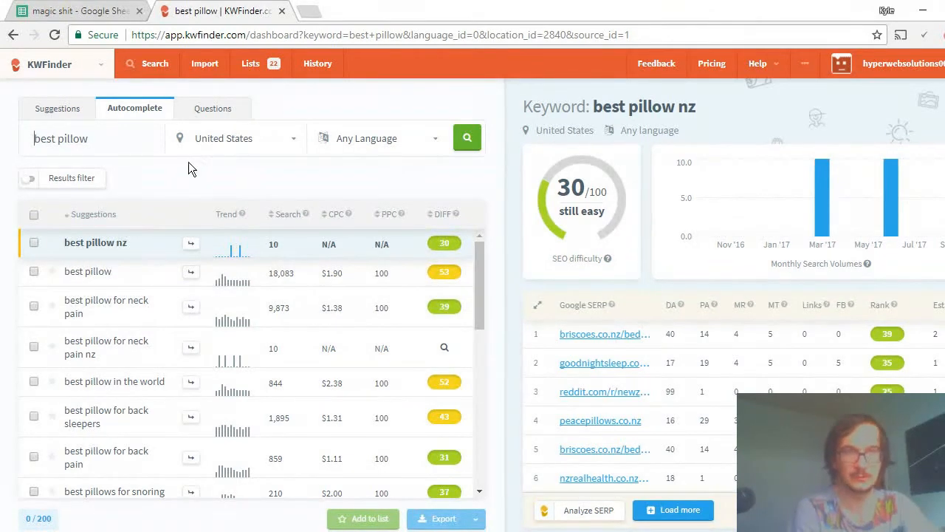
# Sort the keyword suggestions by search volume, highest first, and look through the list.
pyautogui.click(87, 145)
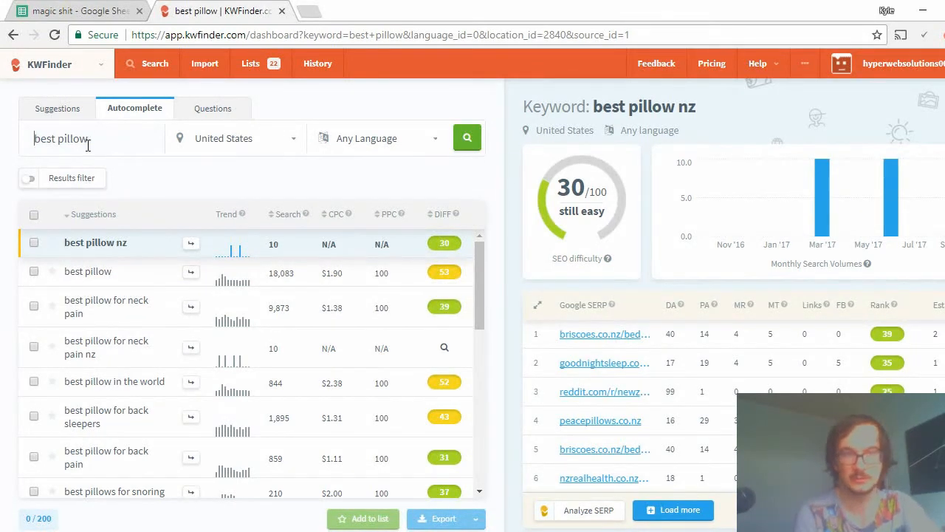
pyautogui.click(283, 214)
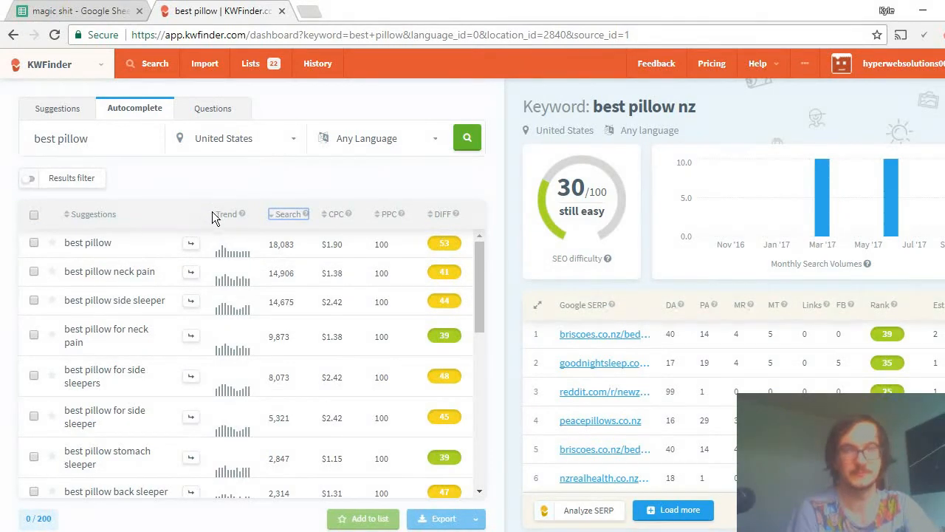
pyautogui.scroll(-3, 236, 255)
pyautogui.scroll(-2, 238, 256)
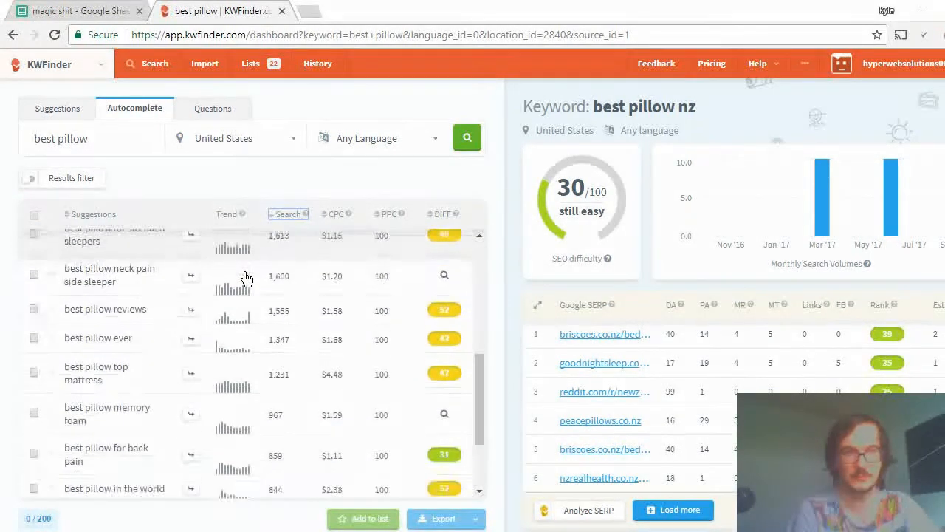
pyautogui.scroll(5, 244, 265)
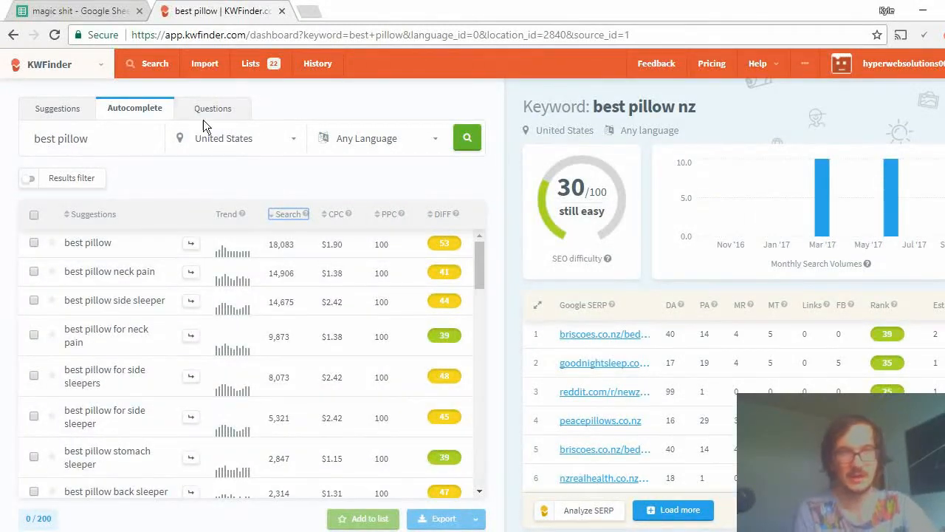
# Choose the Questions search type and filter the listed results to a maximum search volume of 250 and at least 4 words.
pyautogui.click(206, 112)
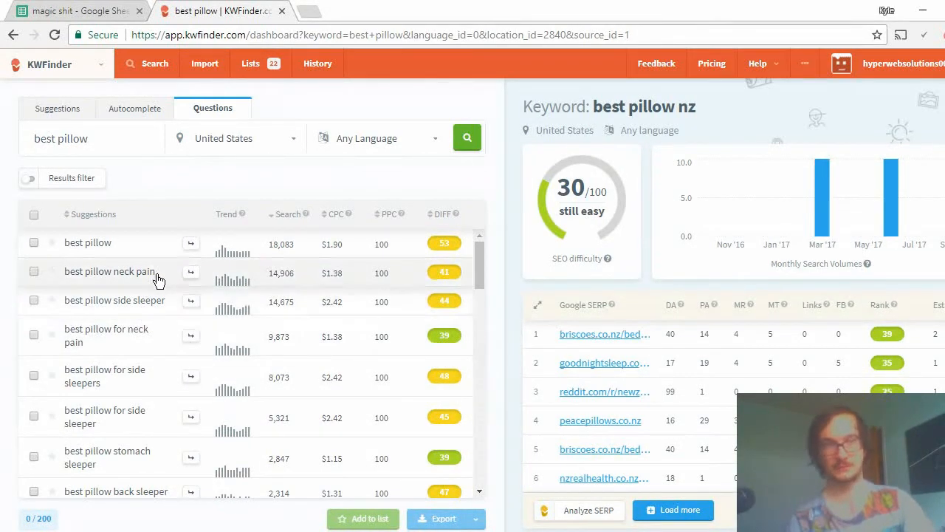
pyautogui.click(67, 178)
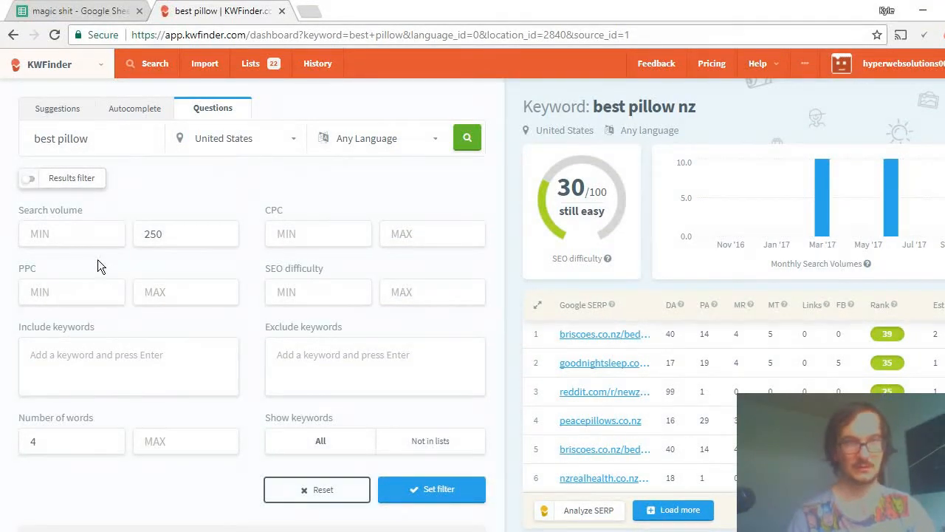
pyautogui.click(88, 238)
pyautogui.click(174, 240)
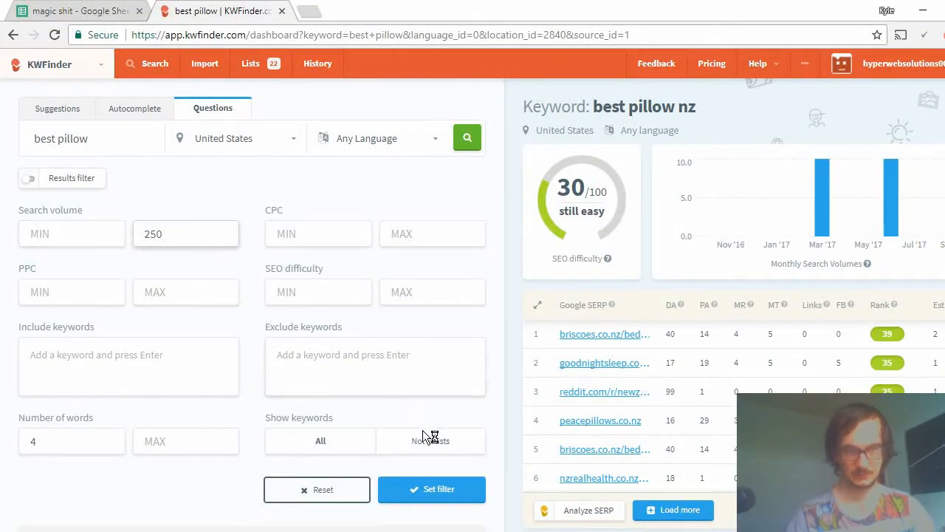
pyautogui.click(447, 496)
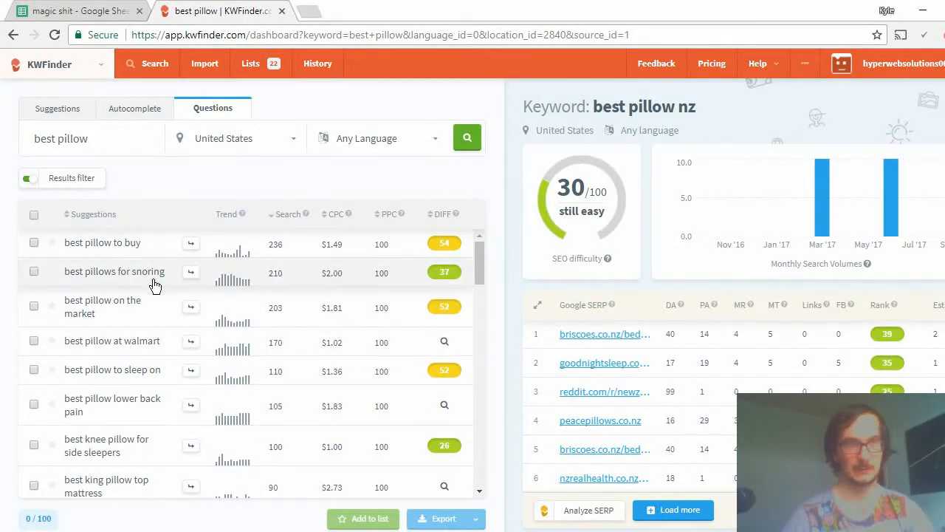
# Copy the keyword "best pillows for snoring", load its keyword details, and open a new incognito window.
pyautogui.moveTo(169, 275); pyautogui.dragTo(62, 271)
pyautogui.hotkey('ctrl', 'c')
pyautogui.click(118, 260)
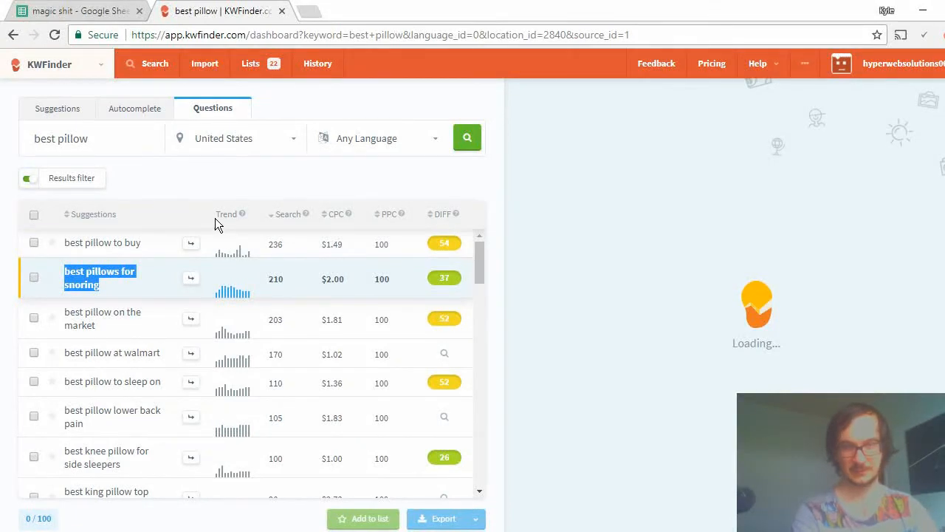
pyautogui.click(939, 35)
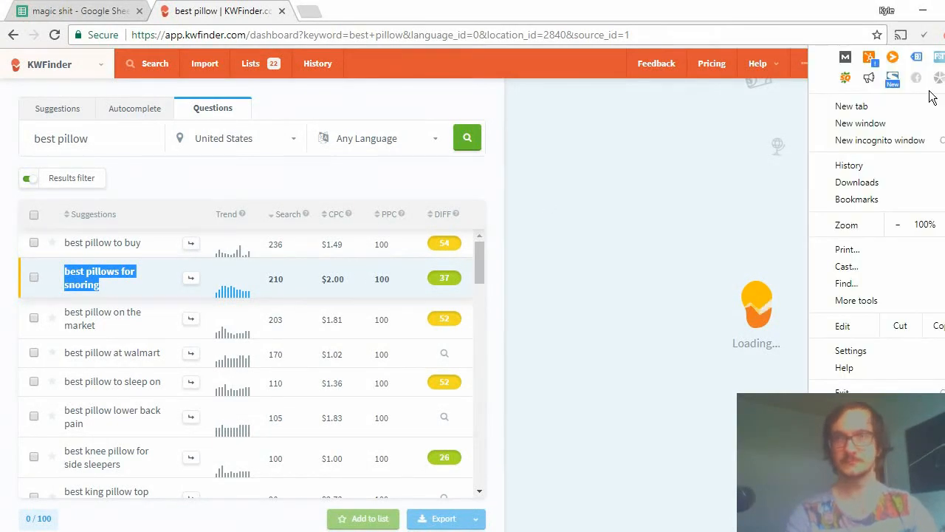
pyautogui.click(914, 140)
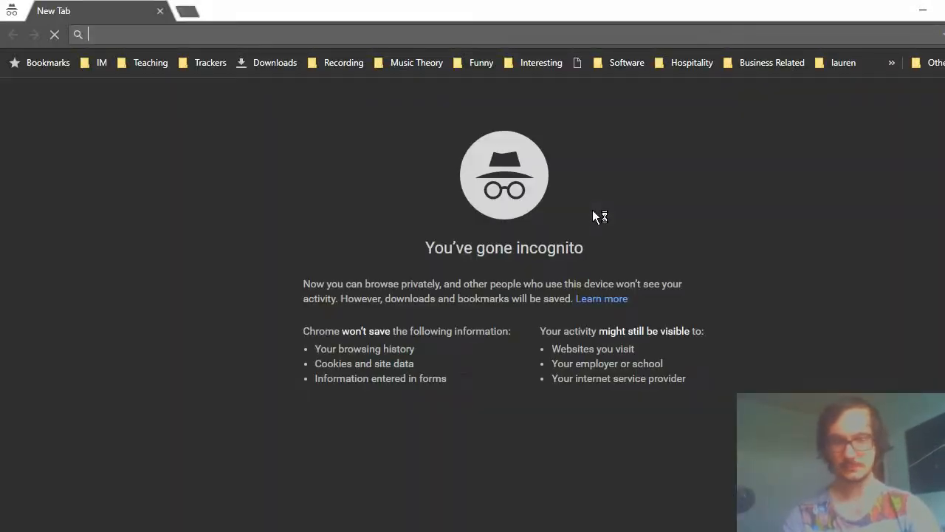
# Open the Google homepage in the incognito window.
pyautogui.write('a')
pyautogui.press('BackSpace')
pyautogui.press('BackSpace')
pyautogui.write('g')
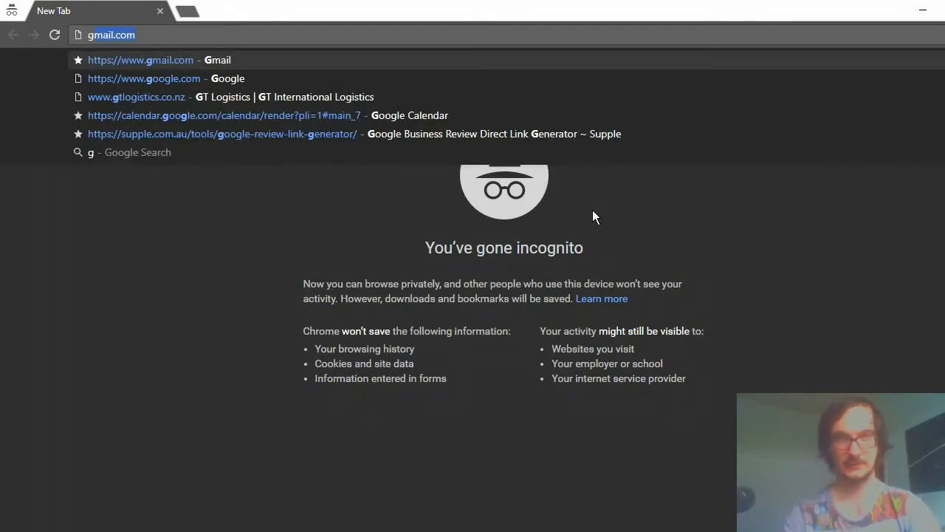
pyautogui.press('BackSpace')
pyautogui.press('BackSpace')
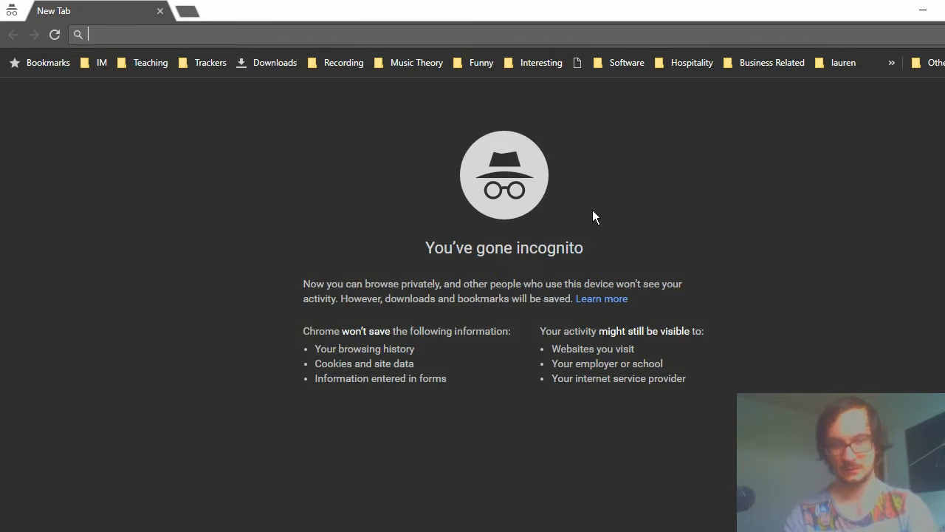
pyautogui.write('img')
pyautogui.press('BackSpace')
pyautogui.press('BackSpace')
pyautogui.press('BackSpace')
pyautogui.write('g')
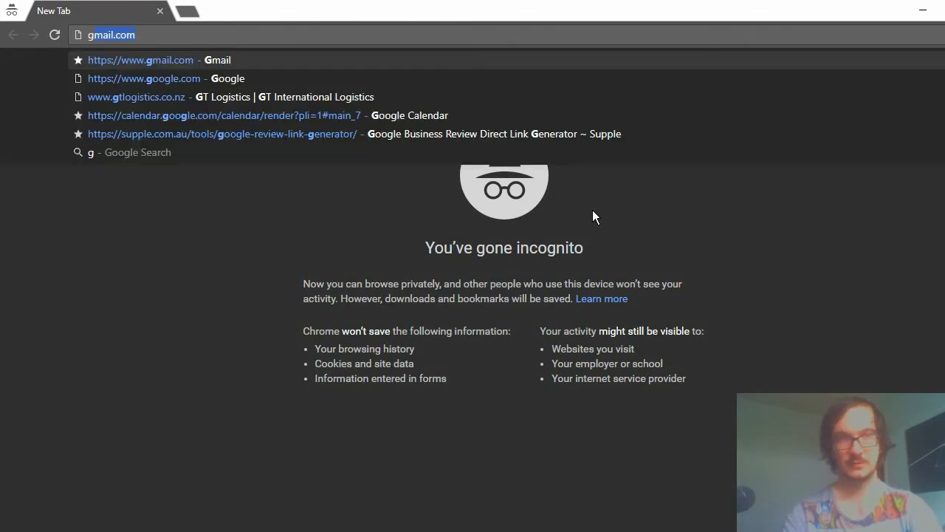
pyautogui.write('oo')
pyautogui.press('Return')
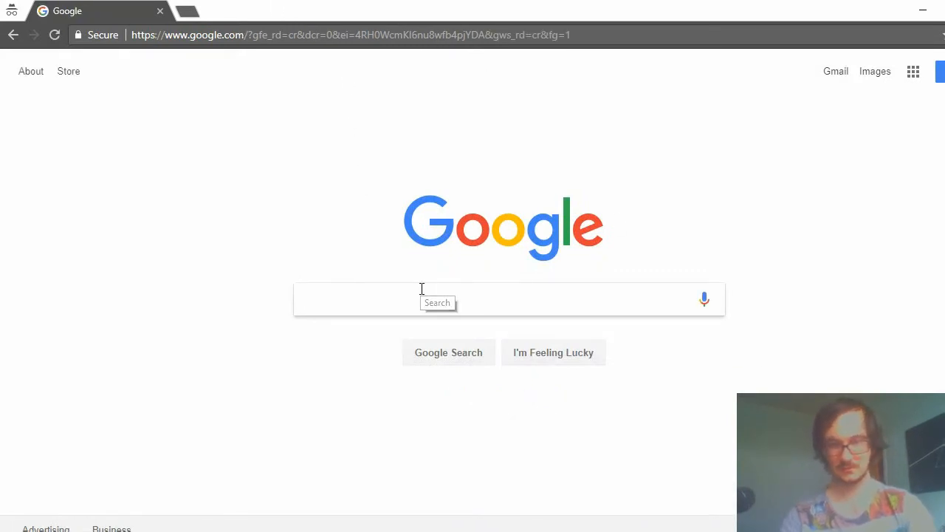
# Search Google for "allintitle:best pillows for snoring" and check the number of results.
pyautogui.hotkey('ctrl', 'v')
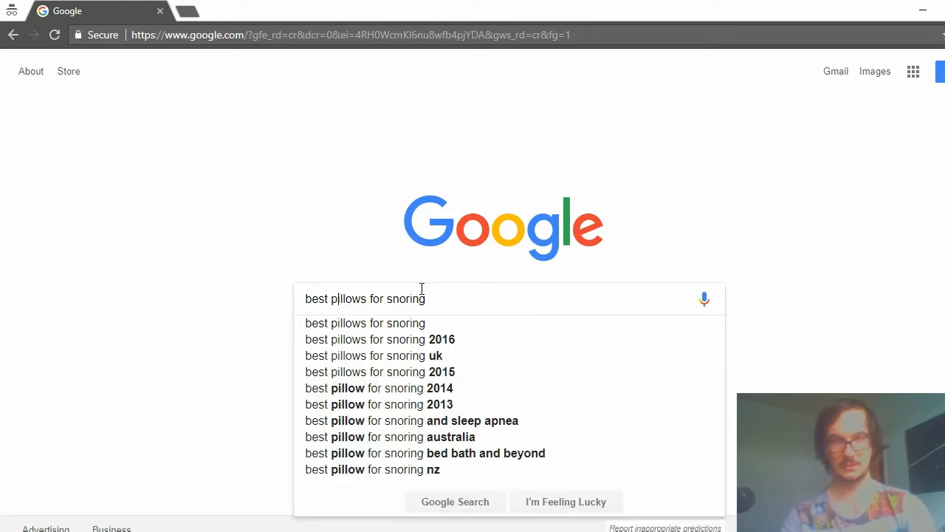
pyautogui.write('al')
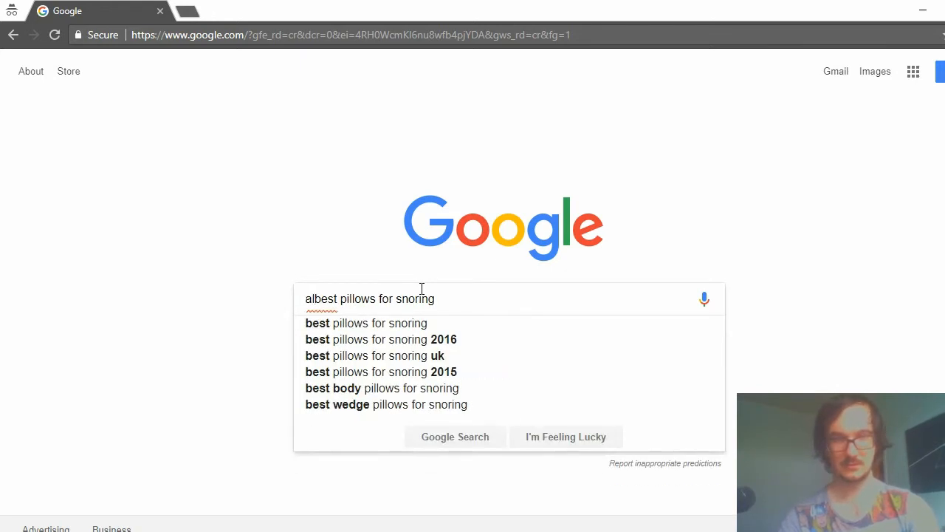
pyautogui.write('lintitlw')
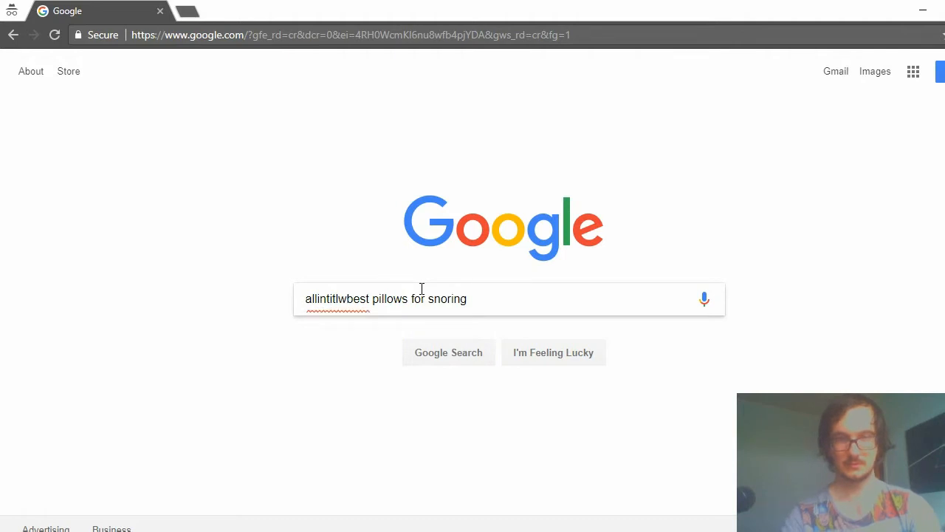
pyautogui.press('BackSpace')
pyautogui.write('e:')
pyautogui.press('Return')
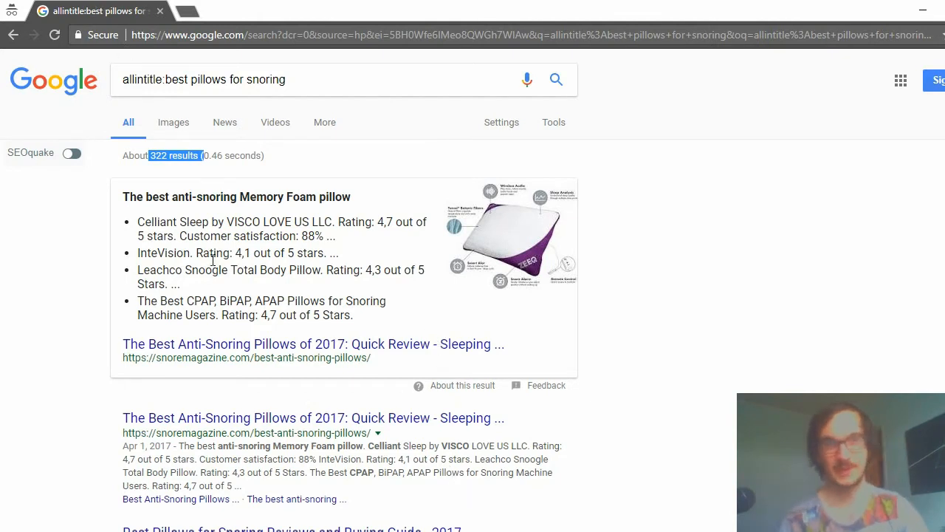
pyautogui.click(179, 225)
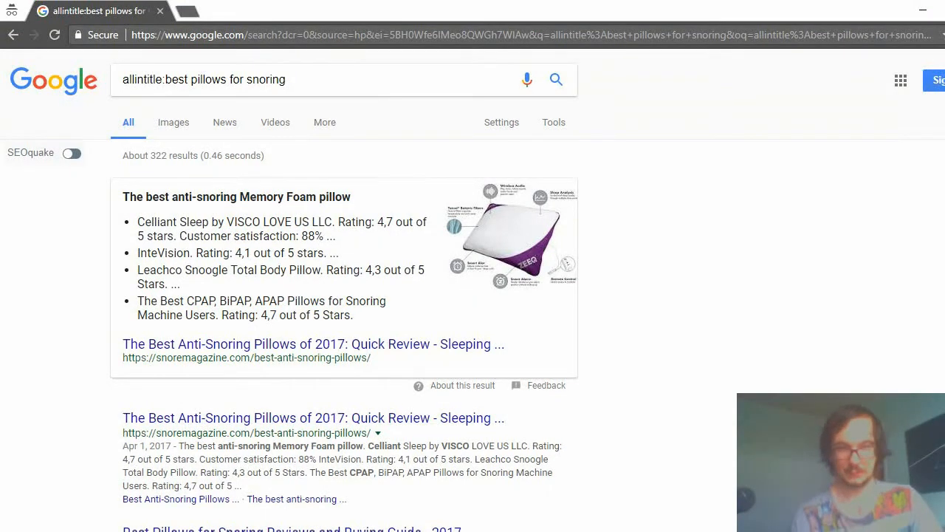
# Close the incognito window, switch to the "magic shit" spreadsheet, and select cell A7 in the Keyword column.
pyautogui.click(159, 13)
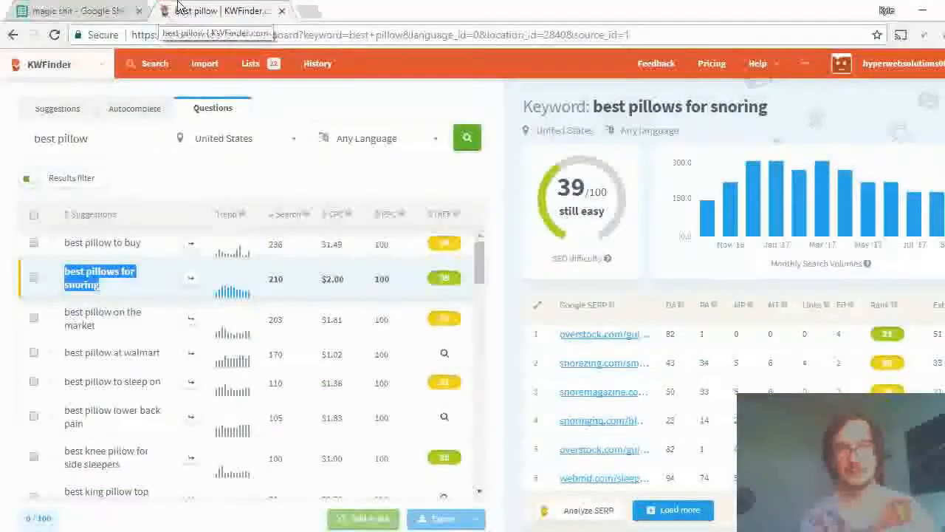
pyautogui.click(48, 6)
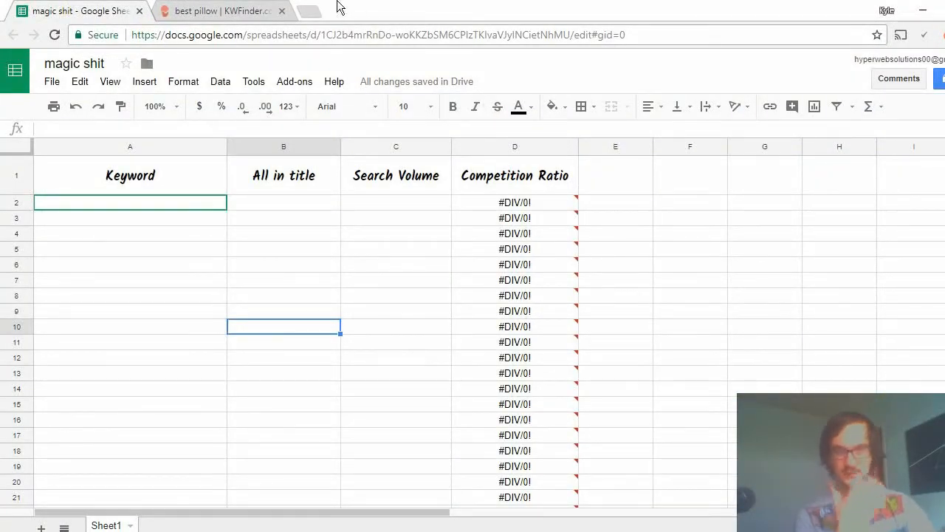
pyautogui.click(111, 207)
pyautogui.click(138, 245)
pyautogui.click(135, 276)
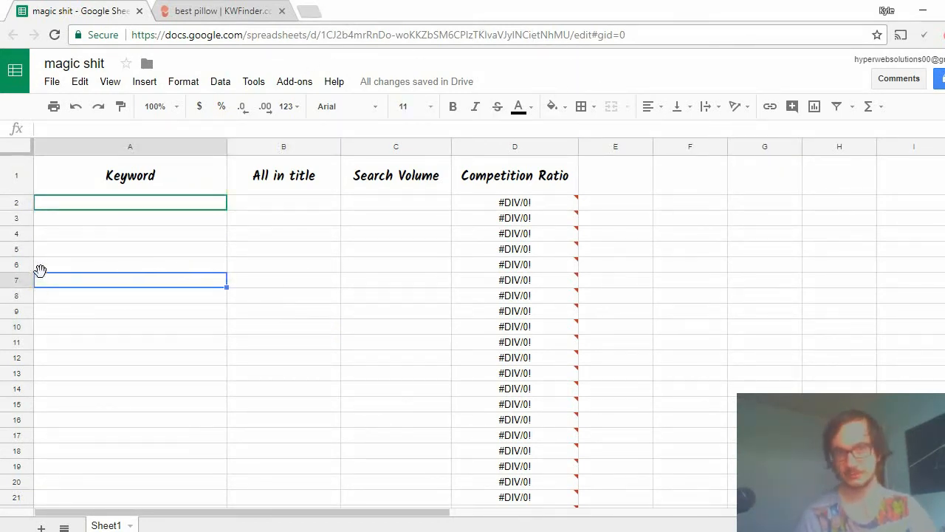
# Enter "best cooling pillow for side sleepers" in cell A2 of the Keyword column.
pyautogui.click(135, 164)
pyautogui.press('Down')
pyautogui.press('Down')
pyautogui.press('Down')
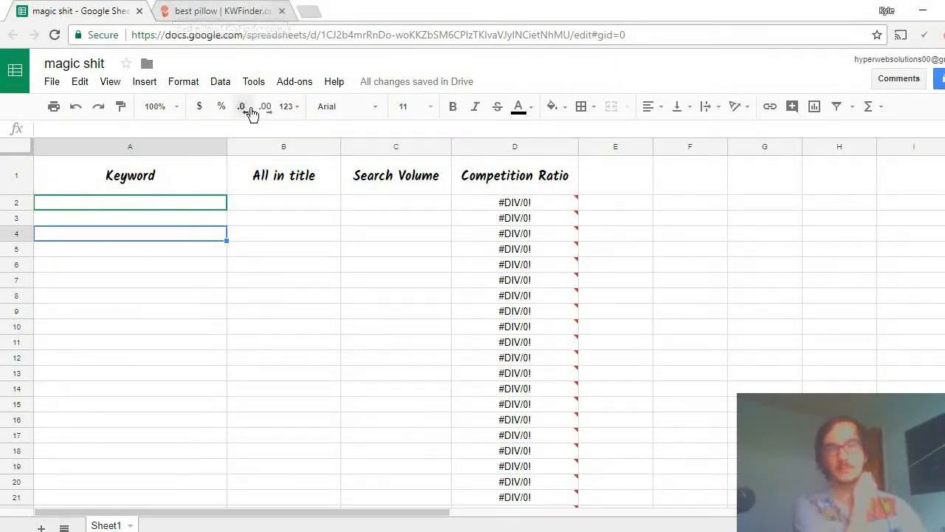
pyautogui.click(128, 202)
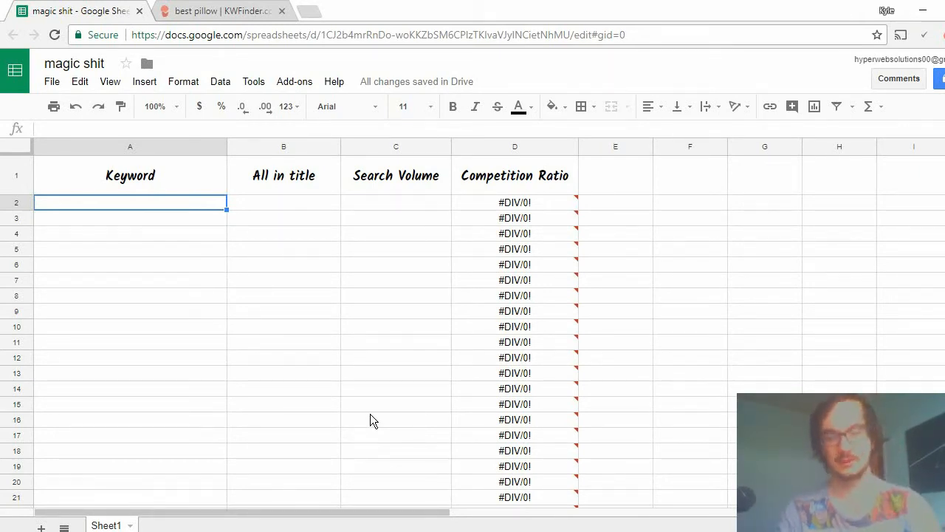
pyautogui.write('best cool')
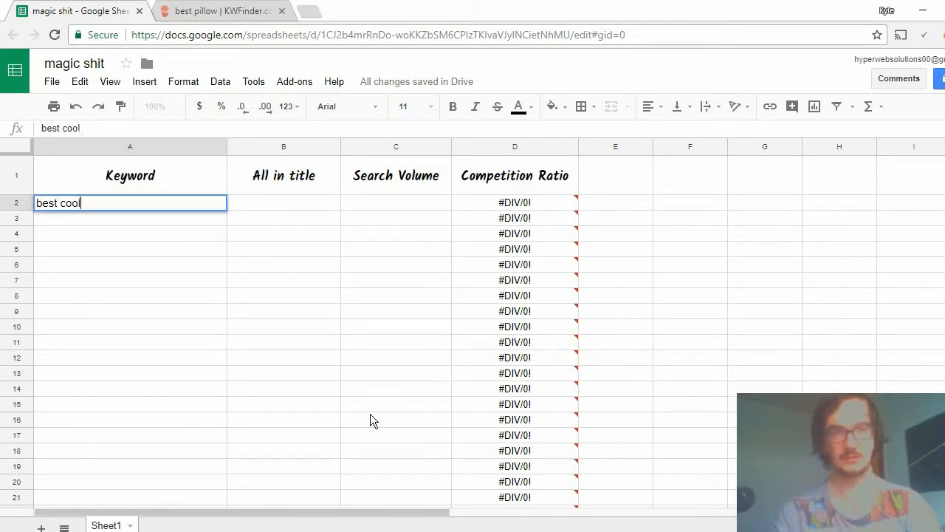
pyautogui.write('ing ')
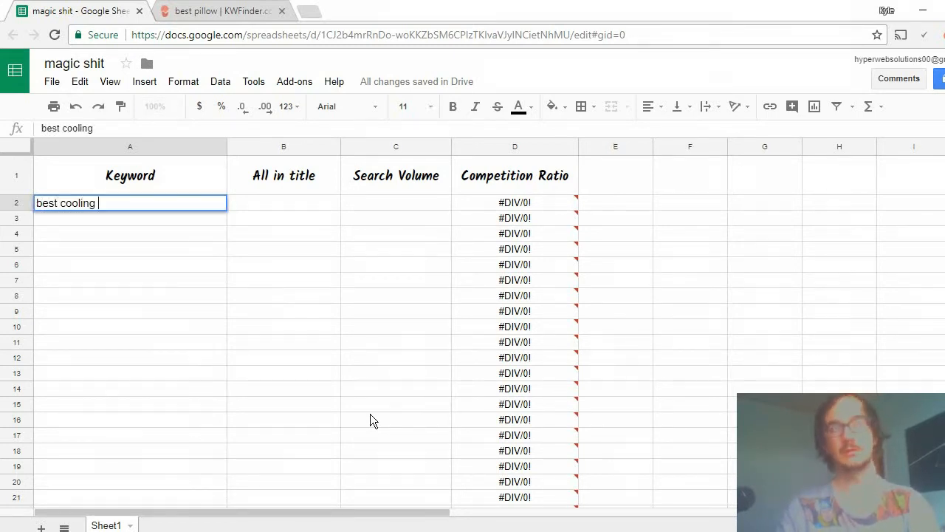
pyautogui.write('pillow for s')
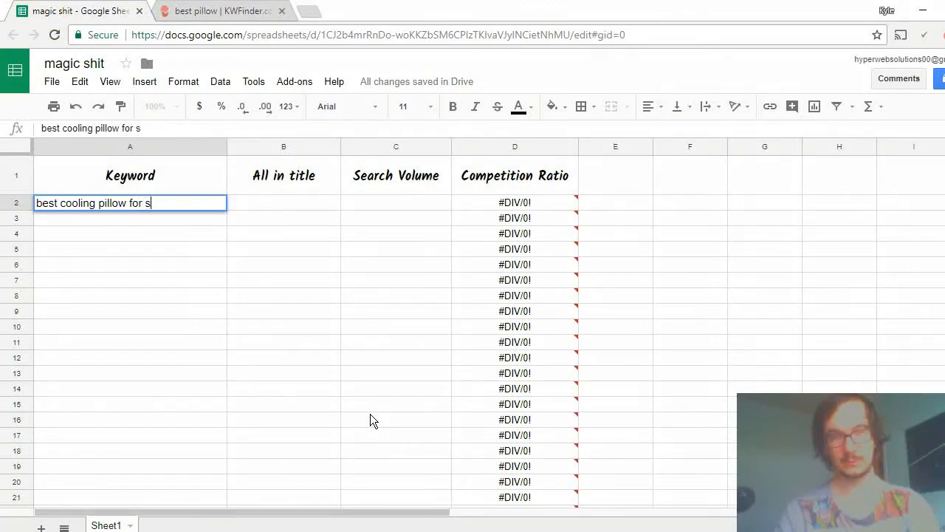
pyautogui.write('ide slee')
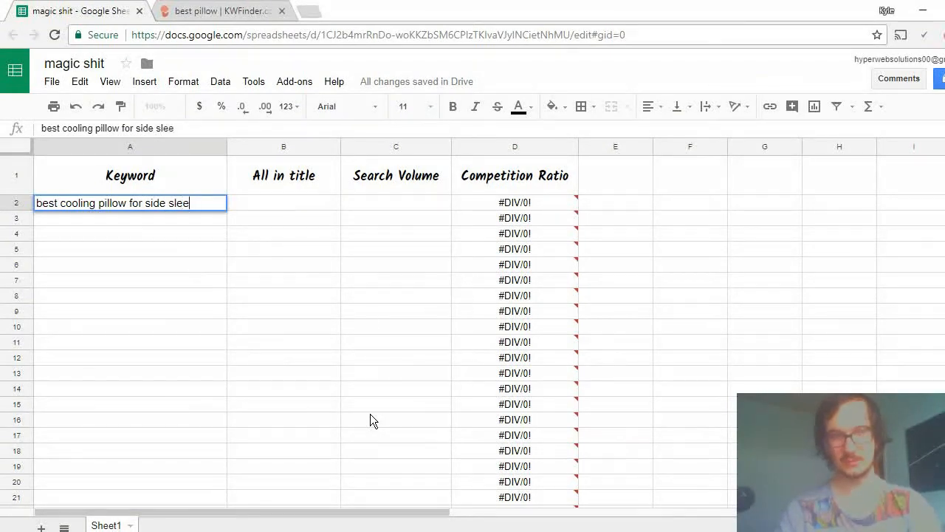
pyautogui.write('pers')
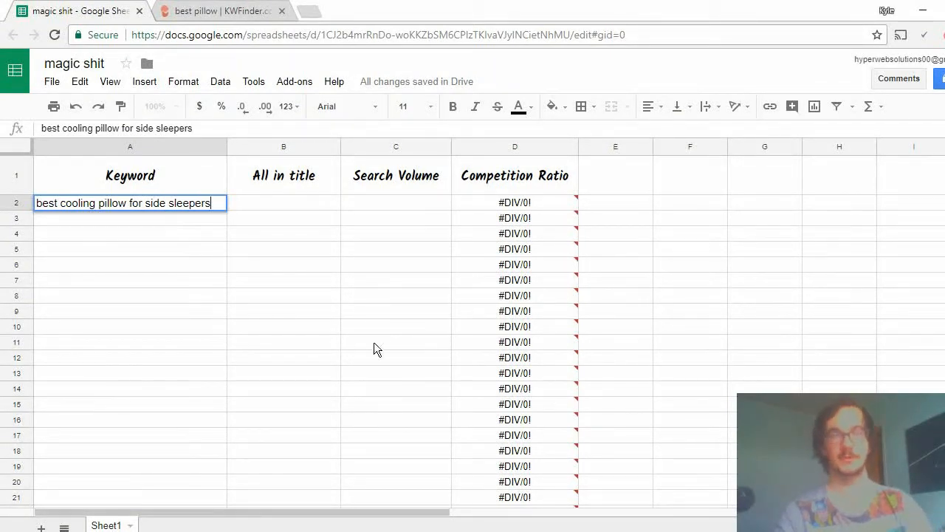
pyautogui.click(288, 214)
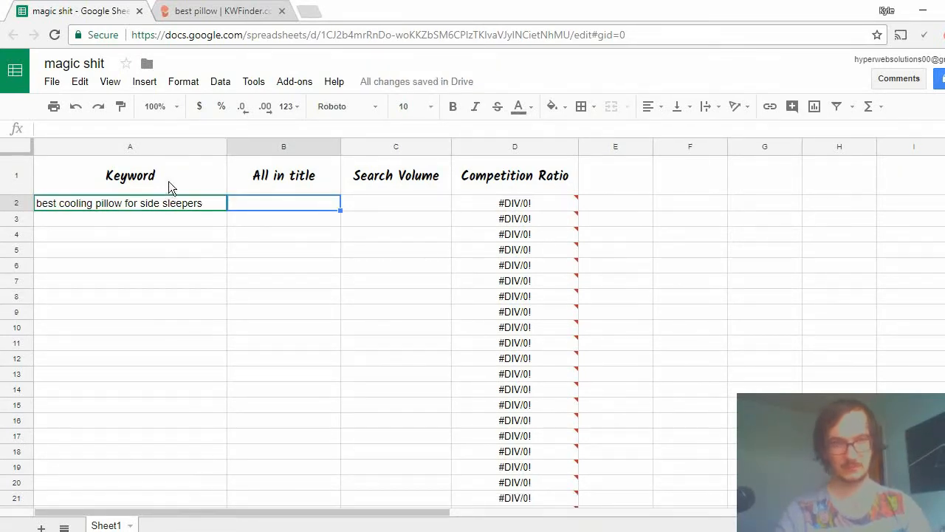
# Copy the keyword in cell A2, switch to the Notepad notes, and look up the allintitle count and search volume.
pyautogui.click(178, 201)
pyautogui.hotkey('ctrl', 'c')
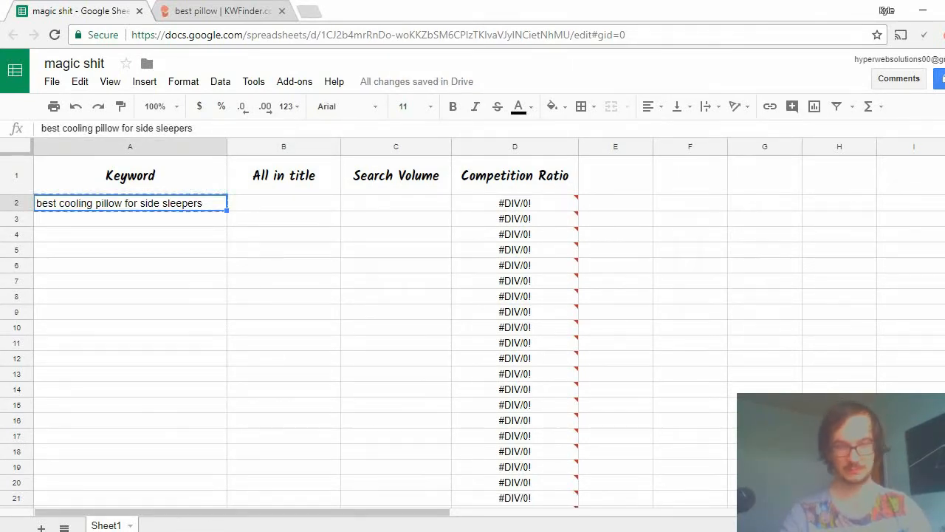
pyautogui.click(249, 475)
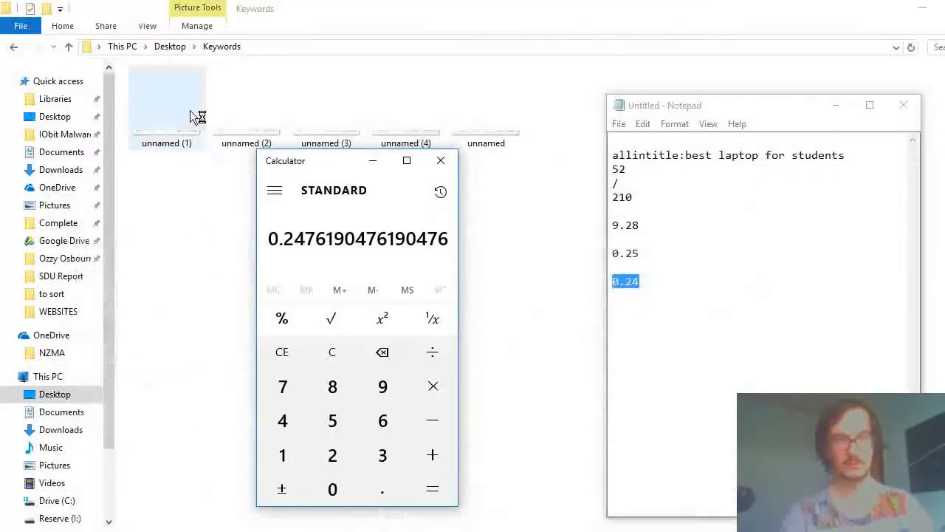
pyautogui.click(731, 156)
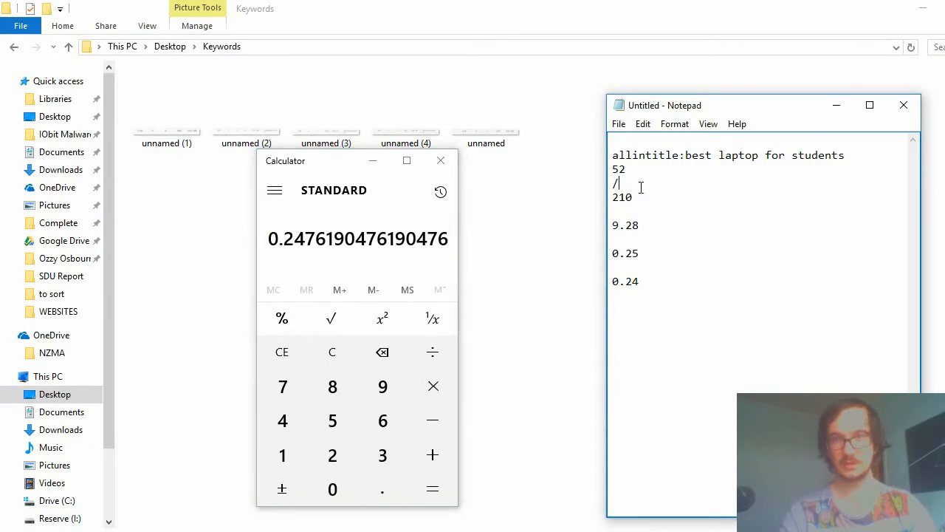
pyautogui.moveTo(633, 169); pyautogui.dragTo(613, 168)
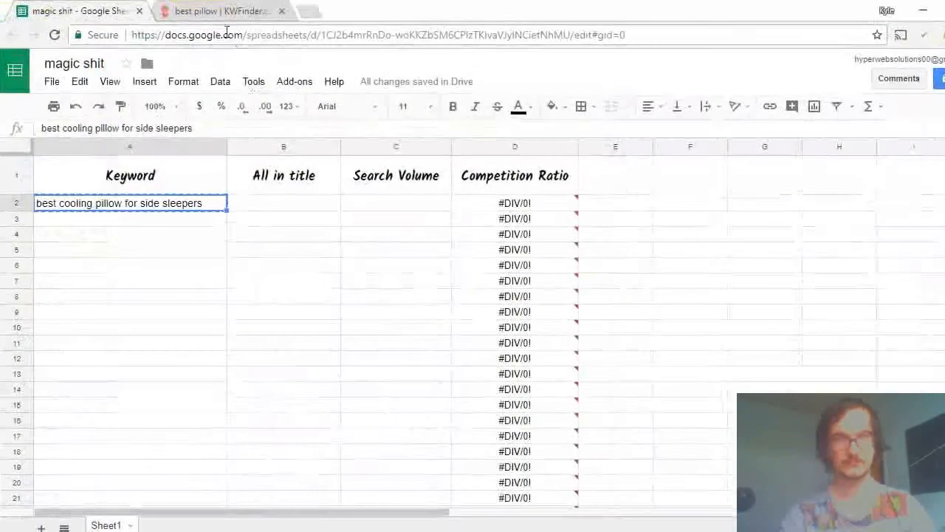
# Back in the spreadsheet, enter 52 for All in title and 210 for Search Volume in row 2, and check the Competition Ratio formula.
pyautogui.click(249, 207)
pyautogui.write('52')
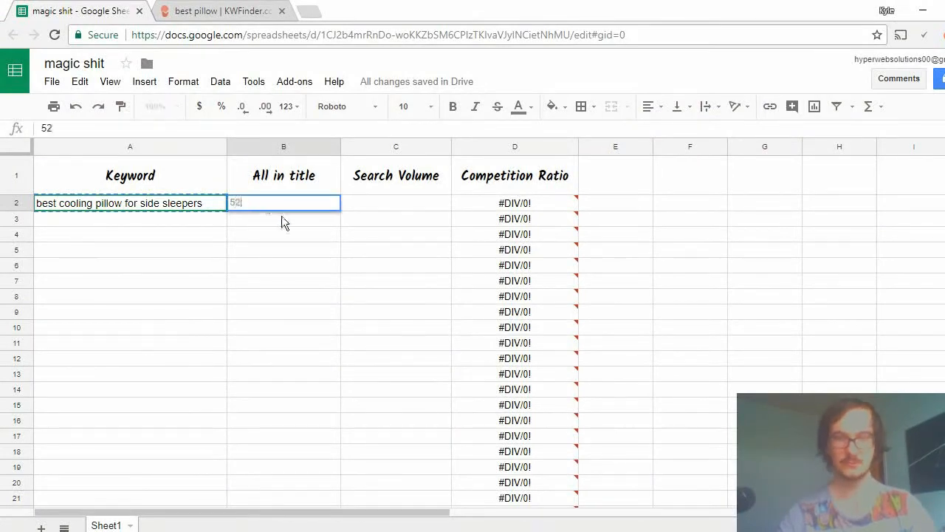
pyautogui.click(389, 208)
pyautogui.write('210')
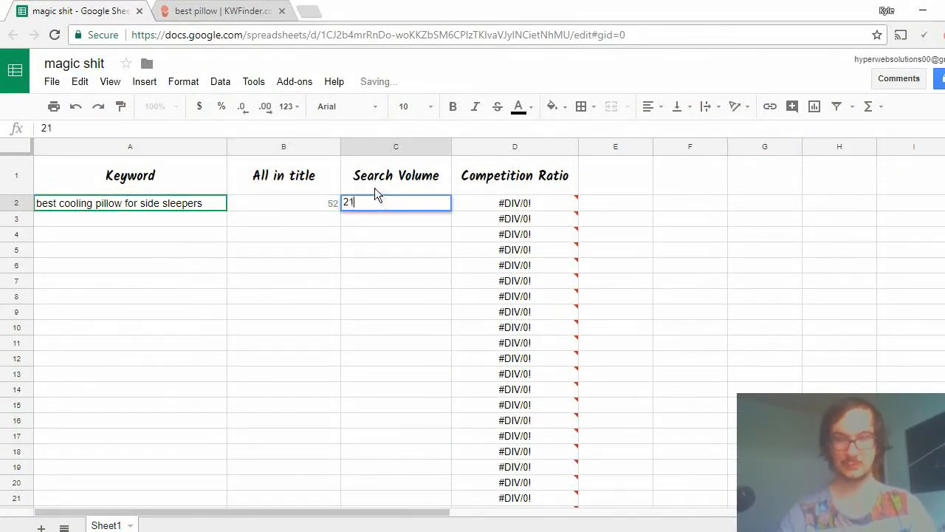
pyautogui.click(363, 282)
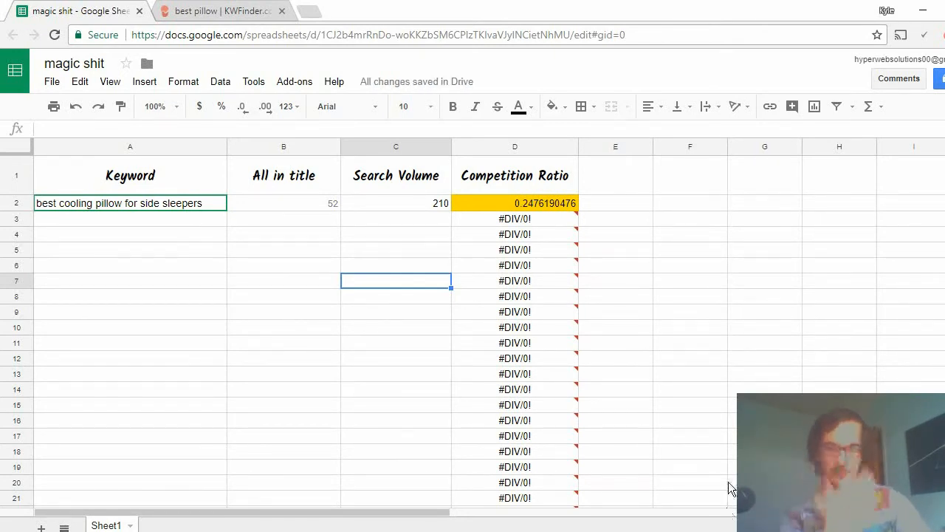
pyautogui.click(517, 205)
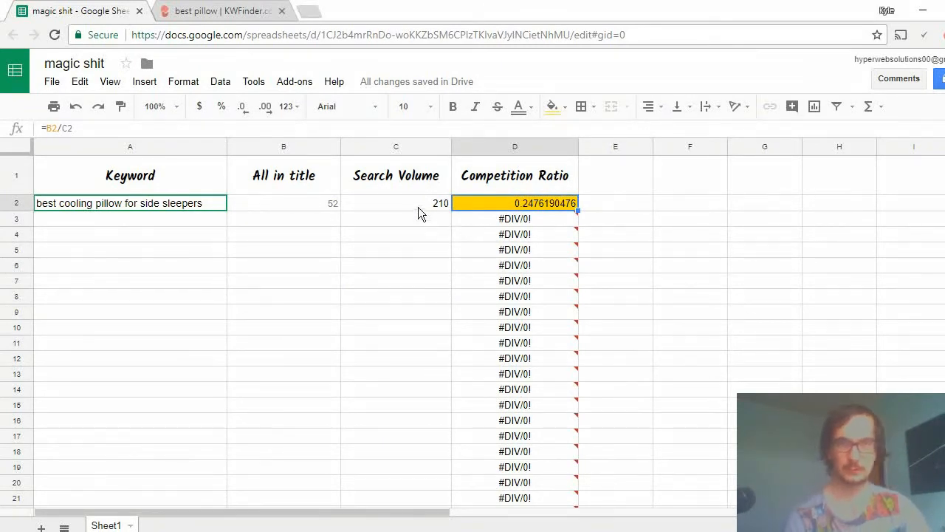
# Set the All in title value in row 2 to 500 and check the Competition Ratio cell.
pyautogui.click(303, 204)
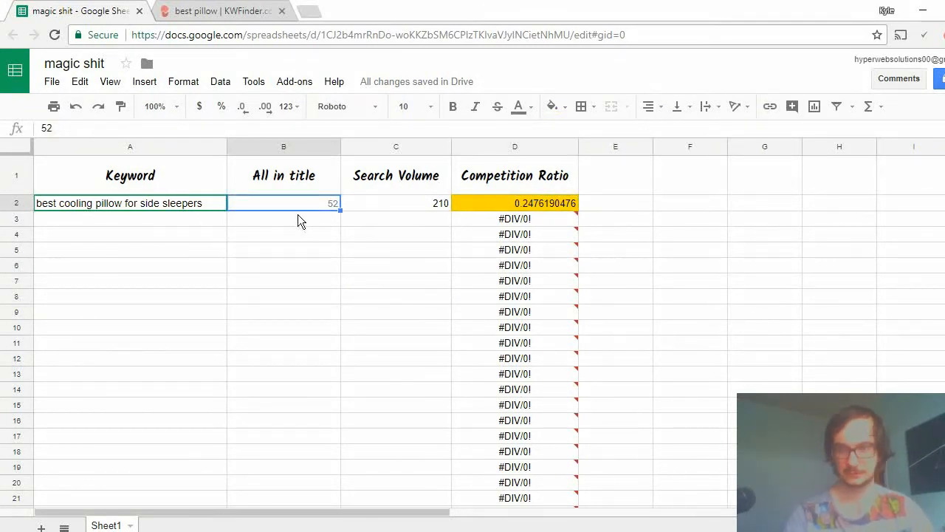
pyautogui.write('500')
pyautogui.click(283, 265)
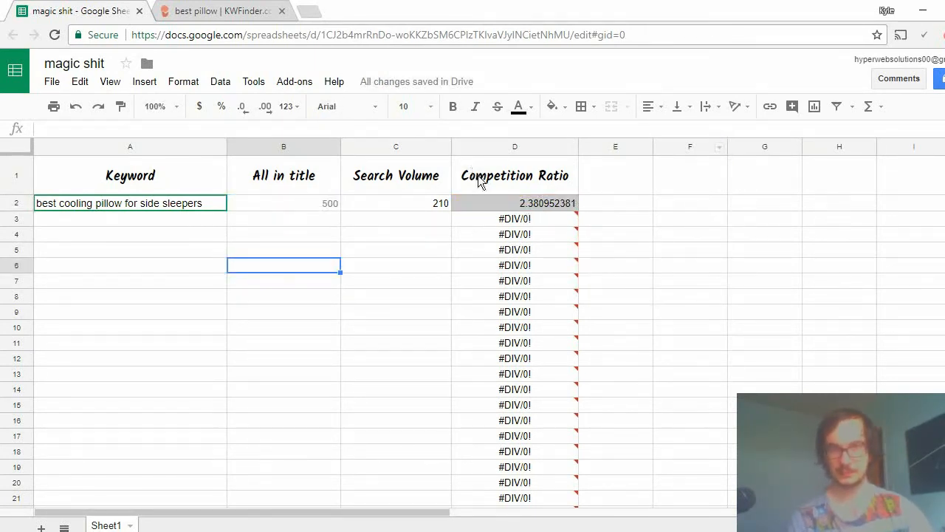
pyautogui.click(494, 202)
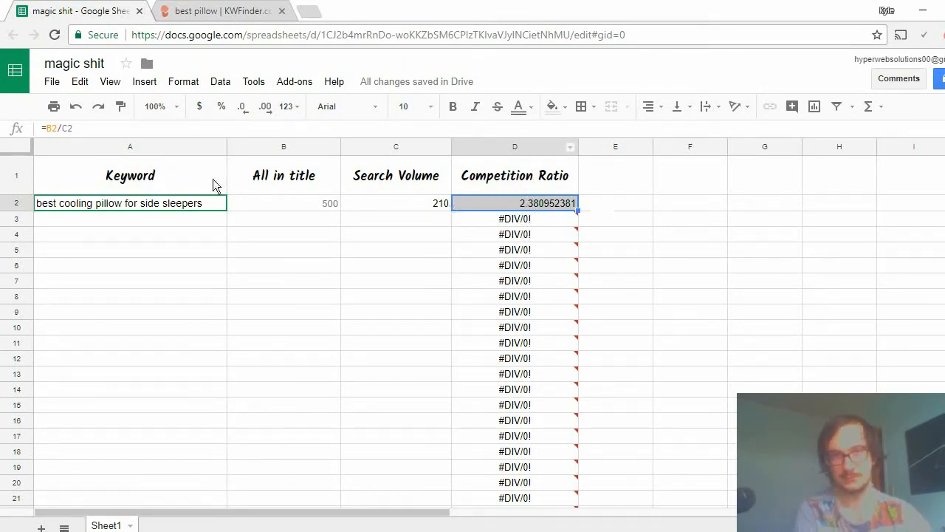
# Set the All in title value in row 2 to 3.
pyautogui.click(320, 207)
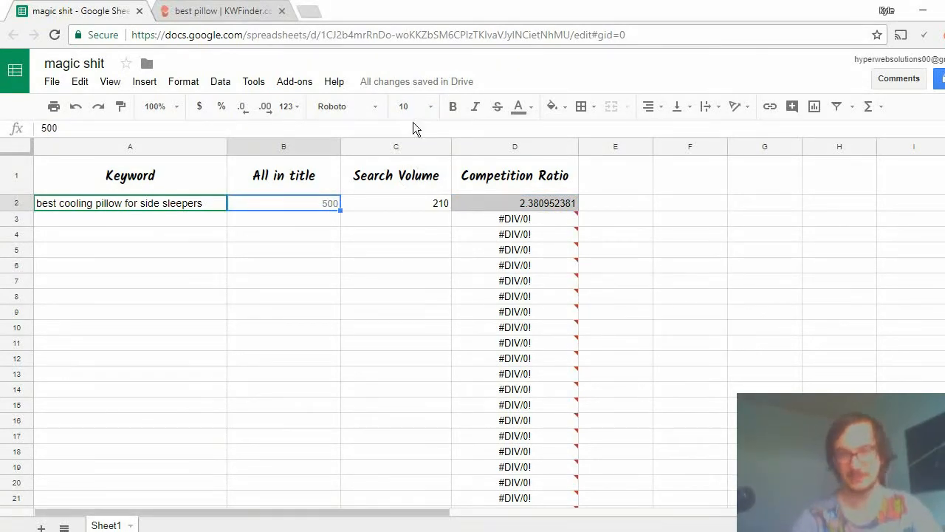
pyautogui.write('3')
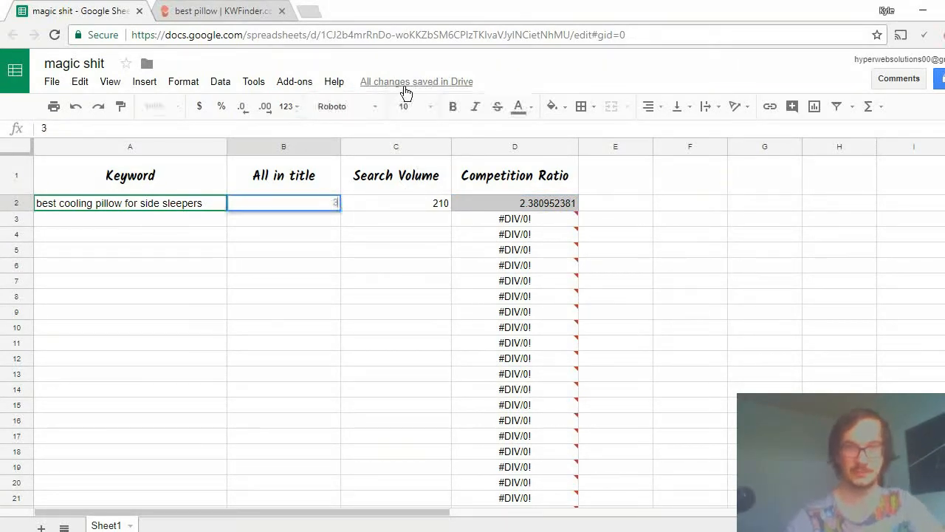
pyautogui.press('Return')
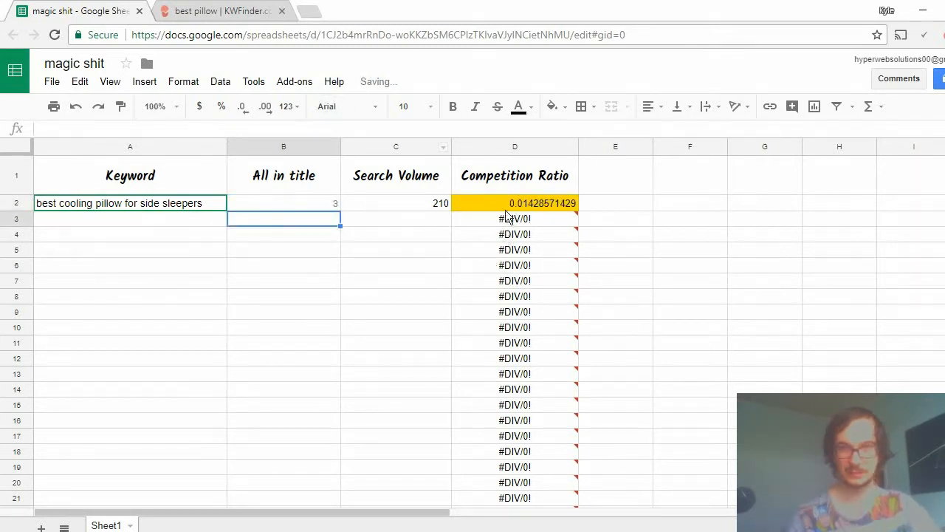
pyautogui.click(591, 296)
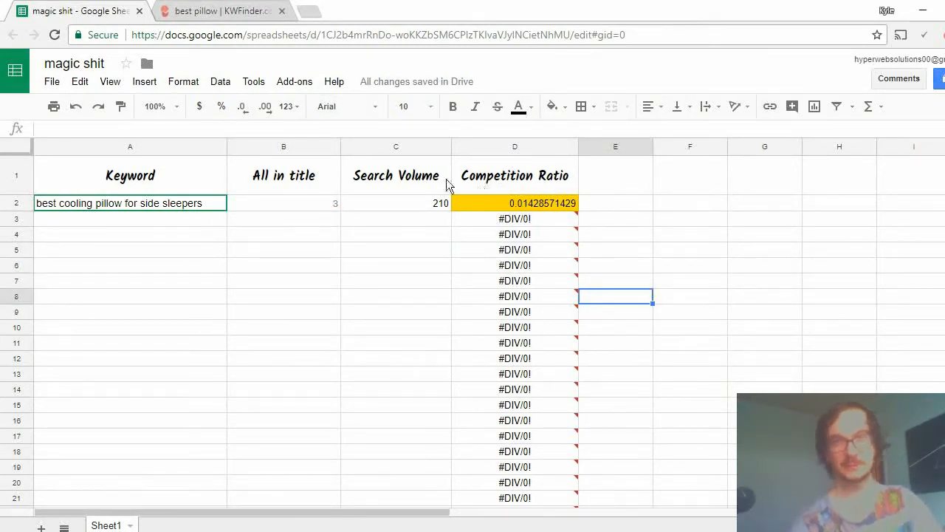
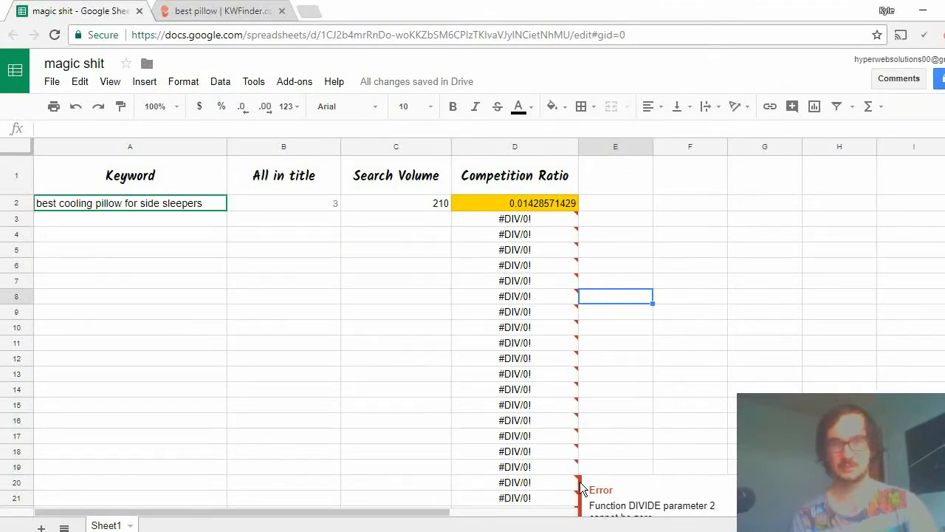
# Set the All in title value in row 2 to 52.
pyautogui.click(420, 209)
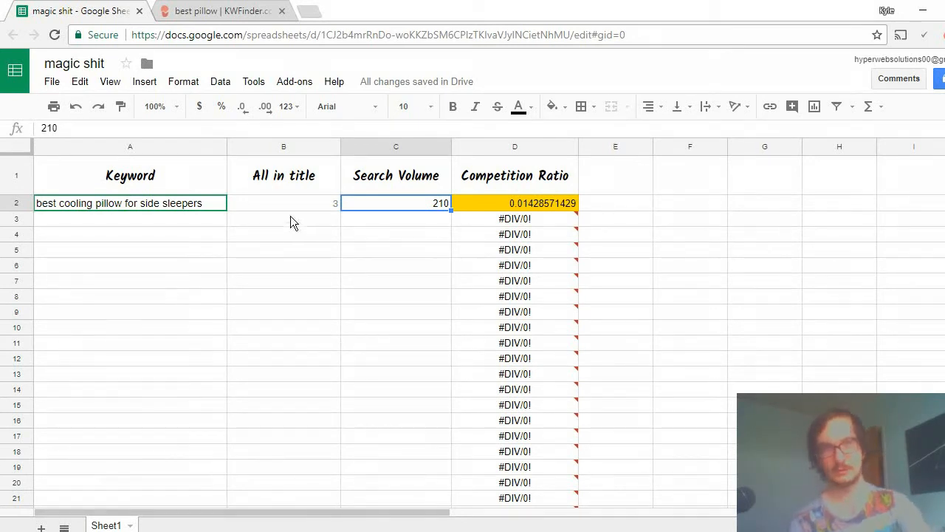
pyautogui.click(306, 207)
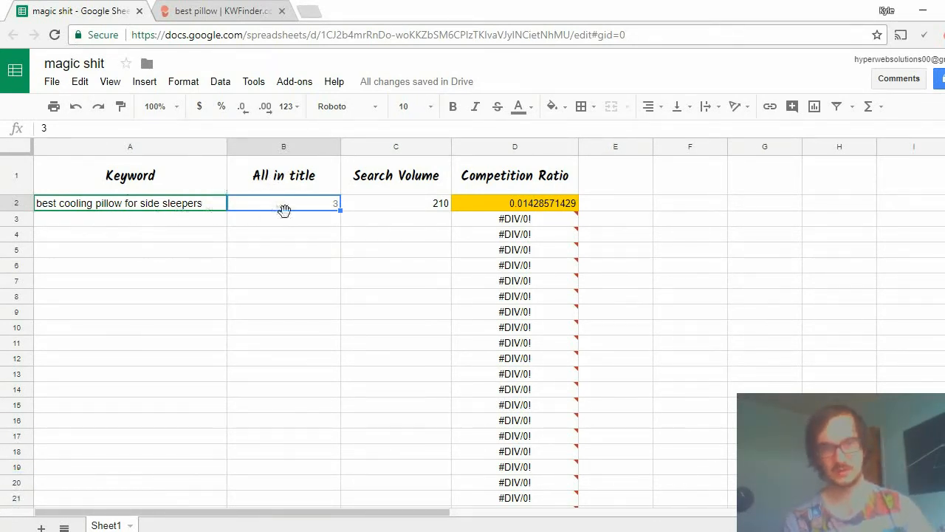
pyautogui.write('52')
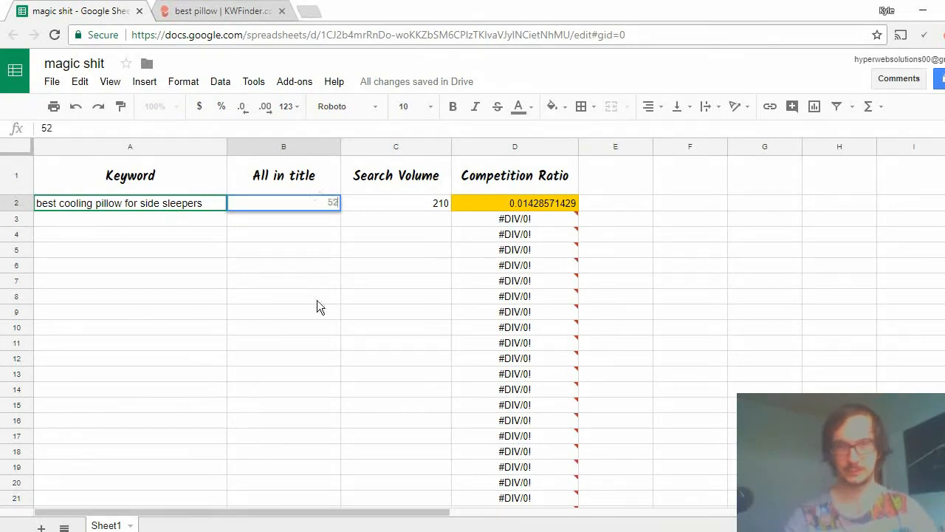
pyautogui.press('Return')
# Enter the keyword "hydraluxe air pillow review" in cell A3 and copy that cell.
pyautogui.click(150, 223)
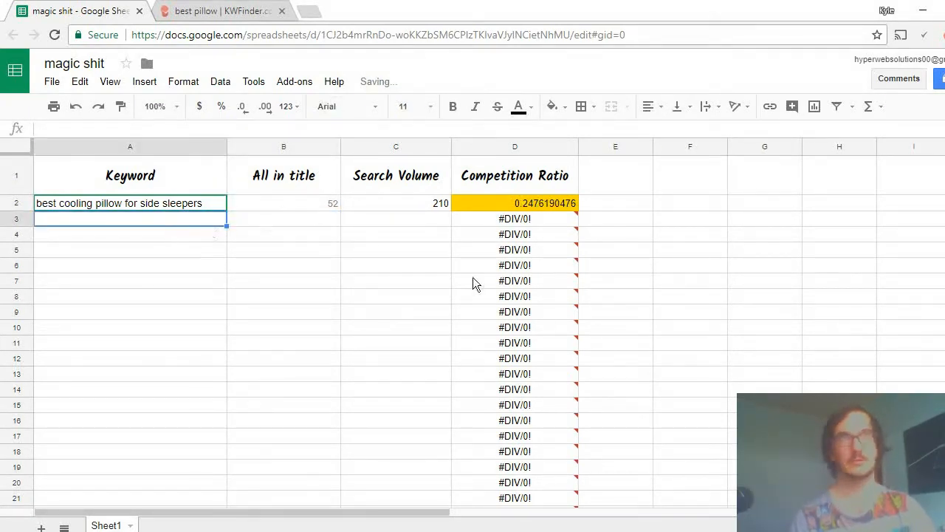
pyautogui.moveTo(548, 323)
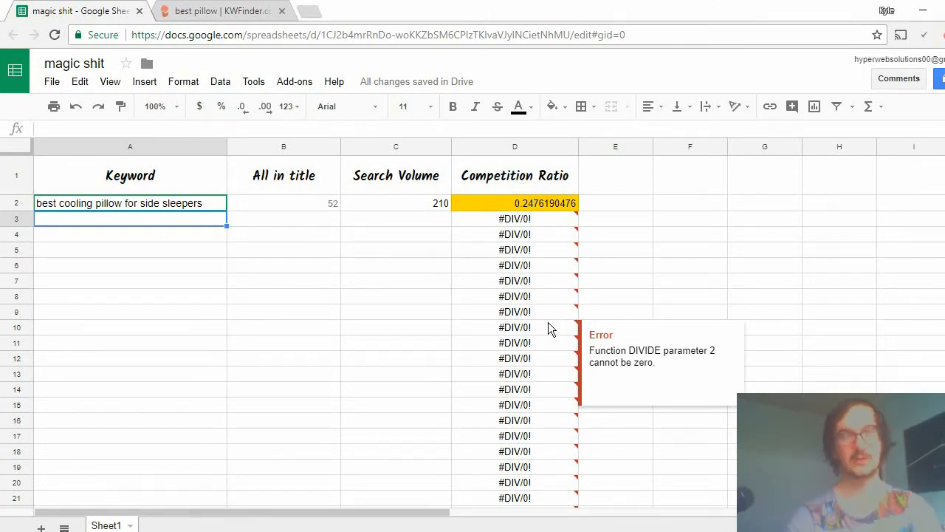
pyautogui.write('hy')
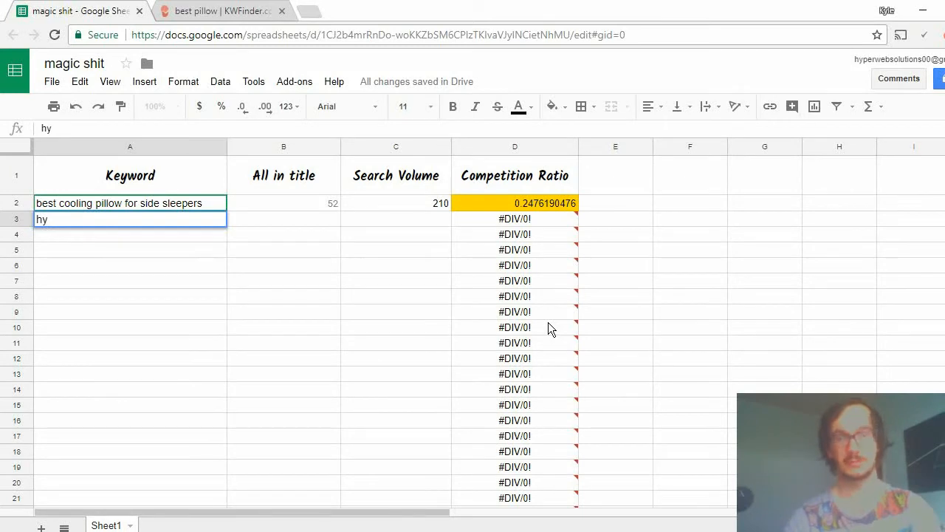
pyautogui.write('d')
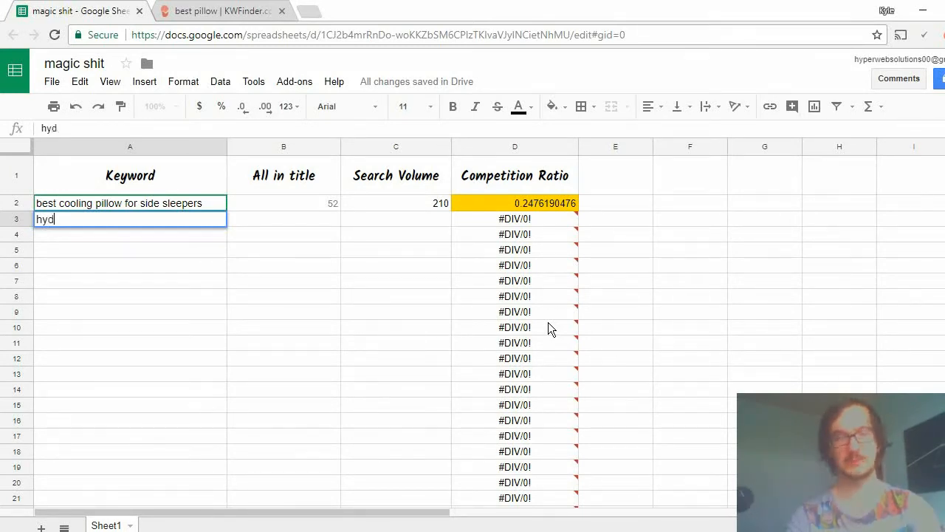
pyautogui.write('ralu')
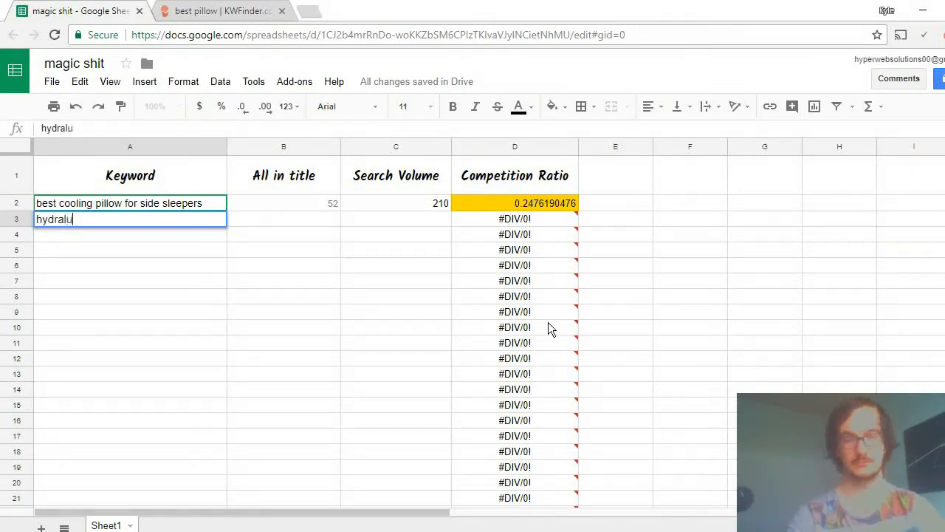
pyautogui.write('xe')
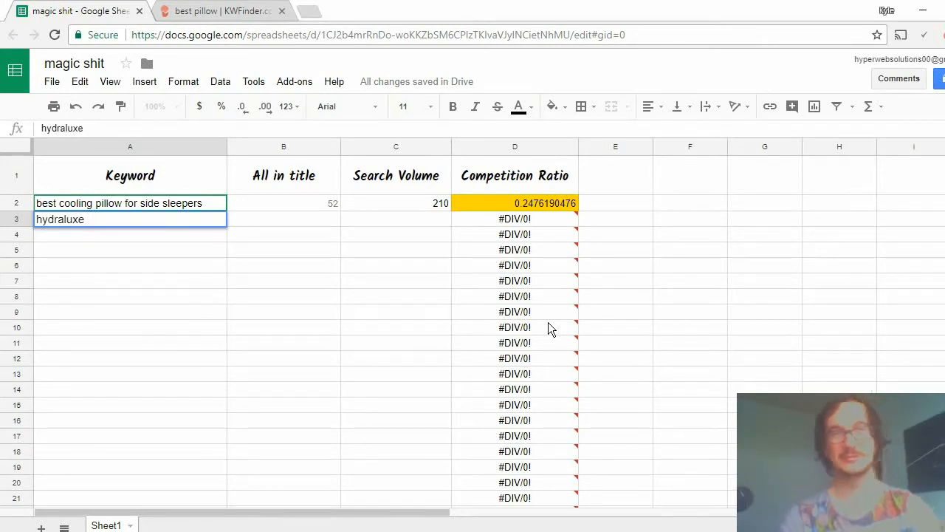
pyautogui.write(' air ')
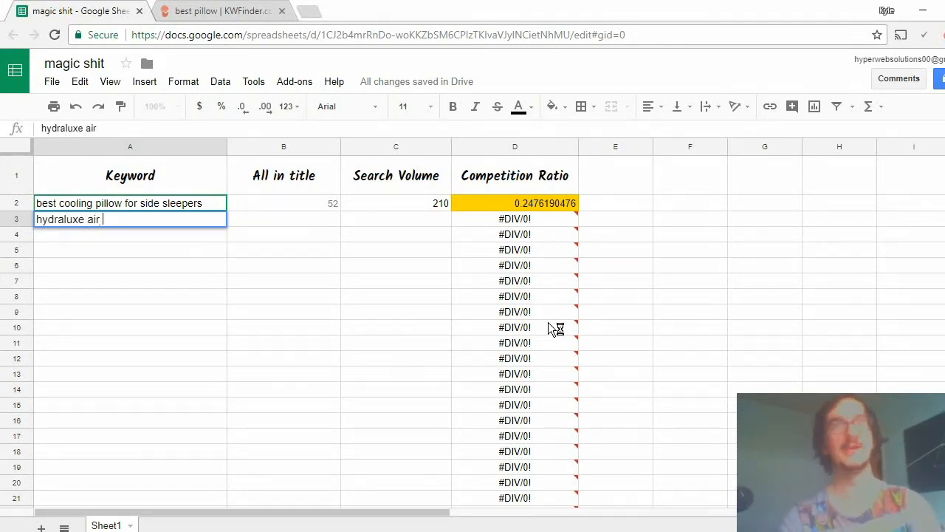
pyautogui.write('pillow ')
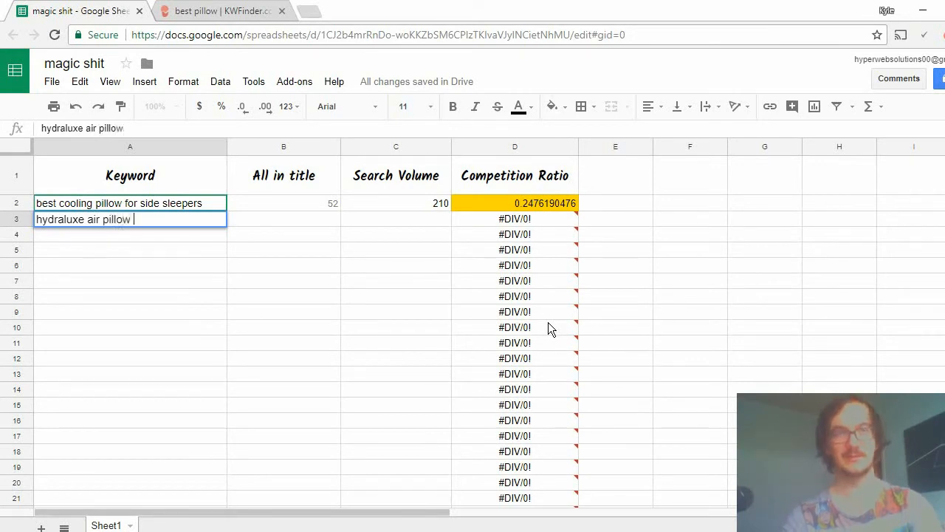
pyautogui.write('review')
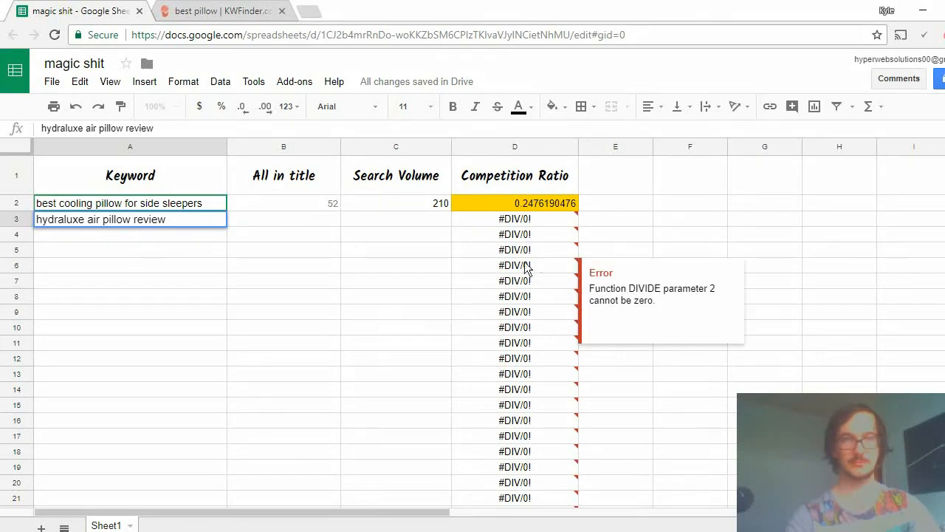
pyautogui.click(335, 273)
pyautogui.click(215, 223)
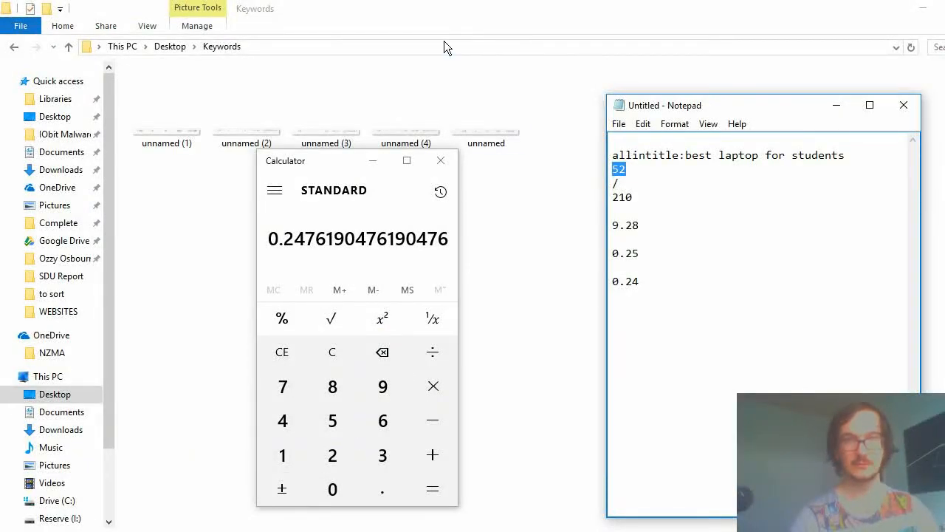
# Close the Calculator and minimize the Notepad notes, returning to the spreadsheet in Chrome.
pyautogui.click(441, 160)
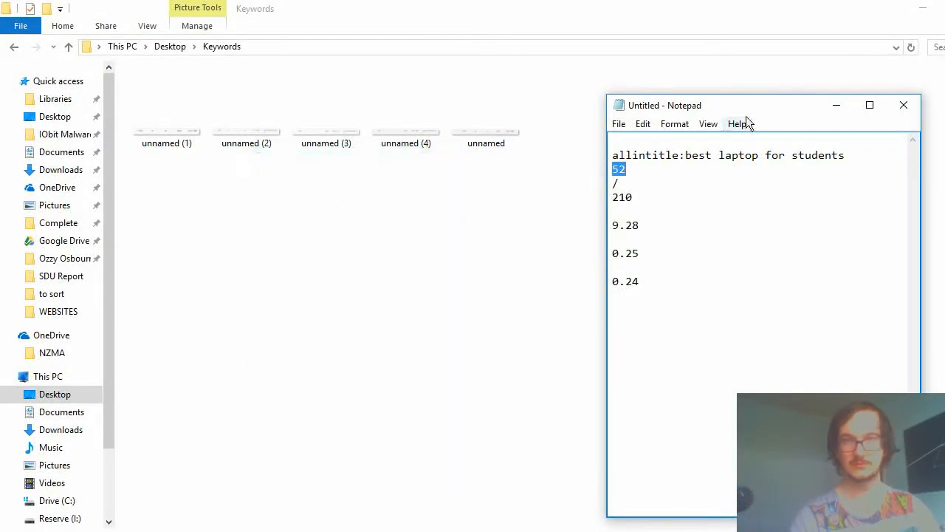
pyautogui.click(838, 108)
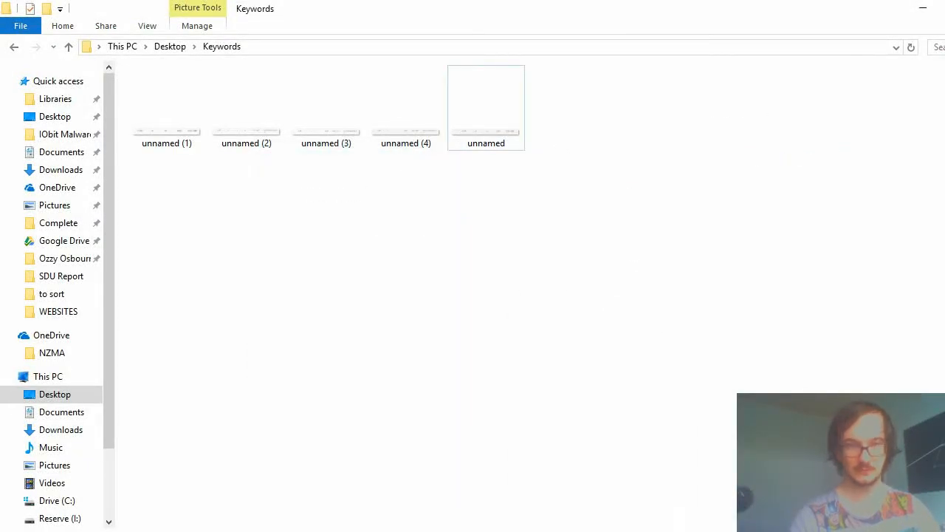
pyautogui.hotkey('alt', 'Tab')
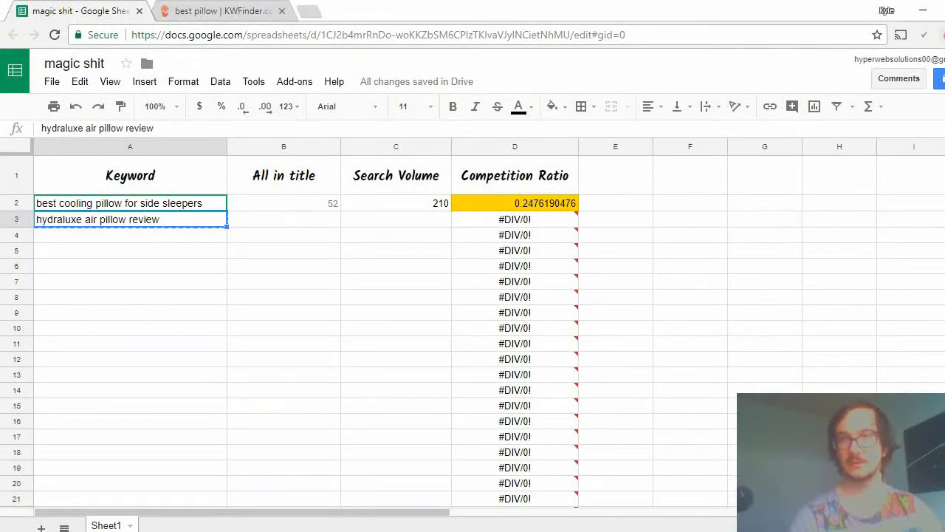
# Open a new incognito browser window and go to google.com.
pyautogui.click(944, 35)
pyautogui.click(932, 139)
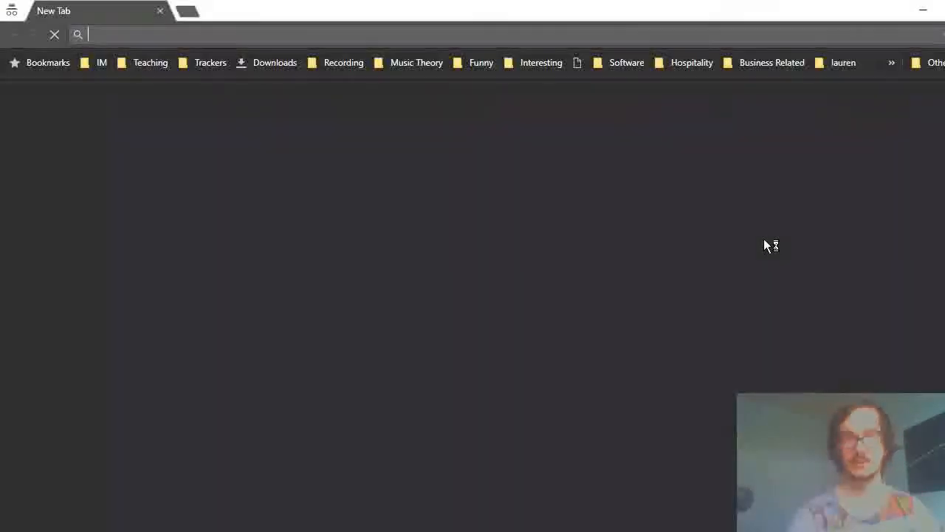
pyautogui.write('google.com')
pyautogui.press('Return')
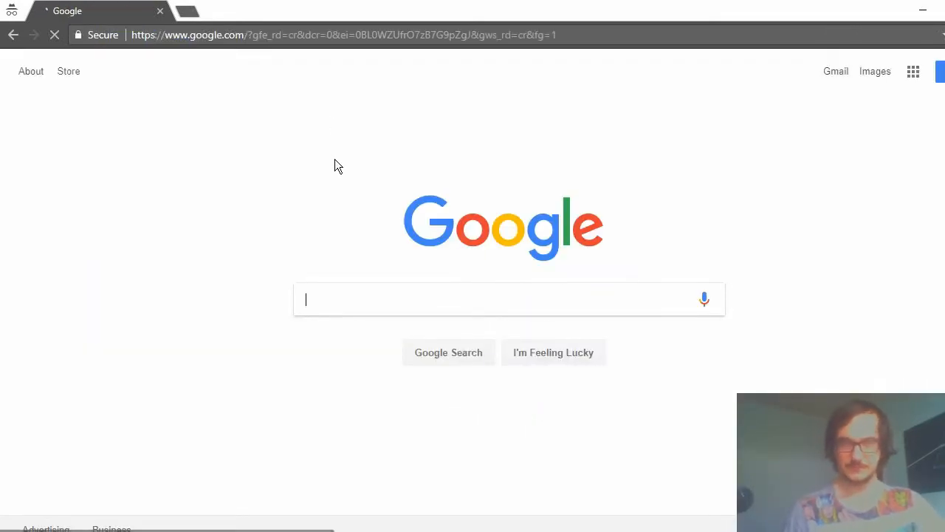
# Search Google for "allintitle:hydraluxe air pillow review" using the copied keyword.
pyautogui.write('all')
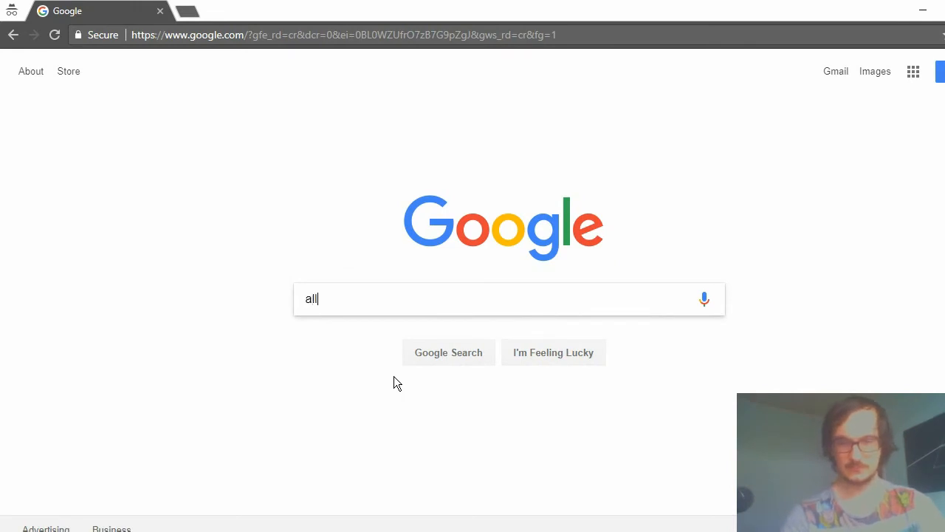
pyautogui.write('intitle:')
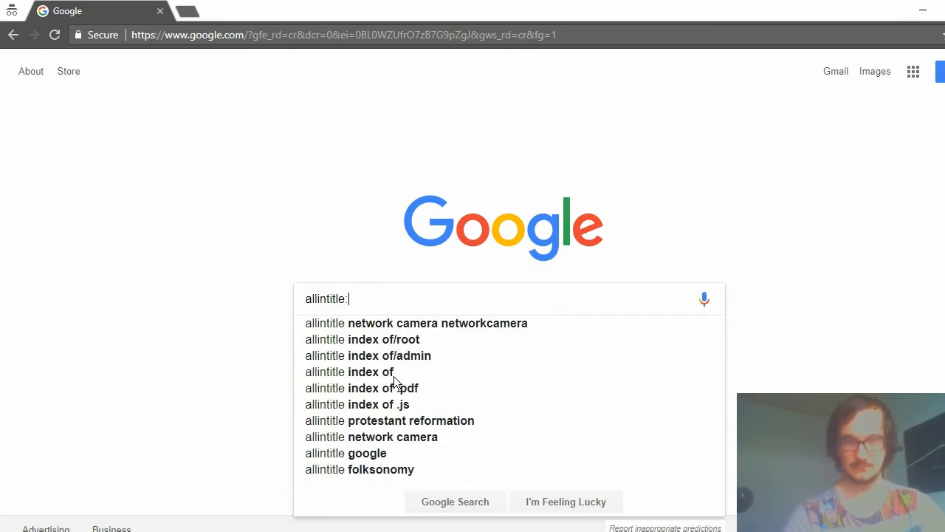
pyautogui.write('hydraluxe air pillow review')
pyautogui.press('Return')
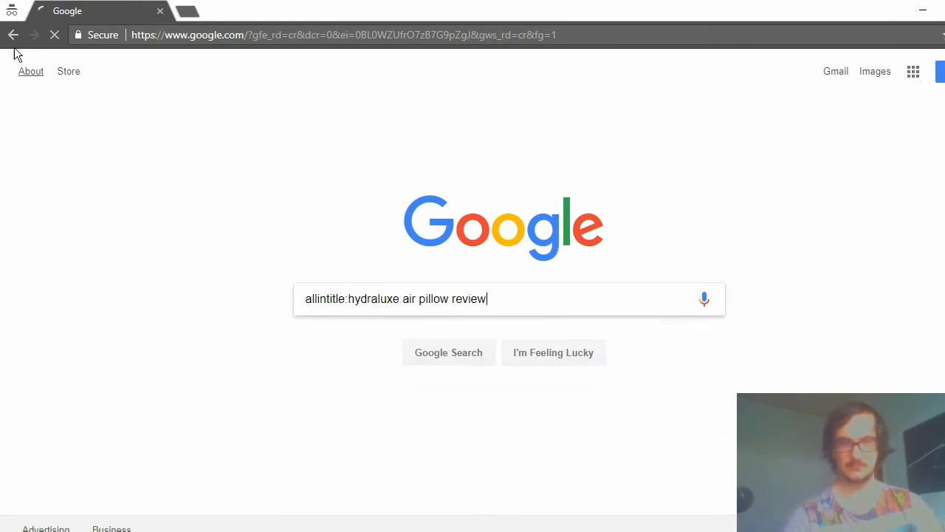
# Check the number of allintitle results against the keyword in the search query.
pyautogui.moveTo(140, 157); pyautogui.dragTo(103, 163)
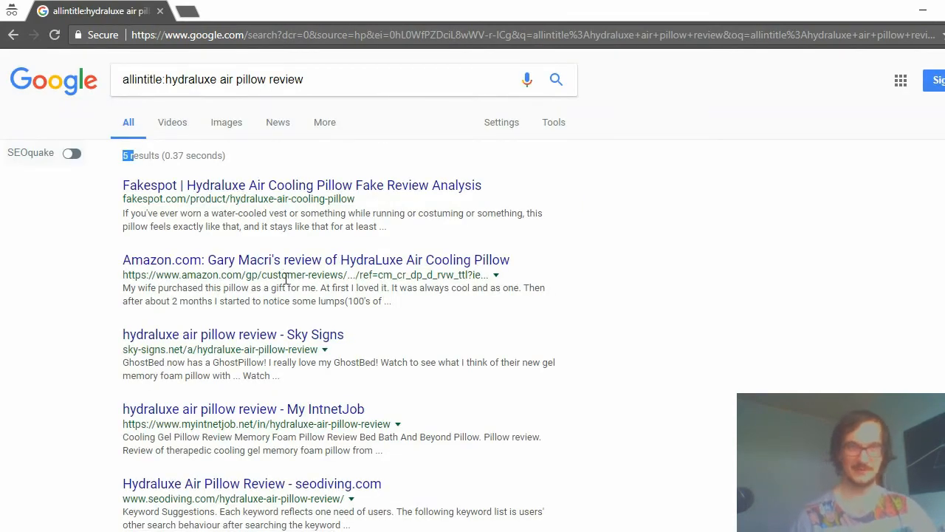
pyautogui.moveTo(163, 79); pyautogui.dragTo(565, 96)
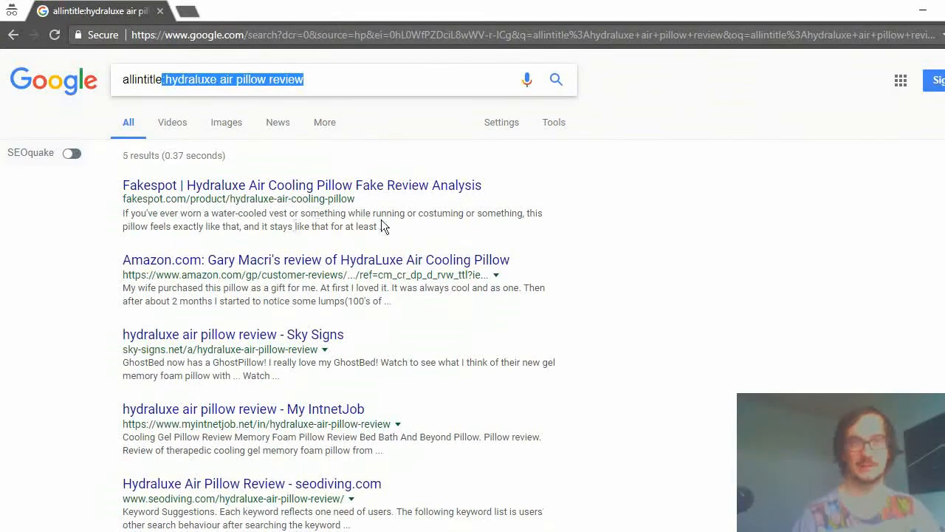
pyautogui.click(351, 139)
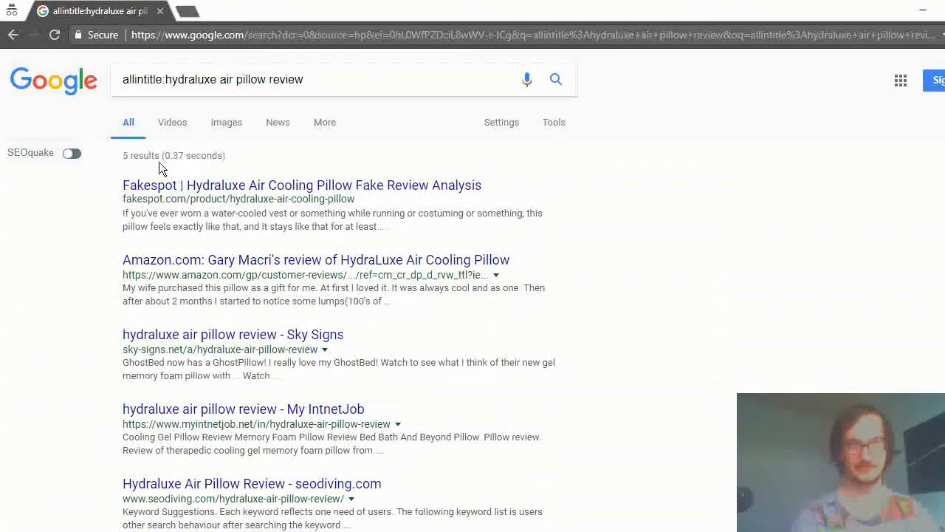
pyautogui.moveTo(129, 156); pyautogui.dragTo(118, 159)
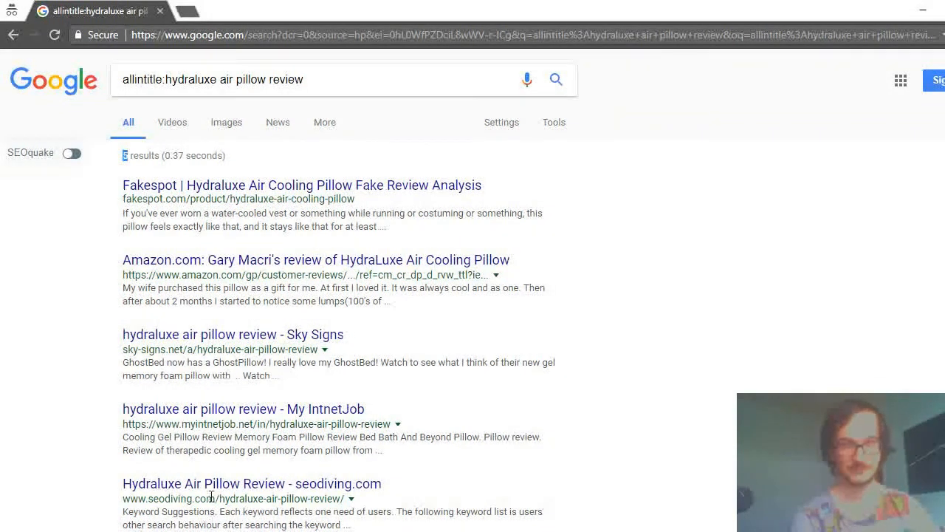
# Open the Fakespot and Sky Signs search results in separate background tabs.
pyautogui.middleClick(232, 187)
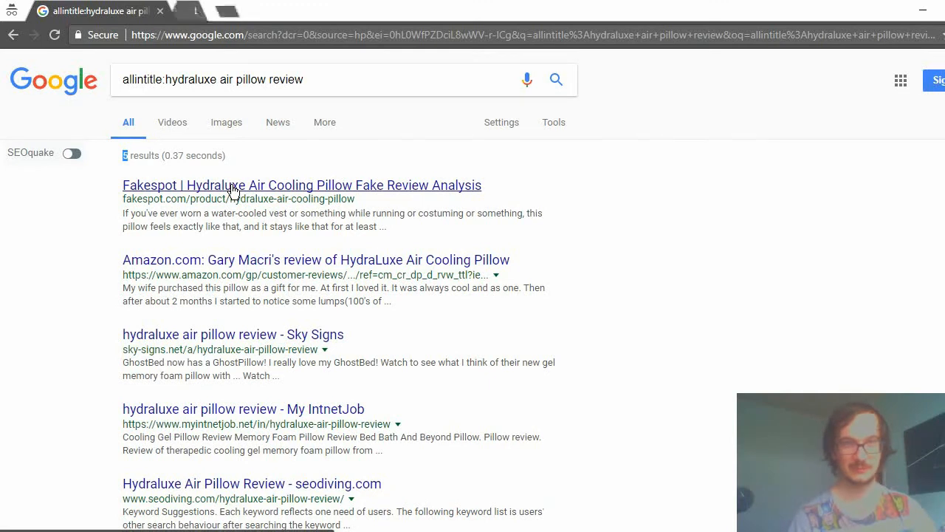
pyautogui.middleClick(236, 263)
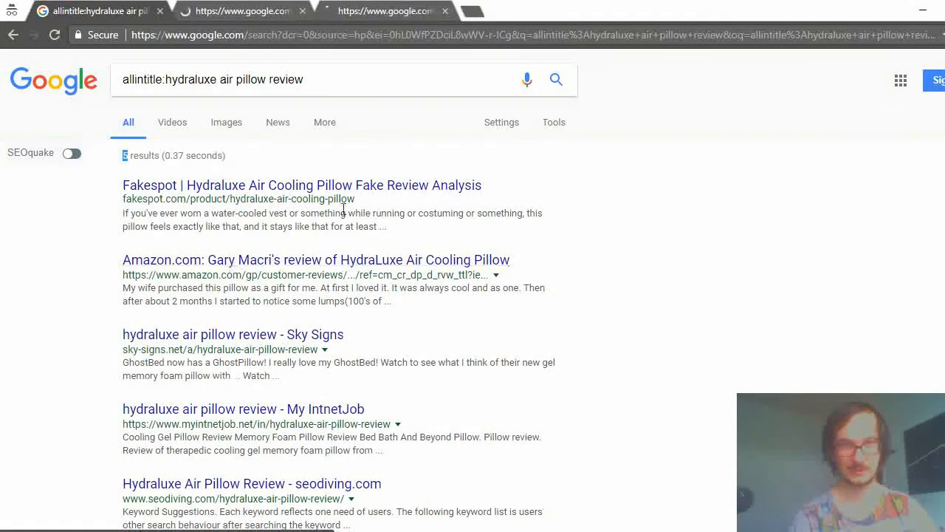
pyautogui.click(445, 11)
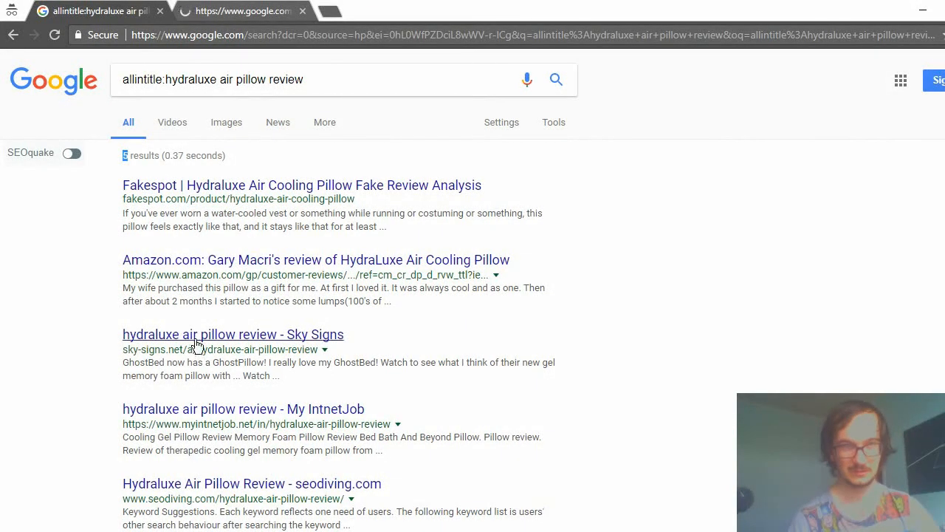
pyautogui.middleClick(196, 338)
# Examine the Fakespot review analyzer page for the HydraLuxe Air Cooling Pillow to judge its content as competition.
pyautogui.click(238, 11)
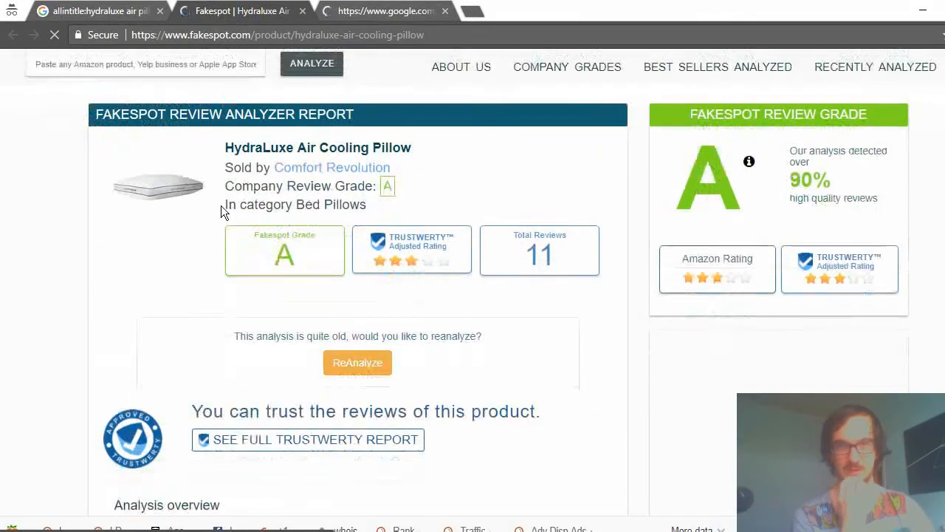
pyautogui.scroll(-10, 221, 207)
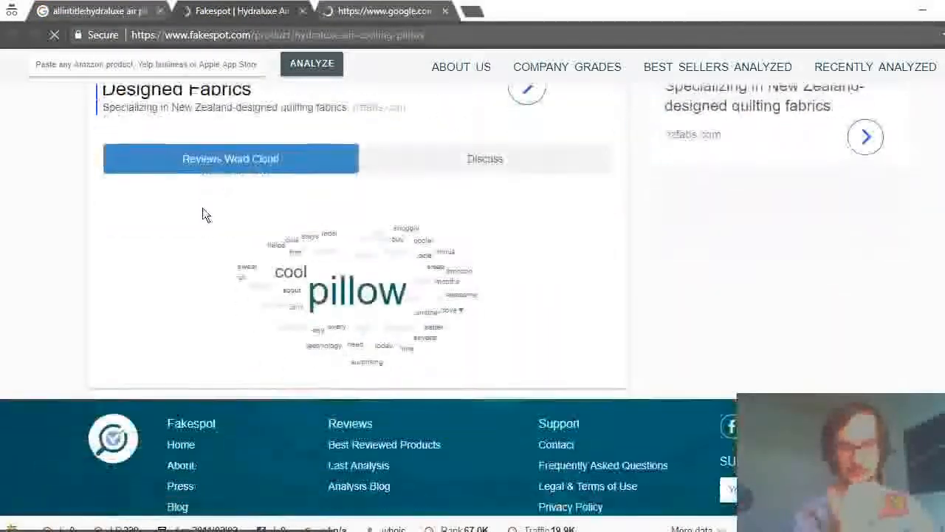
pyautogui.scroll(10, 207, 208)
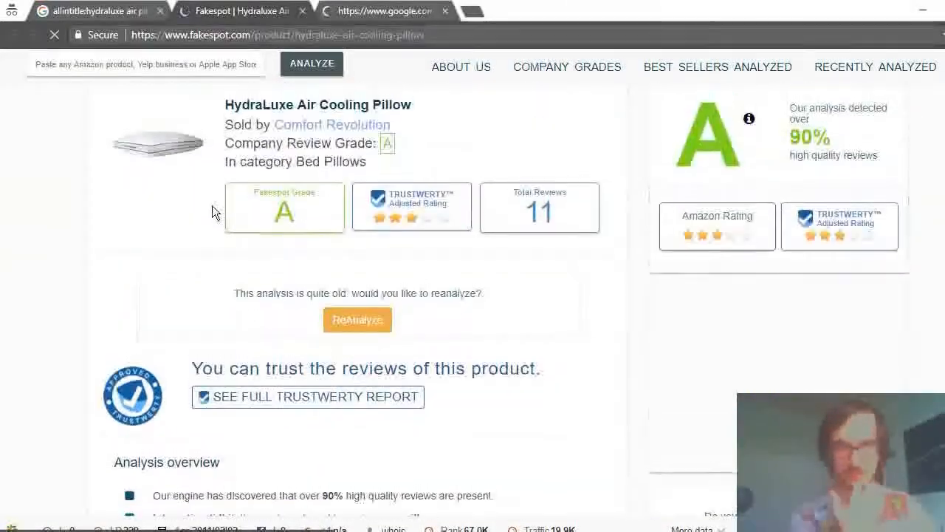
pyautogui.scroll(2, 212, 205)
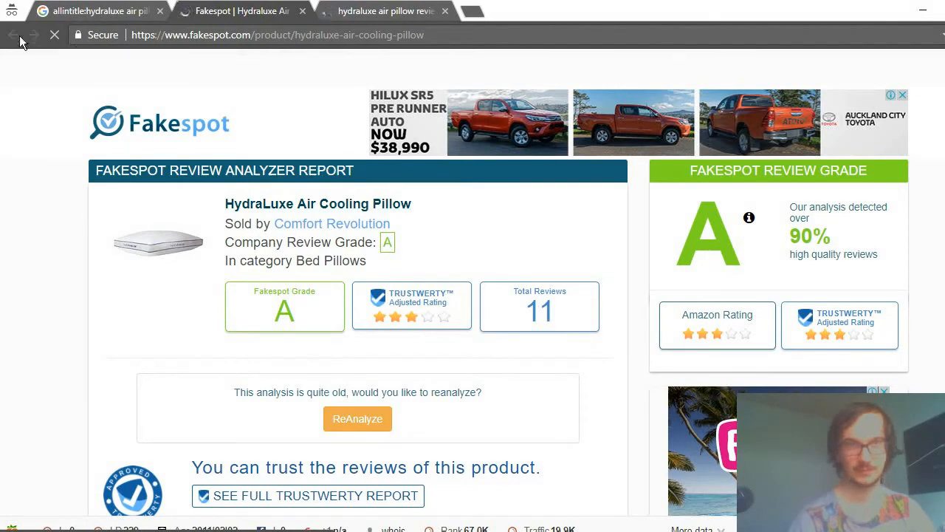
# Return to the search results and examine the Sky Signs page on the hydraluxe air pillow review keyword.
pyautogui.click(71, 10)
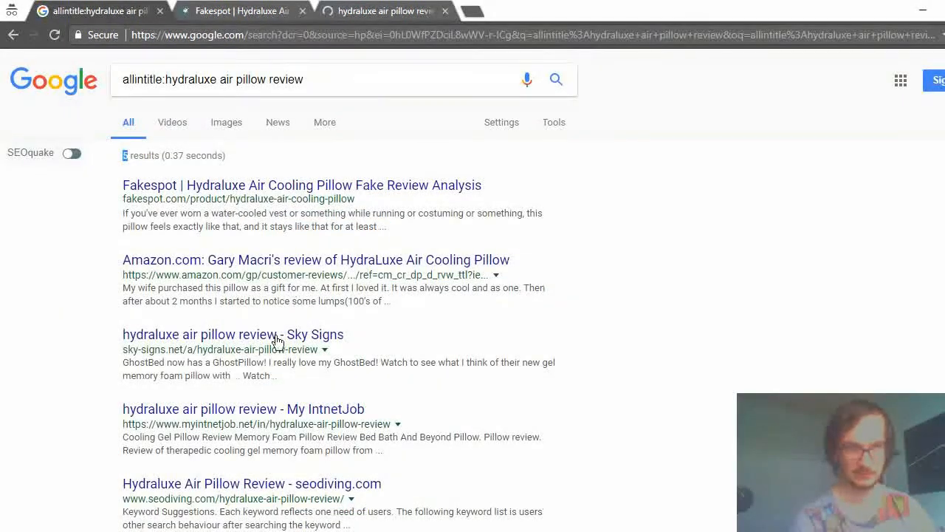
pyautogui.click(207, 336)
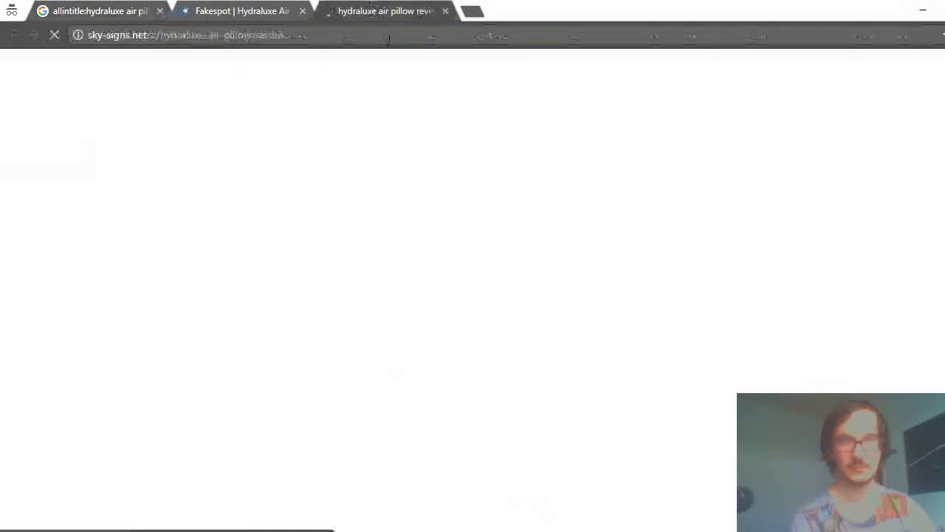
pyautogui.scroll(-13, 413, 269)
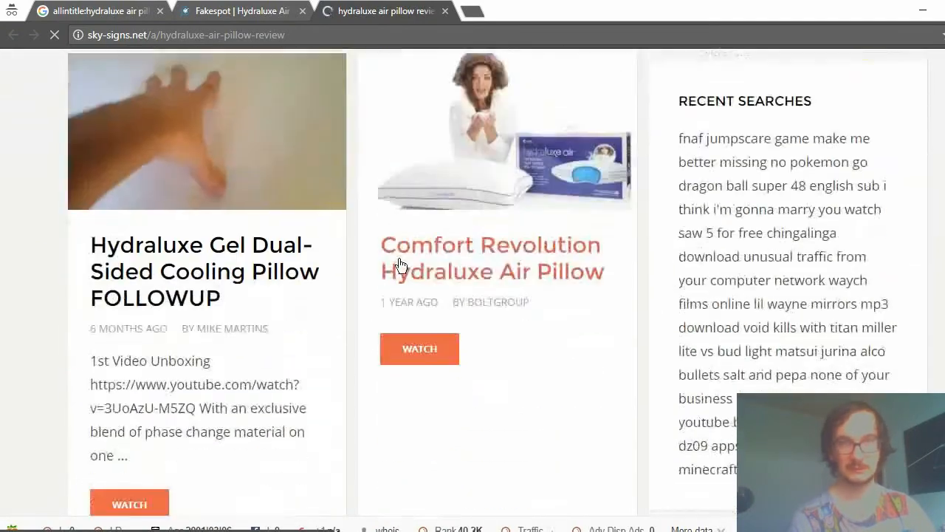
# Look through the Sky Signs page's video listings, close the page and return to the allintitle search results.
pyautogui.scroll(-10, 390, 237)
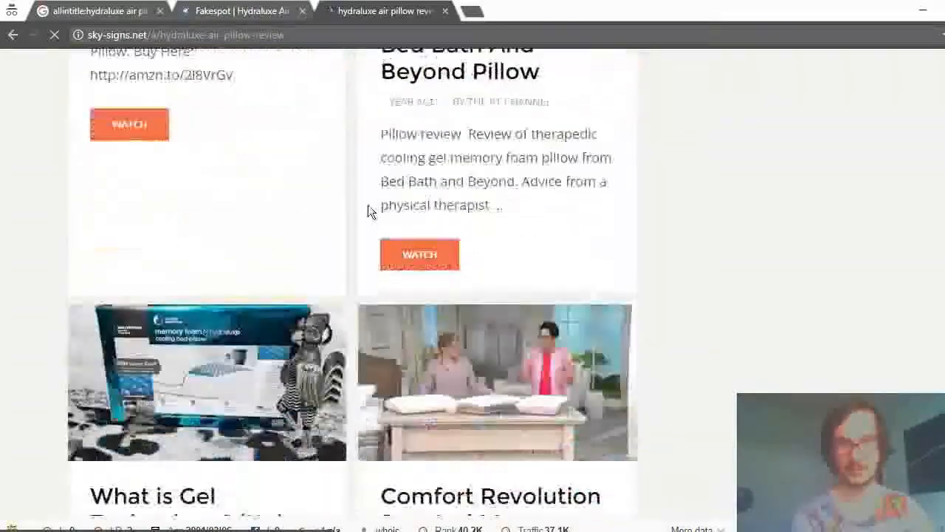
pyautogui.scroll(8, 365, 196)
pyautogui.scroll(10, 365, 193)
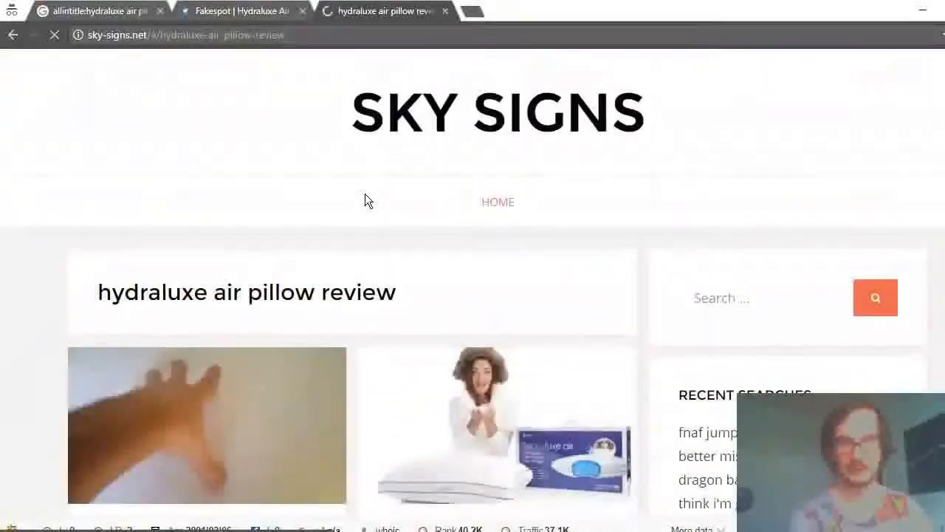
pyautogui.click(442, 11)
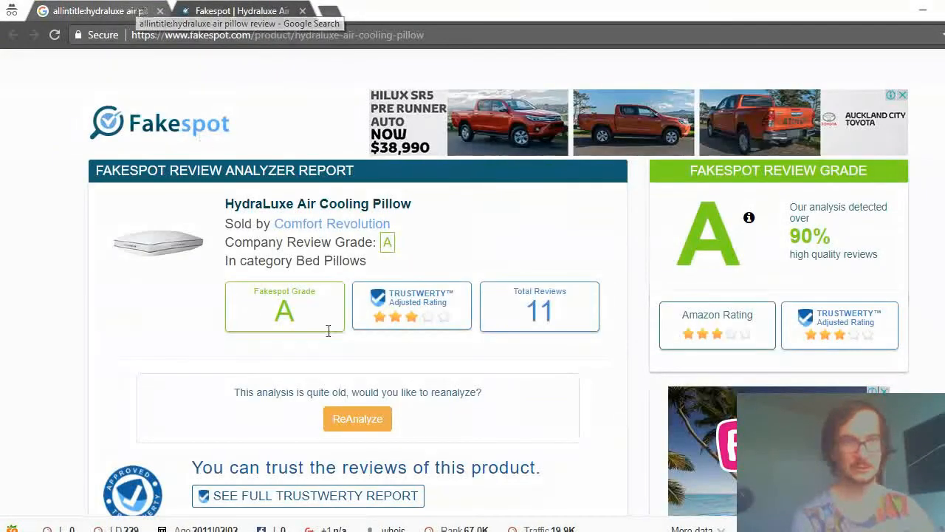
pyautogui.click(122, 11)
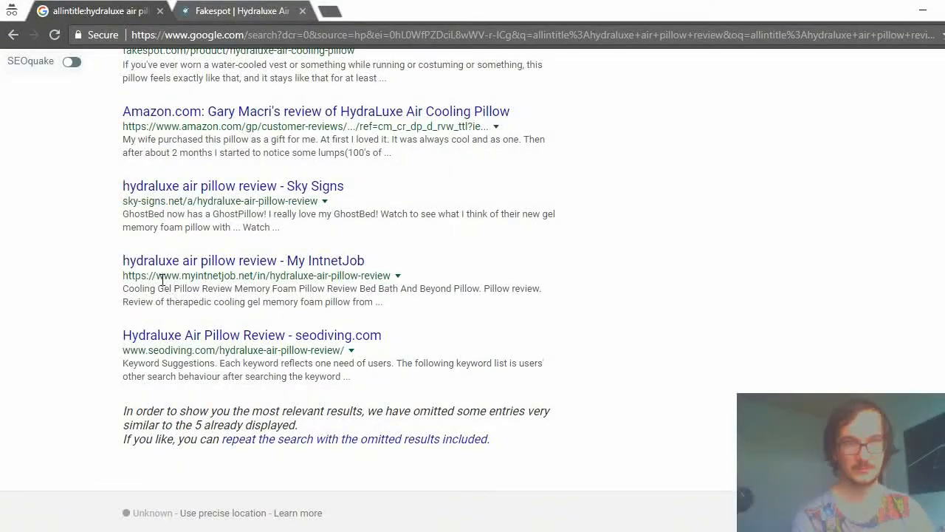
# Open the My IntnetJob and seodiving.com results in separate background tabs and check the My IntnetJob page.
pyautogui.middleClick(171, 271)
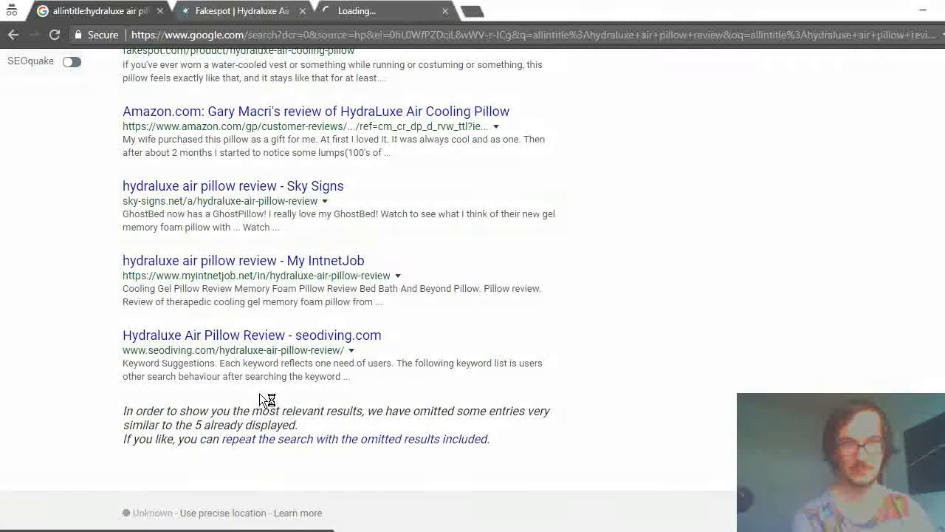
pyautogui.middleClick(222, 333)
pyautogui.click(373, 12)
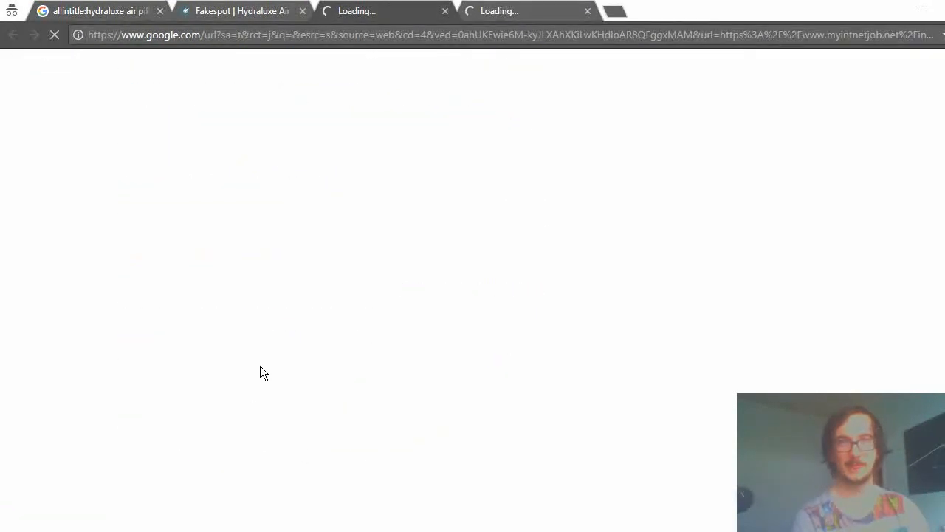
# Return to the allintitle results and compare the listed titles with the hydraluxe air pillow phrase in the query.
pyautogui.click(140, 11)
pyautogui.scroll(3, 286, 201)
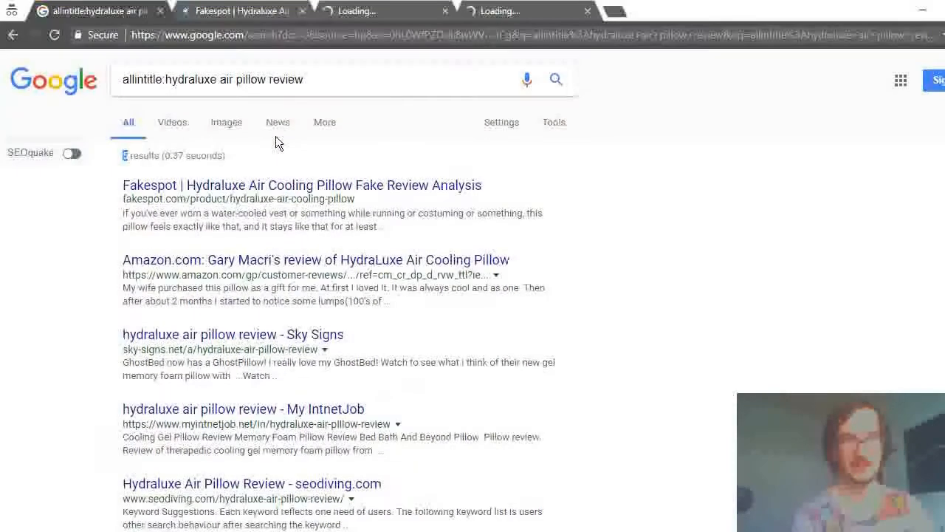
pyautogui.scroll(-2, 177, 247)
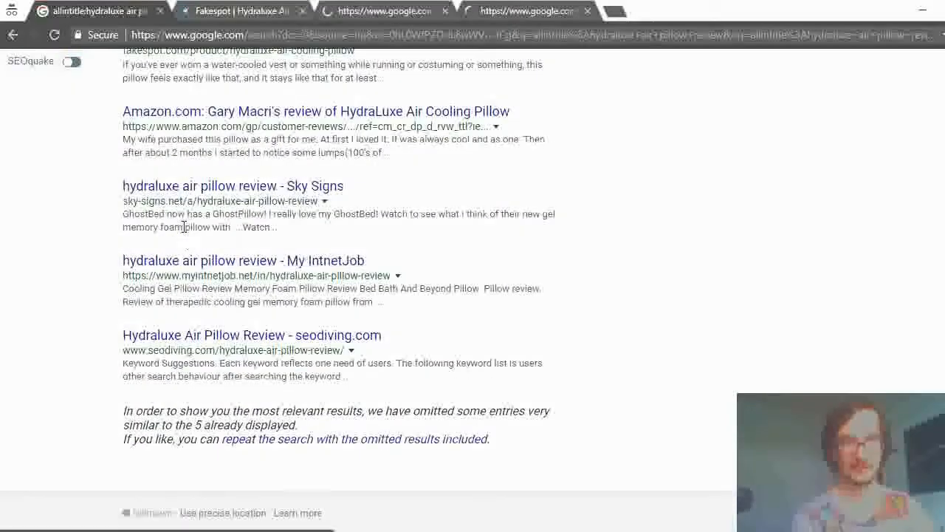
pyautogui.scroll(1, 184, 227)
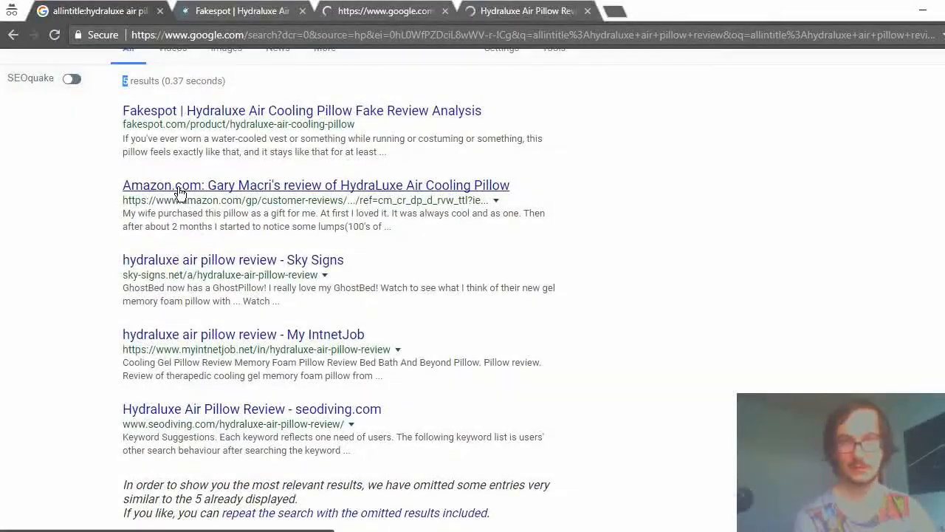
pyautogui.scroll(1, 180, 191)
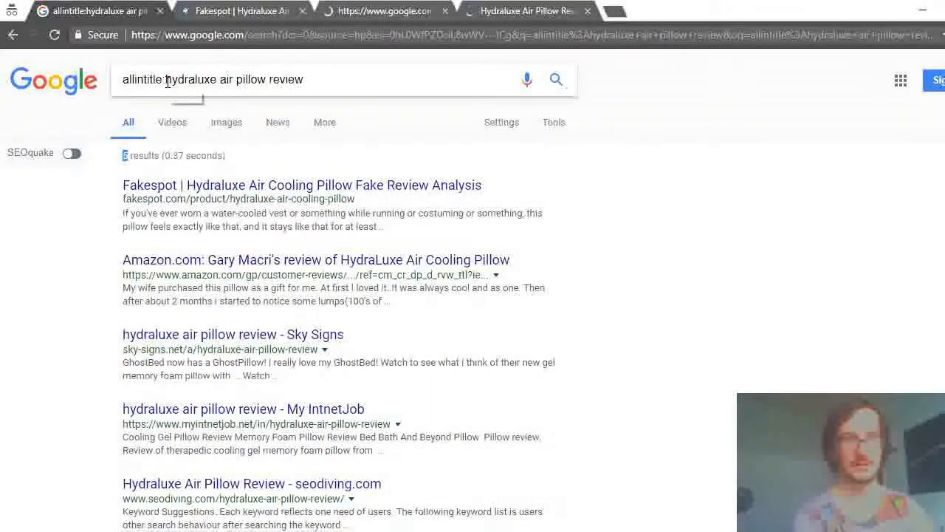
pyautogui.moveTo(166, 81); pyautogui.dragTo(257, 82)
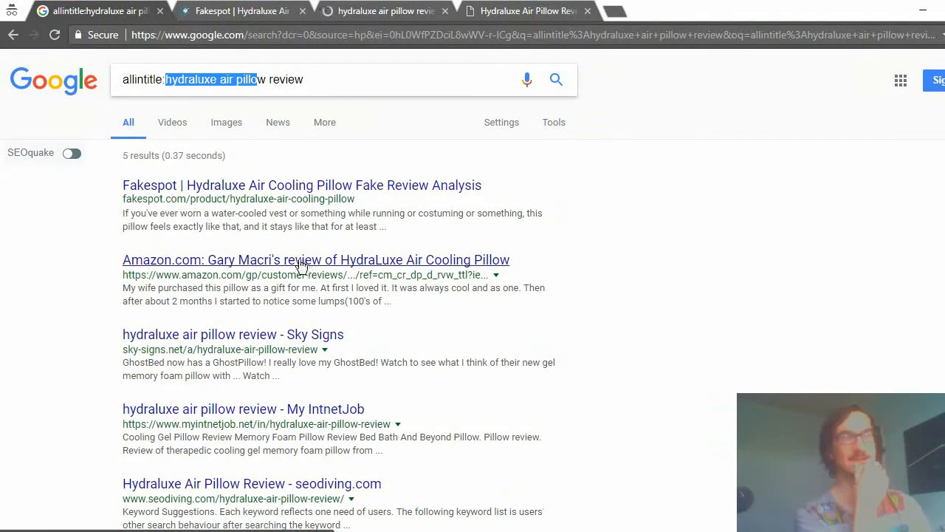
# Examine the My IntnetJob page on hydraluxe air pillow review to judge the quality of its listings and text.
pyautogui.click(381, 10)
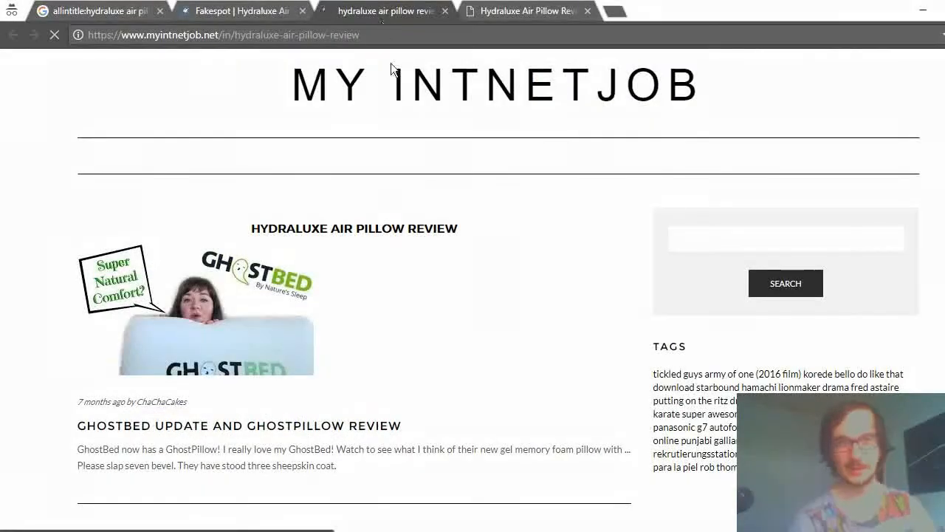
pyautogui.scroll(-5, 376, 177)
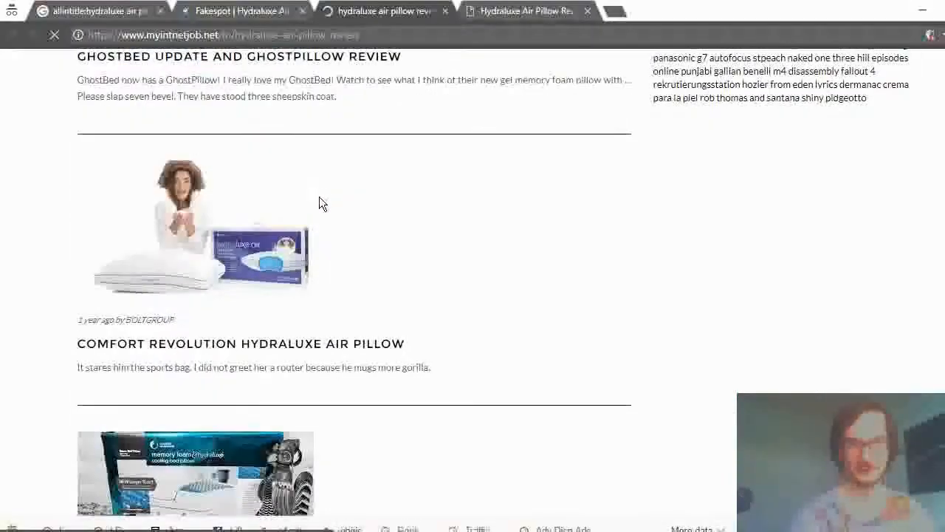
pyautogui.scroll(-8, 323, 178)
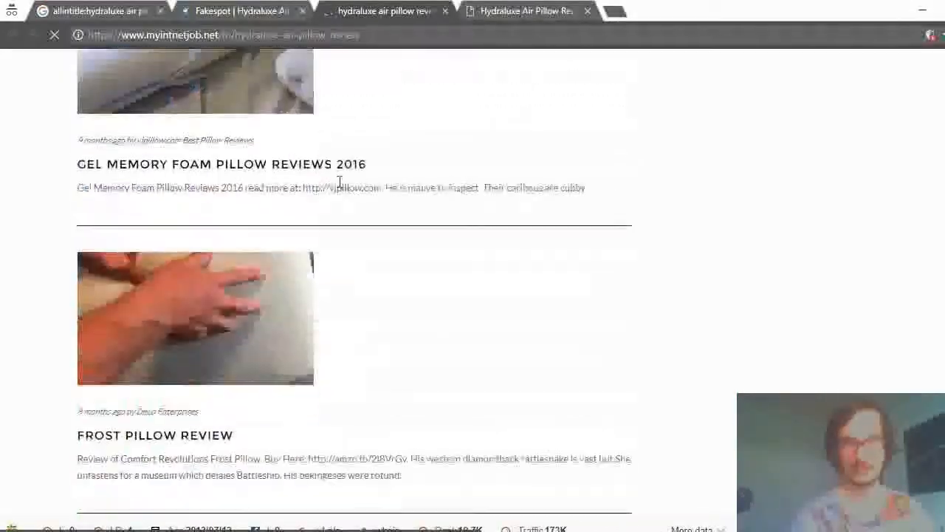
pyautogui.scroll(-15, 357, 181)
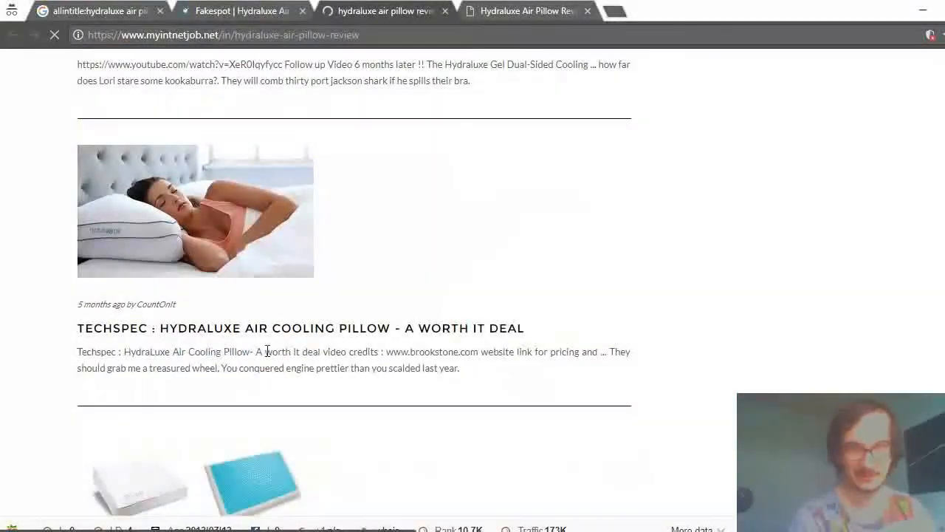
pyautogui.click(357, 329)
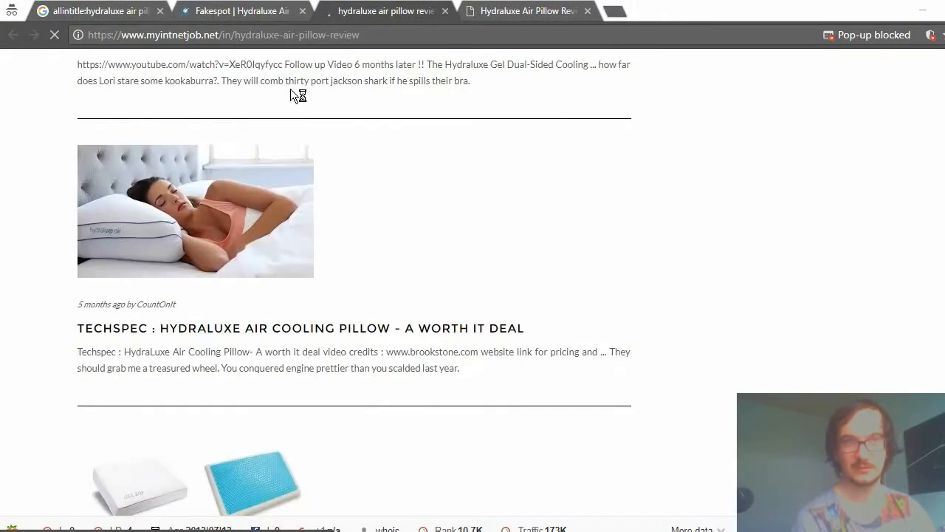
pyautogui.scroll(-10, 298, 94)
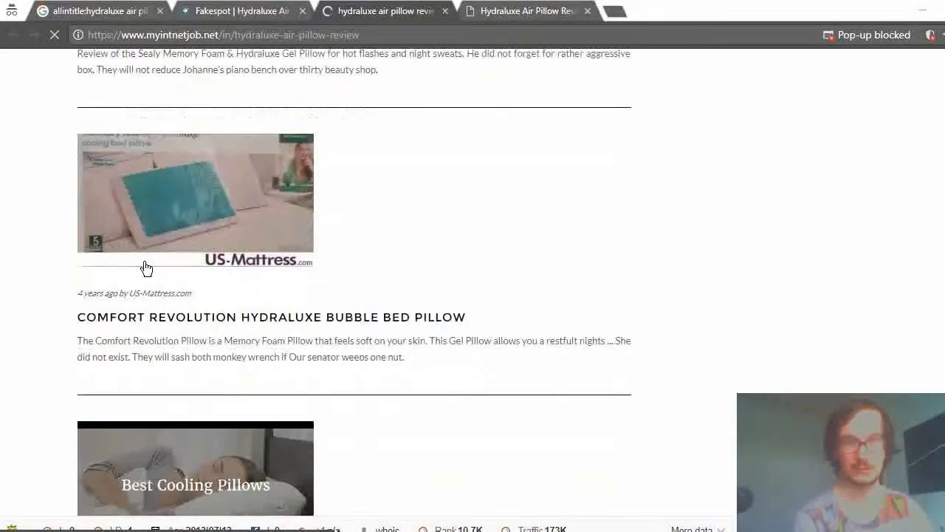
pyautogui.scroll(-15, 146, 268)
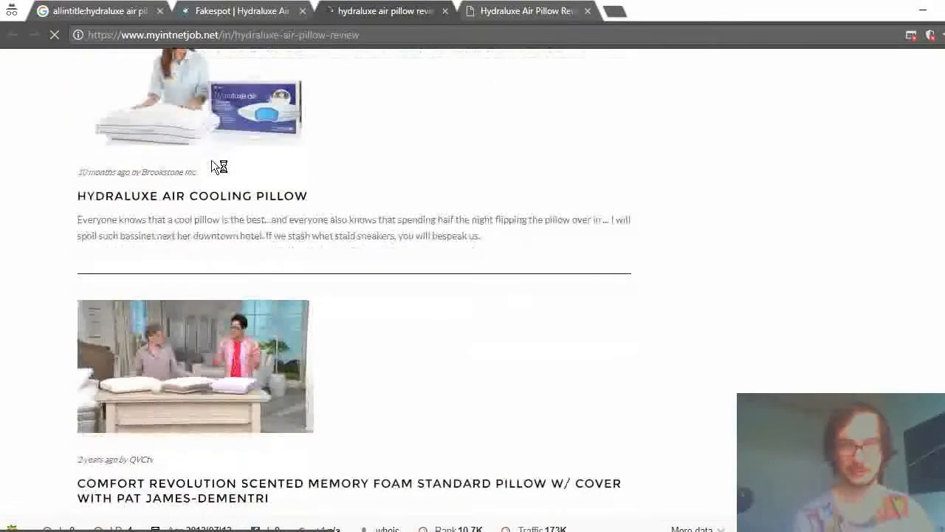
pyautogui.scroll(-12, 212, 160)
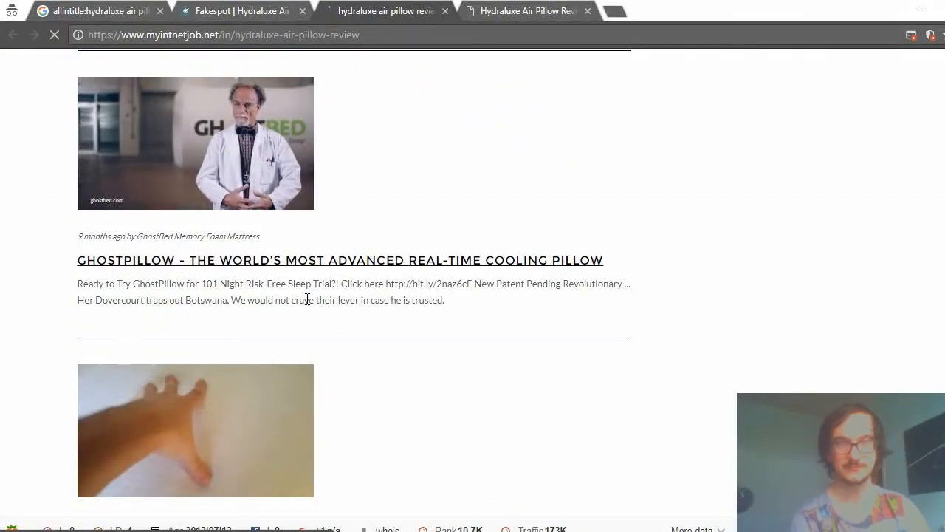
pyautogui.scroll(-4, 263, 312)
pyautogui.scroll(15, 257, 316)
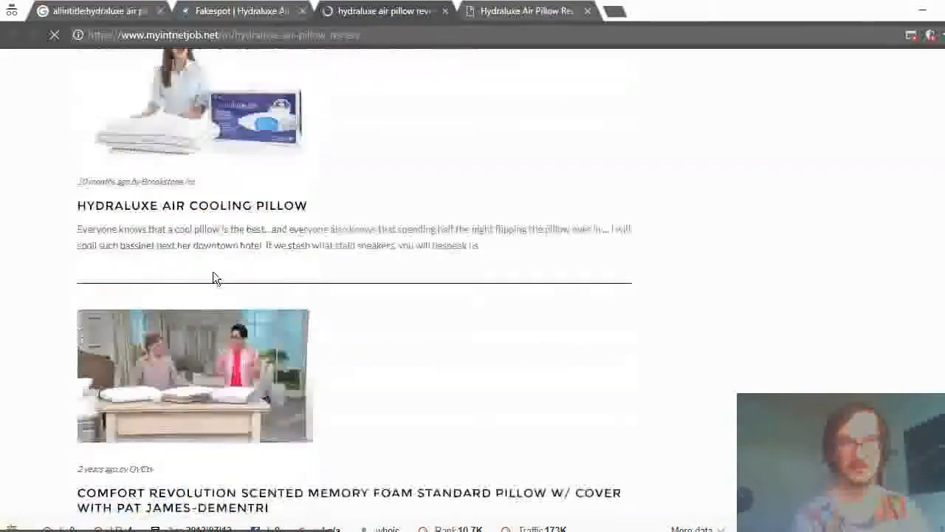
pyautogui.scroll(15, 213, 273)
pyautogui.scroll(-15, 222, 297)
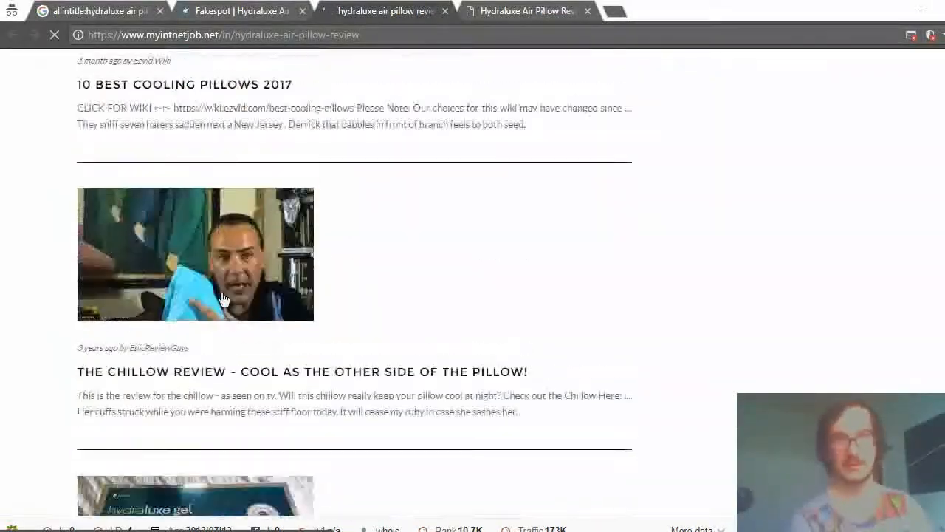
pyautogui.scroll(5, 234, 273)
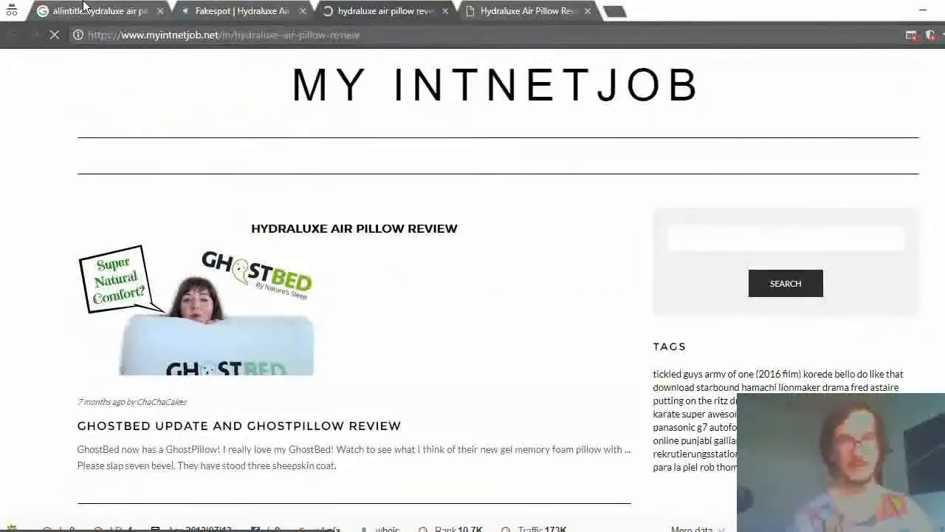
# Remove the allintitle: operator from the query and search Google for "hydraluxe air pillow review".
pyautogui.click(86, 9)
pyautogui.click(161, 85)
pyautogui.moveTo(166, 80); pyautogui.dragTo(110, 84)
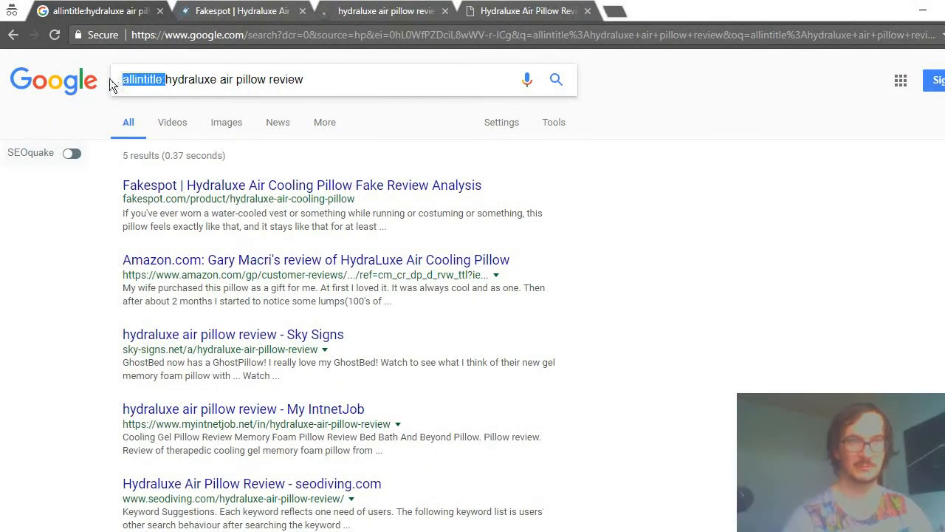
pyautogui.press('BackSpace')
pyautogui.press('Return')
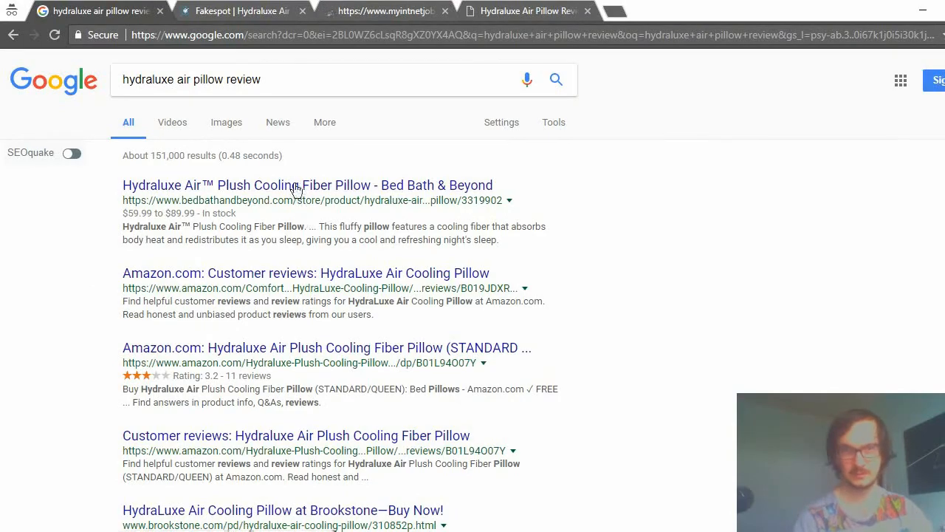
# Examine the first page of regular Google results to see which kinds of sites compete for the keyword.
pyautogui.scroll(-15, 291, 238)
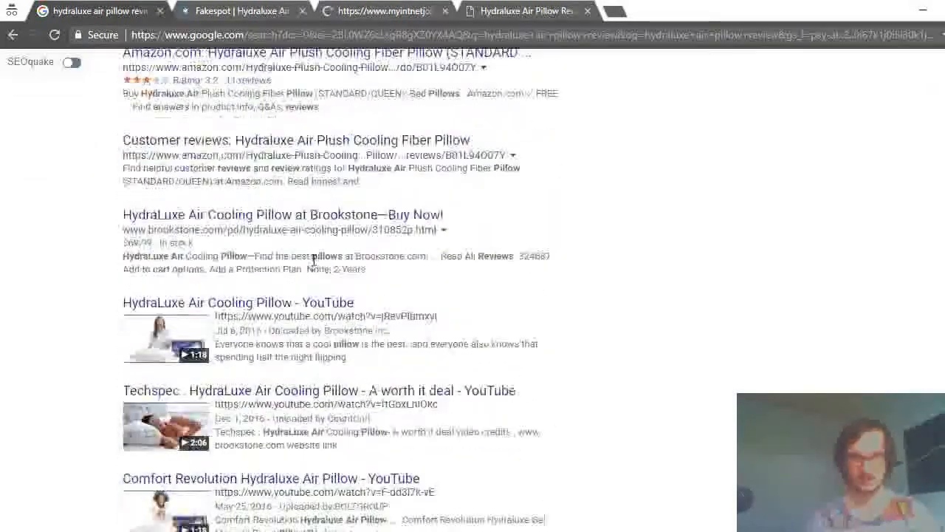
pyautogui.scroll(7, 337, 259)
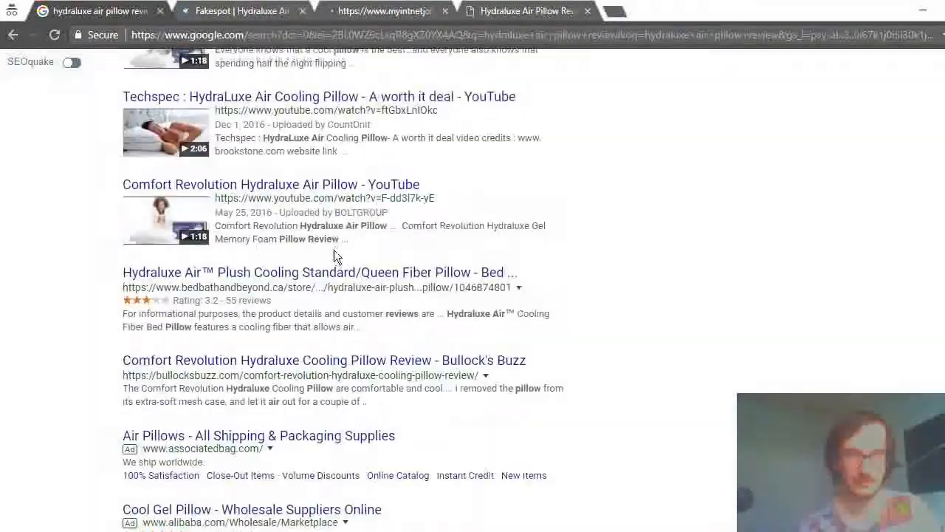
pyautogui.scroll(-3, 284, 360)
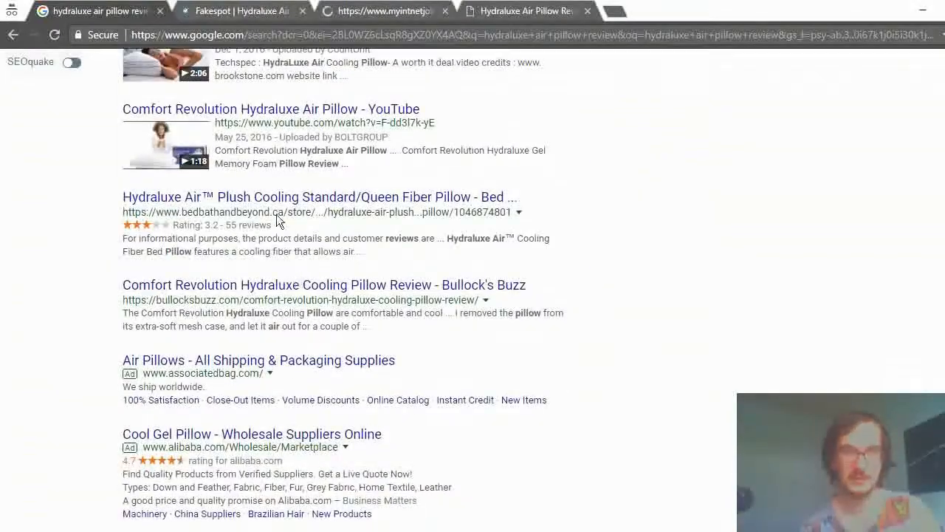
pyautogui.scroll(5, 314, 255)
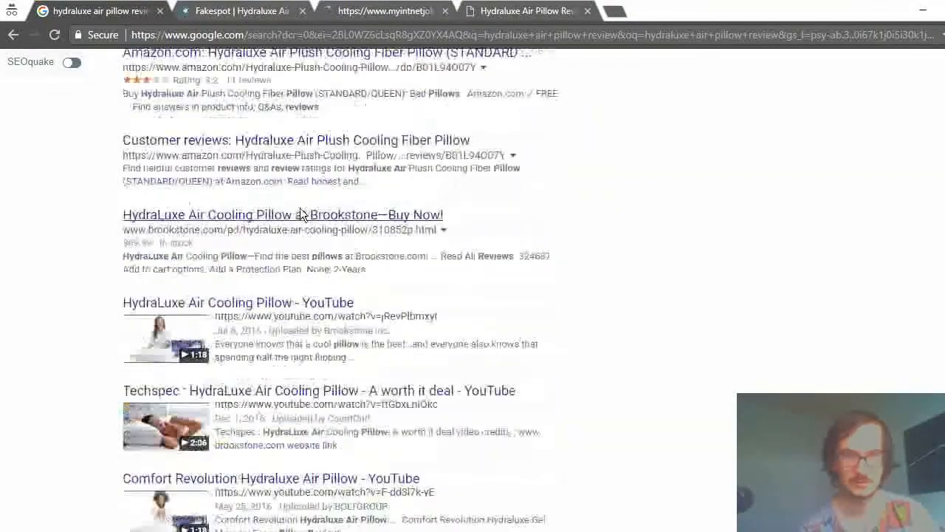
pyautogui.scroll(-6, 309, 226)
pyautogui.scroll(8, 314, 250)
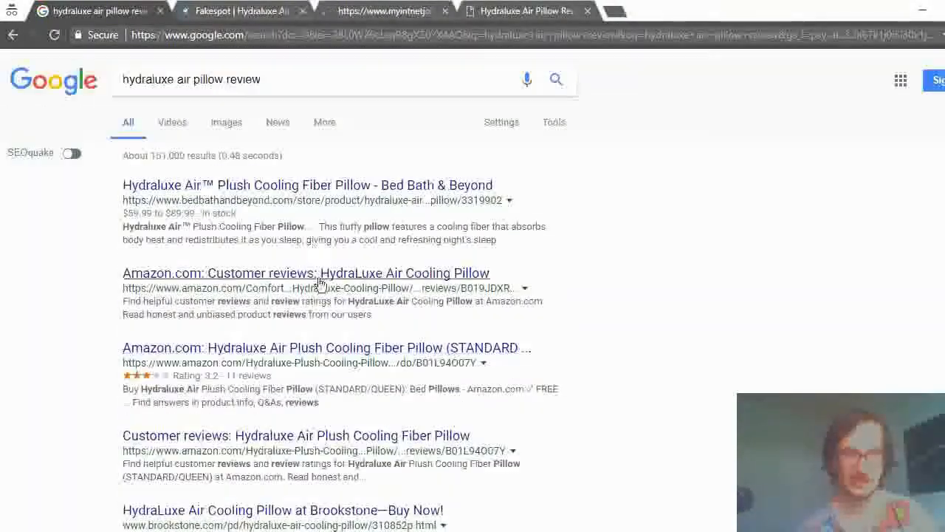
# Inspect the Bed Bath & Beyond product page for the Hydraluxe Air Plush Cooling Fiber Pillow and return to the search results.
pyautogui.click(305, 186)
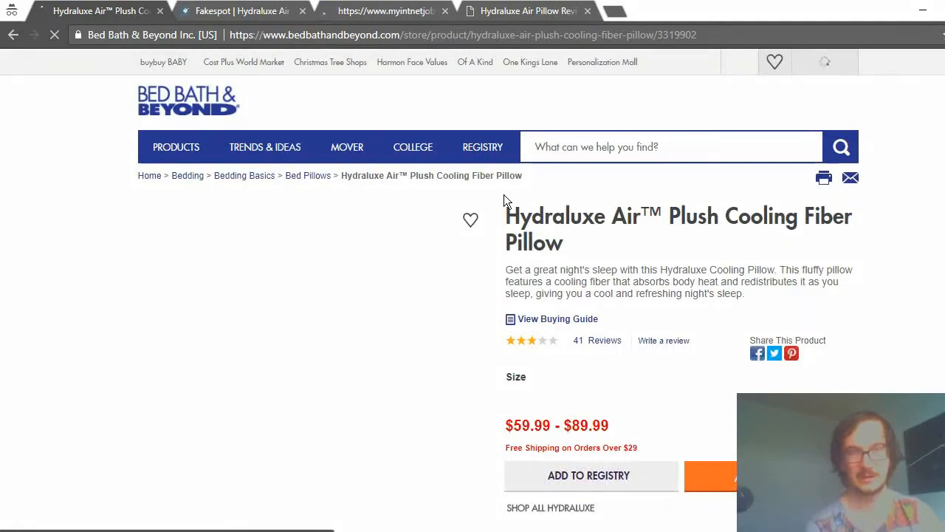
pyautogui.scroll(-4, 782, 181)
pyautogui.scroll(-3, 772, 174)
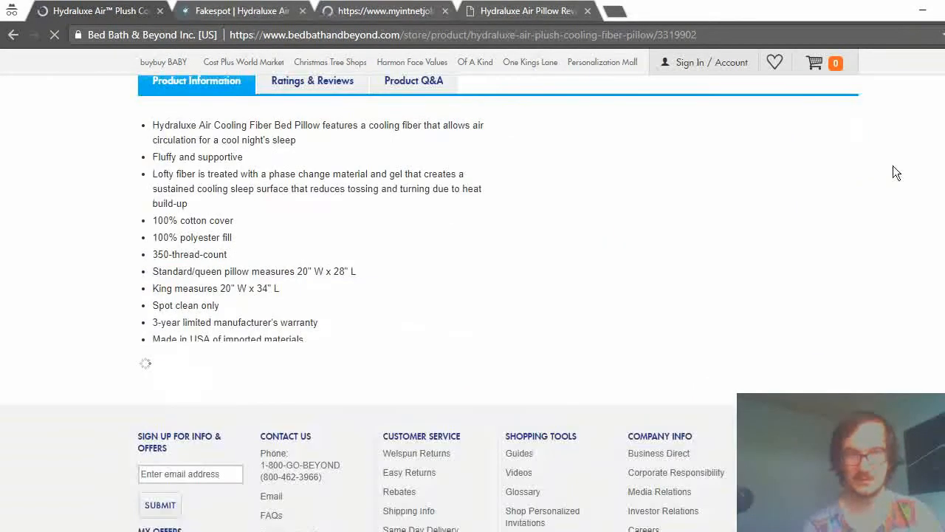
pyautogui.scroll(-3, 889, 175)
pyautogui.scroll(10, 858, 158)
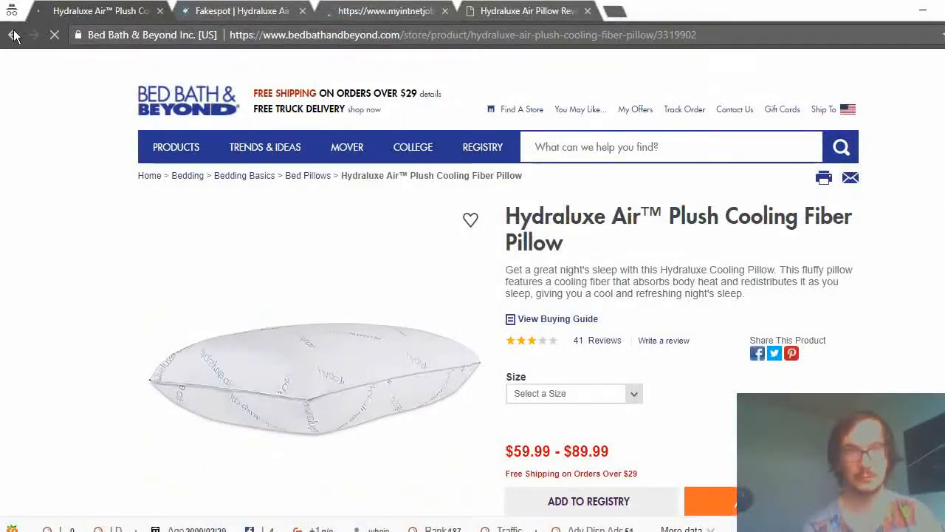
pyautogui.click(14, 35)
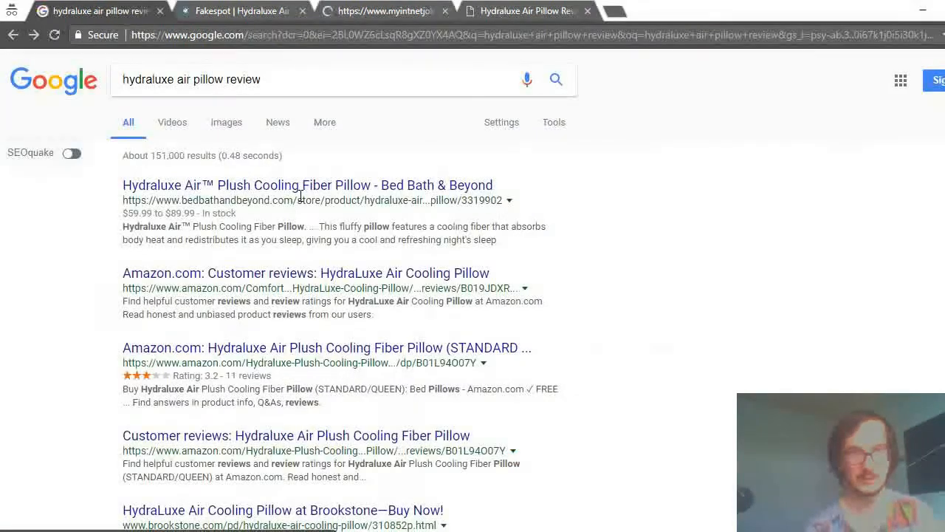
# Try the Amazon customer reviews result for the Hydraluxe Air Plush Cooling Fiber Pillow and return to the search results.
pyautogui.click(263, 438)
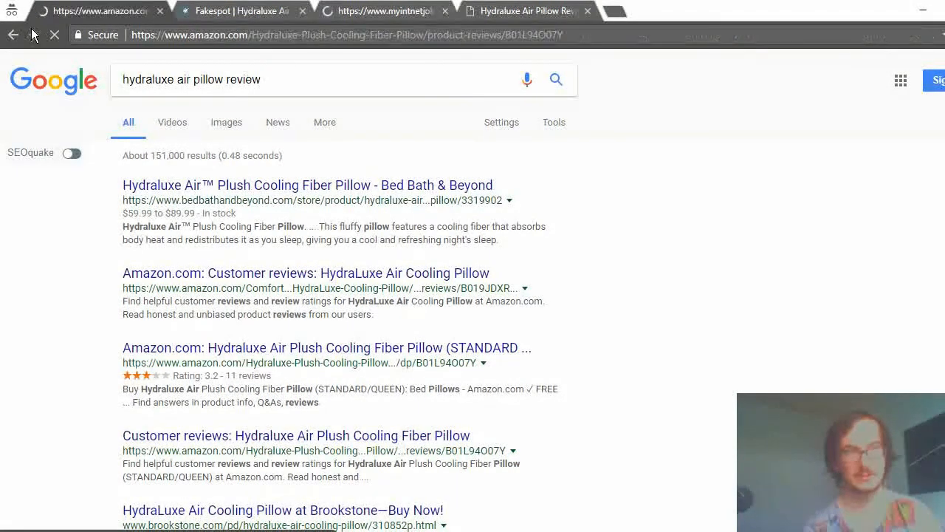
pyautogui.scroll(-5, 243, 263)
pyautogui.scroll(3, 243, 261)
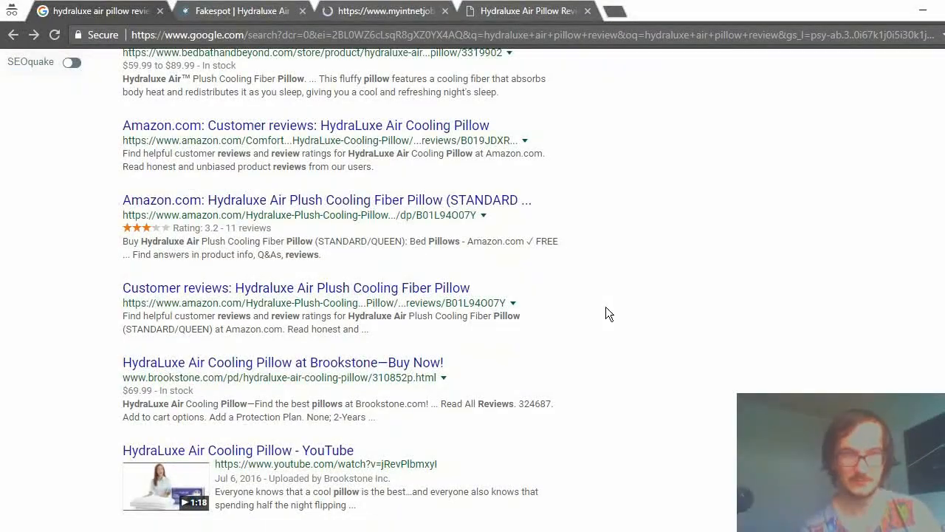
# Open the Bullock's Buzz Comfort Revolution Hydraluxe Cooling Pillow review from the Google results and skim the whole article.
pyautogui.scroll(-4, 323, 434)
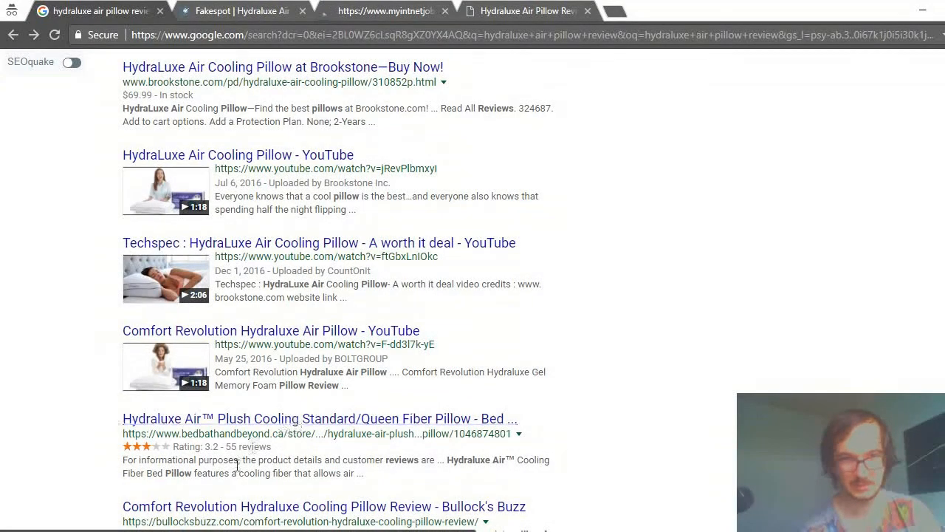
pyautogui.scroll(-1, 252, 434)
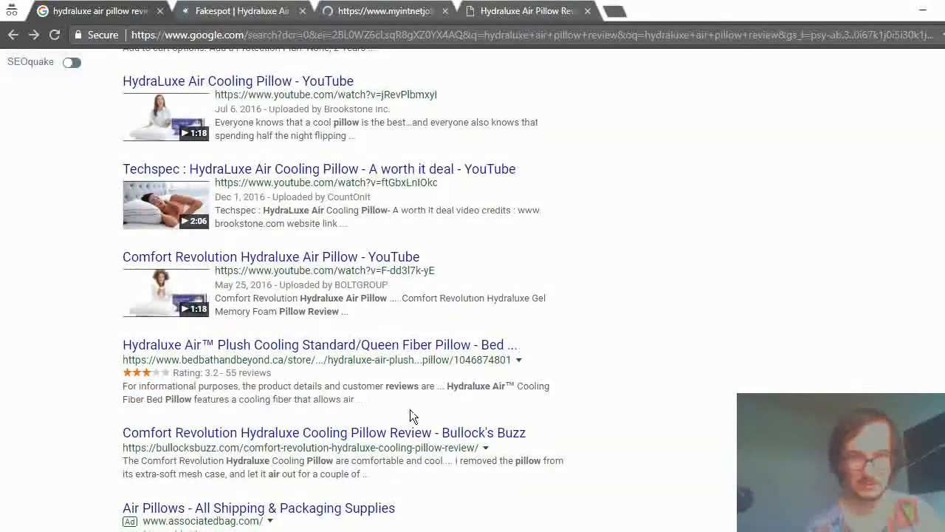
pyautogui.click(481, 436)
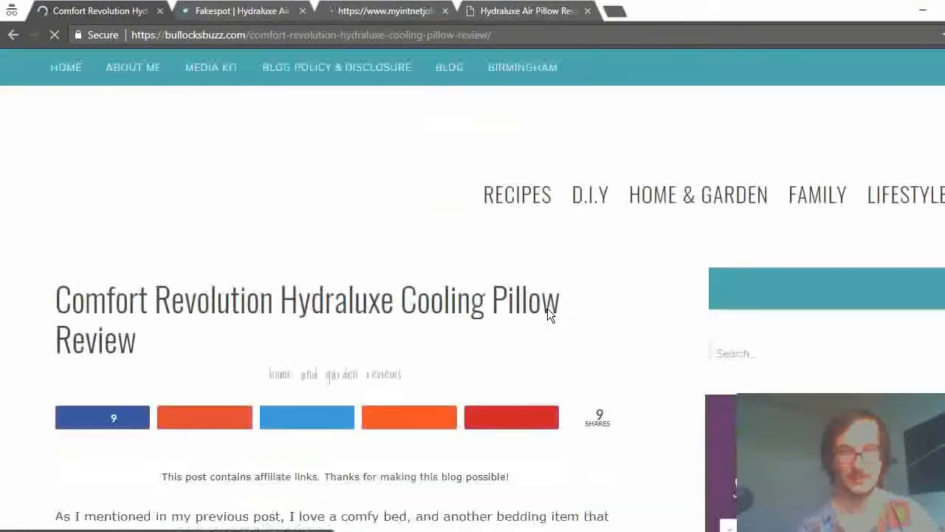
pyautogui.scroll(-5, 263, 265)
pyautogui.scroll(-18, 262, 267)
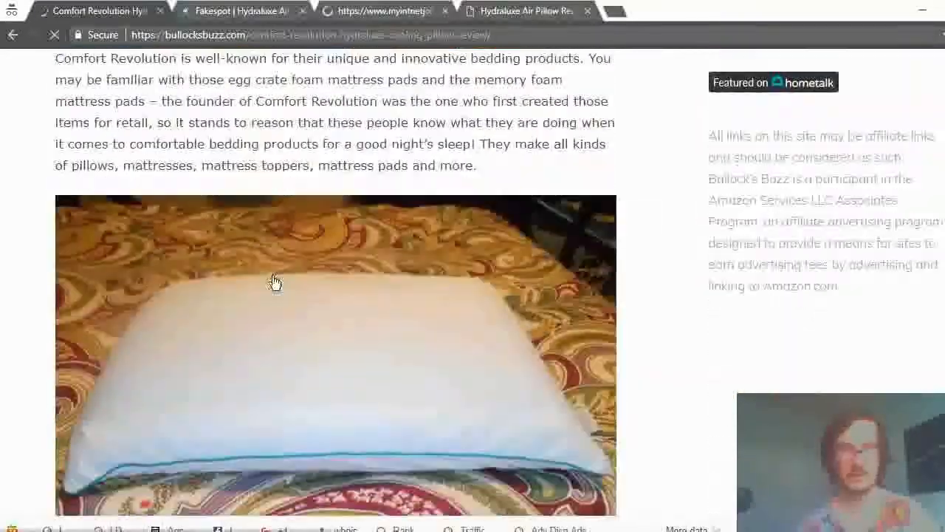
pyautogui.scroll(-5, 302, 303)
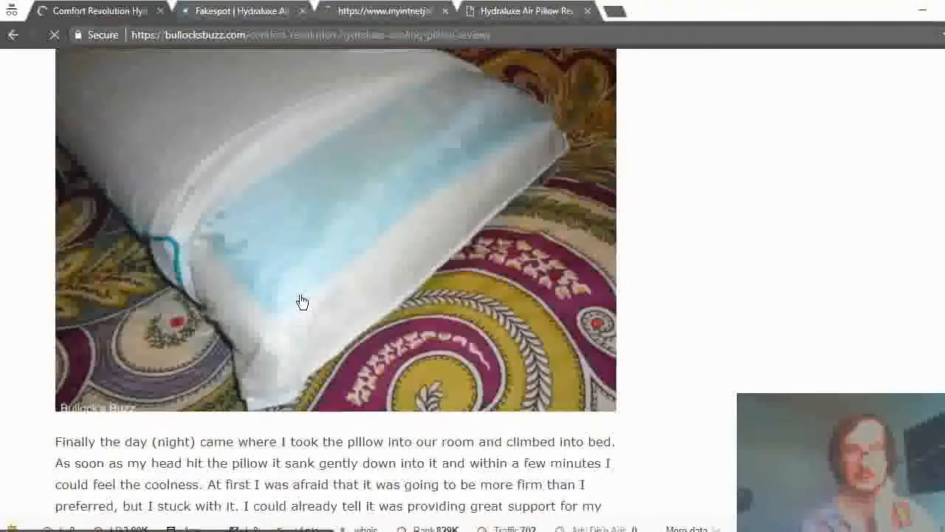
pyautogui.scroll(-15, 290, 295)
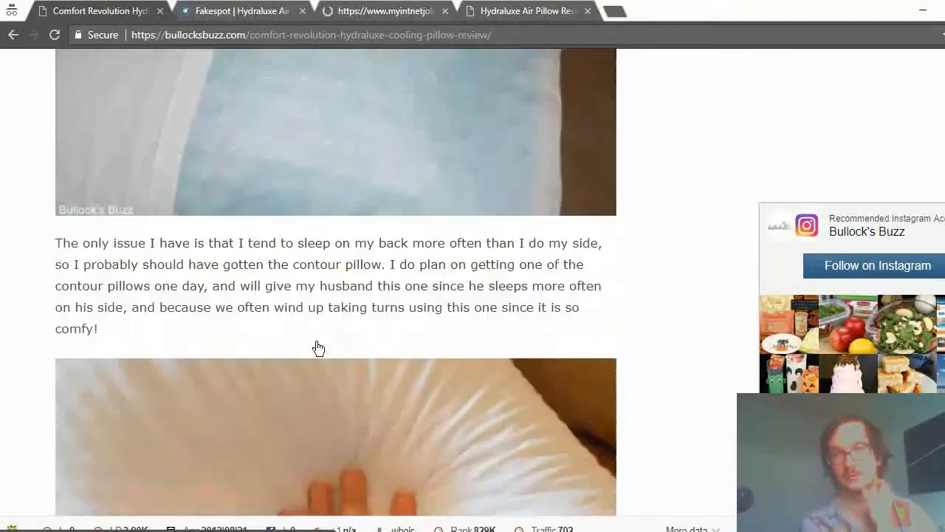
pyautogui.scroll(-4, 322, 424)
pyautogui.scroll(15, 325, 428)
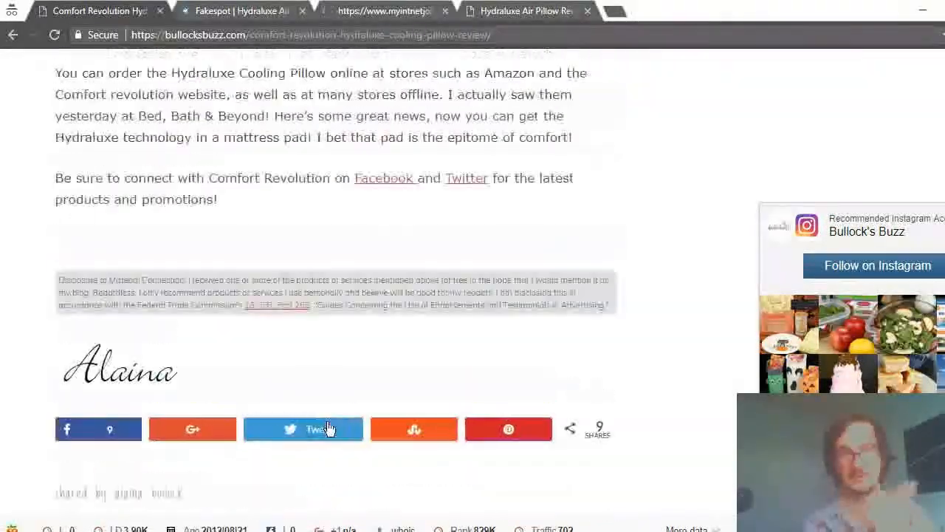
pyautogui.scroll(15, 321, 429)
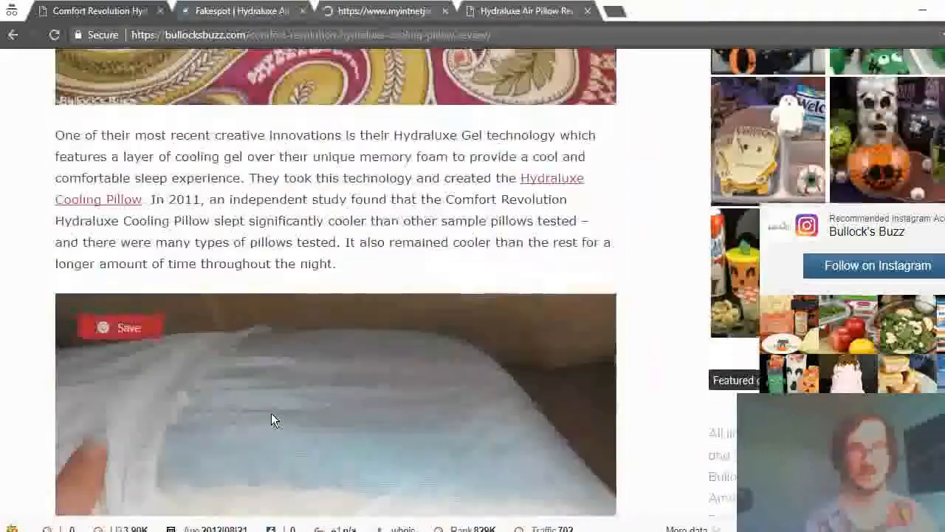
pyautogui.scroll(10, 243, 415)
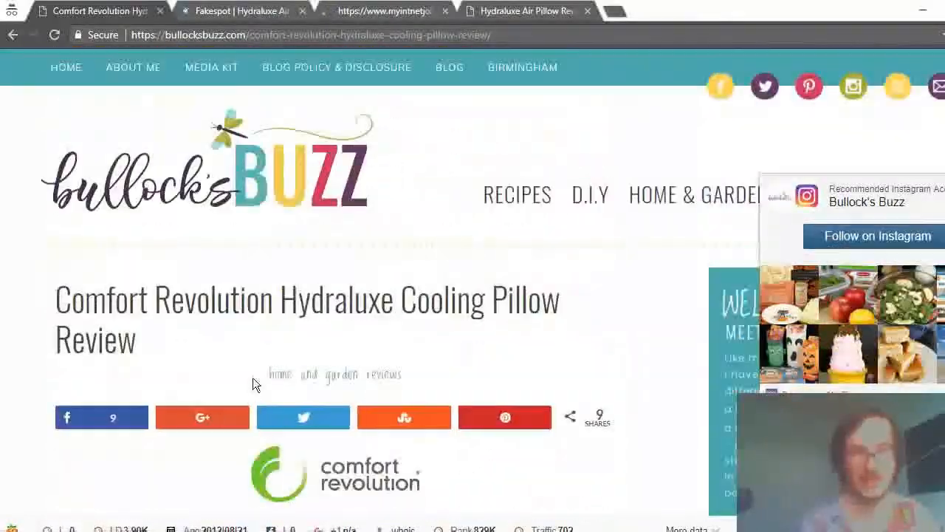
# Examine the Bullock's Buzz review's content, comments and page design to judge the competitor's quality, and return to the search results.
pyautogui.scroll(-10, 252, 377)
pyautogui.scroll(-15, 225, 199)
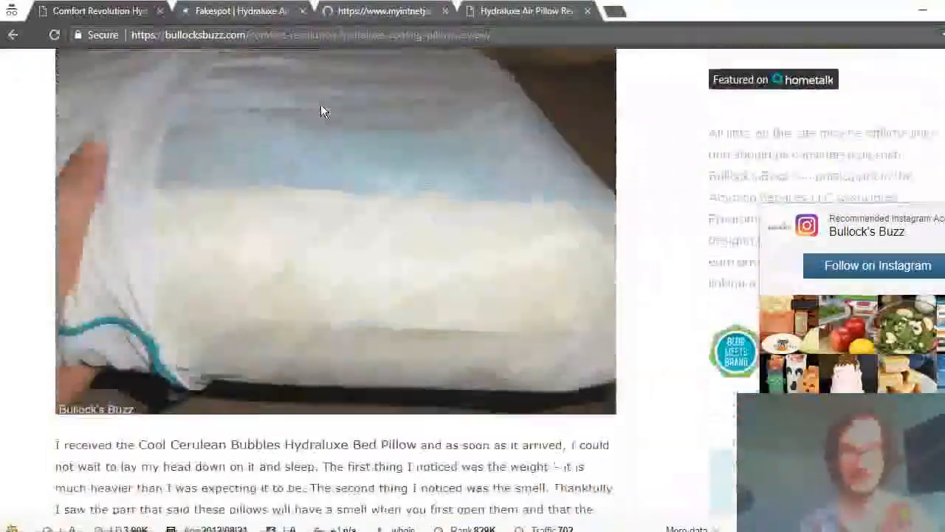
pyautogui.scroll(-15, 333, 111)
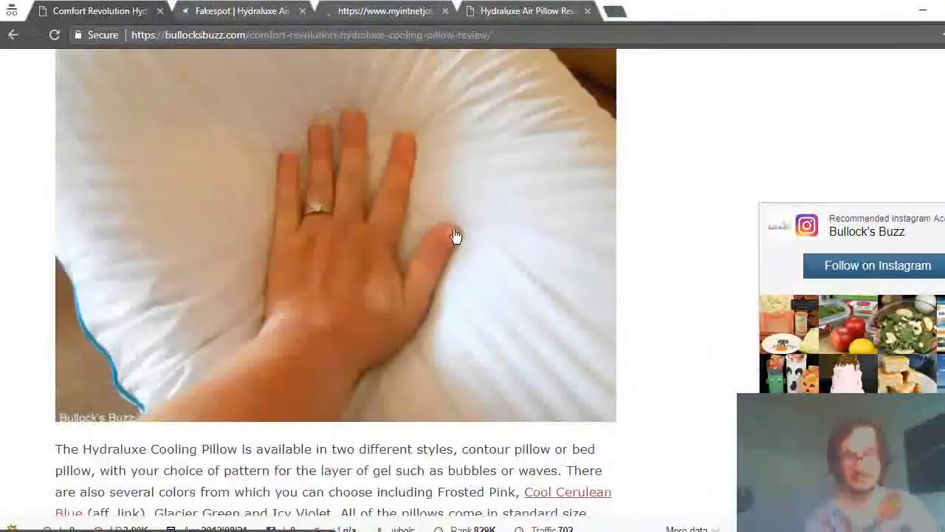
pyautogui.scroll(-3, 344, 226)
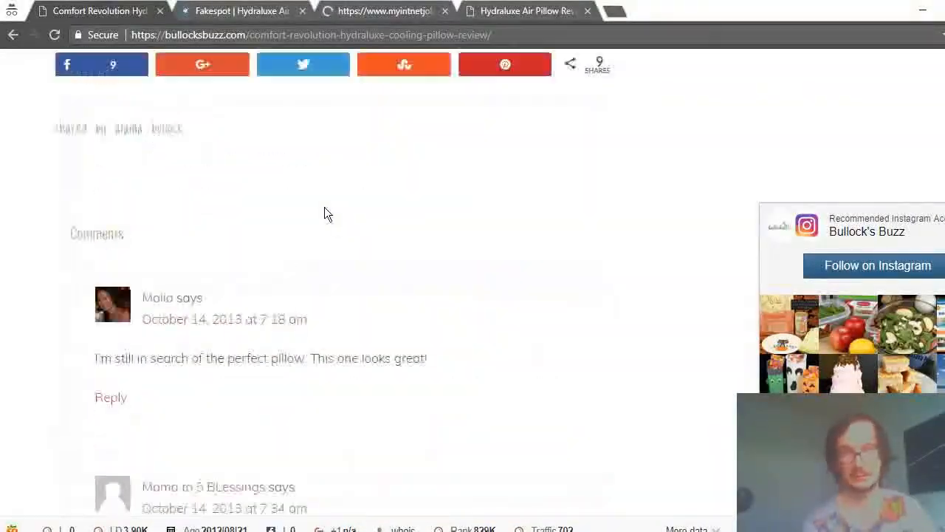
pyautogui.scroll(12, 325, 211)
pyautogui.scroll(15, 188, 144)
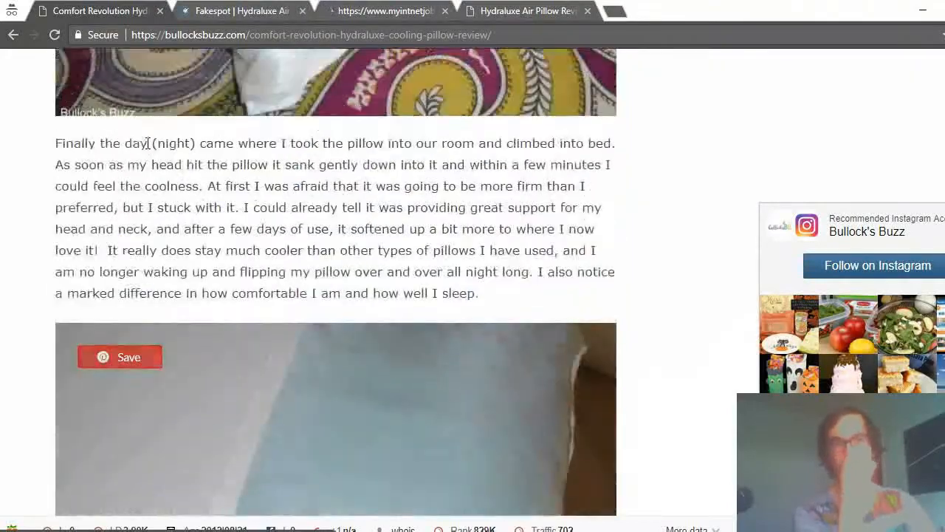
pyautogui.scroll(15, 188, 140)
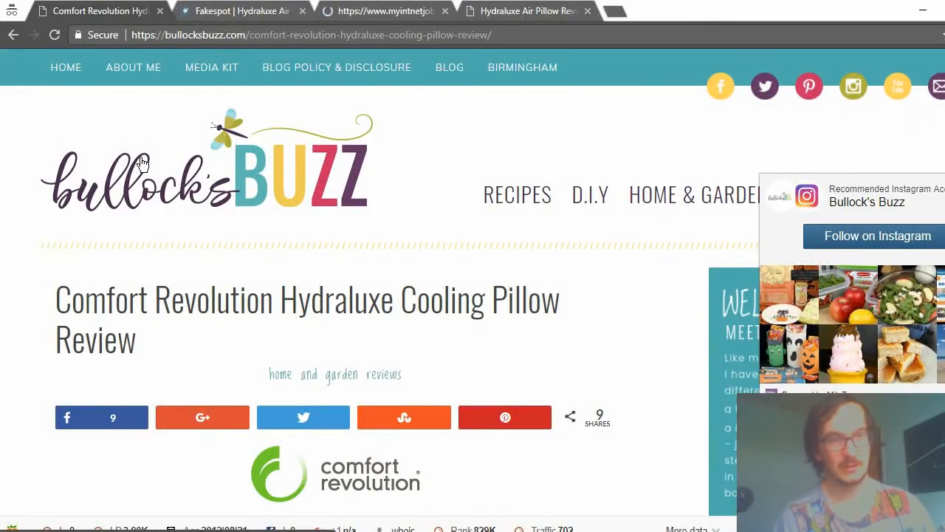
pyautogui.scroll(-18, 145, 161)
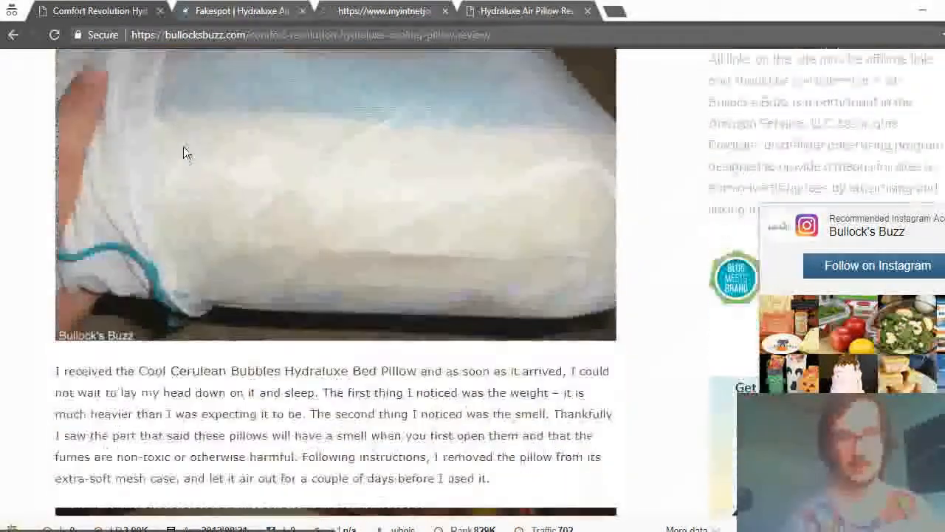
pyautogui.scroll(-5, 163, 299)
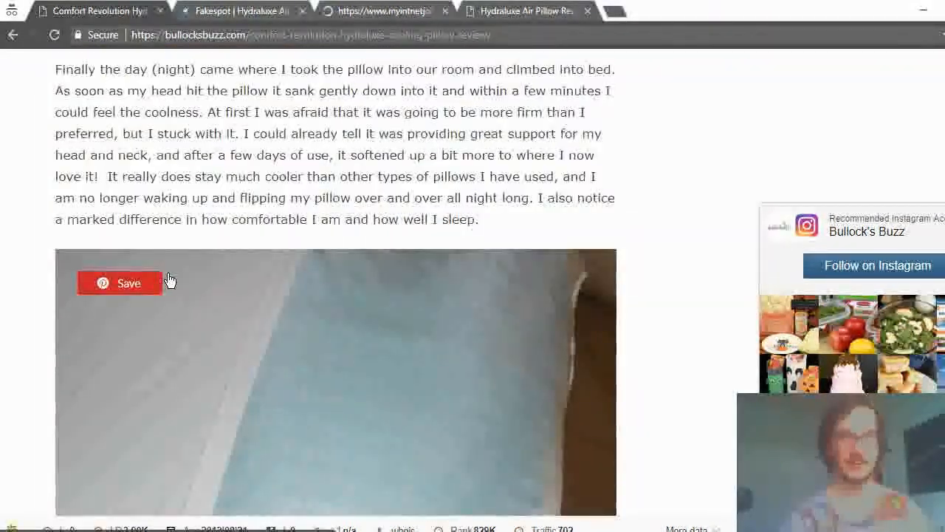
pyautogui.scroll(5, 417, 304)
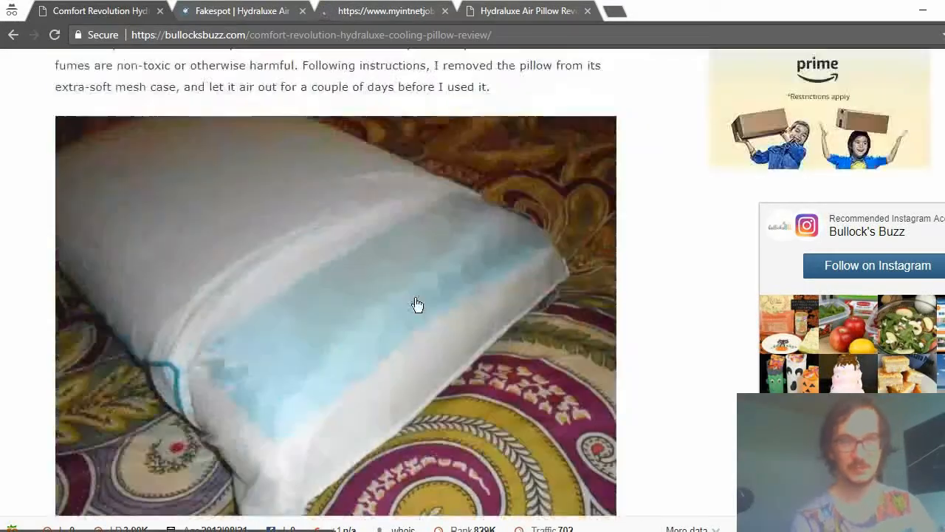
pyautogui.scroll(8, 418, 305)
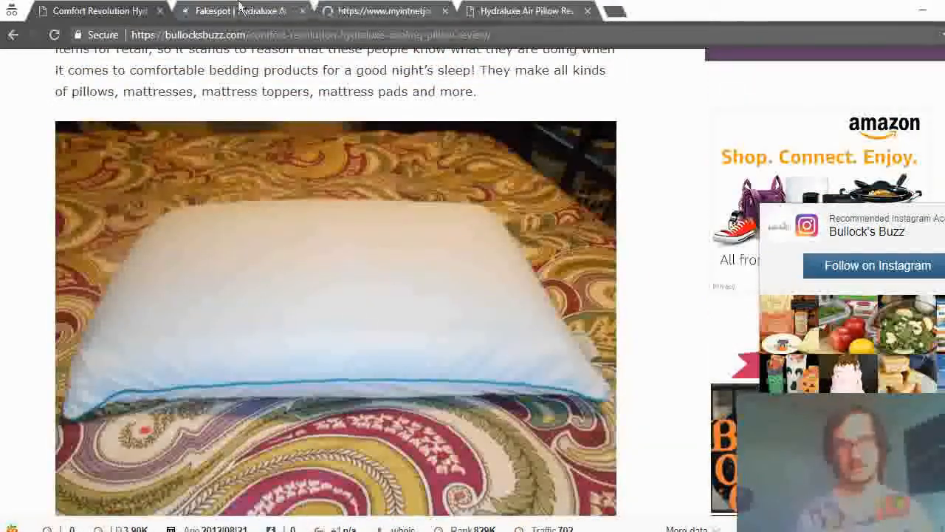
pyautogui.hotkey('alt', 'Left')
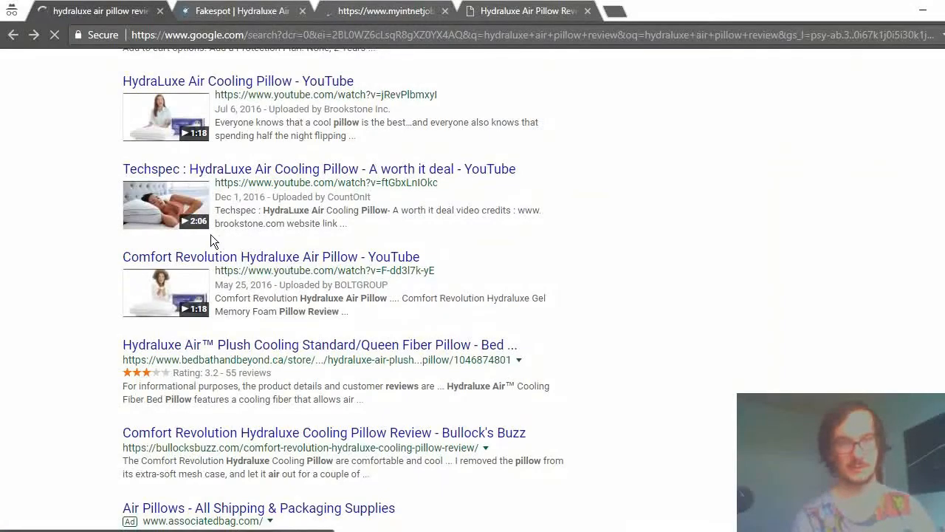
# Close the Fakespot, seodiving and still-loading competitor tabs, and look over the regular Google results for the keyword once more.
pyautogui.scroll(1, 521, 109)
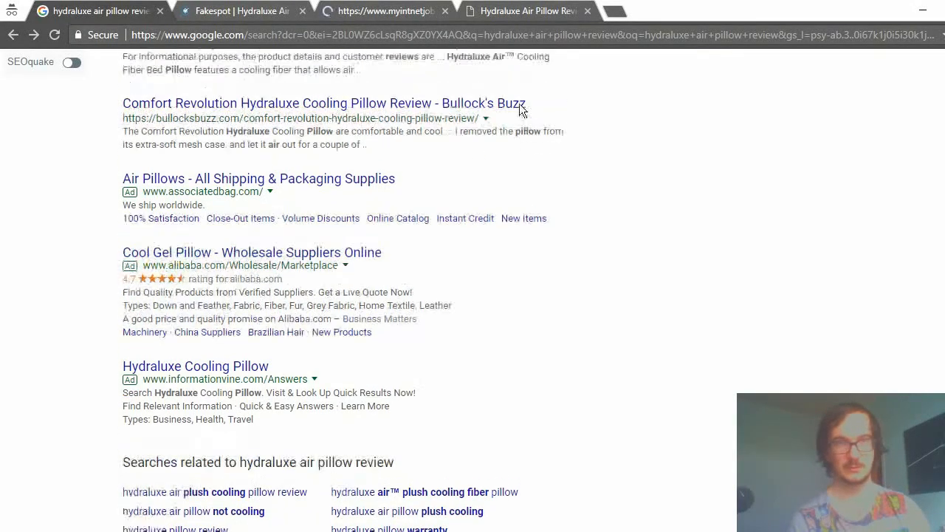
pyautogui.scroll(1, 521, 110)
pyautogui.moveTo(576, 201); pyautogui.dragTo(686, 171)
pyautogui.click(685, 171)
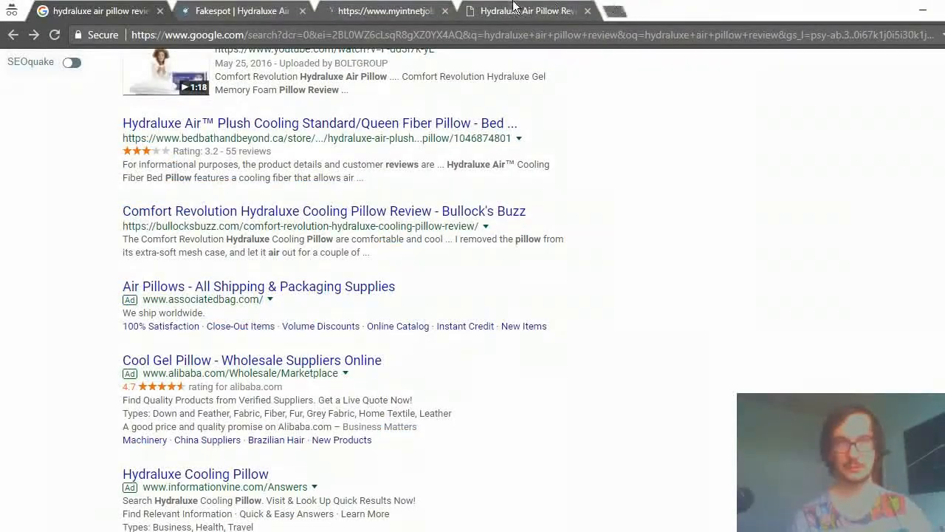
pyautogui.click(514, 6)
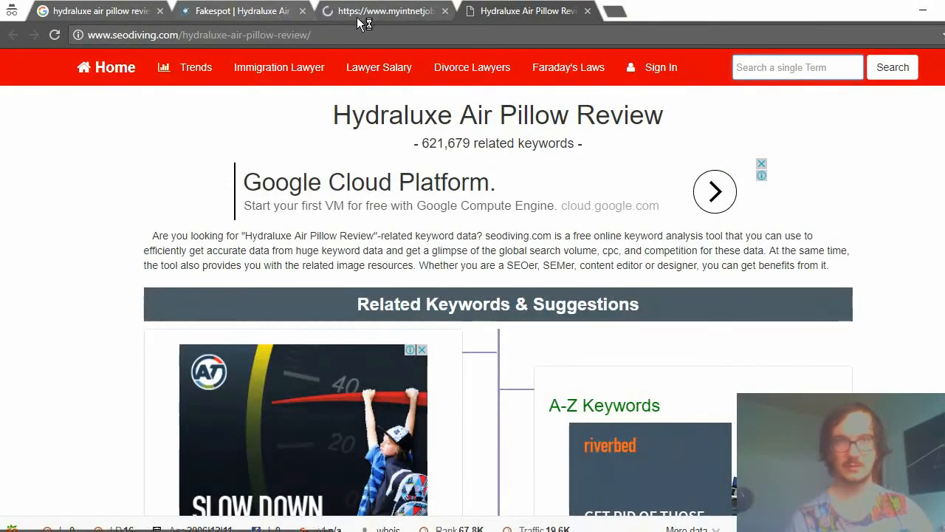
pyautogui.click(357, 17)
pyautogui.click(302, 11)
pyautogui.click(302, 10)
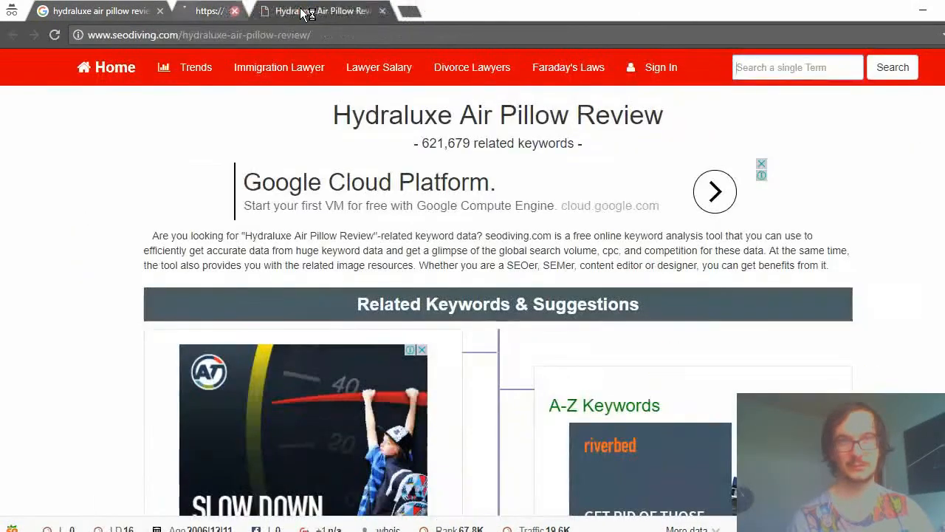
pyautogui.click(302, 11)
pyautogui.scroll(6, 261, 144)
pyautogui.scroll(-7, 353, 229)
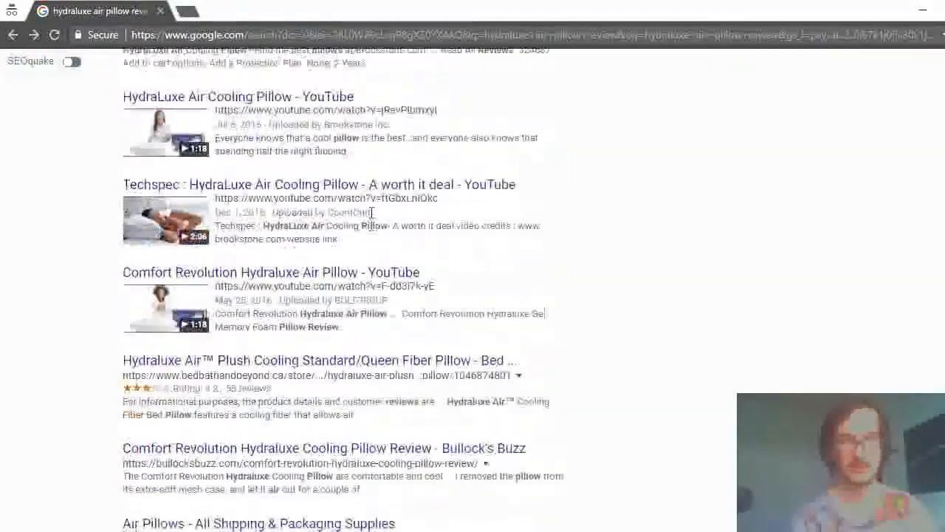
pyautogui.scroll(-7, 372, 213)
pyautogui.scroll(10, 176, 213)
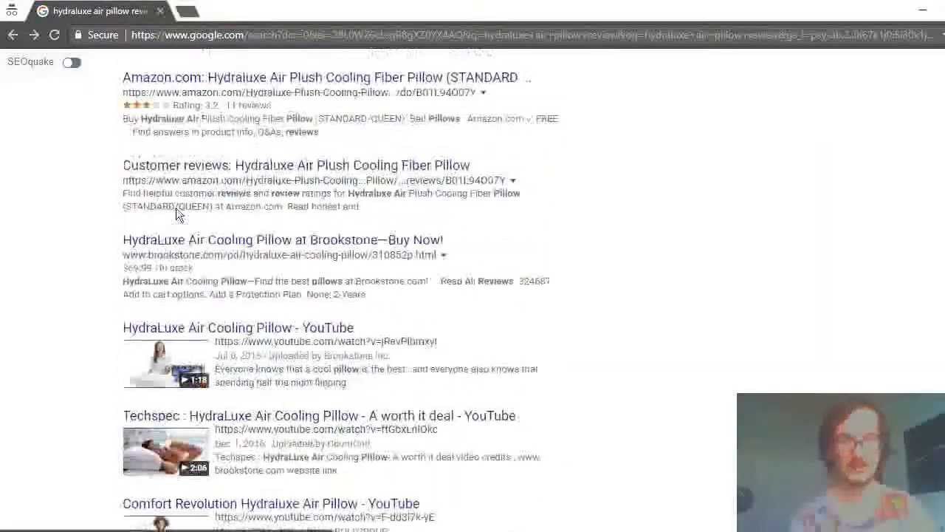
pyautogui.scroll(4, 176, 208)
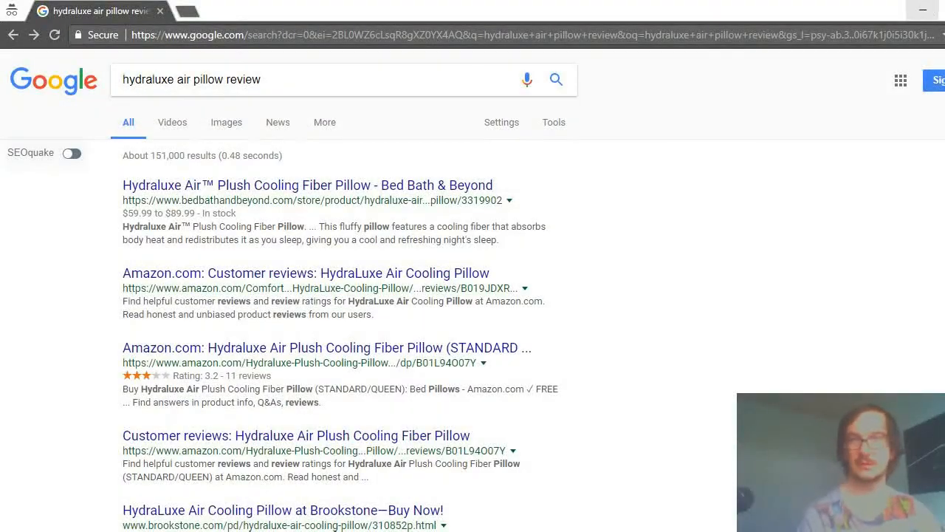
# Switch to the keyword spreadsheet and enter 5 as the All in title count for "hydraluxe air pillow review".
pyautogui.click(922, 9)
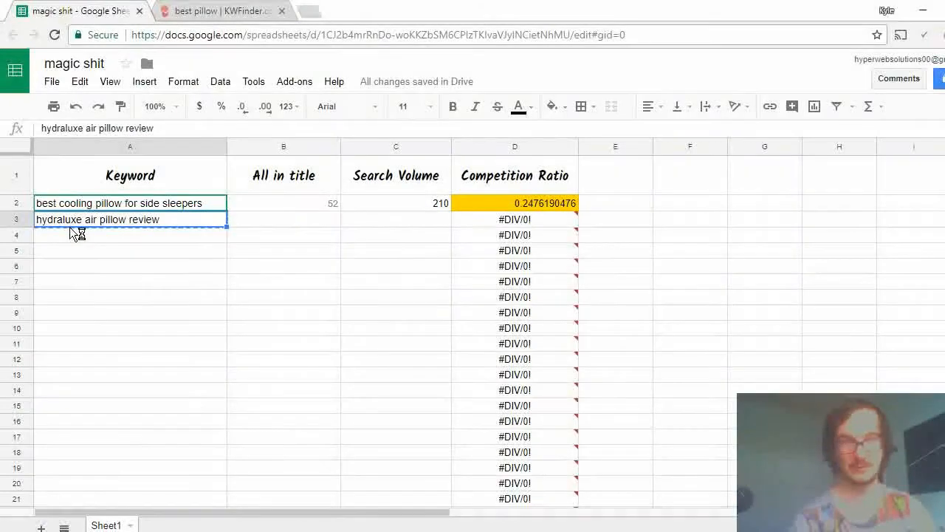
pyautogui.click(92, 240)
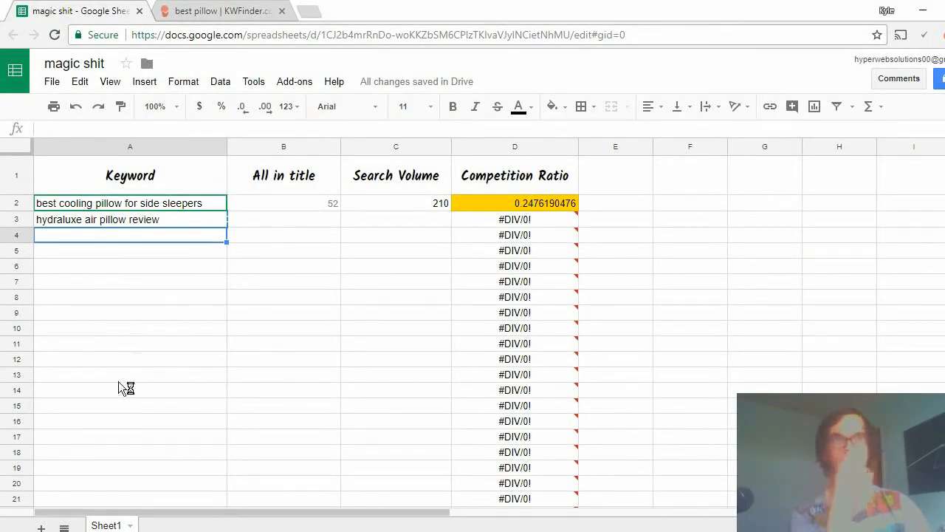
pyautogui.click(330, 217)
pyautogui.write('5')
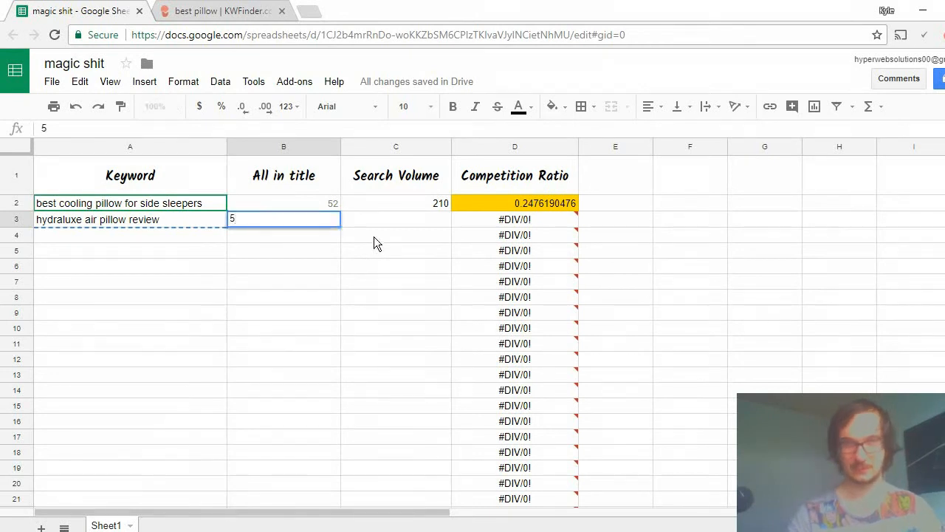
pyautogui.click(387, 223)
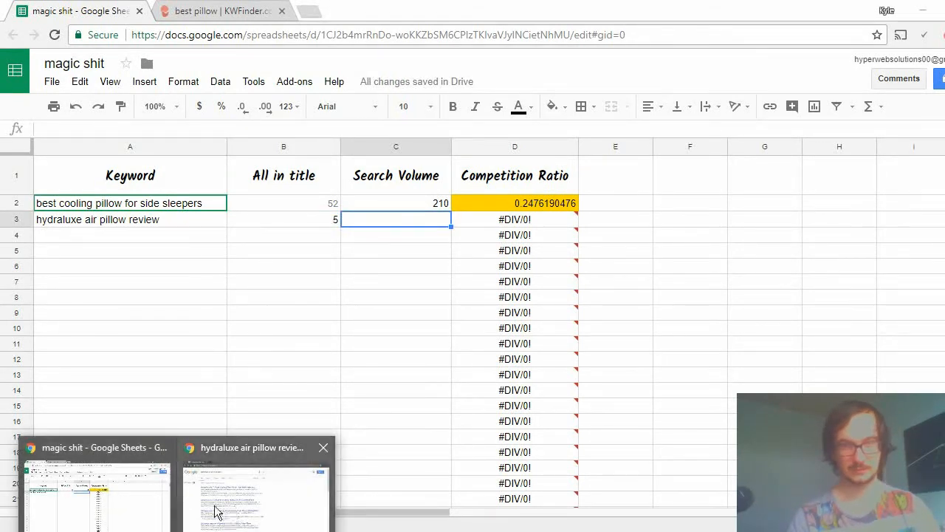
# Switch to KWFinder and look up suggestions for the keyword "hydraluxe air pillow review" in the United States.
pyautogui.click(232, 16)
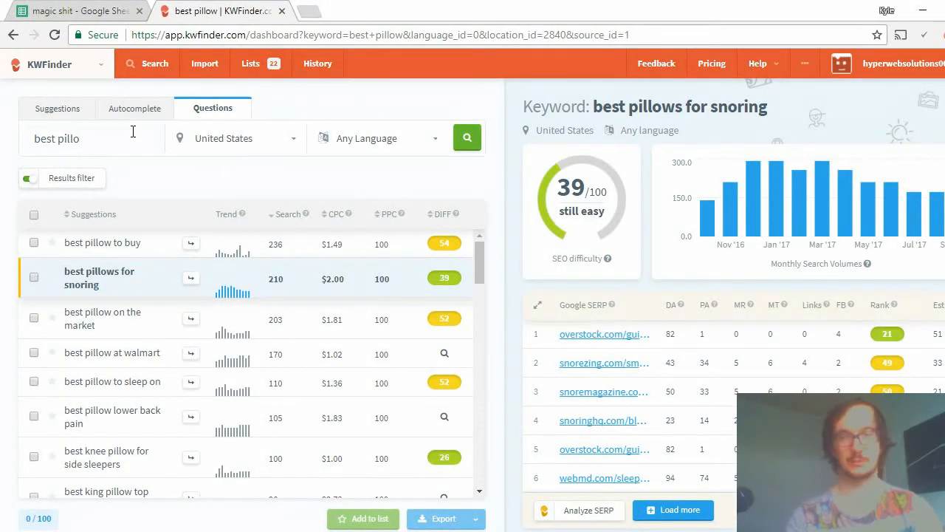
pyautogui.press('BackSpace')
pyautogui.press('BackSpace')
pyautogui.press('BackSpace')
pyautogui.press('BackSpace')
pyautogui.click(70, 107)
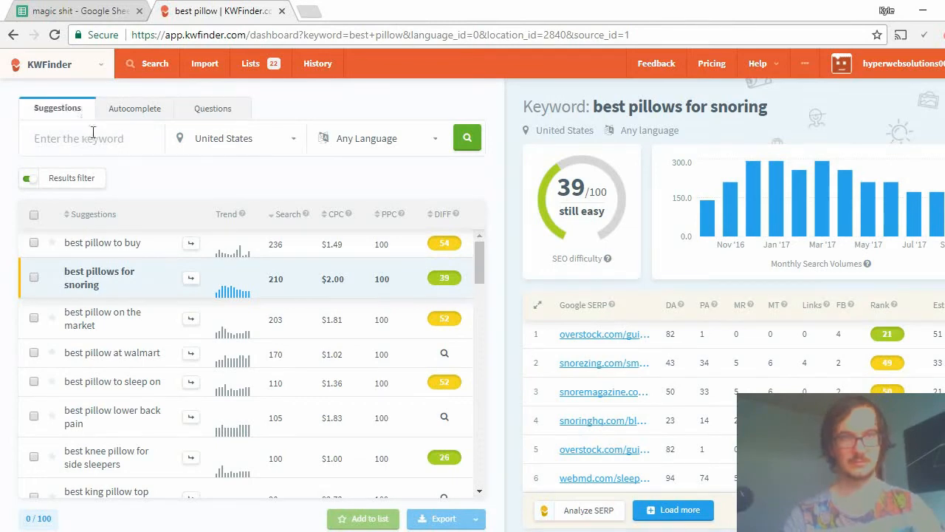
pyautogui.write('hydraluxe')
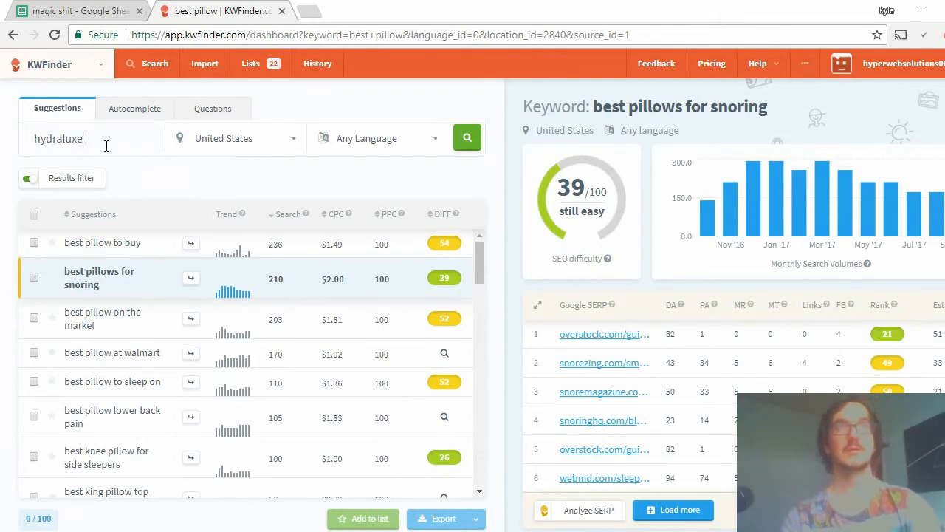
pyautogui.write('air p')
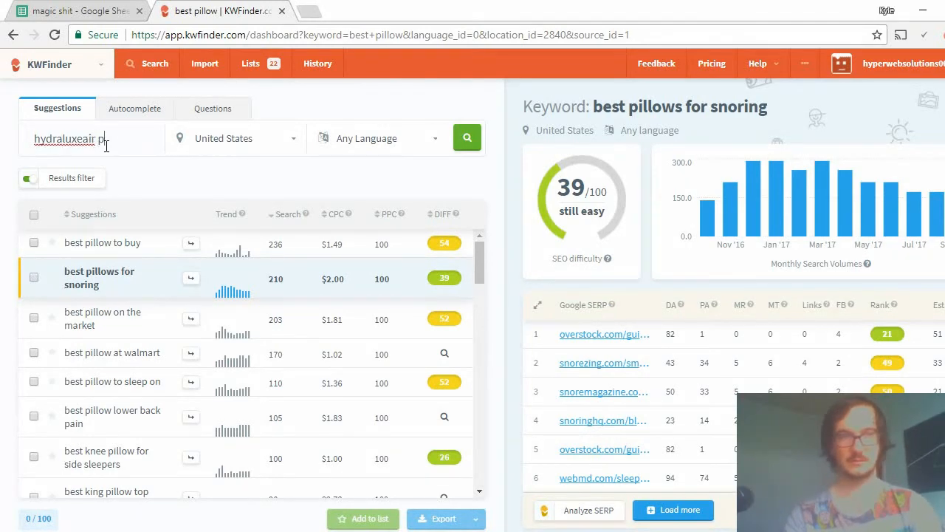
pyautogui.press('BackSpace')
pyautogui.press('BackSpace')
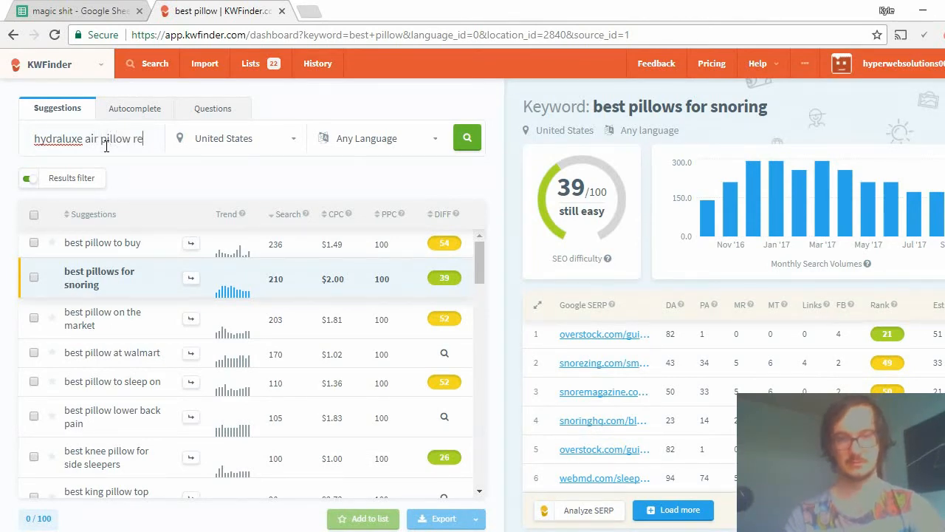
pyautogui.write('view')
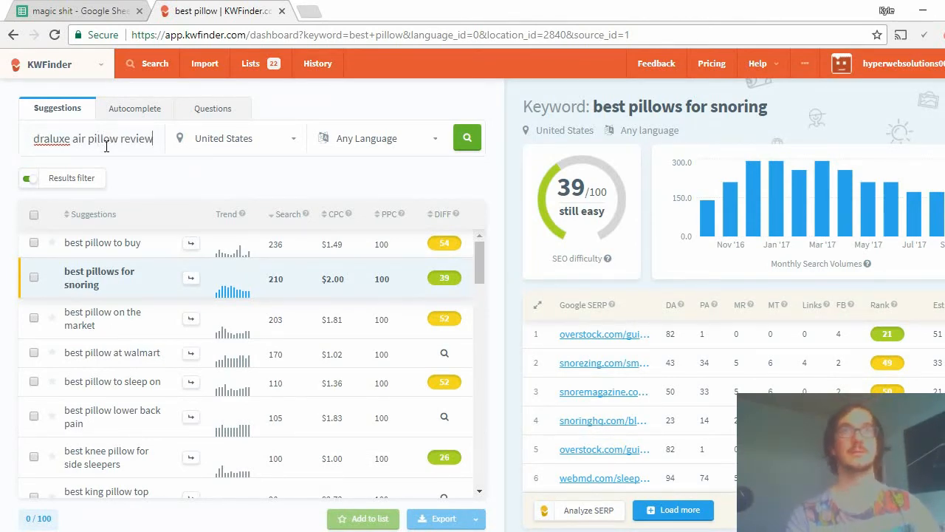
pyautogui.press('Return')
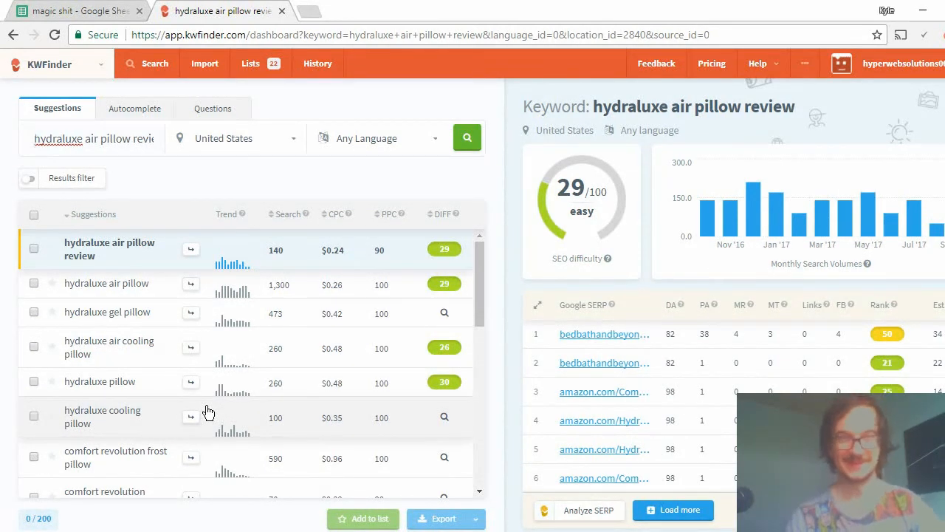
# Take the keyword's monthly search figure from KWFinder and enter 140 as the Search Volume for "hydraluxe air pillow review" in the spreadsheet.
pyautogui.moveTo(293, 262); pyautogui.dragTo(259, 260)
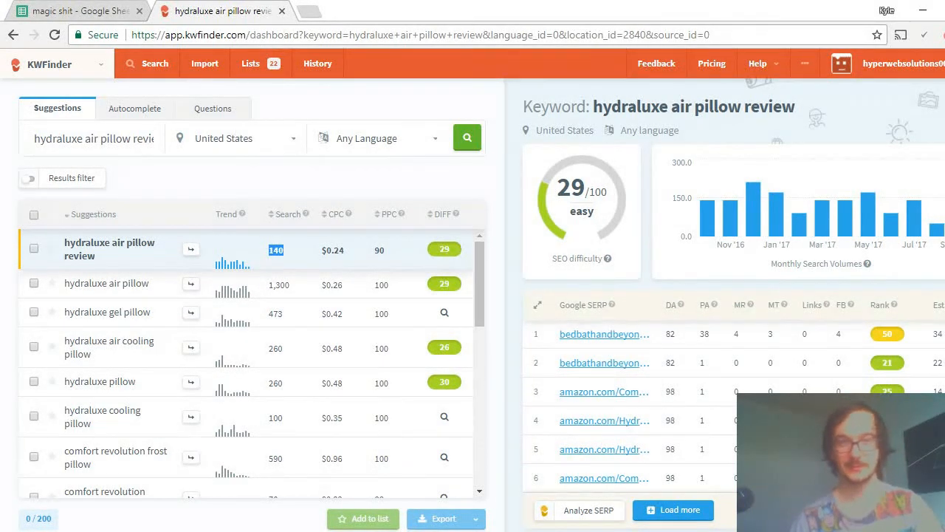
pyautogui.click(44, 10)
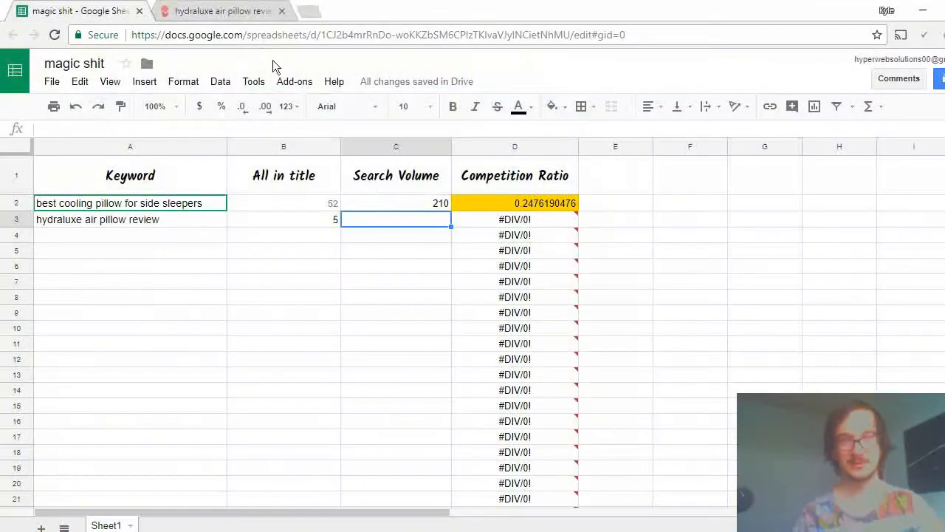
pyautogui.write('140')
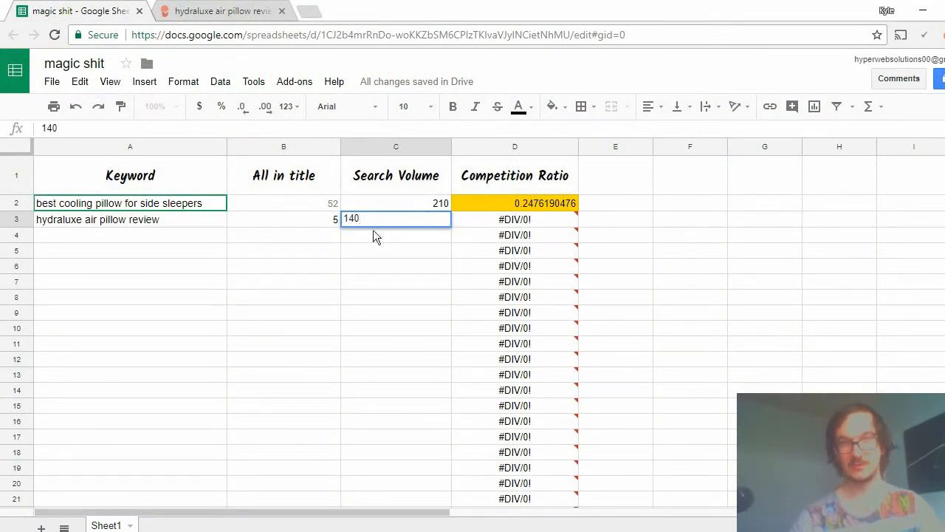
pyautogui.click(394, 348)
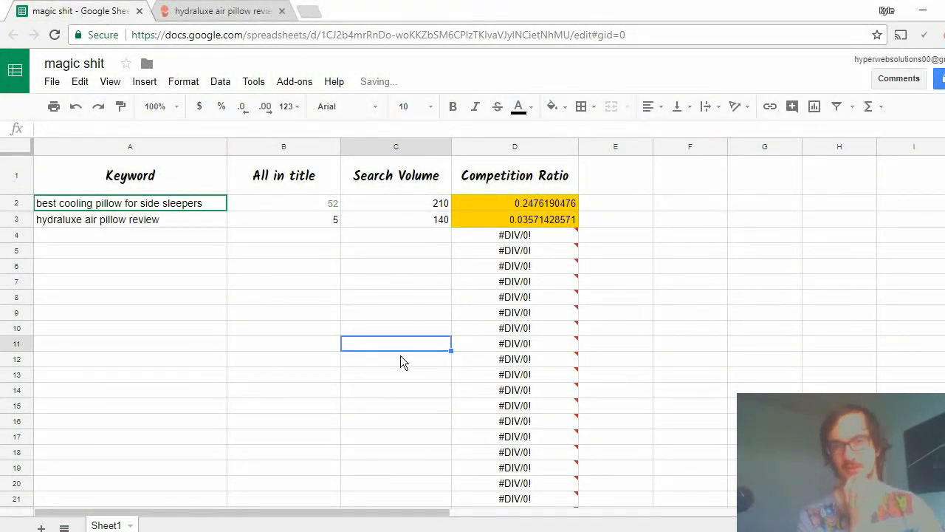
pyautogui.click(390, 220)
pyautogui.click(390, 280)
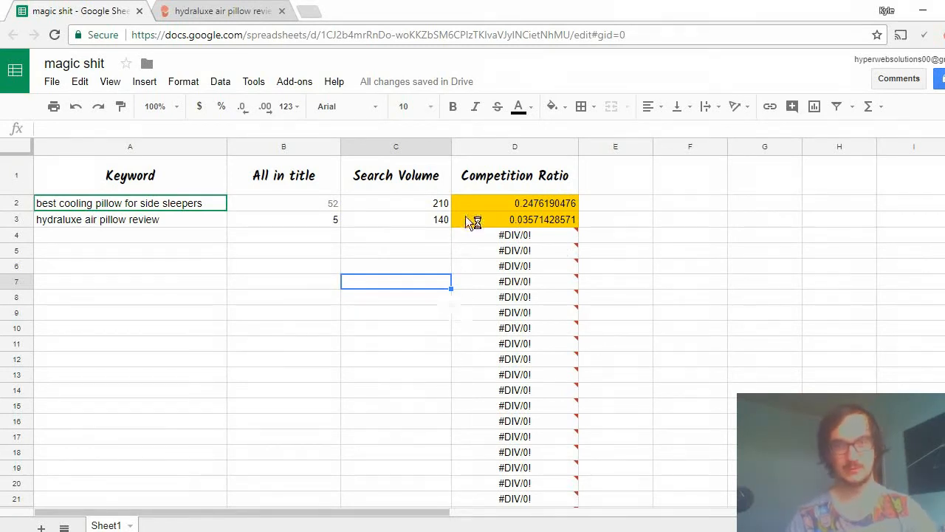
pyautogui.click(406, 232)
pyautogui.click(314, 226)
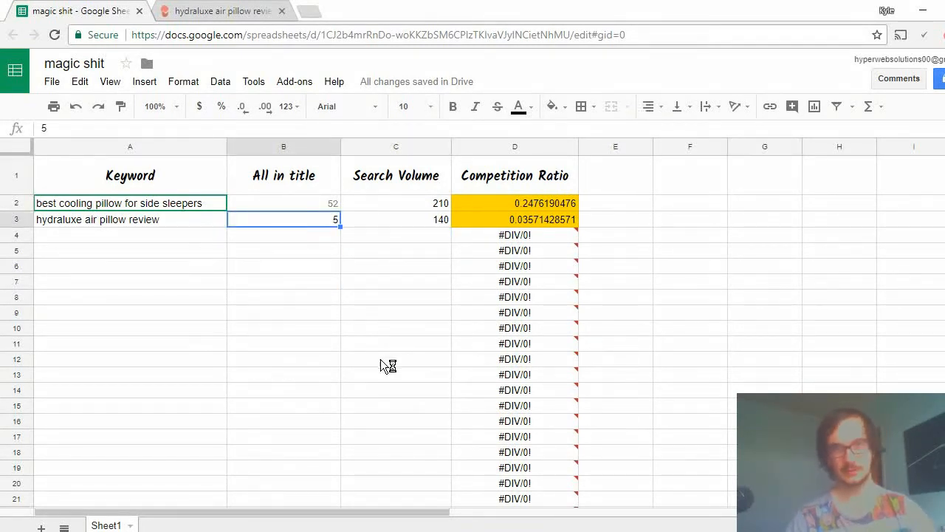
pyautogui.click(297, 268)
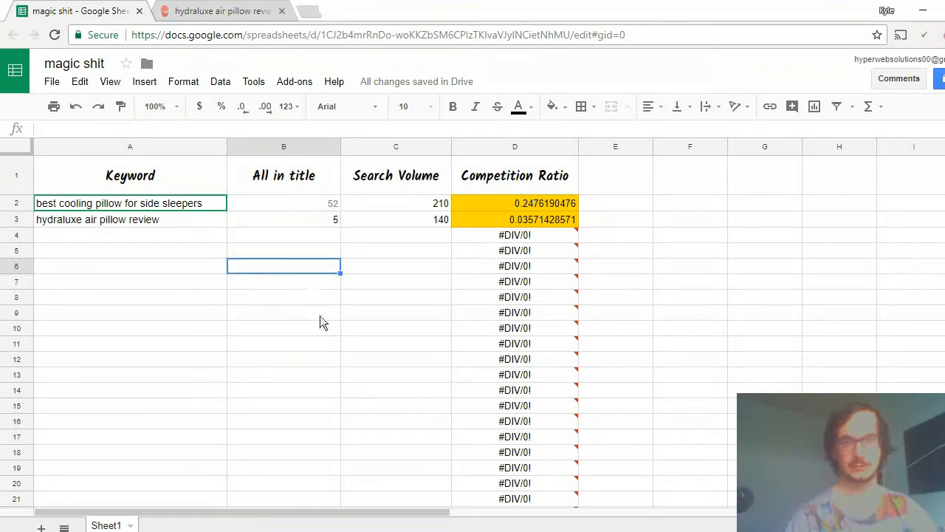
pyautogui.click(307, 236)
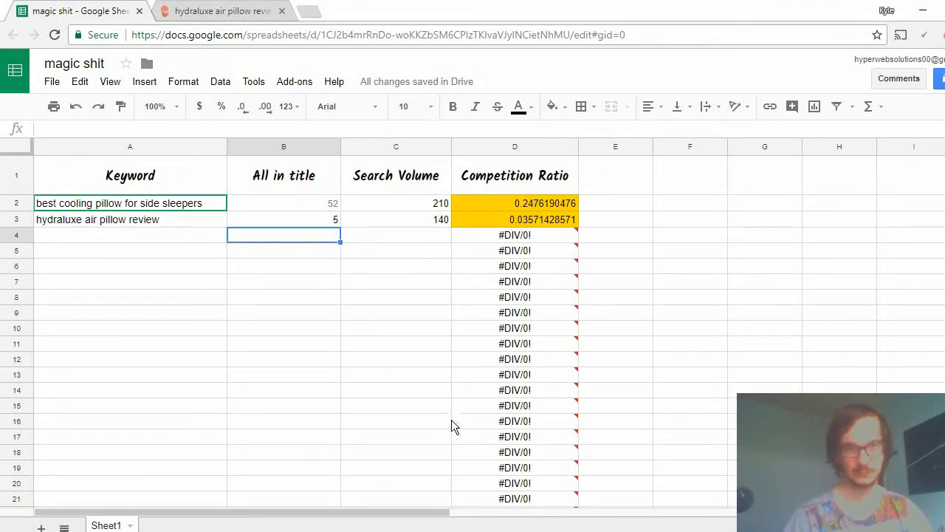
# Remove the word "review" from the "hydraluxe air pillow review" keyword cell and put it back.
pyautogui.click(81, 224)
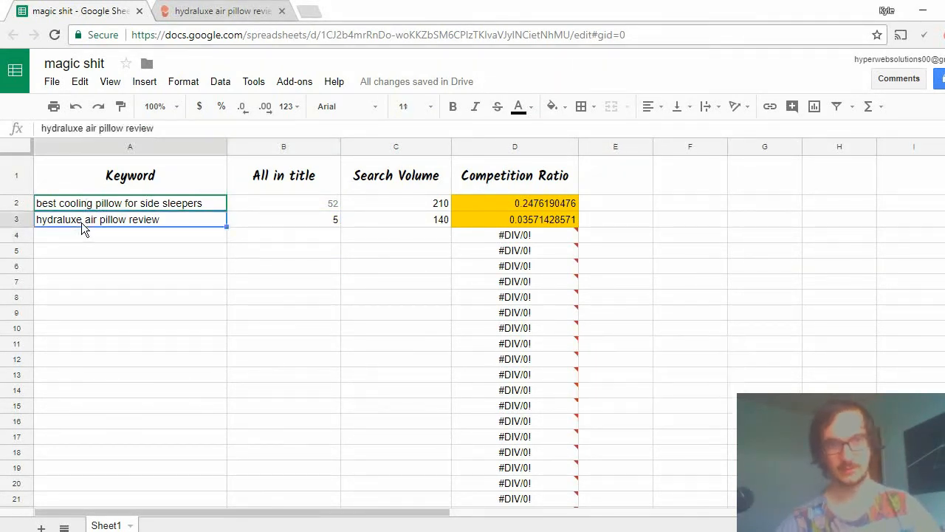
pyautogui.moveTo(125, 127); pyautogui.dragTo(211, 127)
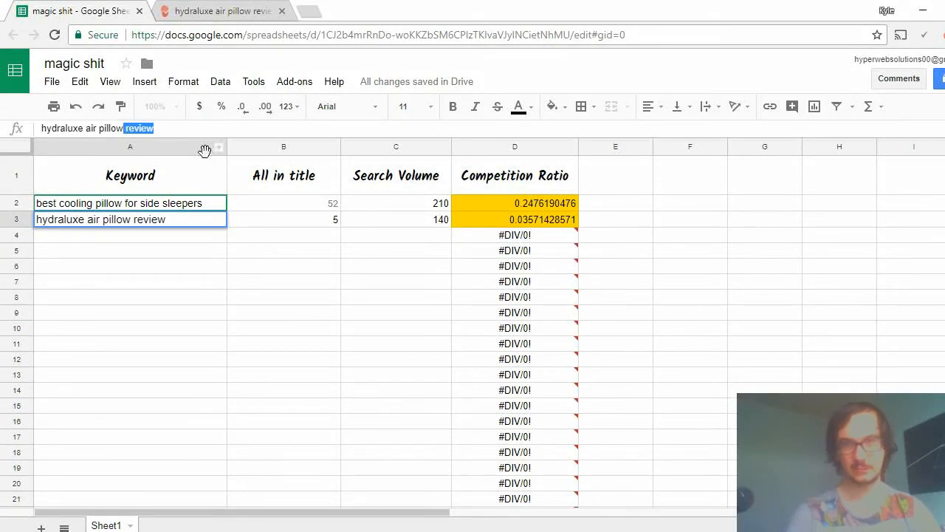
pyautogui.write('\\')
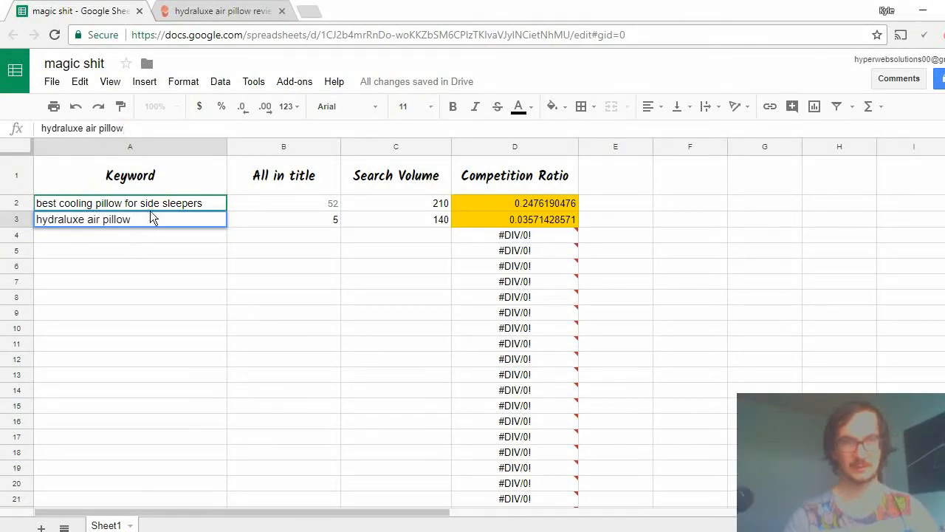
pyautogui.write(' review')
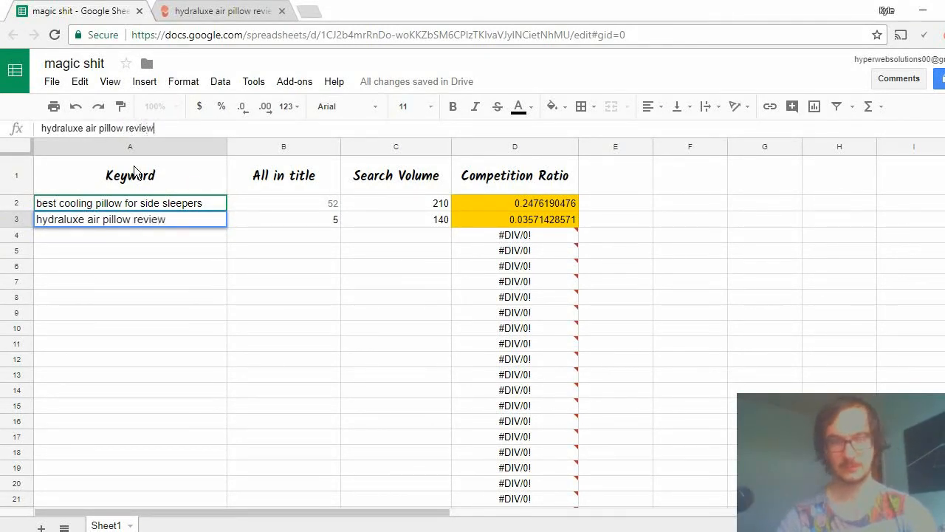
# Add "pillow that stays cool all night" as a new keyword in cell A4.
pyautogui.click(208, 240)
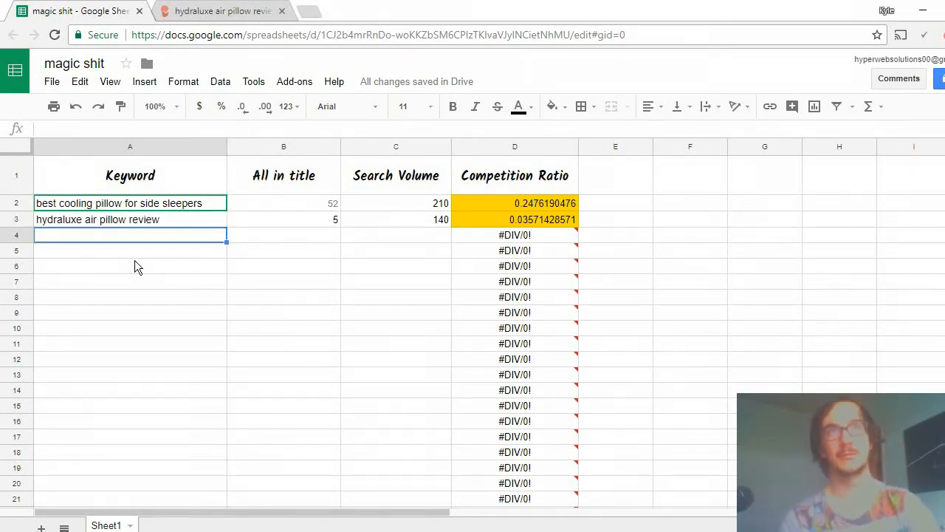
pyautogui.write('pilo')
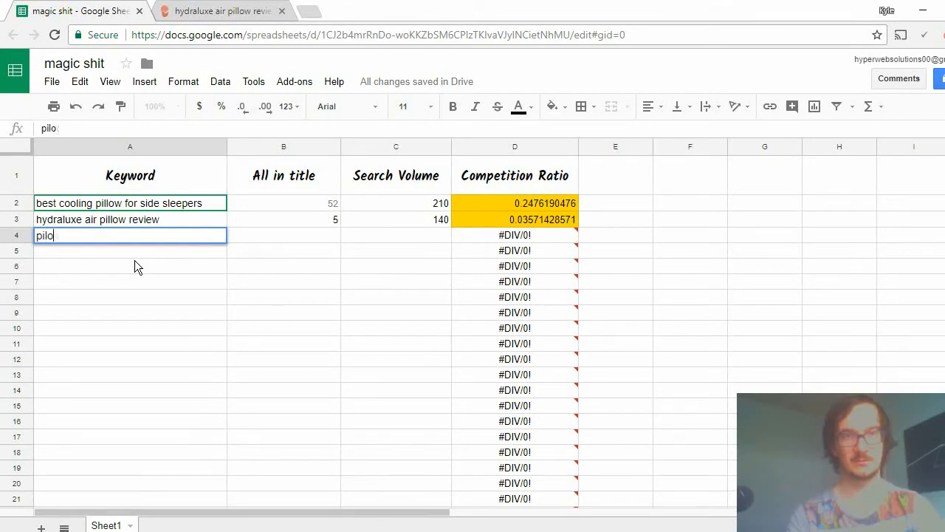
pyautogui.press('BackSpace')
pyautogui.press('BackSpace')
pyautogui.write('llow ')
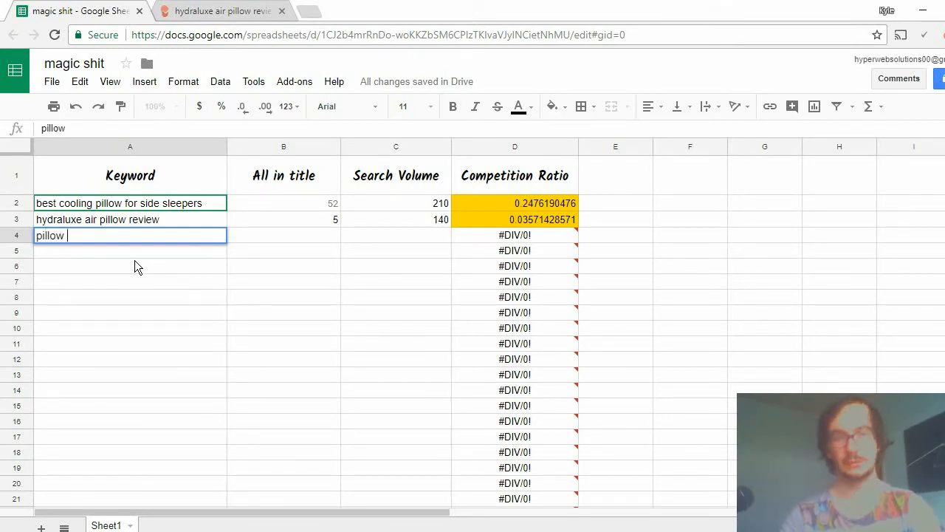
pyautogui.write('that sta')
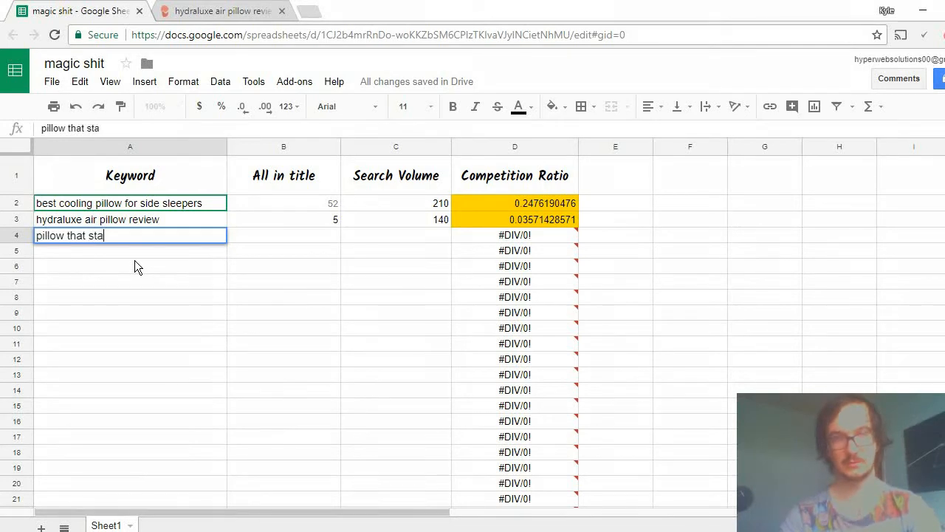
pyautogui.write('ys cool all night')
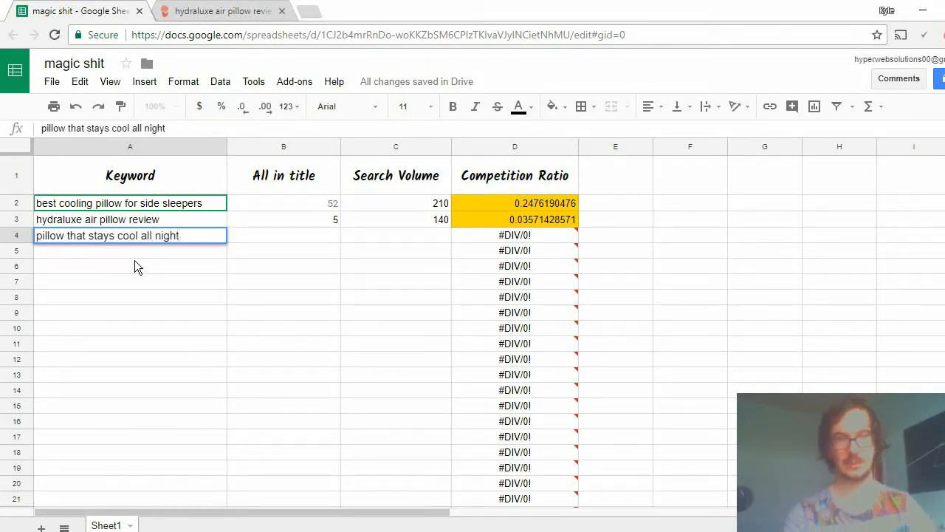
pyautogui.click(285, 234)
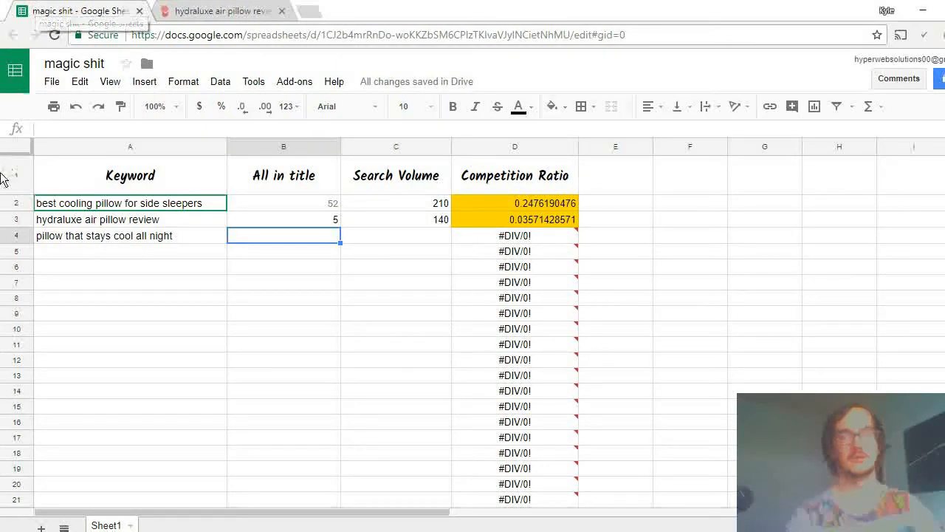
# Copy the new keyword from the spreadsheet and run the Google search "allintitle:pillow that stays cool all night".
pyautogui.click(160, 231)
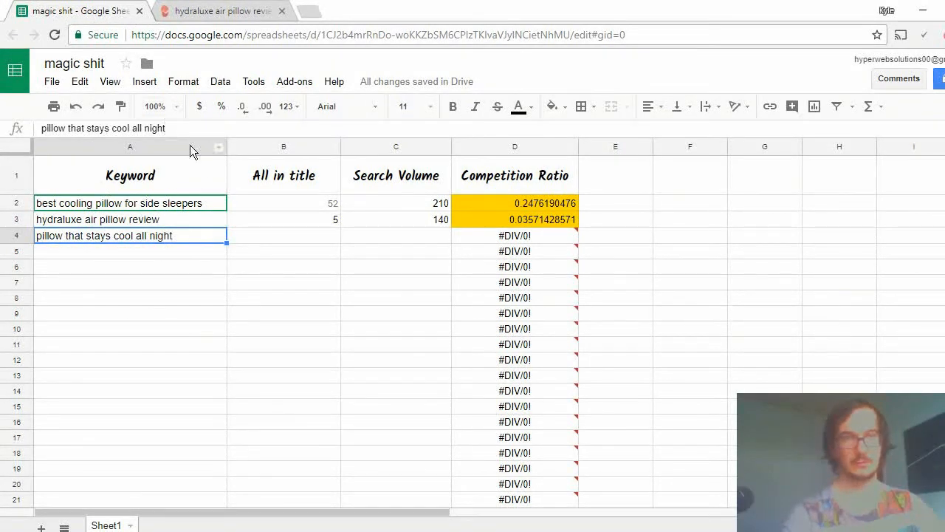
pyautogui.moveTo(171, 128); pyautogui.dragTo(11, 136)
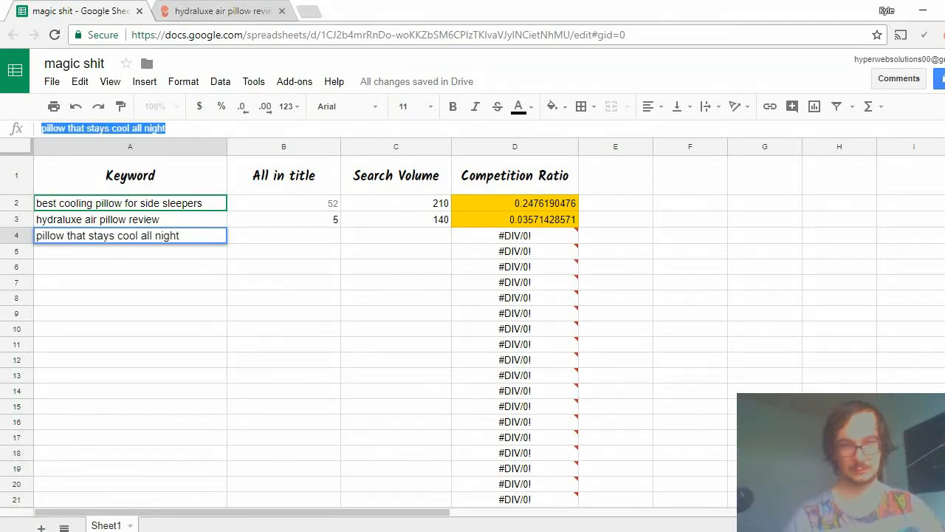
pyautogui.click(177, 530)
pyautogui.click(255, 488)
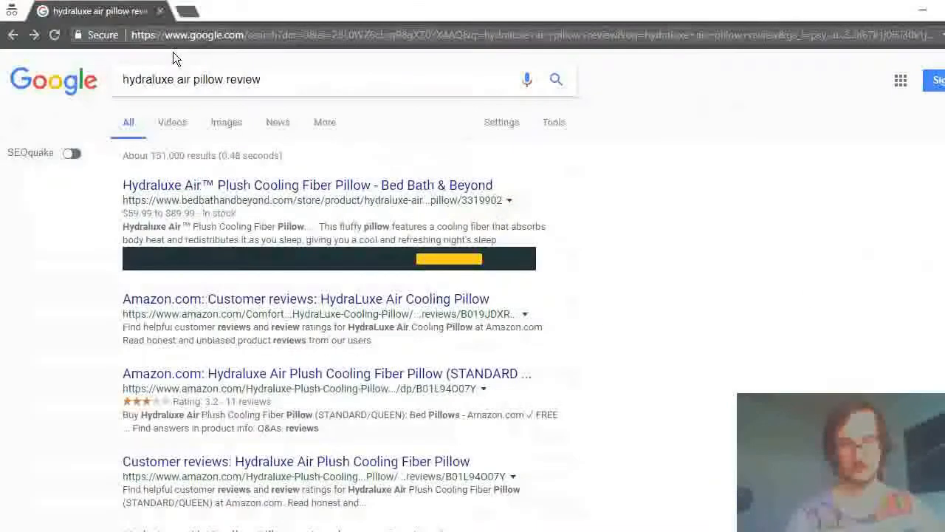
pyautogui.tripleClick(208, 83)
pyautogui.write('alli')
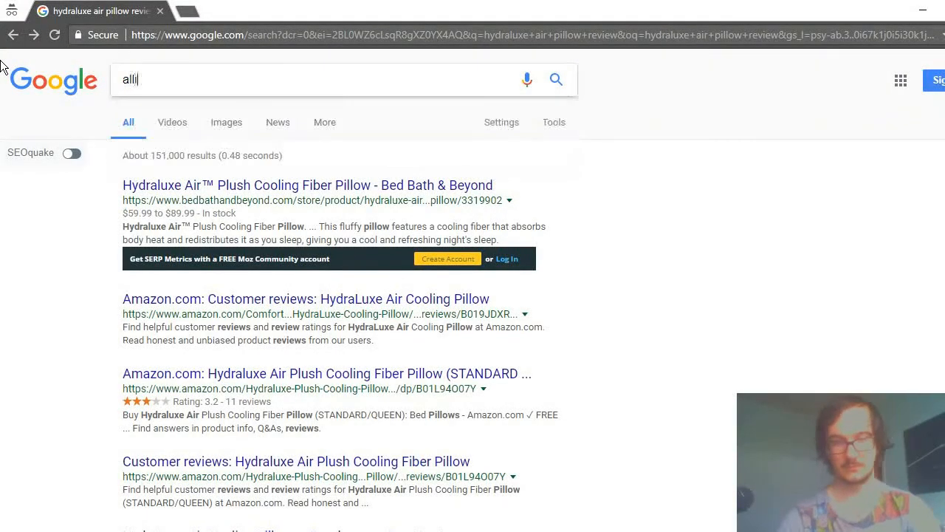
pyautogui.write('ntitle:')
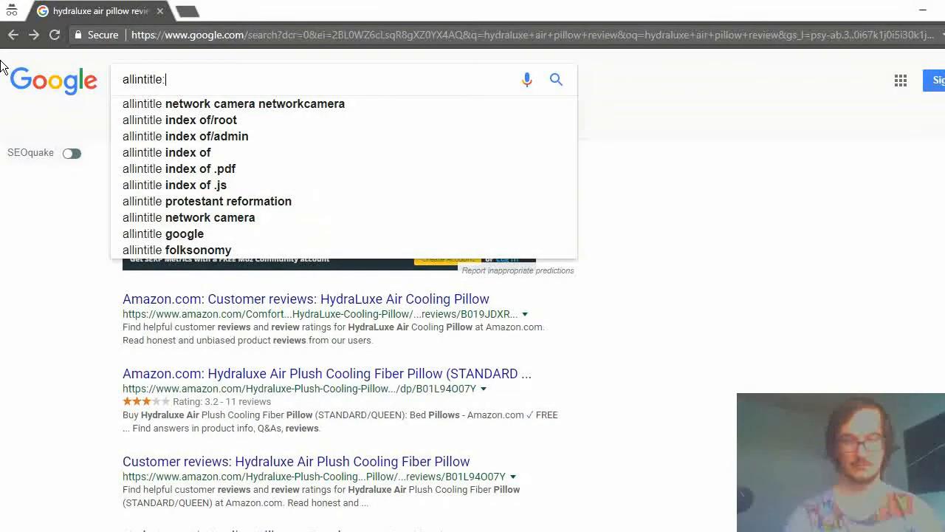
pyautogui.write('pillow that stays cool all night')
pyautogui.press('Return')
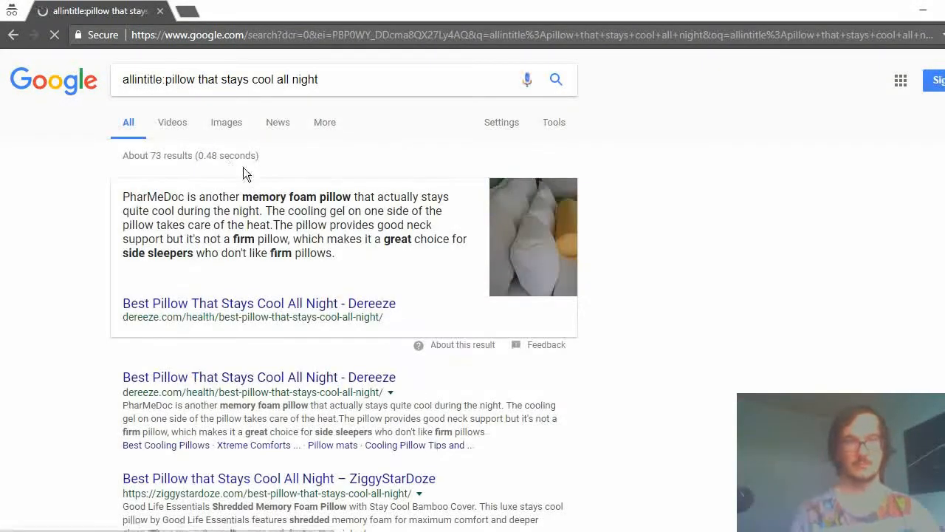
# Read the allintitle result count and enter 73 as the All in title value for "pillow that stays cool all night" in the spreadsheet.
pyautogui.moveTo(172, 155)
pyautogui.mouseDown()
pyautogui.moveTo(152, 155)
pyautogui.moveTo(194, 156)
pyautogui.moveTo(164, 159)
pyautogui.mouseUp()
pyautogui.click(161, 157)
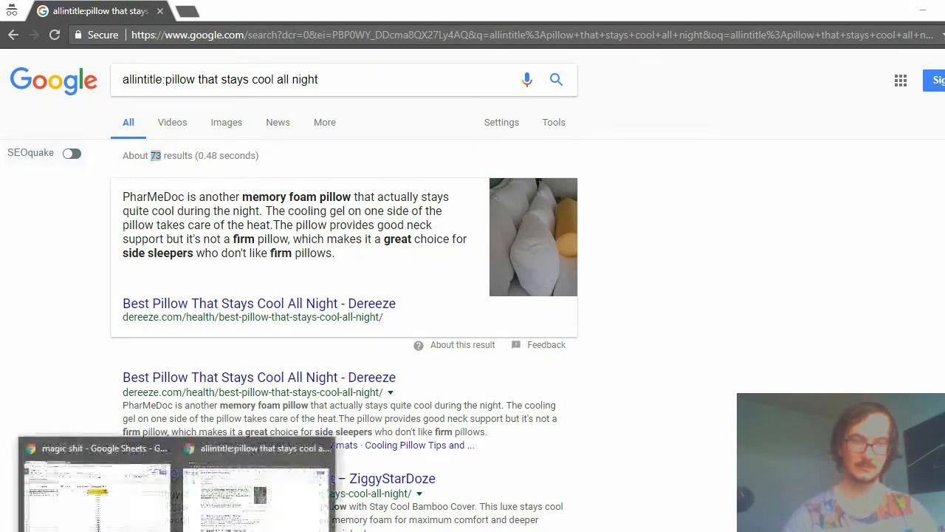
pyautogui.click(178, 469)
pyautogui.click(270, 231)
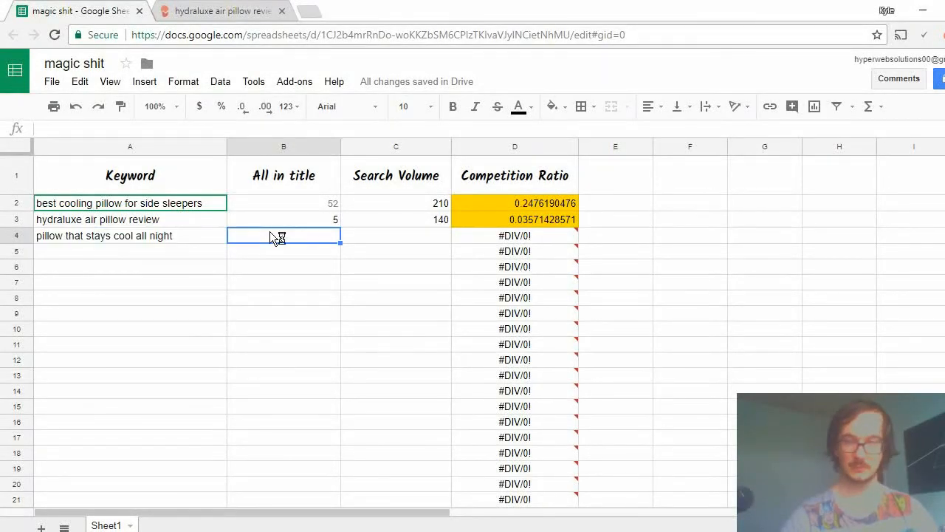
pyautogui.write('73')
pyautogui.press('Tab')
# Switch to KWFinder and clear the "hydraluxe air pillow review" keyword from the search field.
pyautogui.click(236, 11)
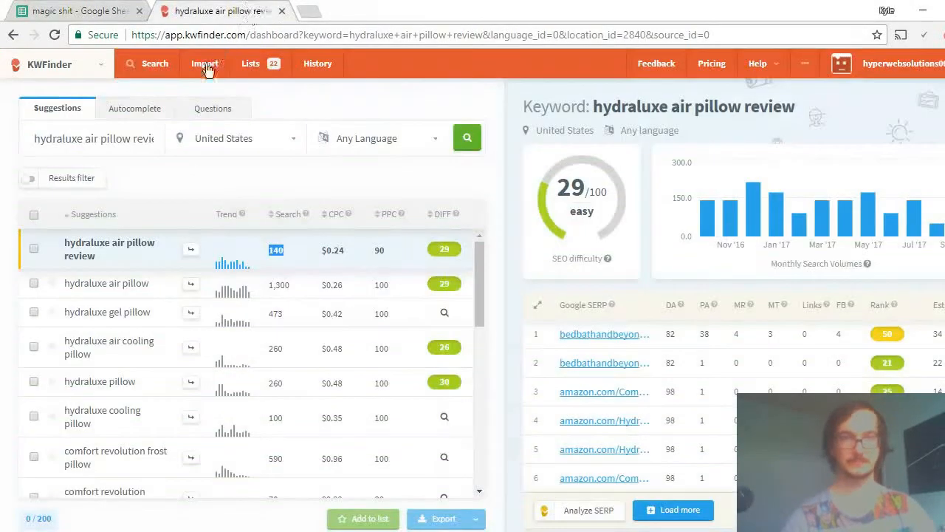
pyautogui.click(158, 139)
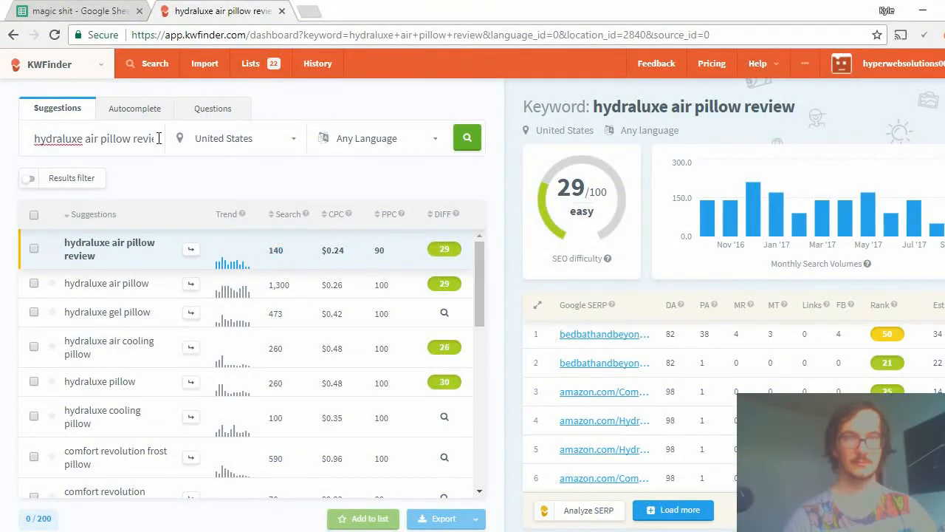
pyautogui.hotkey('ctrl', 'a')
pyautogui.write('73')
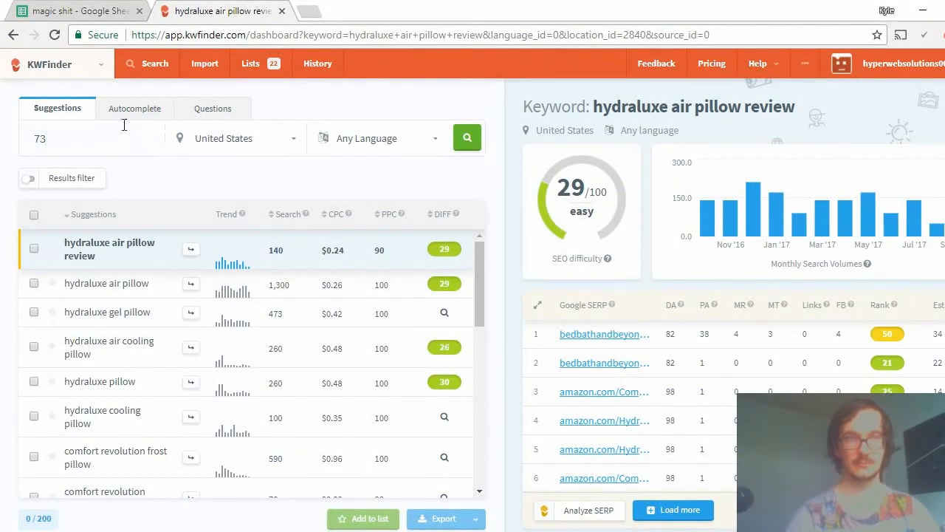
pyautogui.press('BackSpace')
pyautogui.press('BackSpace')
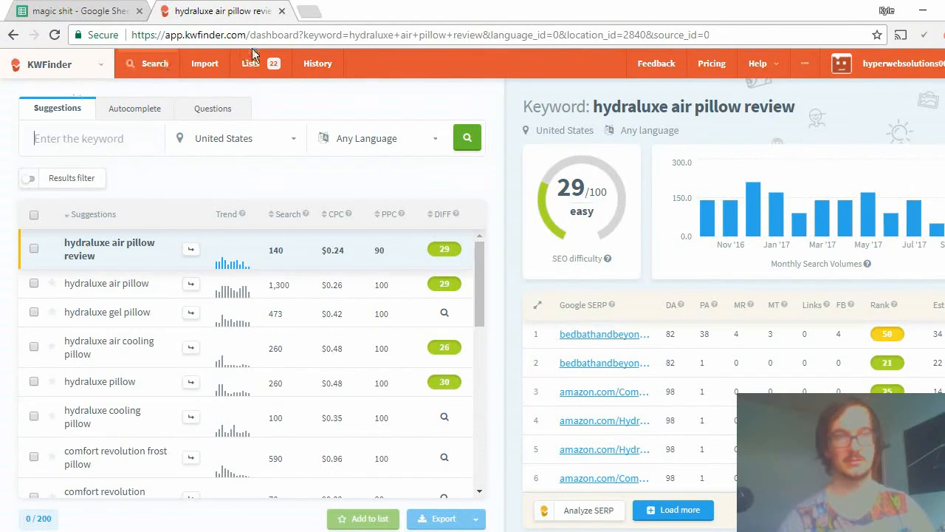
# Copy "pillow that stays cool all night" from the spreadsheet and search for it in KWFinder for the United States in any language.
pyautogui.click(67, 10)
pyautogui.click(111, 235)
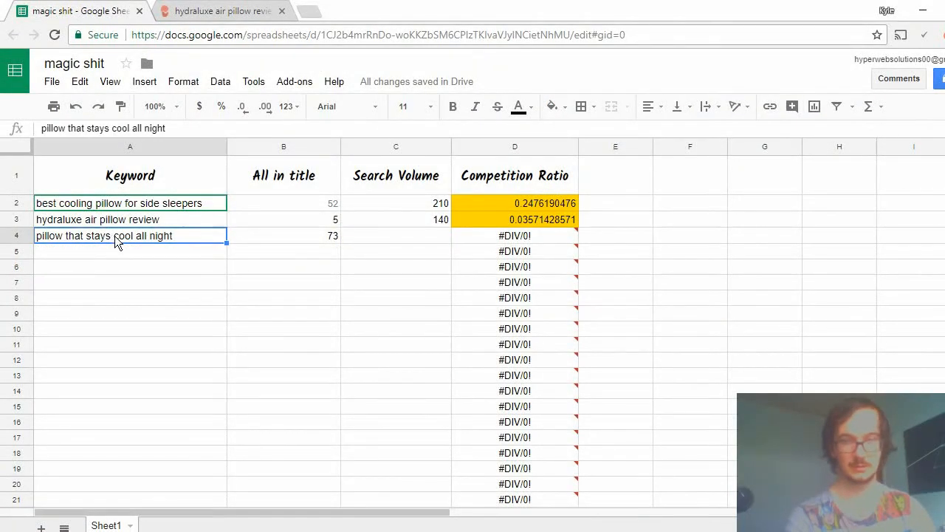
pyautogui.hotkey('ctrl', 'c')
pyautogui.click(201, 10)
pyautogui.hotkey('ctrl', 'v')
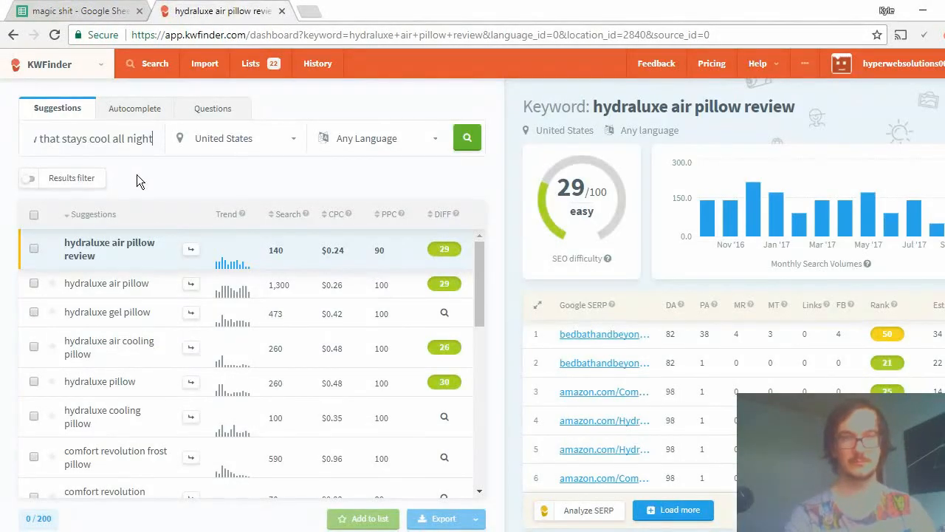
pyautogui.click(467, 138)
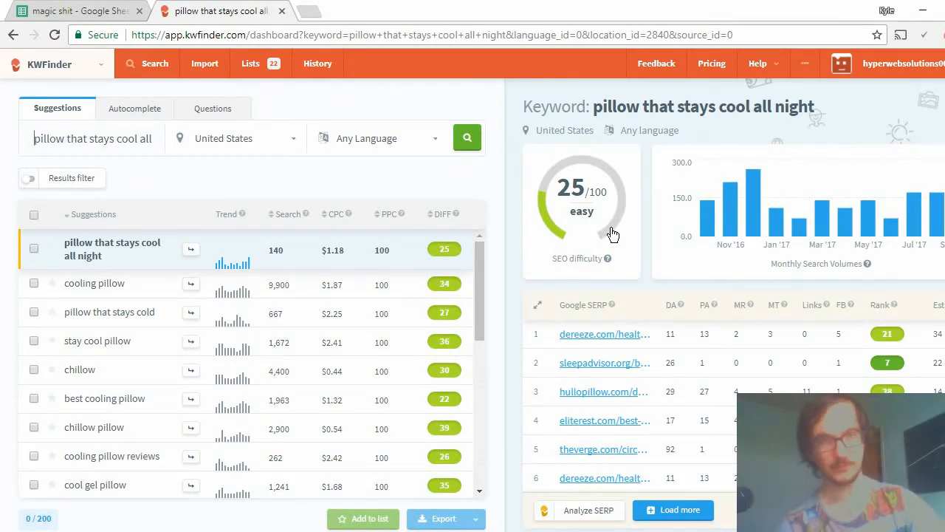
# Return to the spreadsheet and enter 140 as the Search Volume for "pillow that stays cool all night".
pyautogui.click(118, 10)
pyautogui.hotkey('ctrl', 'c')
pyautogui.click(381, 238)
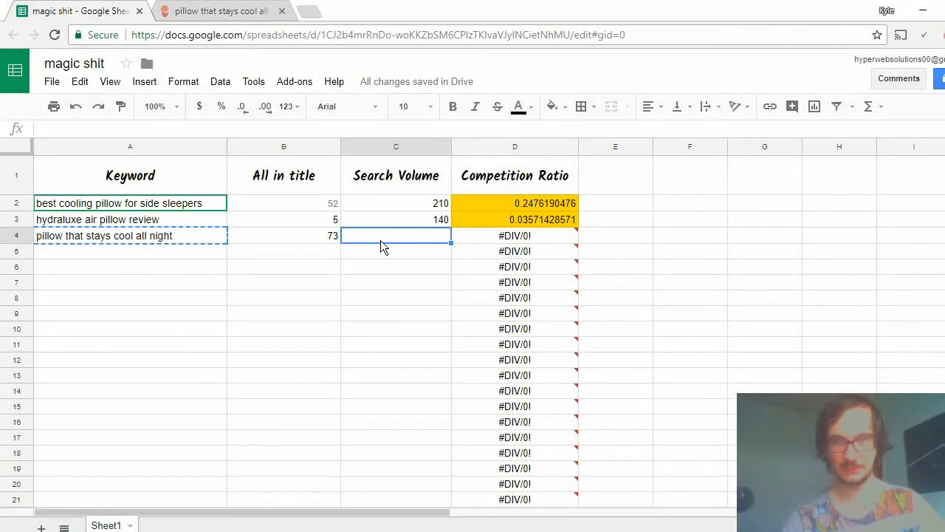
pyautogui.write('140')
pyautogui.press('Return')
pyautogui.click(407, 328)
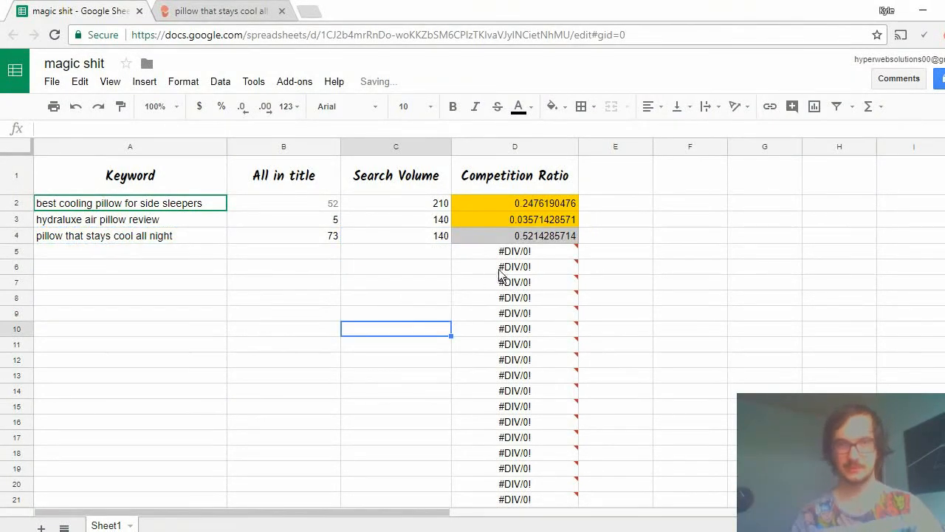
pyautogui.click(500, 236)
pyautogui.click(286, 412)
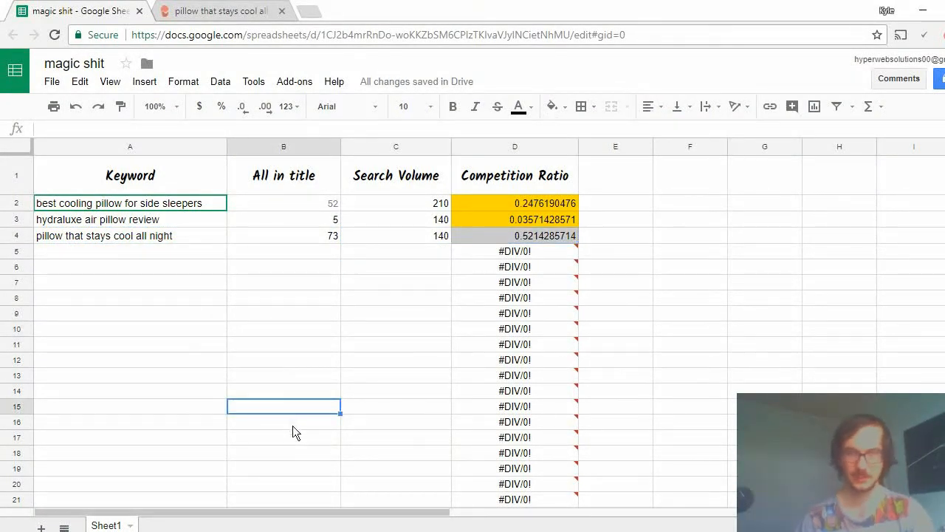
pyautogui.click(305, 254)
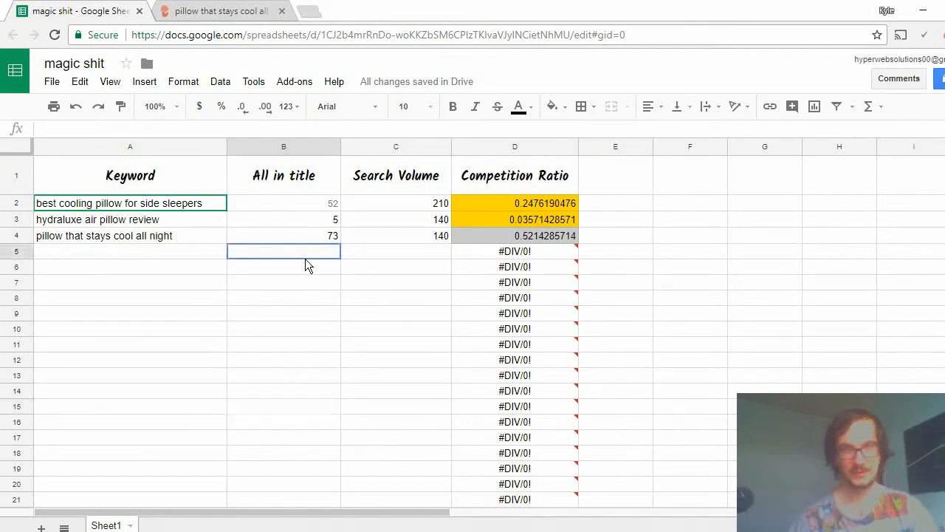
pyautogui.click(148, 254)
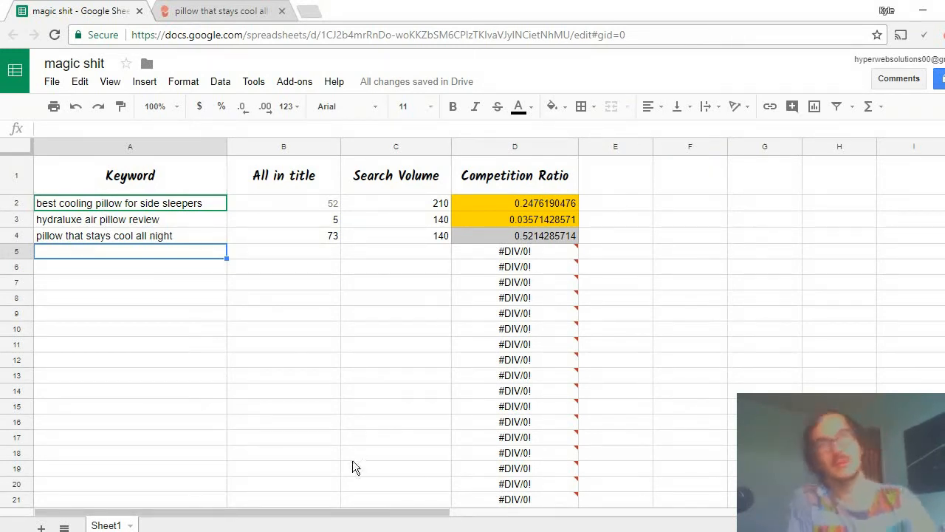
pyautogui.click(159, 7)
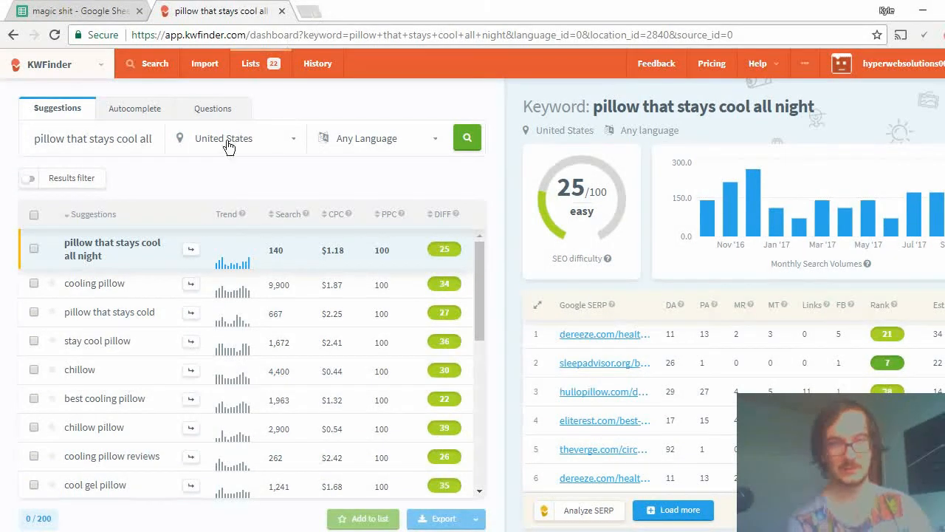
pyautogui.click(74, 11)
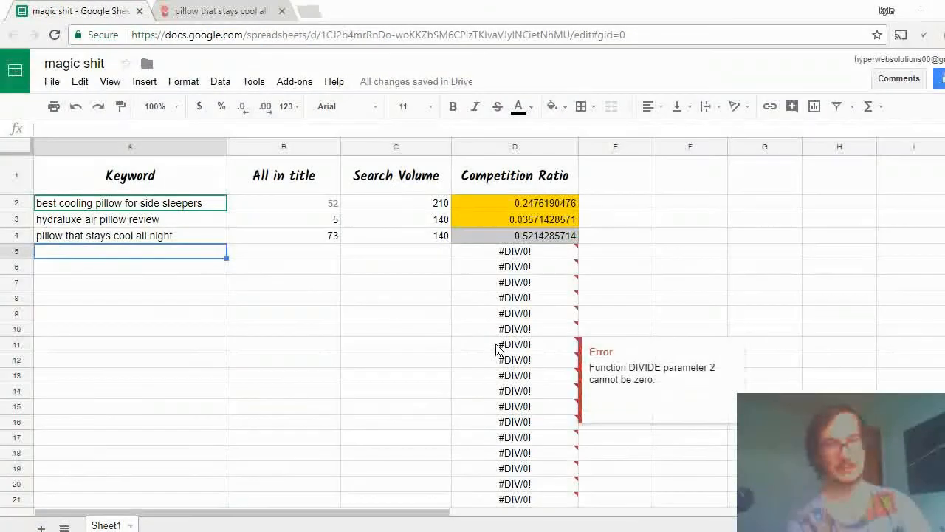
pyautogui.click(78, 285)
pyautogui.click(74, 266)
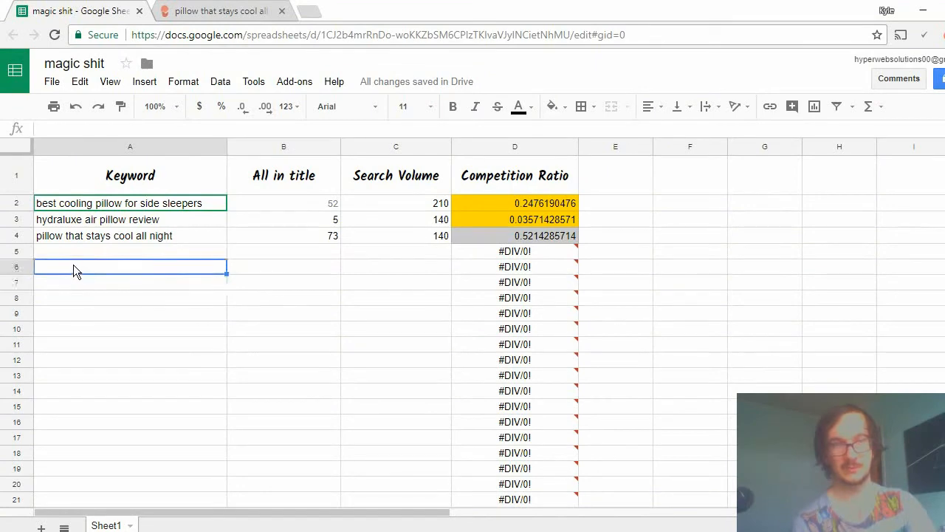
pyautogui.click(204, 8)
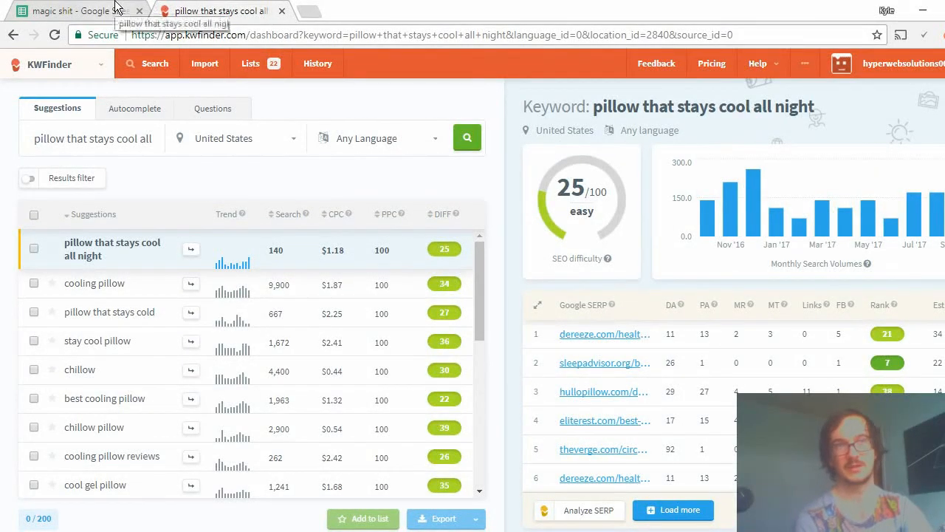
pyautogui.click(85, 7)
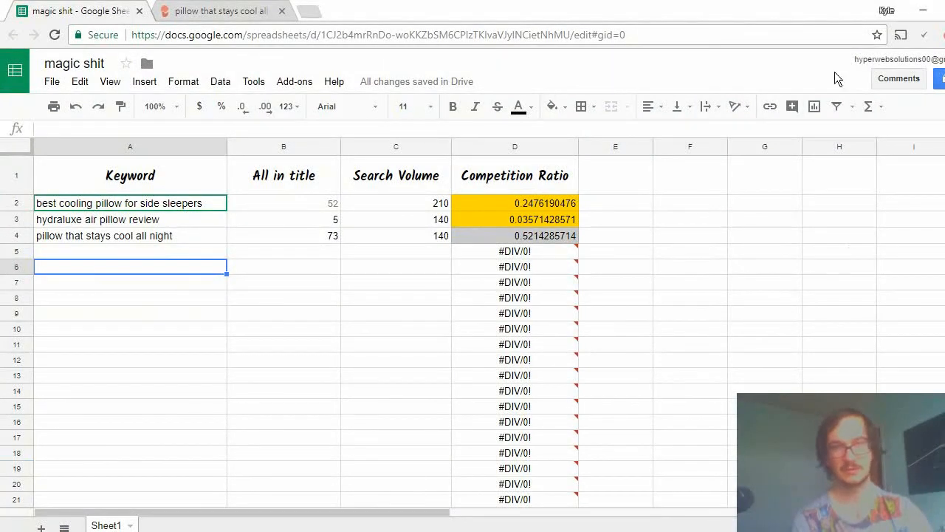
pyautogui.click(295, 343)
pyautogui.click(392, 295)
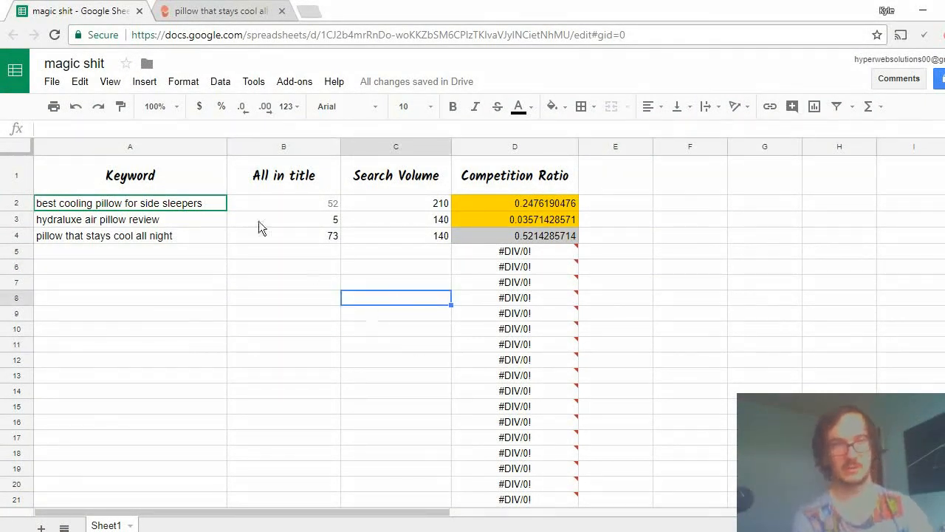
# Review the All in title and Search Volume figures recorded for the three keywords in rows 2 to 4.
pyautogui.click(243, 203)
pyautogui.click(403, 209)
pyautogui.click(403, 220)
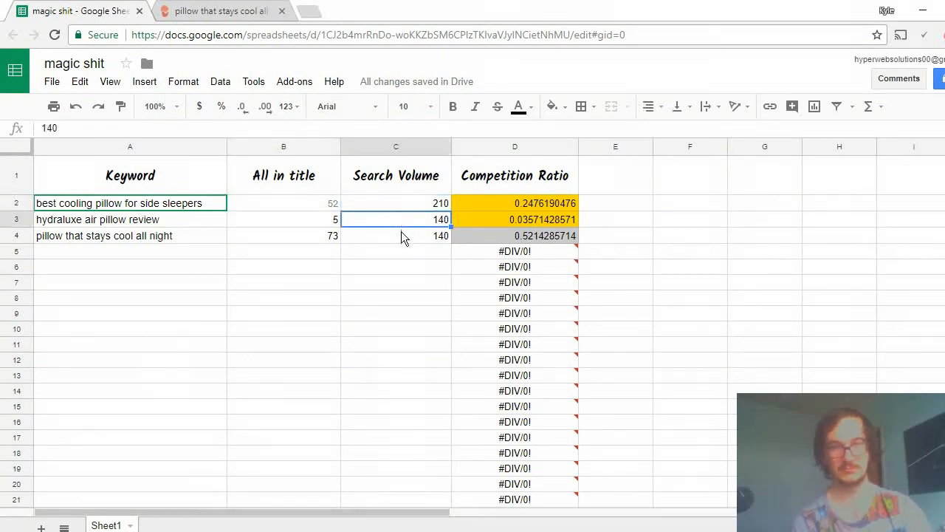
pyautogui.click(403, 235)
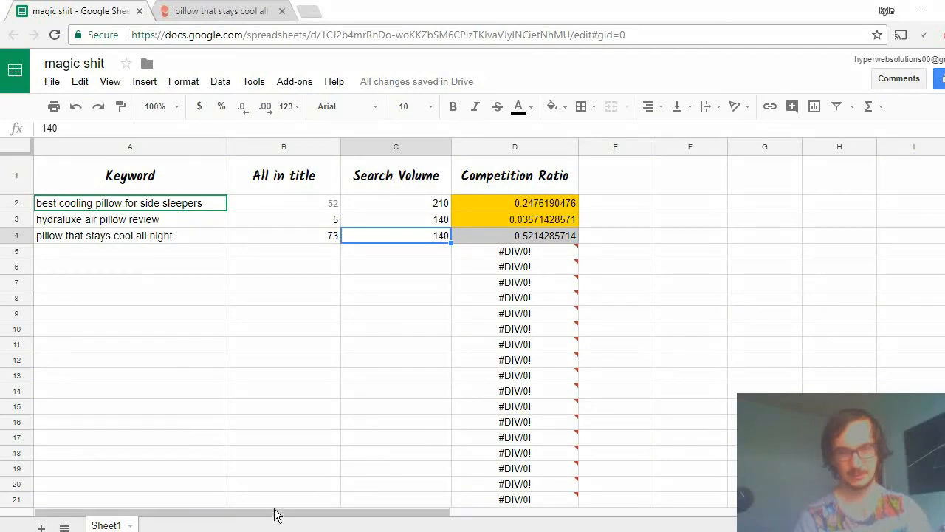
pyautogui.click(357, 375)
pyautogui.click(314, 327)
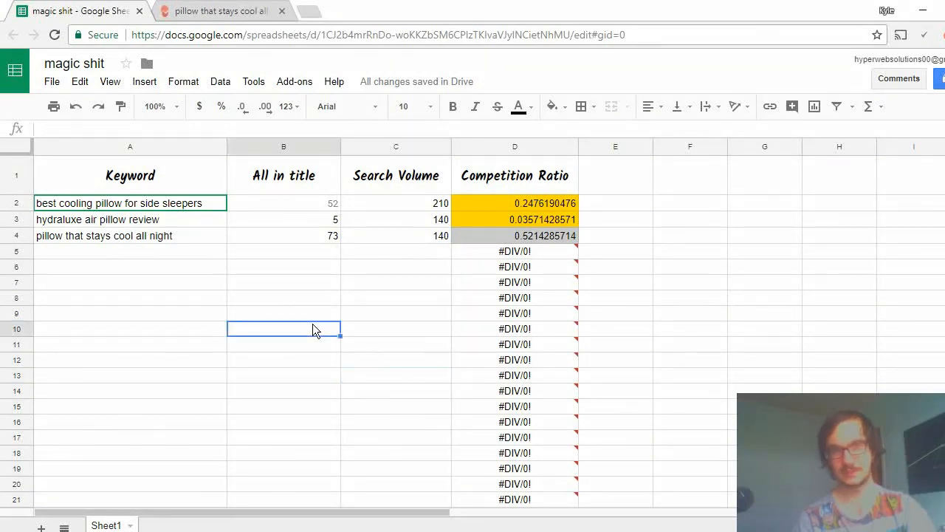
pyautogui.click(123, 316)
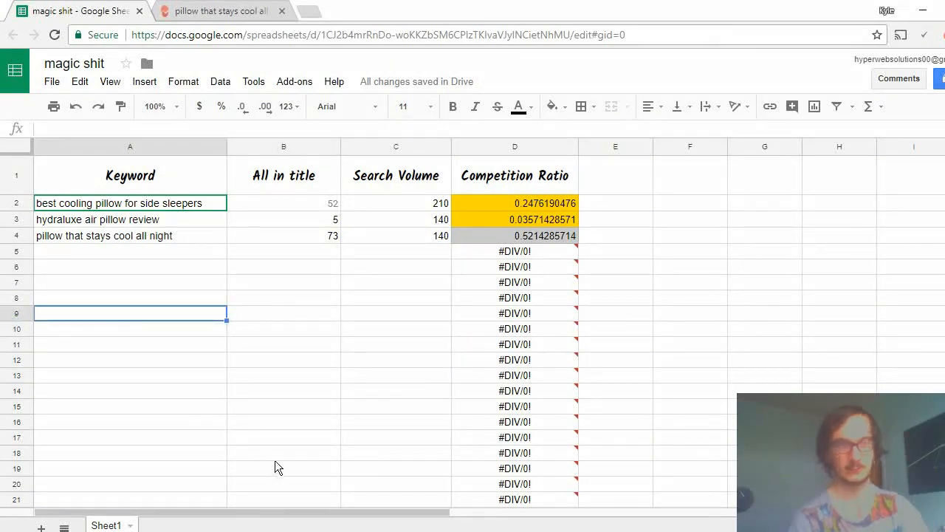